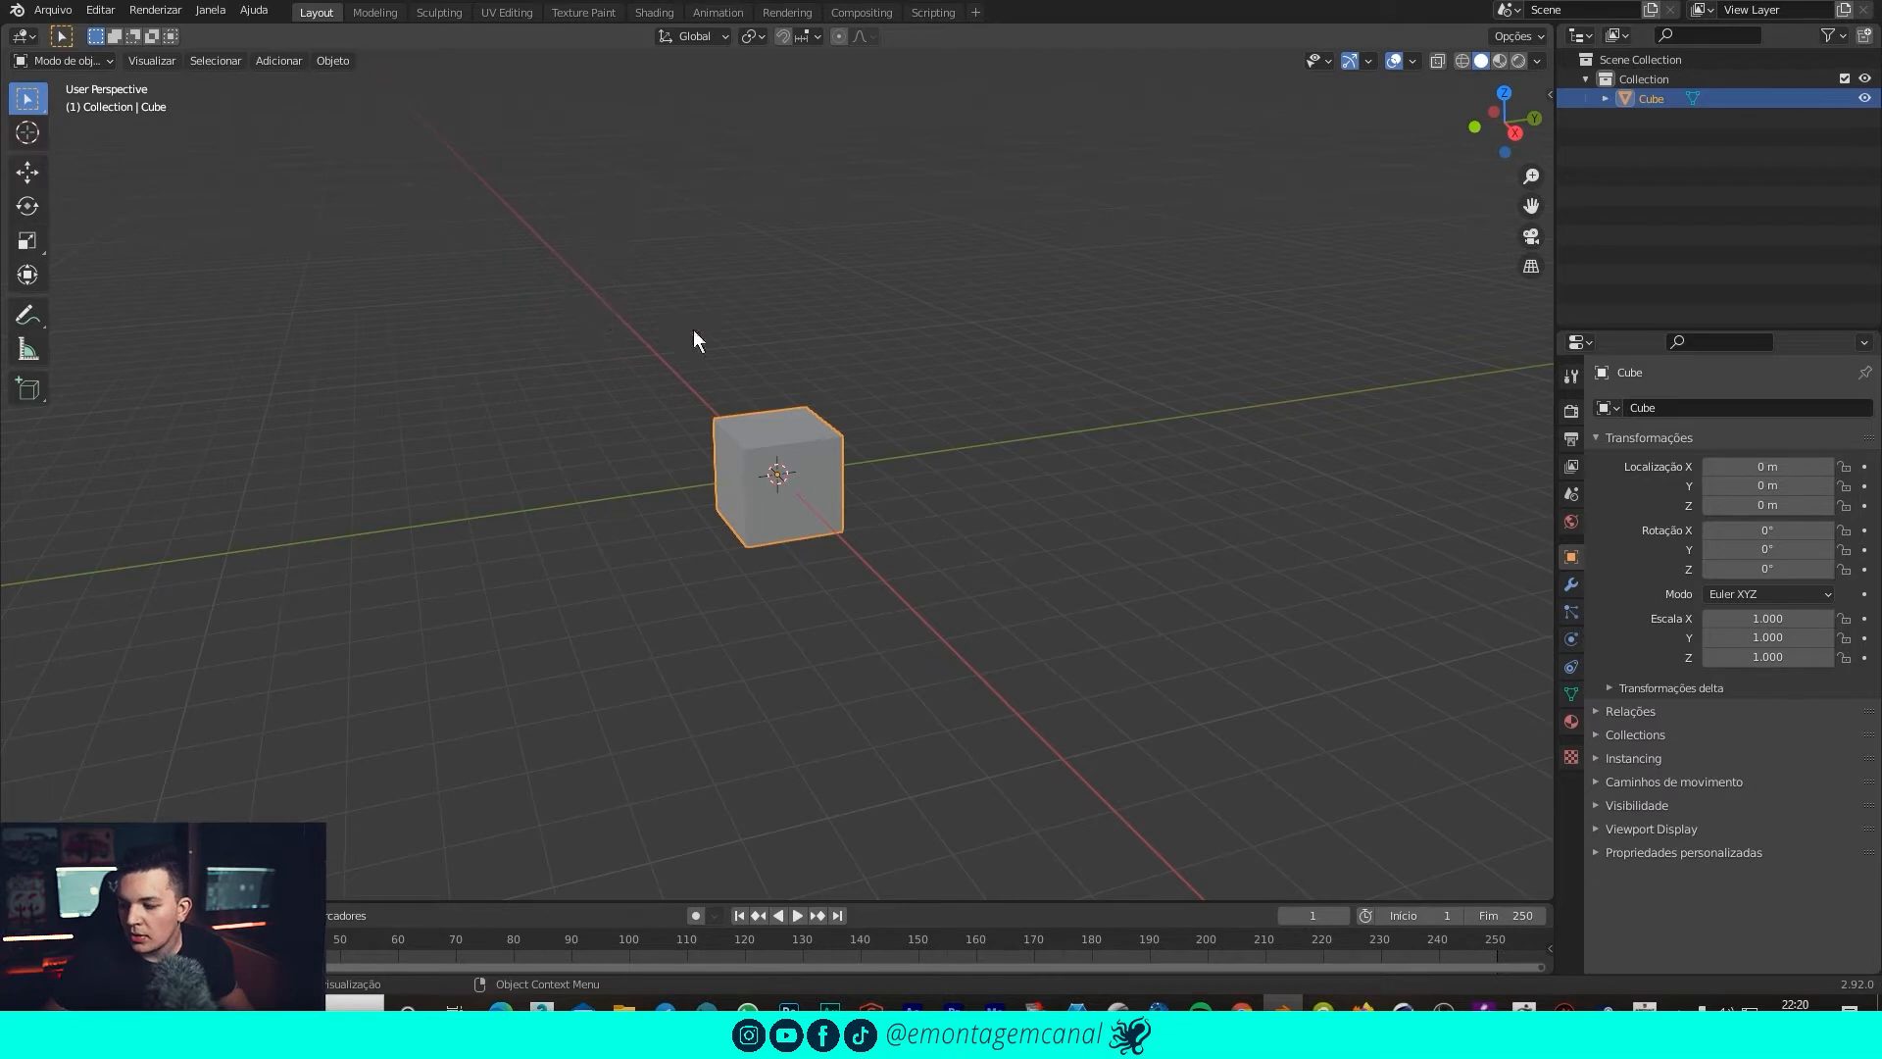
Examine the cube from perspective and from the front, back and left orthographic views.
mouse_move(721, 345)
middle_mouse_down()
mouse_move(773, 392)
mouse_move(795, 387)
mouse_move(740, 375)
middle_mouse_up()
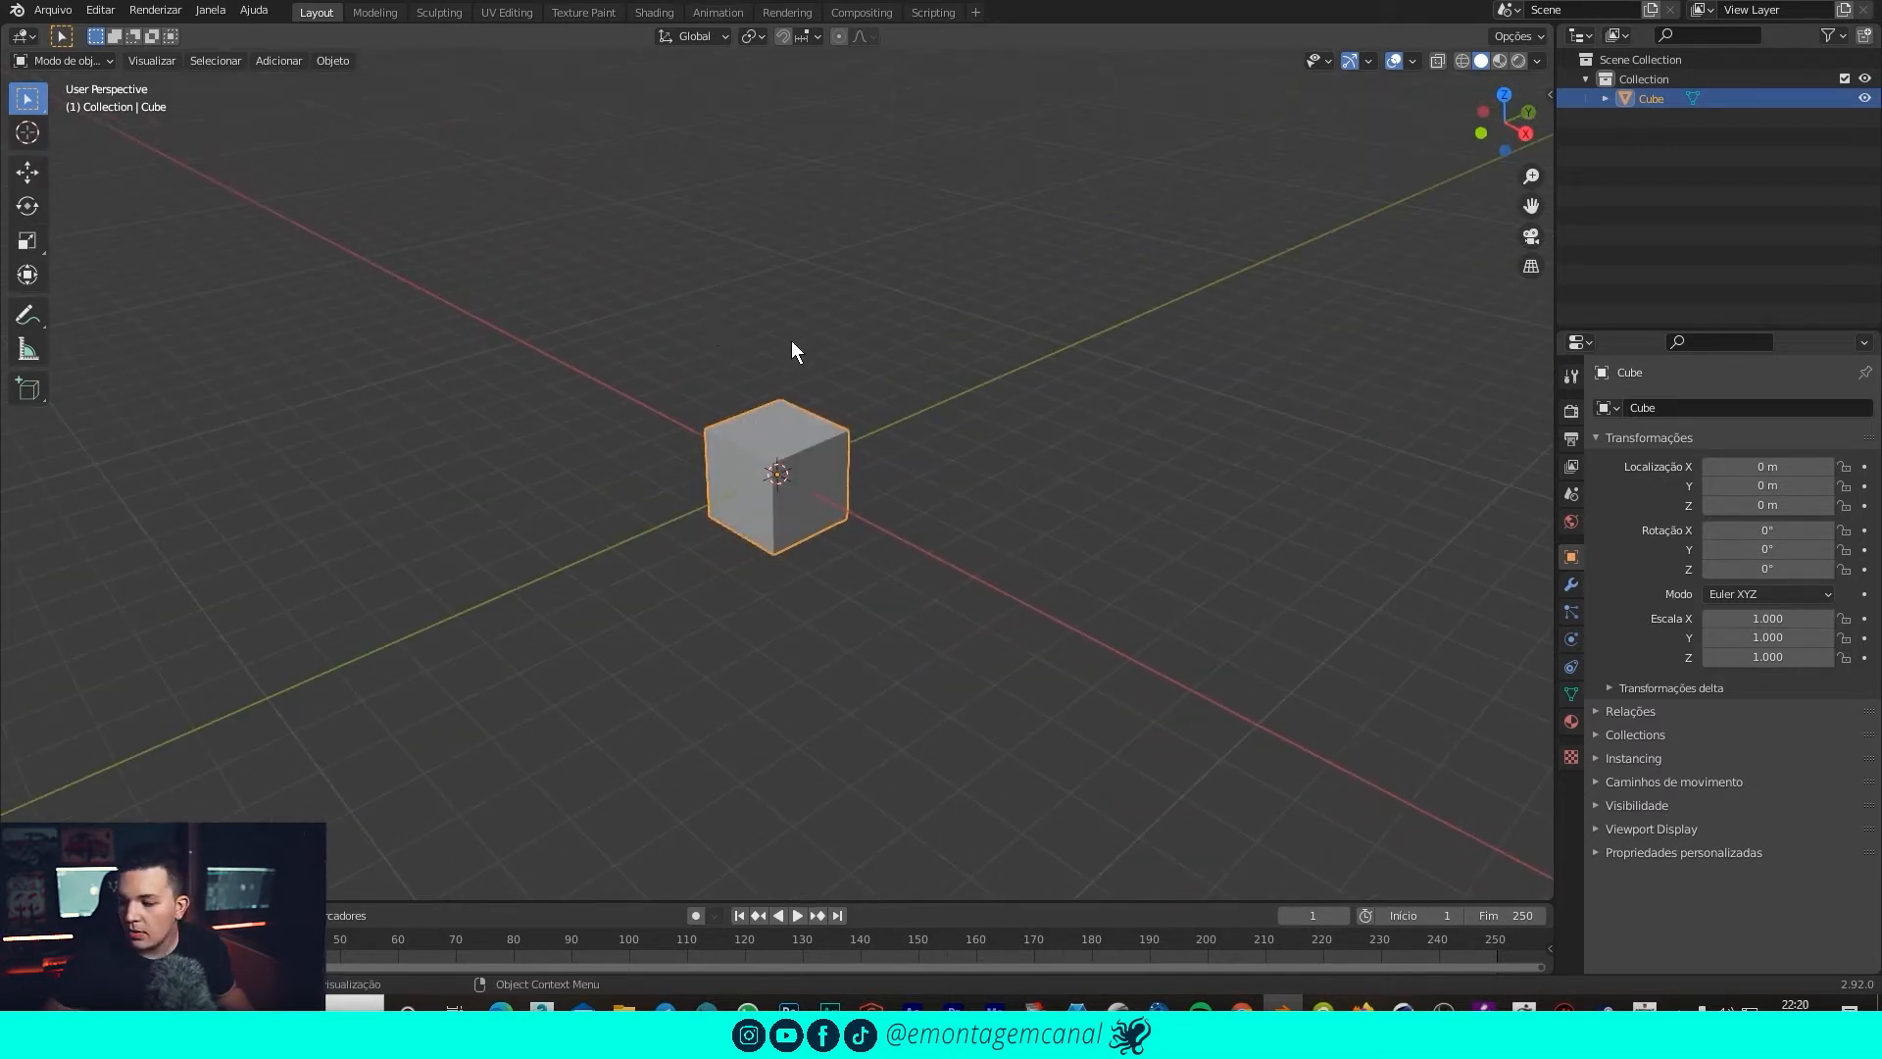
key("super")
left_click(896, 226)
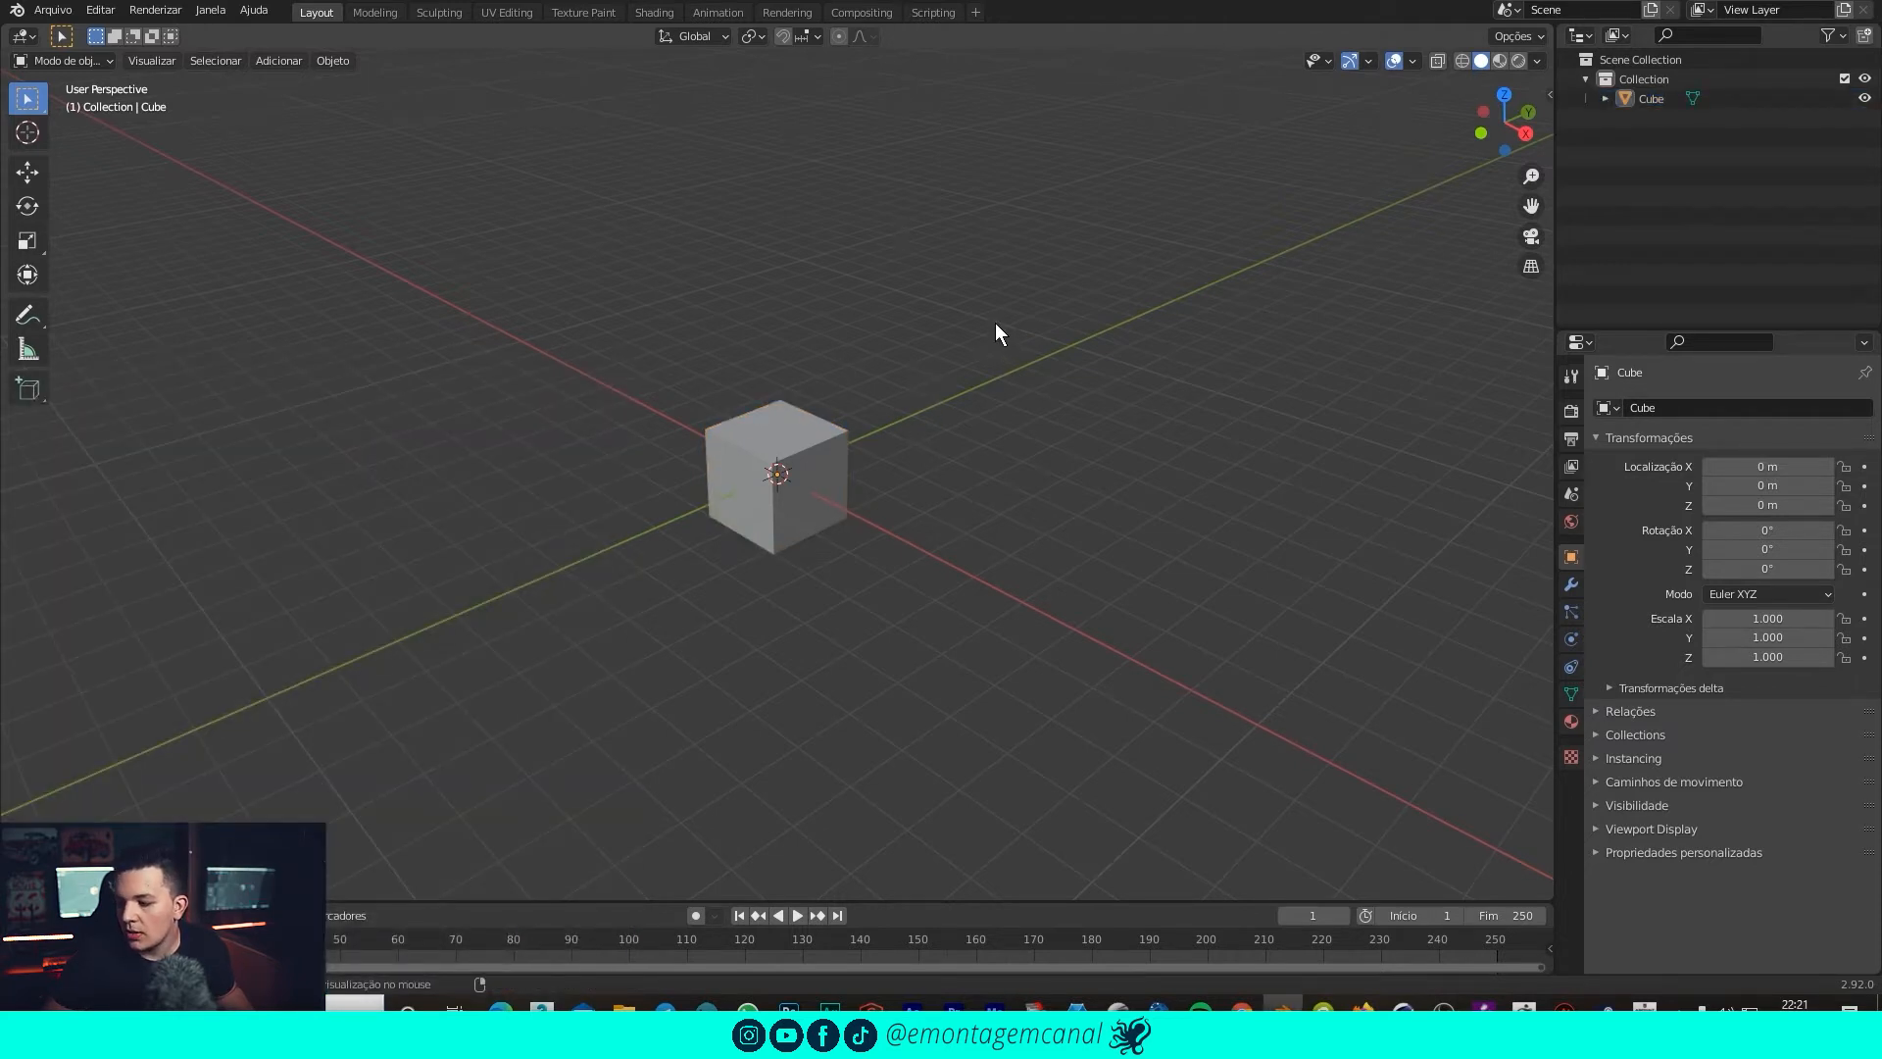
key("ctrl+KP_1")
key("KP_1")
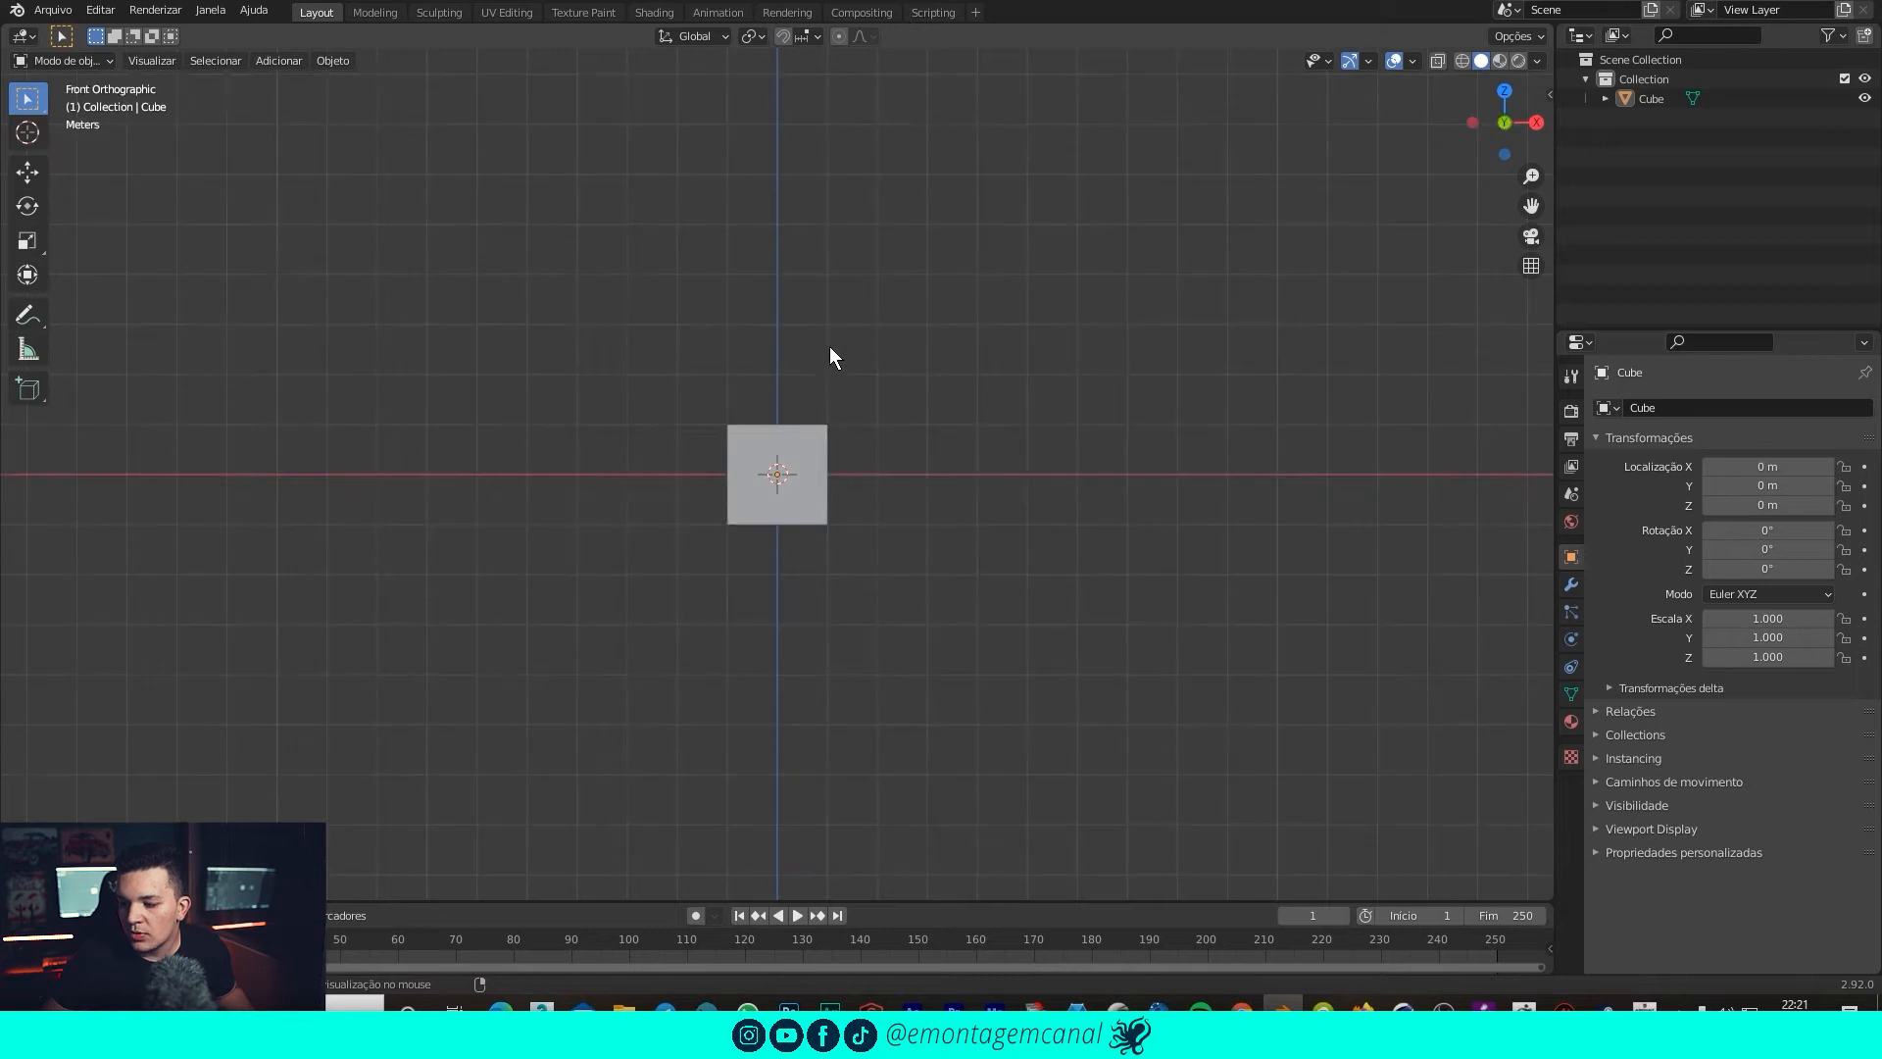
key("ctrl+KP_1")
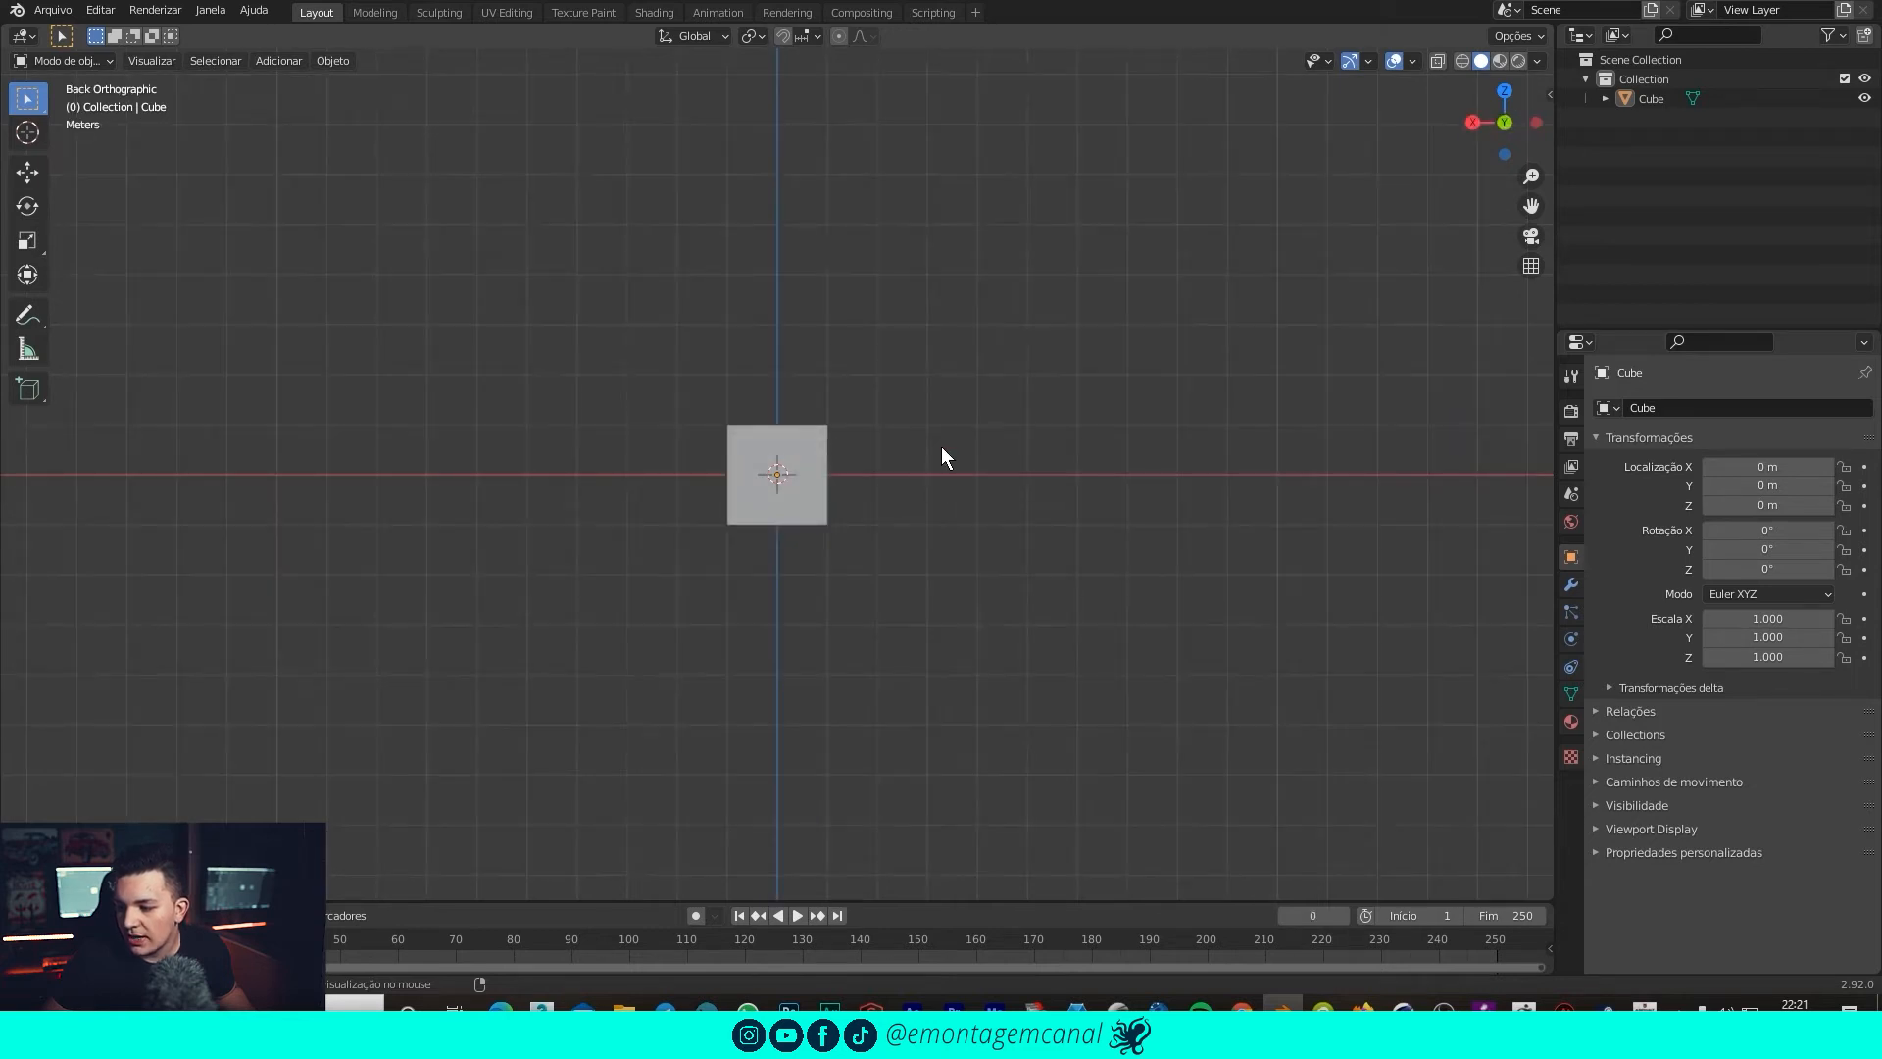
middle_click_drag(879, 575, 835, 506, "alt")
middle_click_drag(833, 397, 644, 374)
Move the cube along the Y axis to about 12.7 m and enable automatic keyframe insertion.
left_click(751, 435)
scroll(755, 432, "down", 5)
scroll(755, 432, "up", 3)
key("g")
key("z")
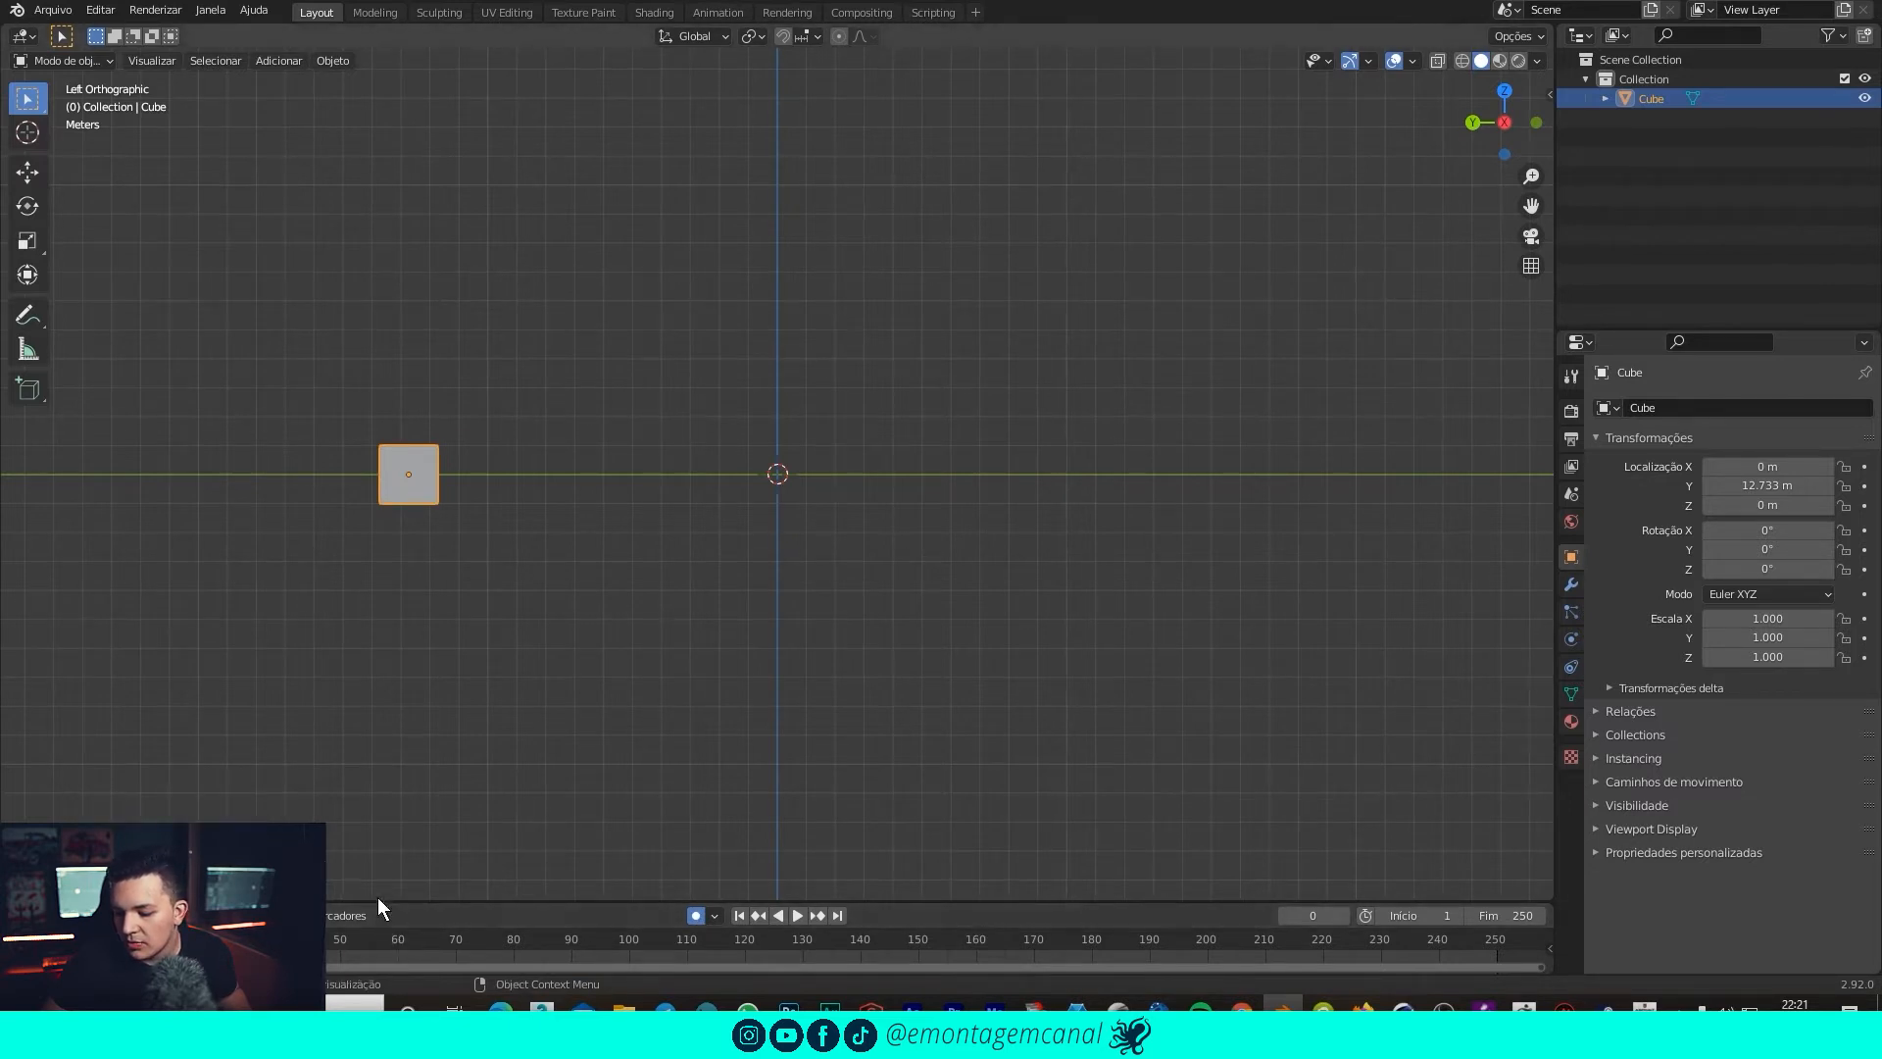
Enlarge the timeline area and, at frame 100, keyframe the cube moved along Y to about -13.8 m.
left_click_drag(378, 901, 630, 760)
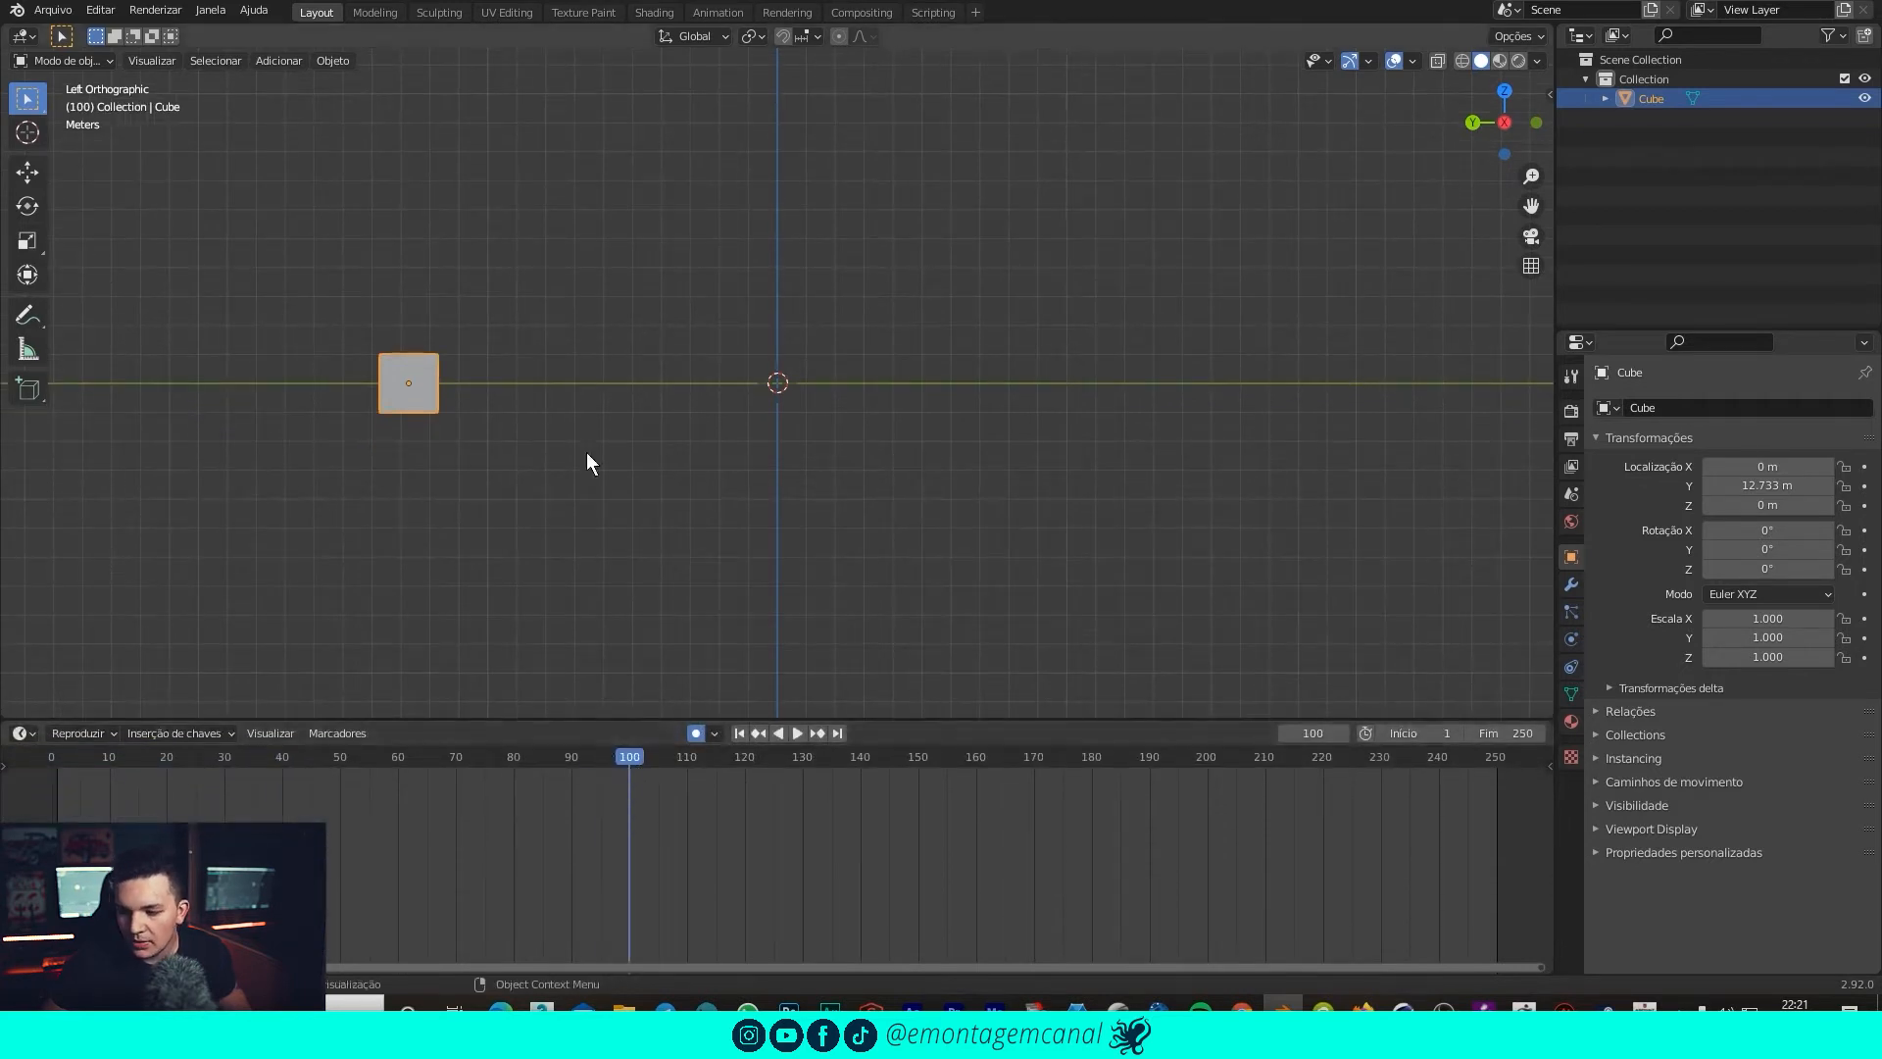
key("g")
key("y")
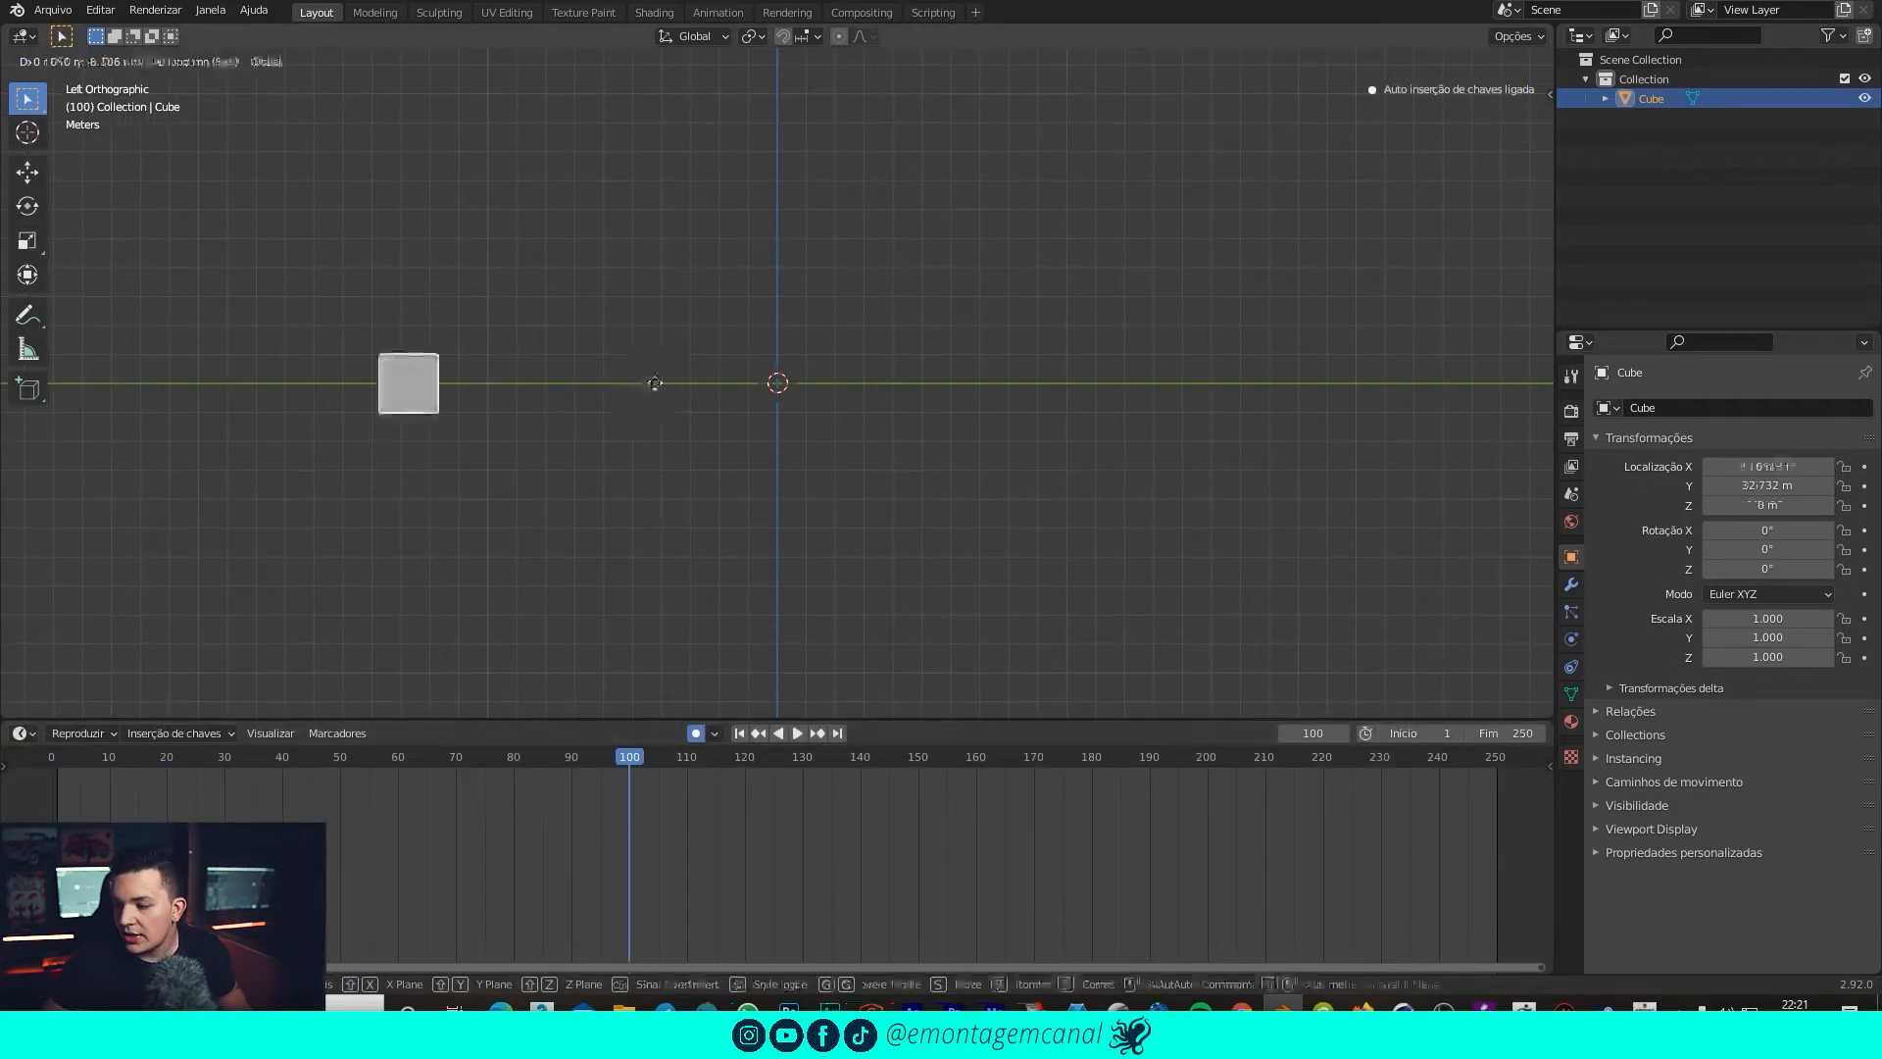
left_click(1187, 432)
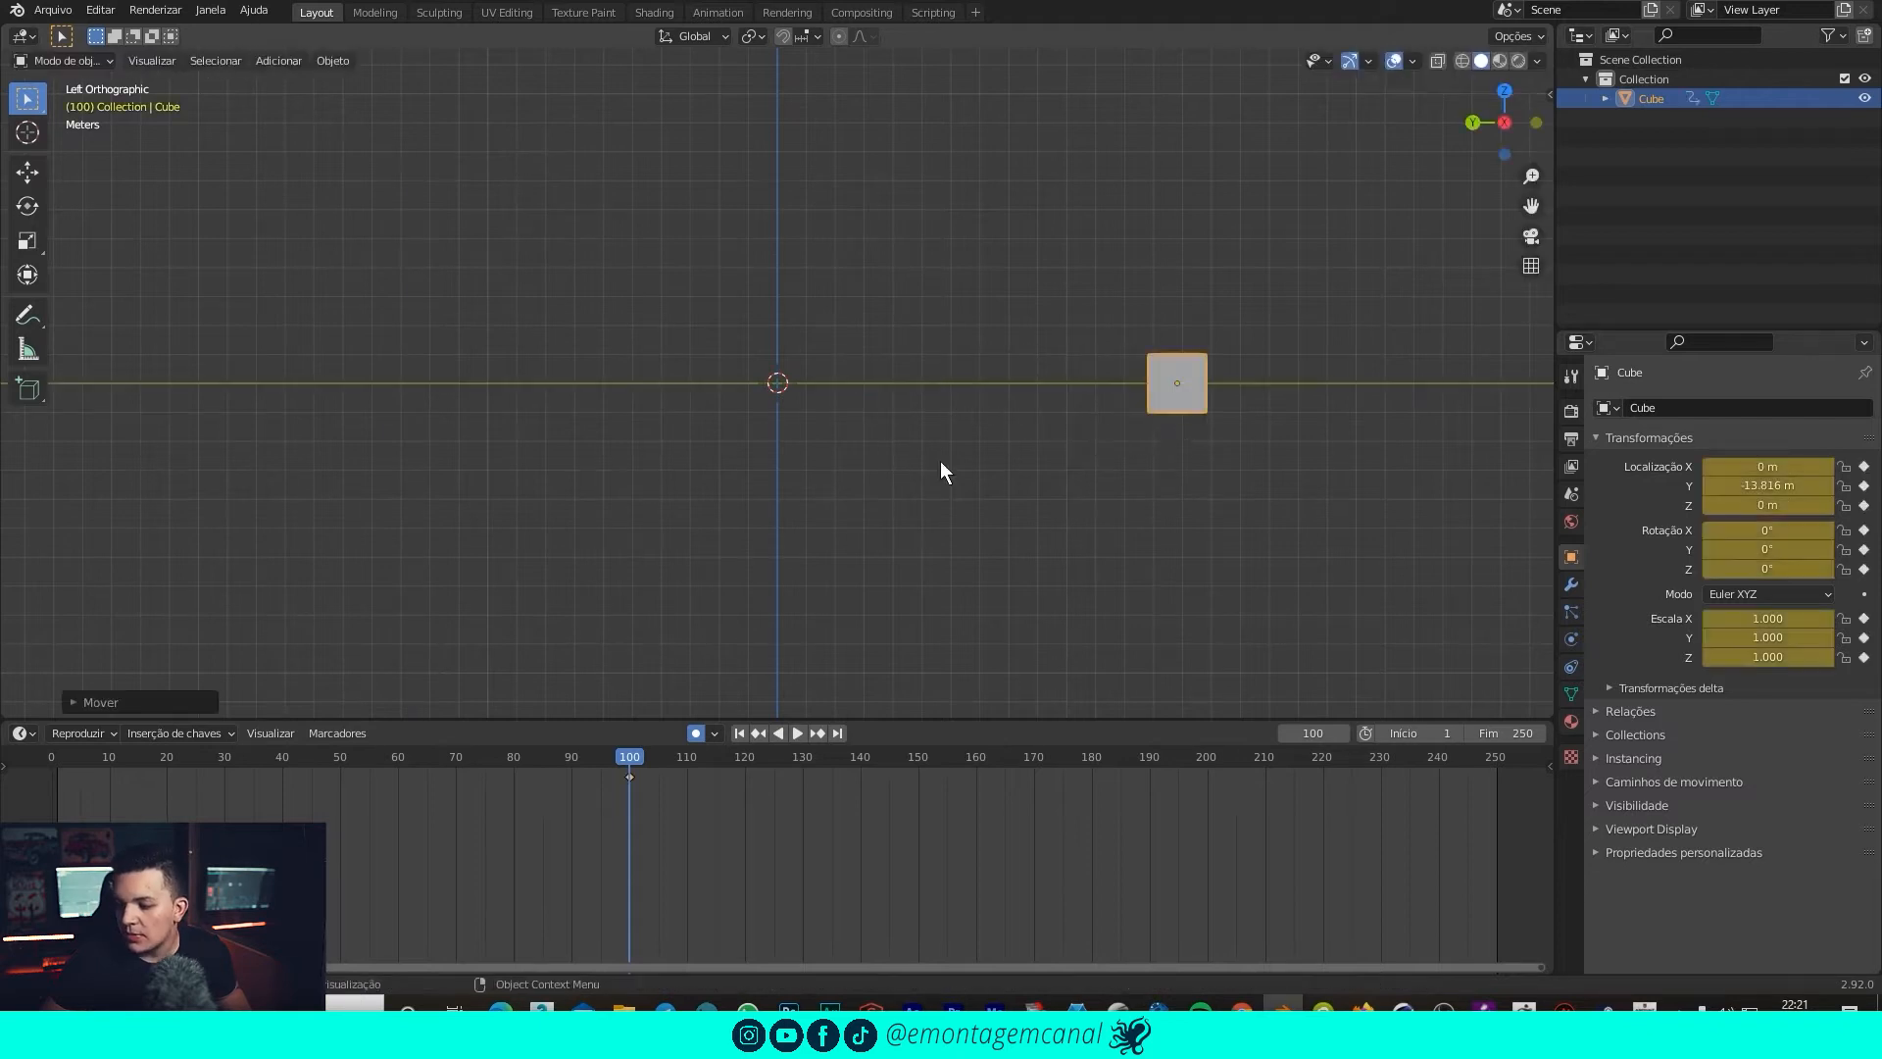
At frame 0, keyframe the cube moved along the Y axis to about 15.9 m.
left_click_drag(537, 751, 27, 765)
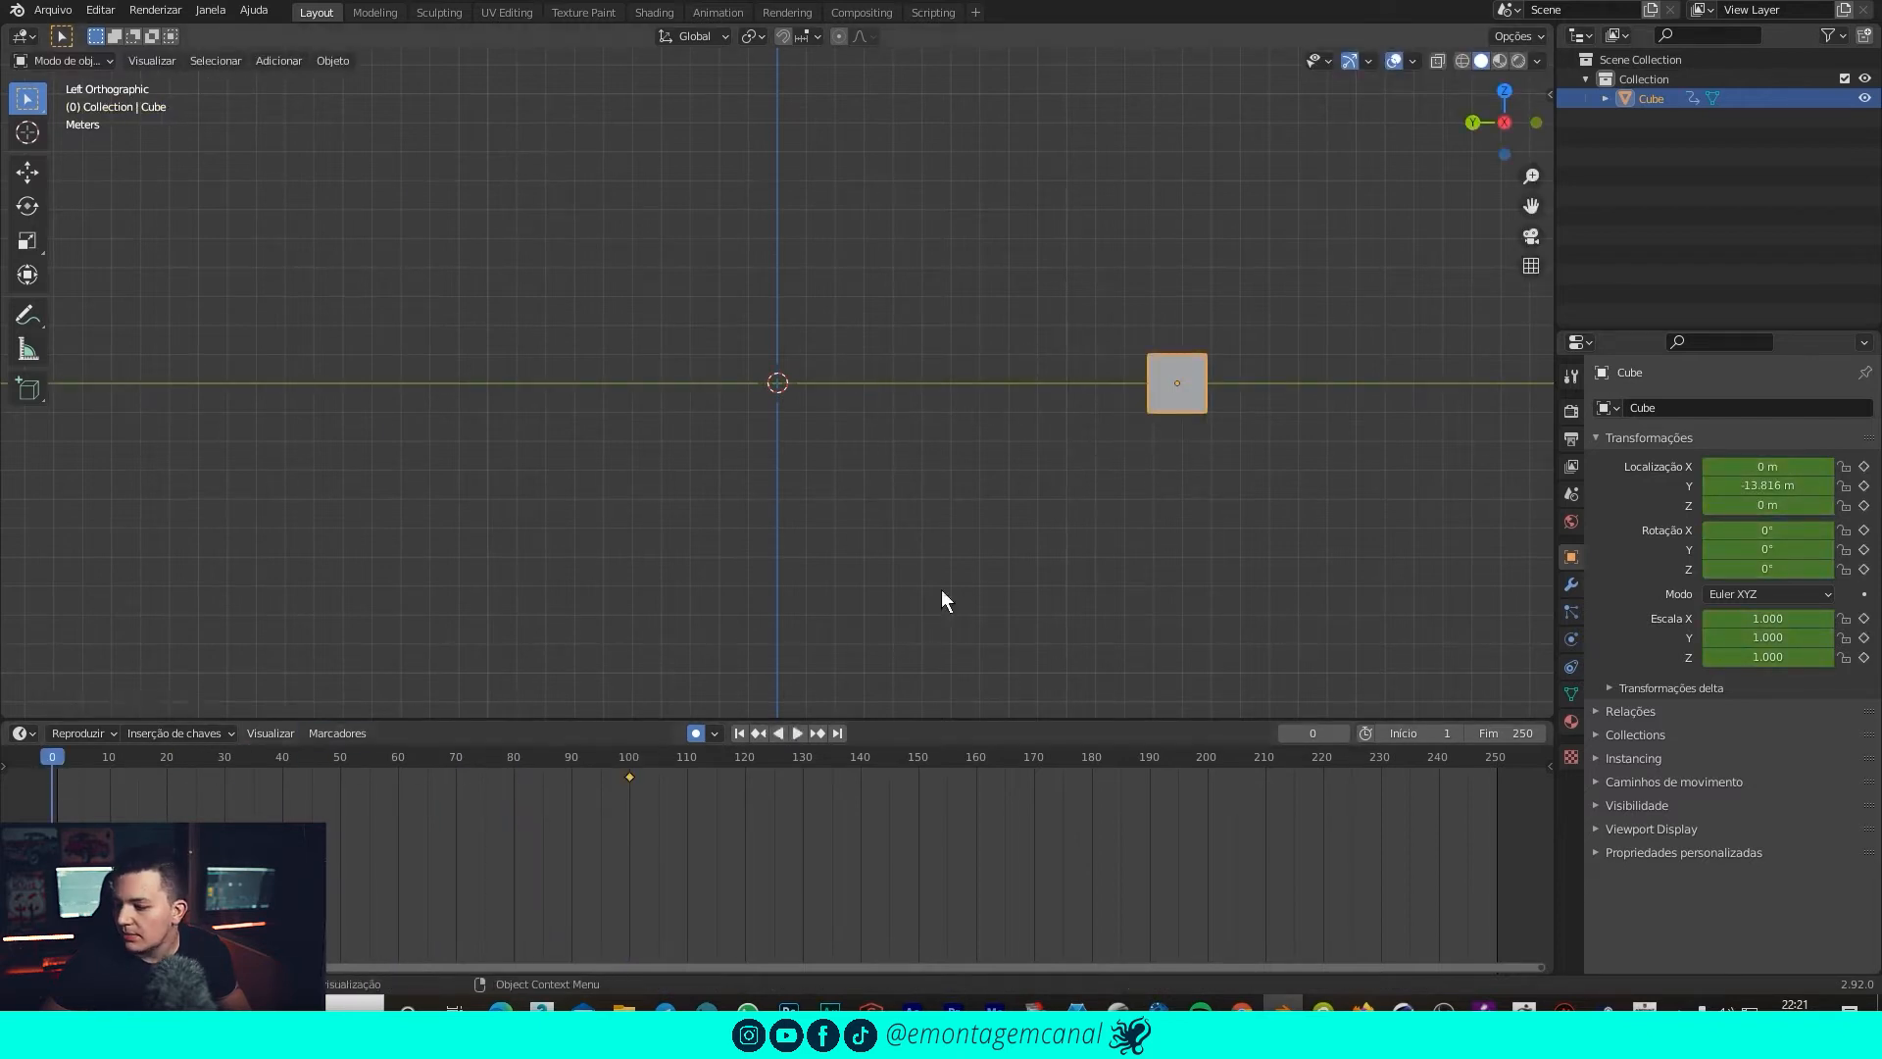
key("g")
key("y")
left_click(318, 411)
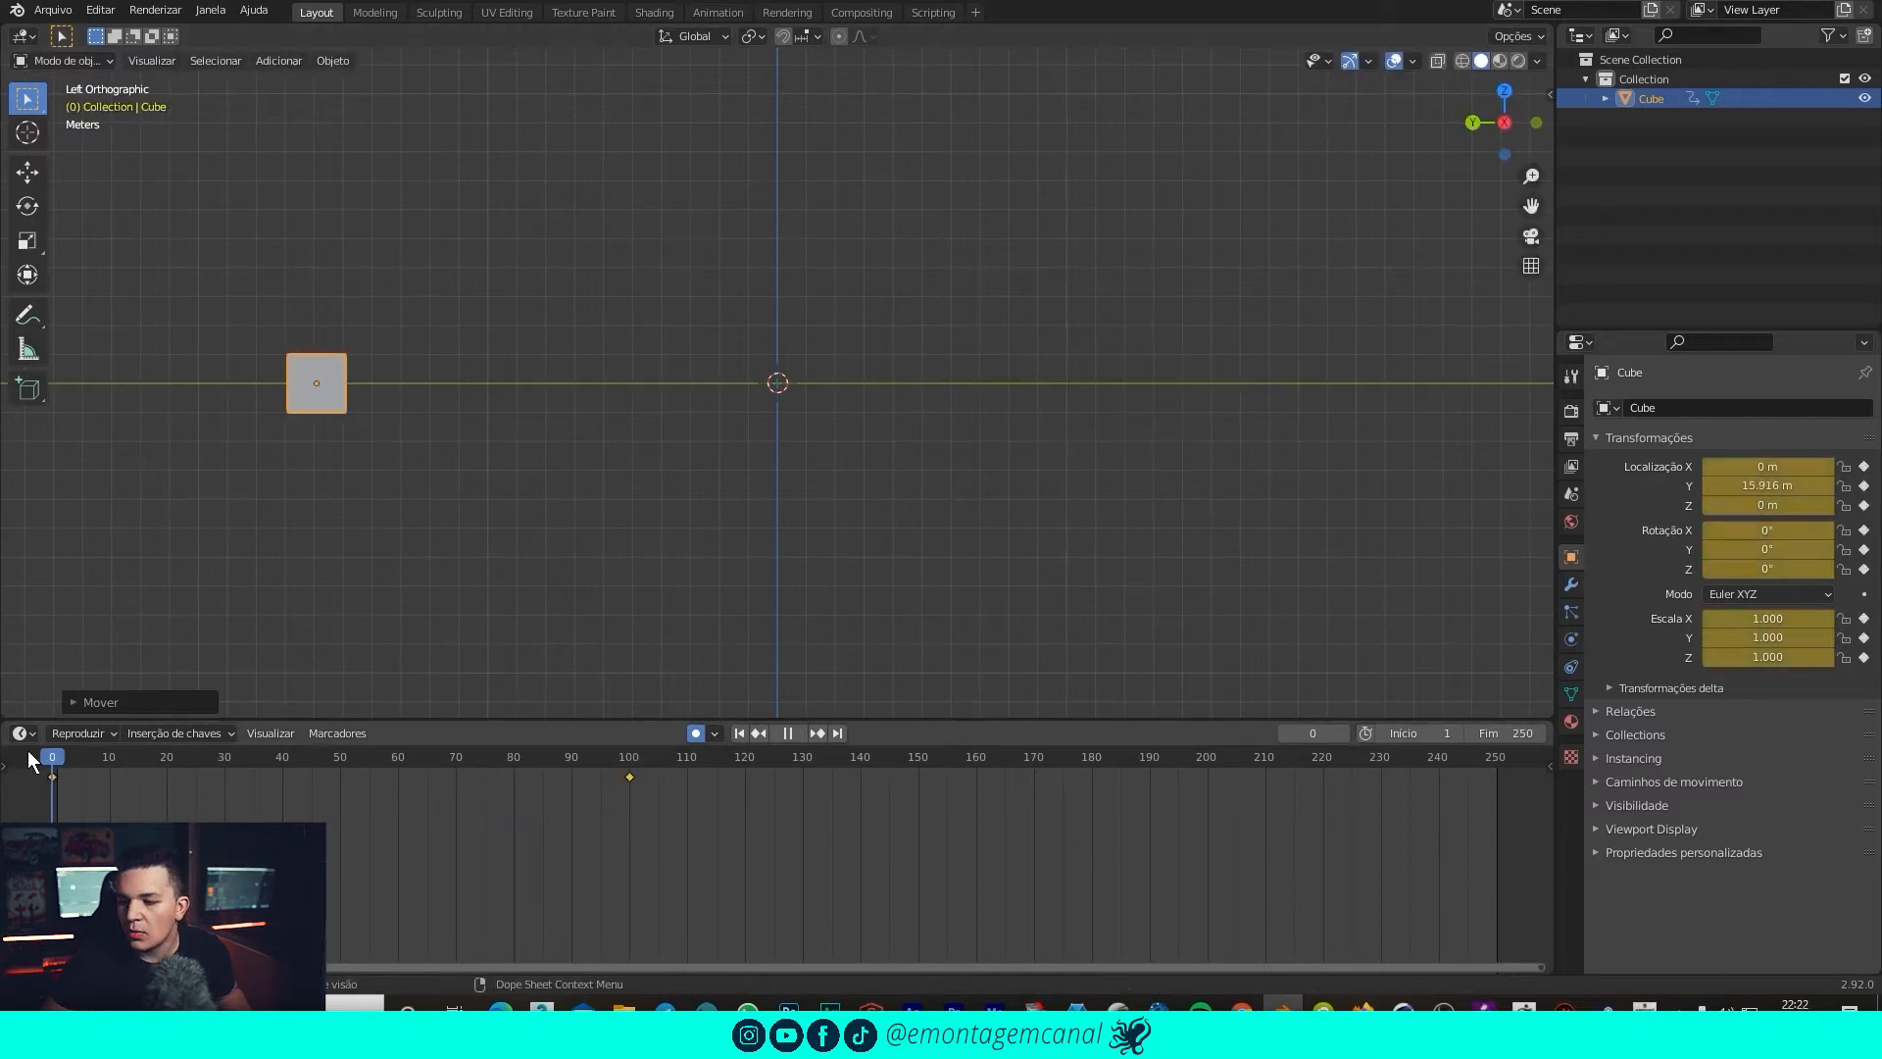
Shorten the animation by moving the keyframe at frame 100 to frame 59, and return to frame 0.
left_click_drag(33, 759, 454, 747)
left_click(629, 777)
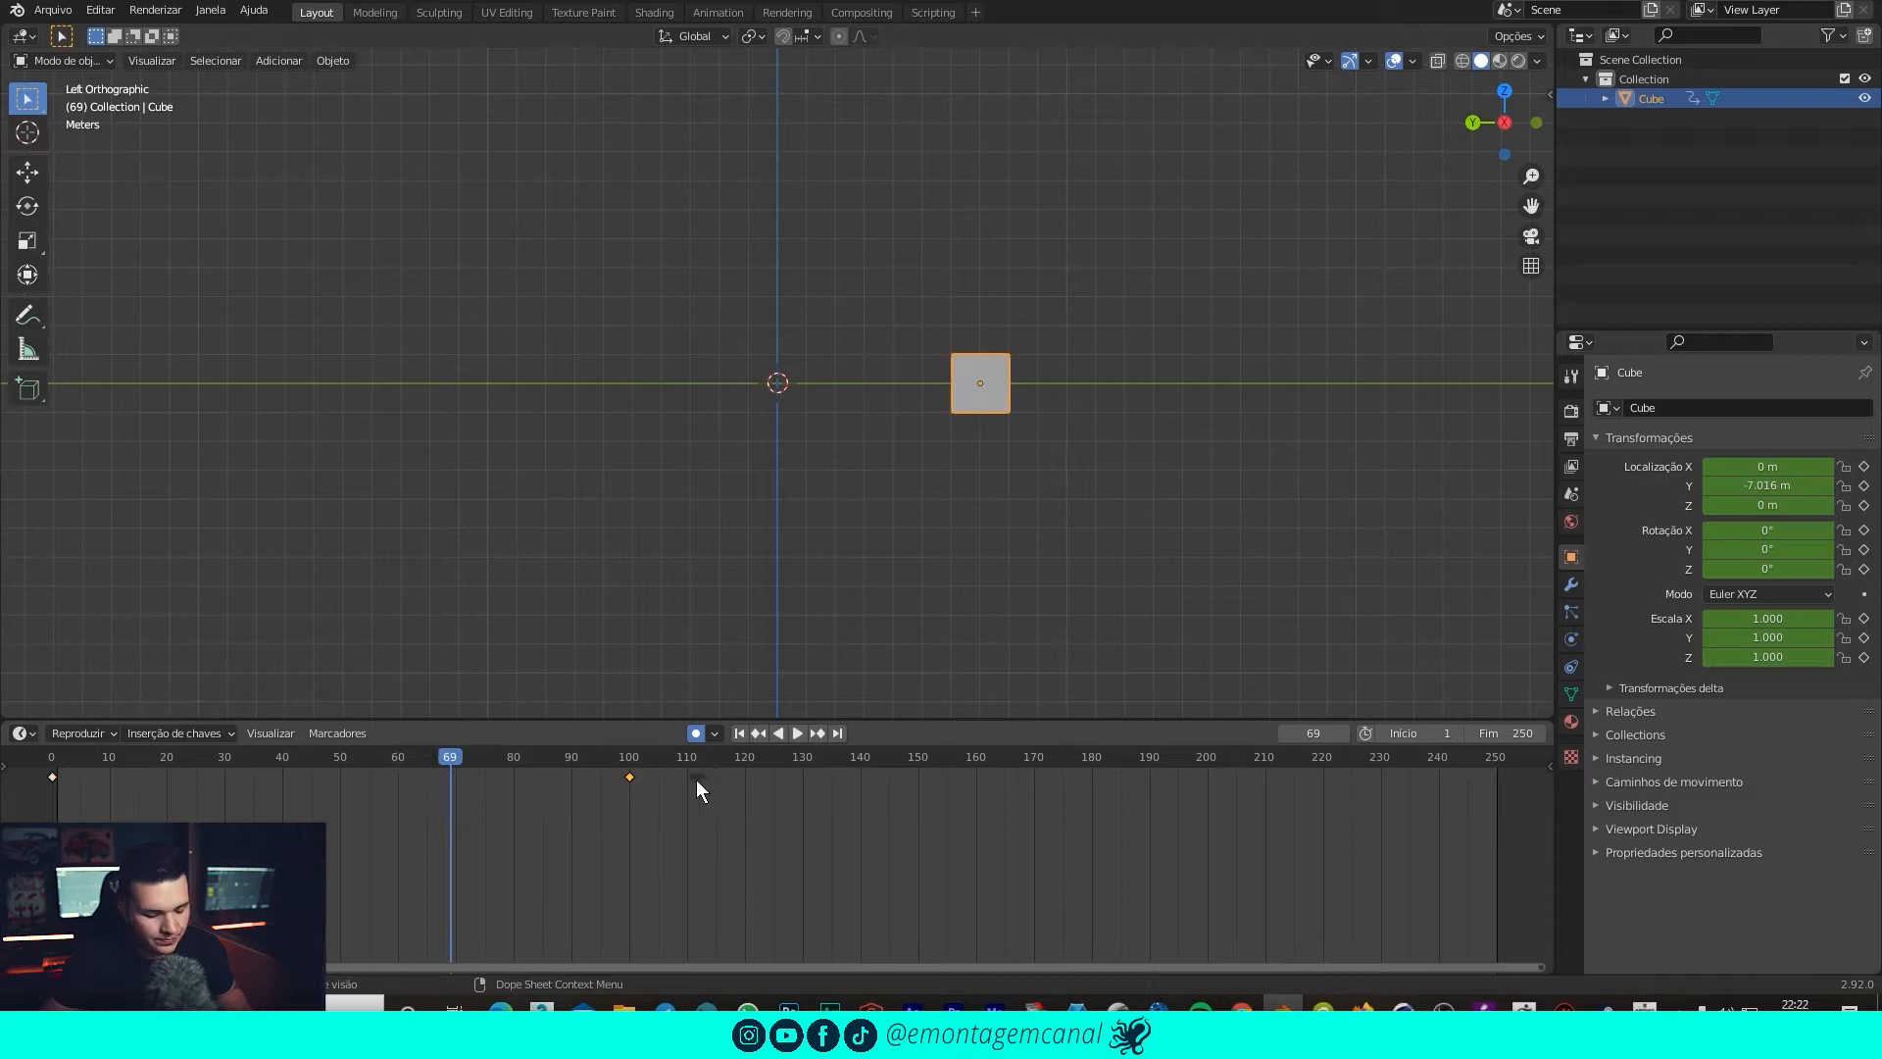
key("g")
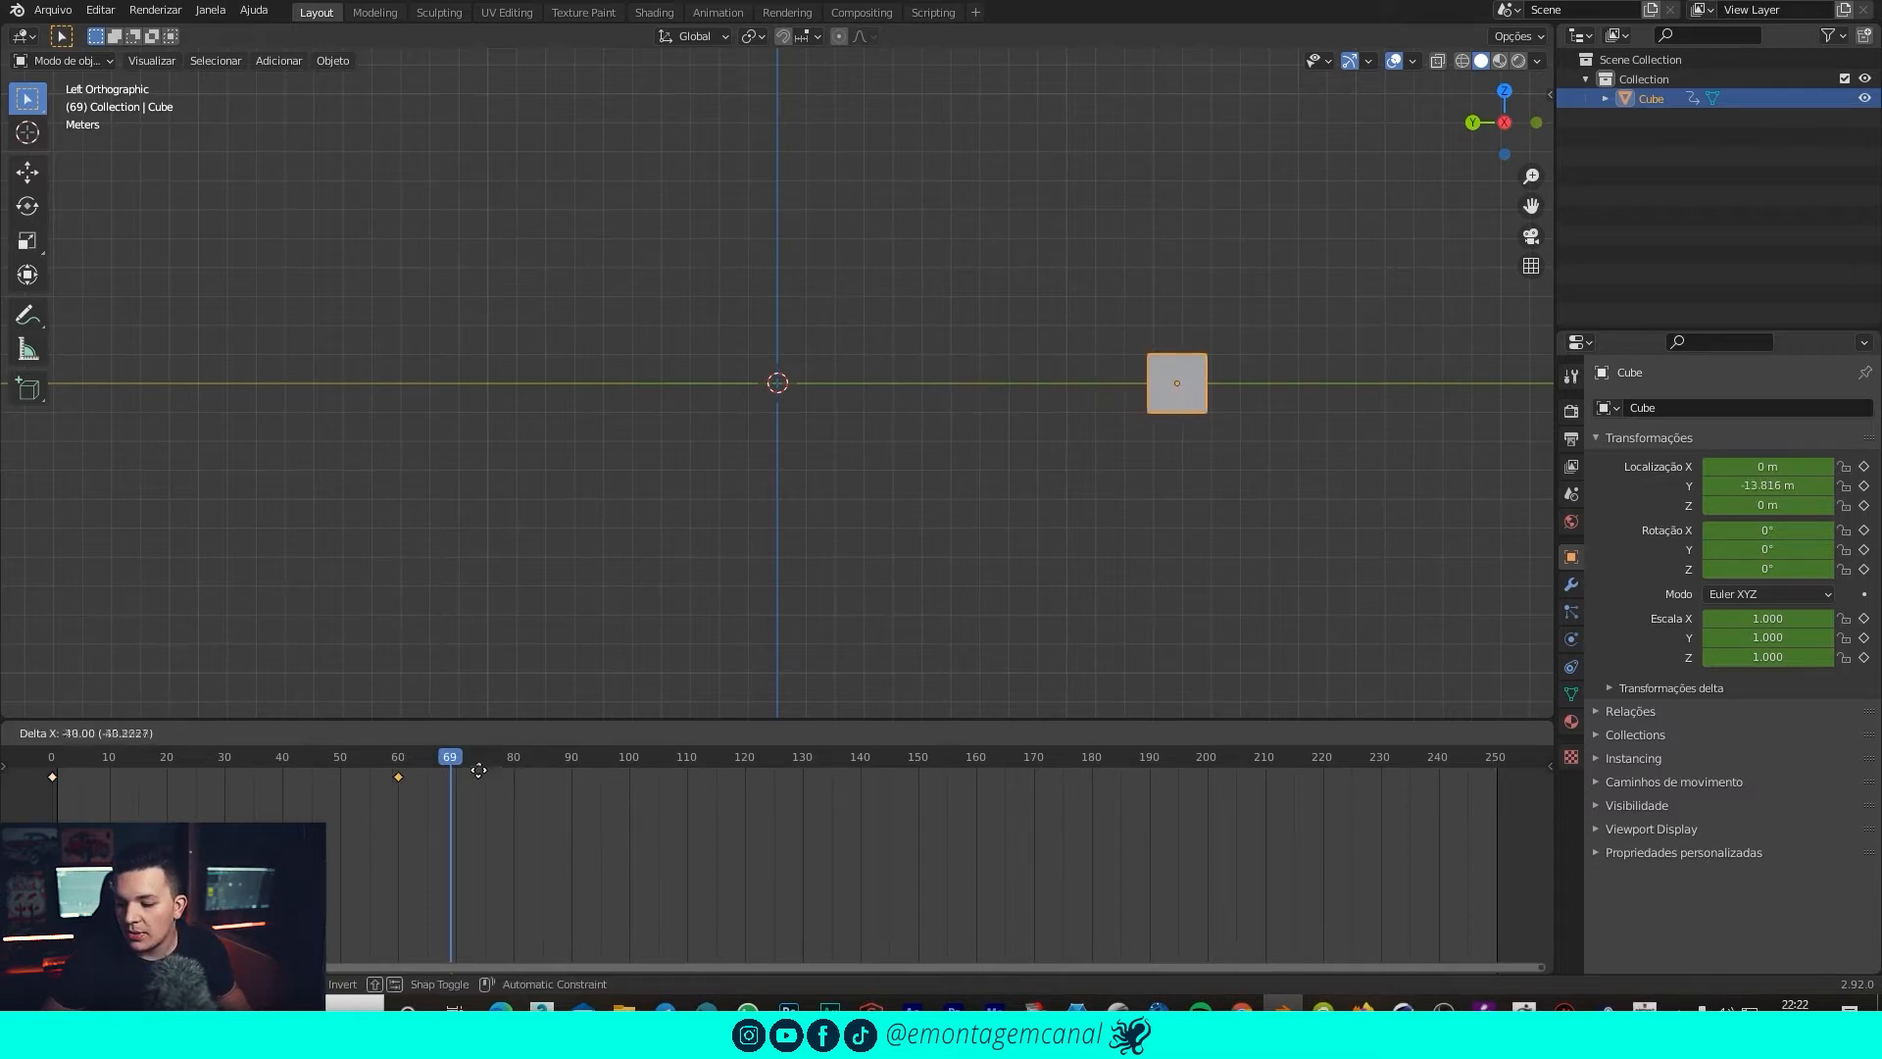
left_click(475, 773)
left_click_drag(397, 754, 45, 774)
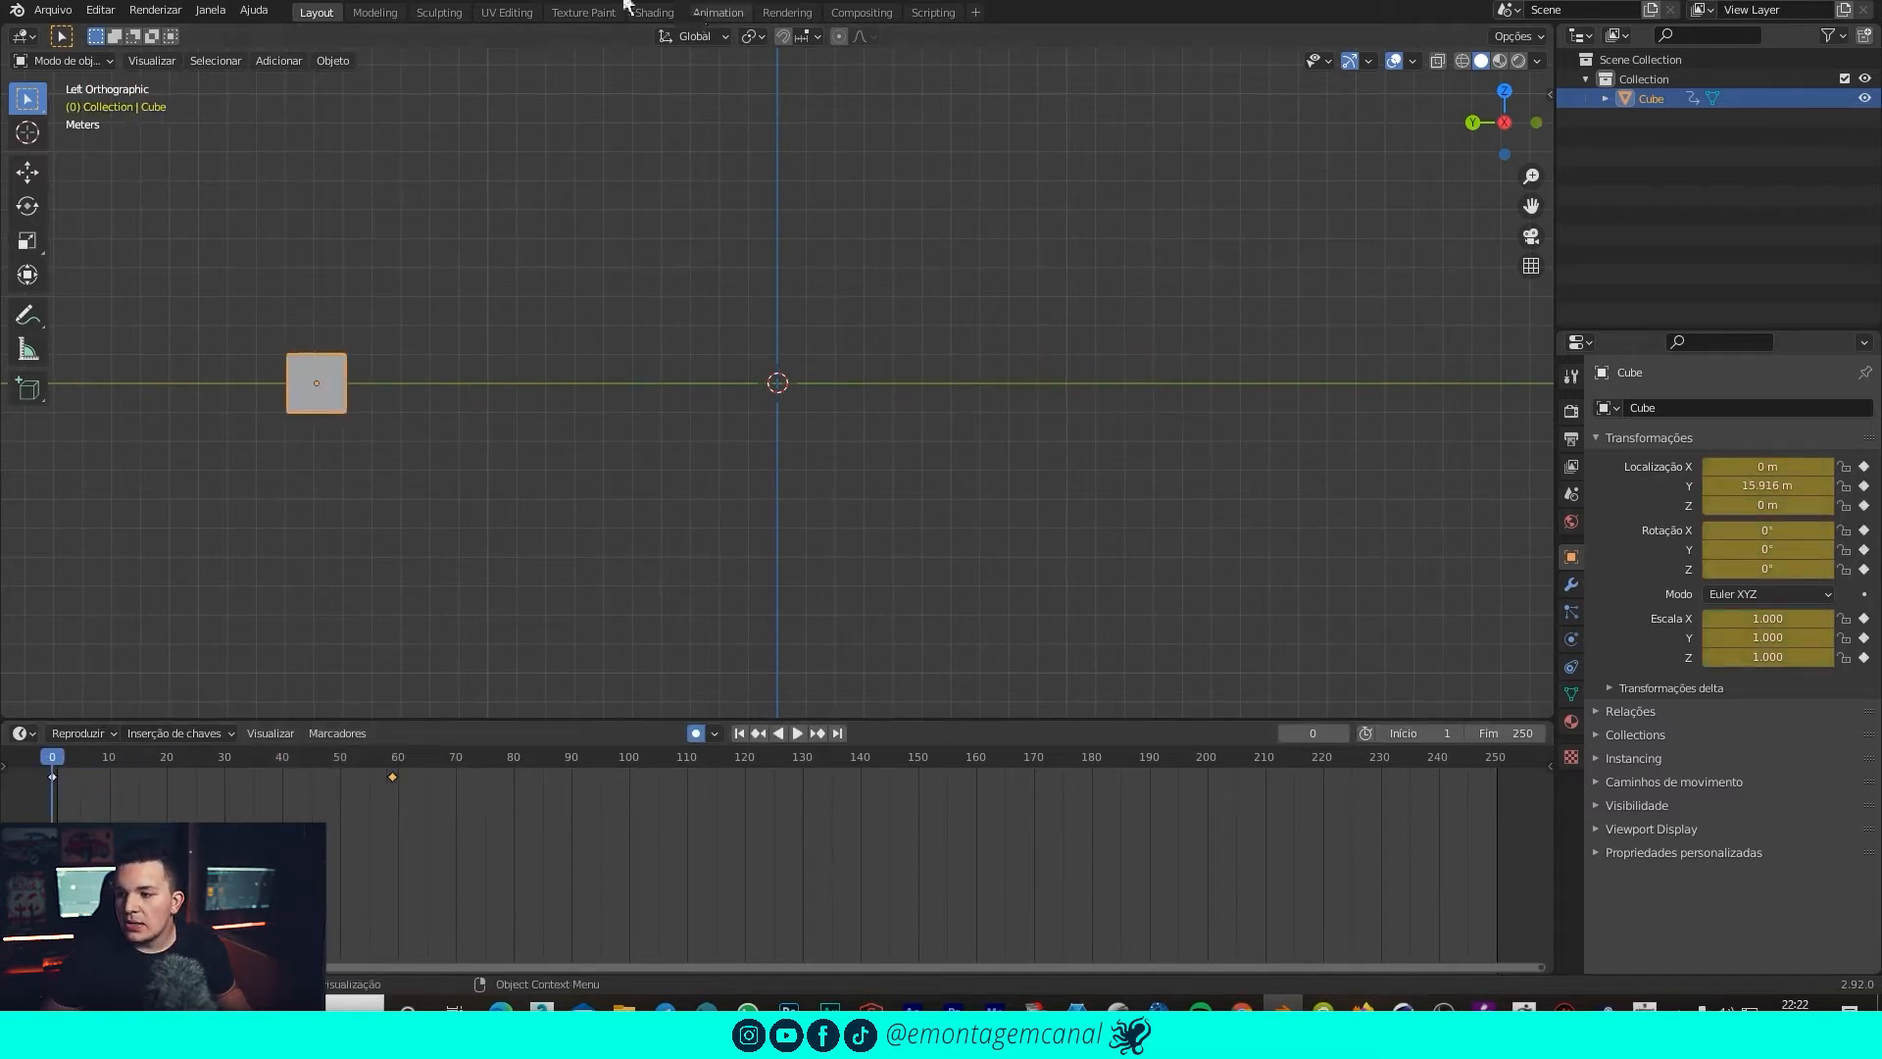
Enlarge the timeline area further and play the cube's animation in the top orthographic view.
left_click_drag(476, 722, 490, 604)
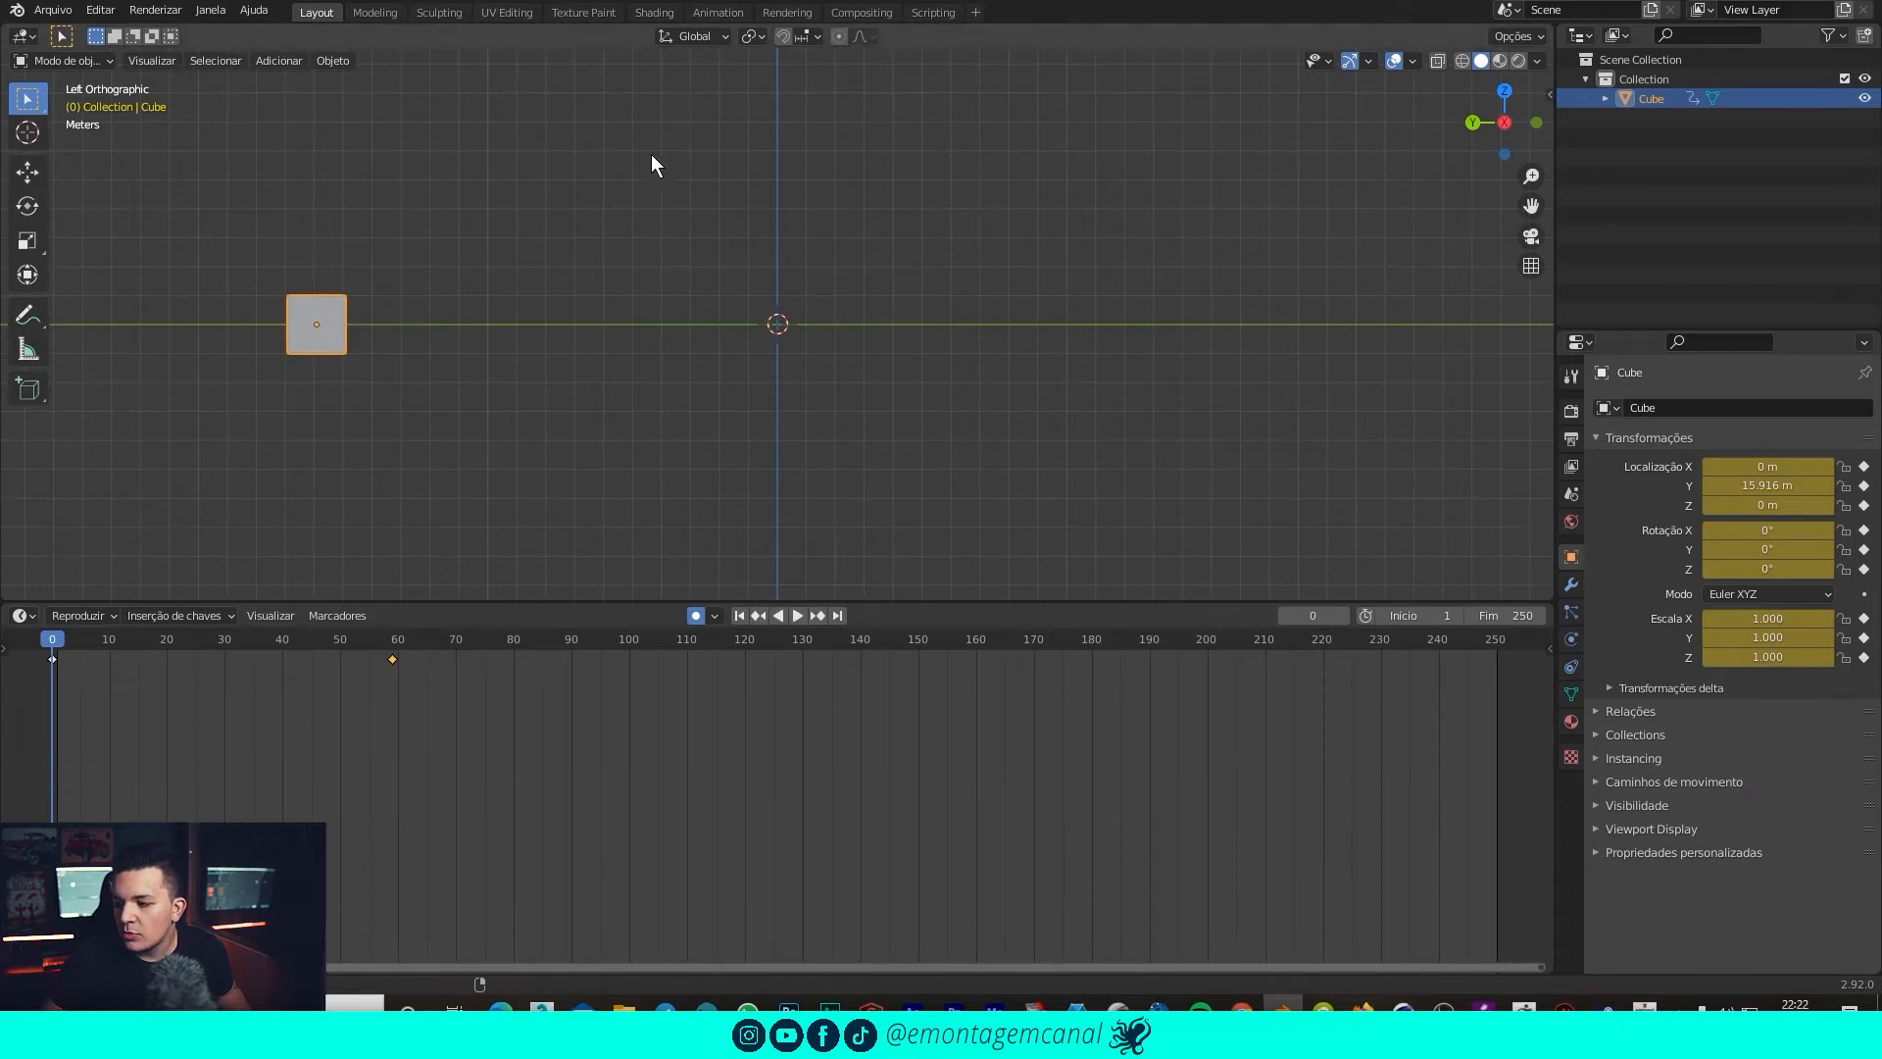
key("super")
left_click(1263, 135)
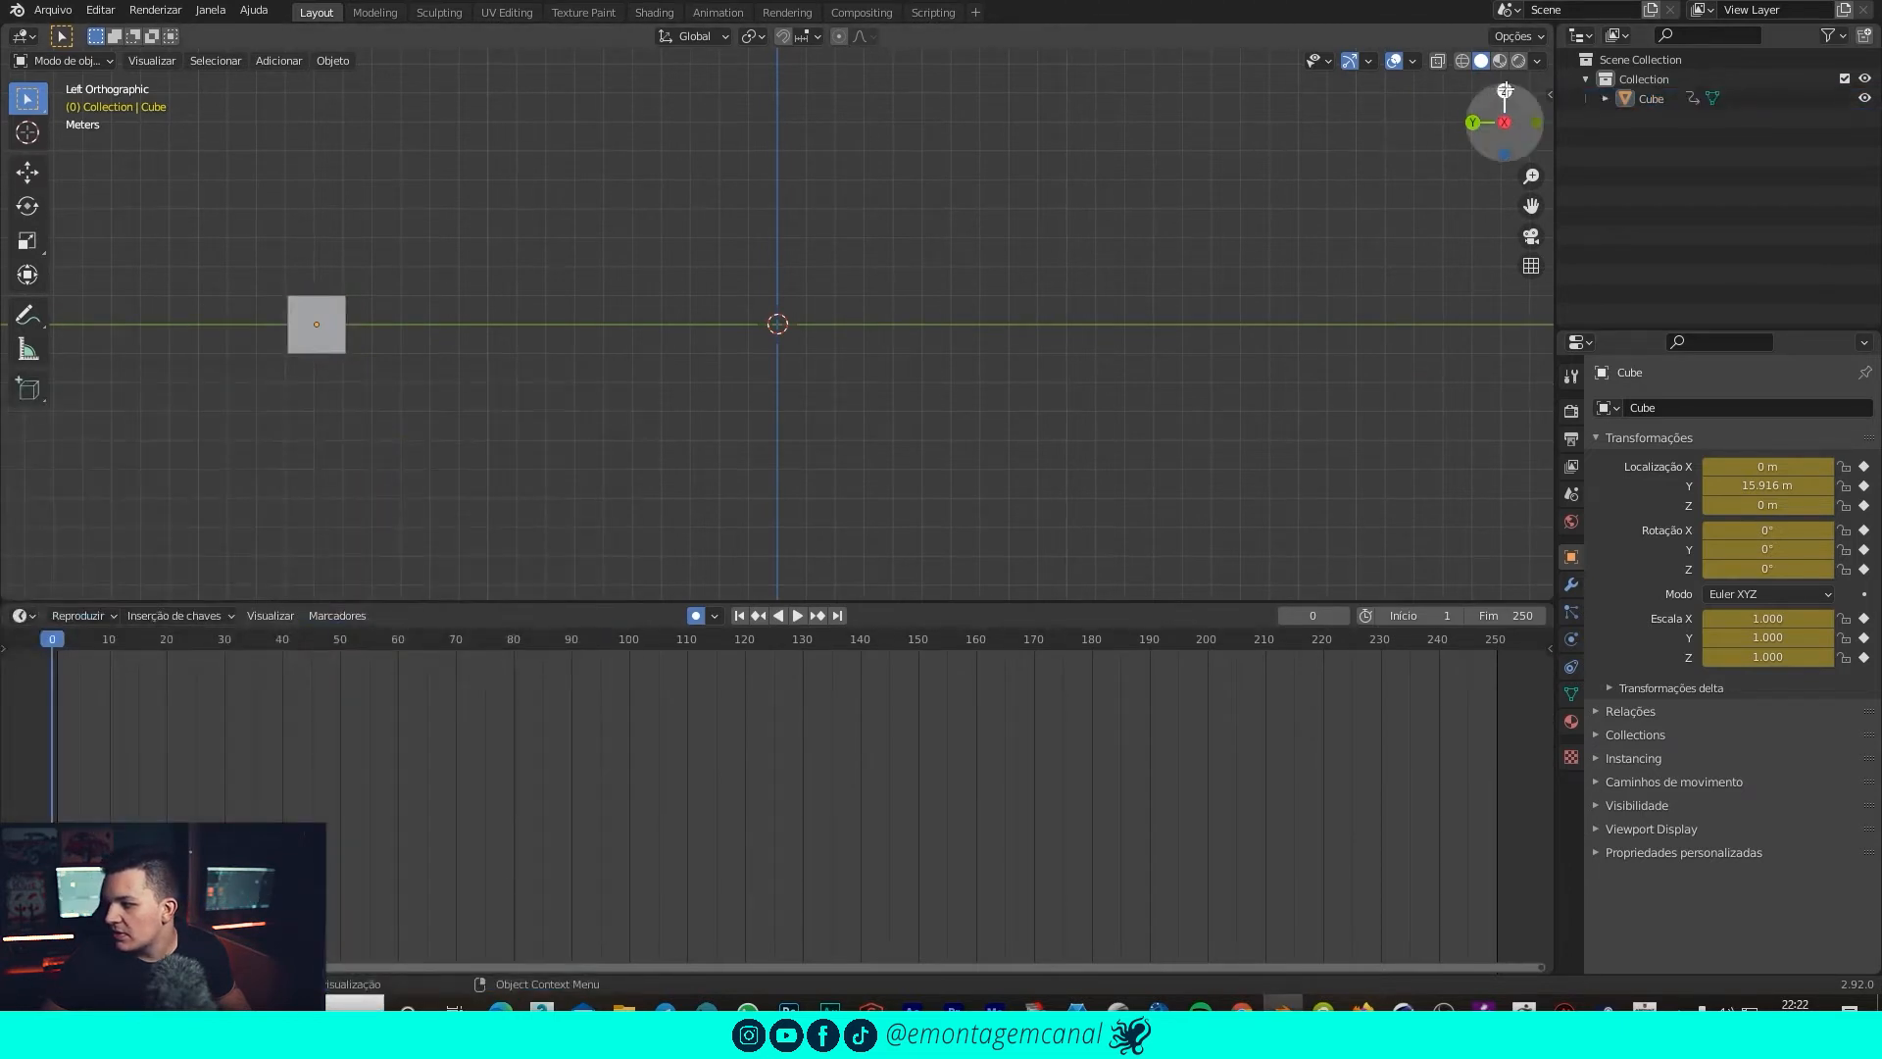
left_click(1505, 91)
scroll(432, 459, "down", 5)
key("space")
key("space")
Select the cube and, at frame 20, keyframe it moved along the X axis to about -6.15 m.
left_click_drag(832, 187, 717, 252)
left_click_drag(167, 642, 167, 649)
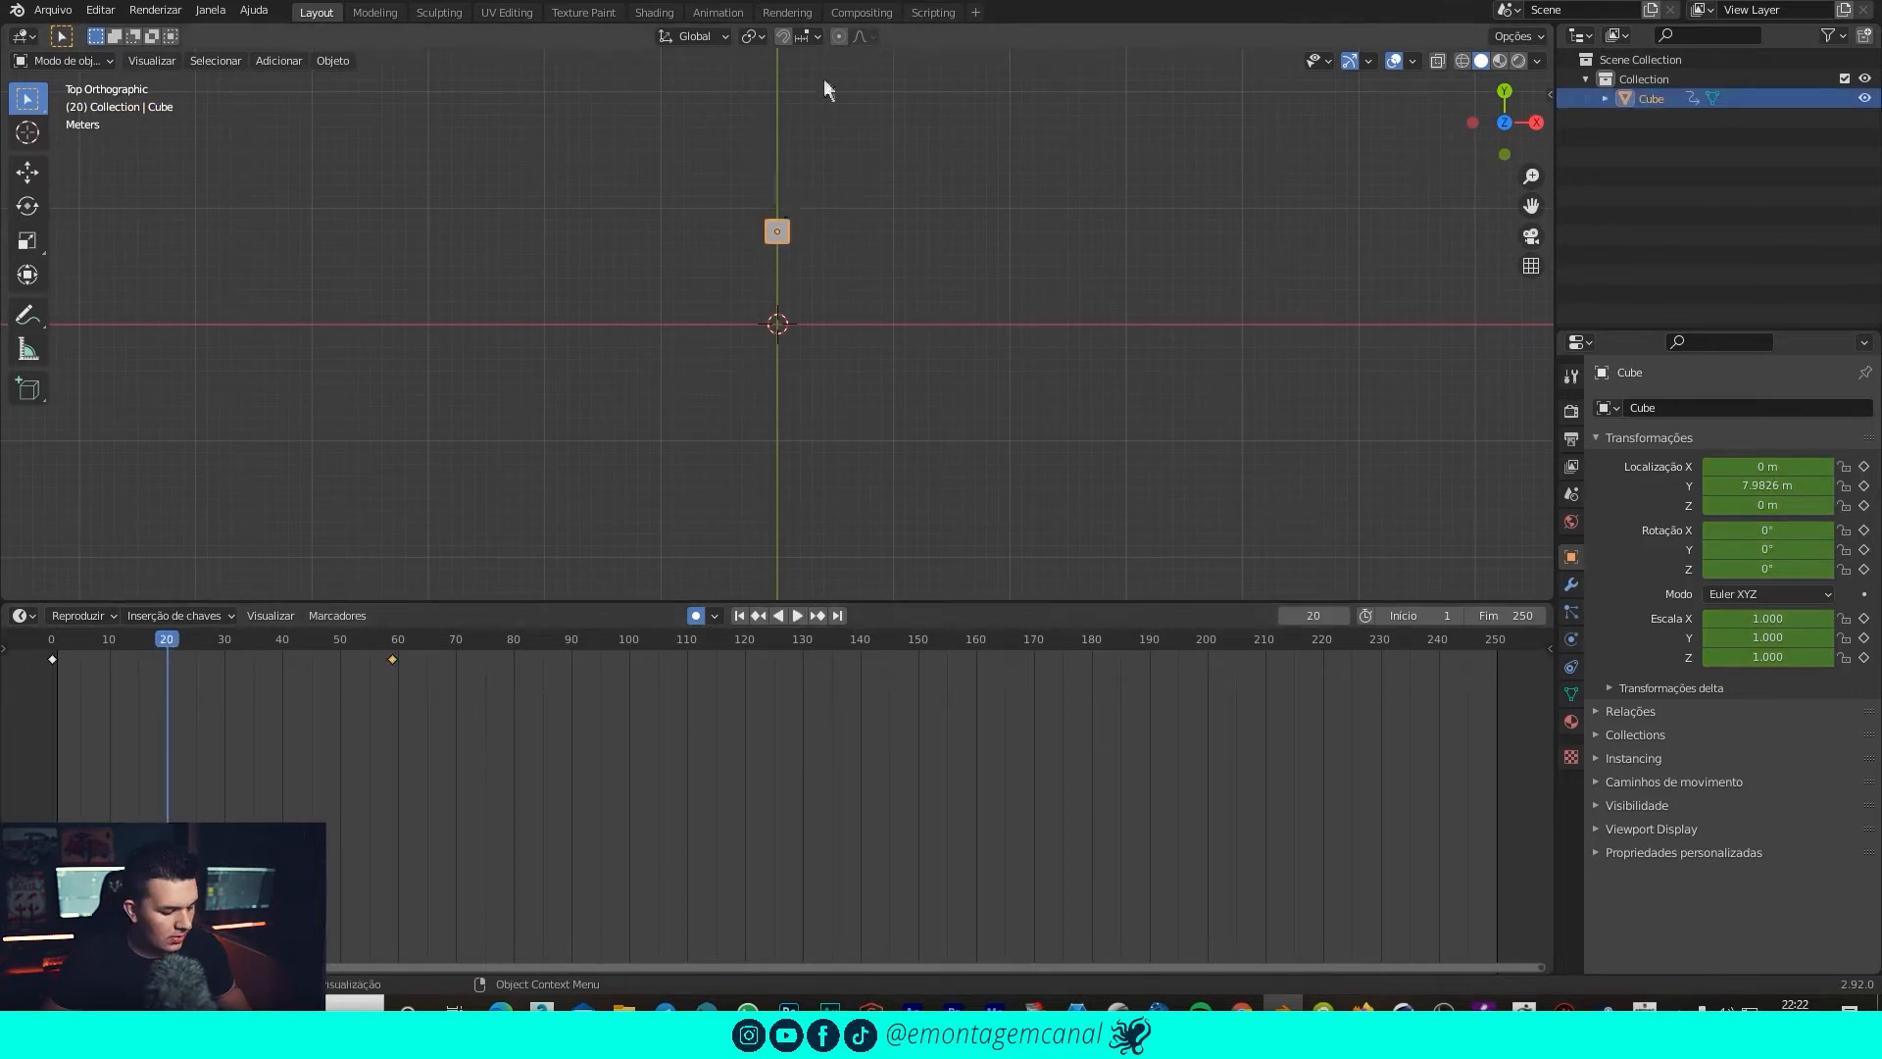
key("g")
key("z")
key("x")
left_click(531, 156)
At frame 40, keyframe the cube moved along the X axis to the positive side of the origin.
left_click(278, 636)
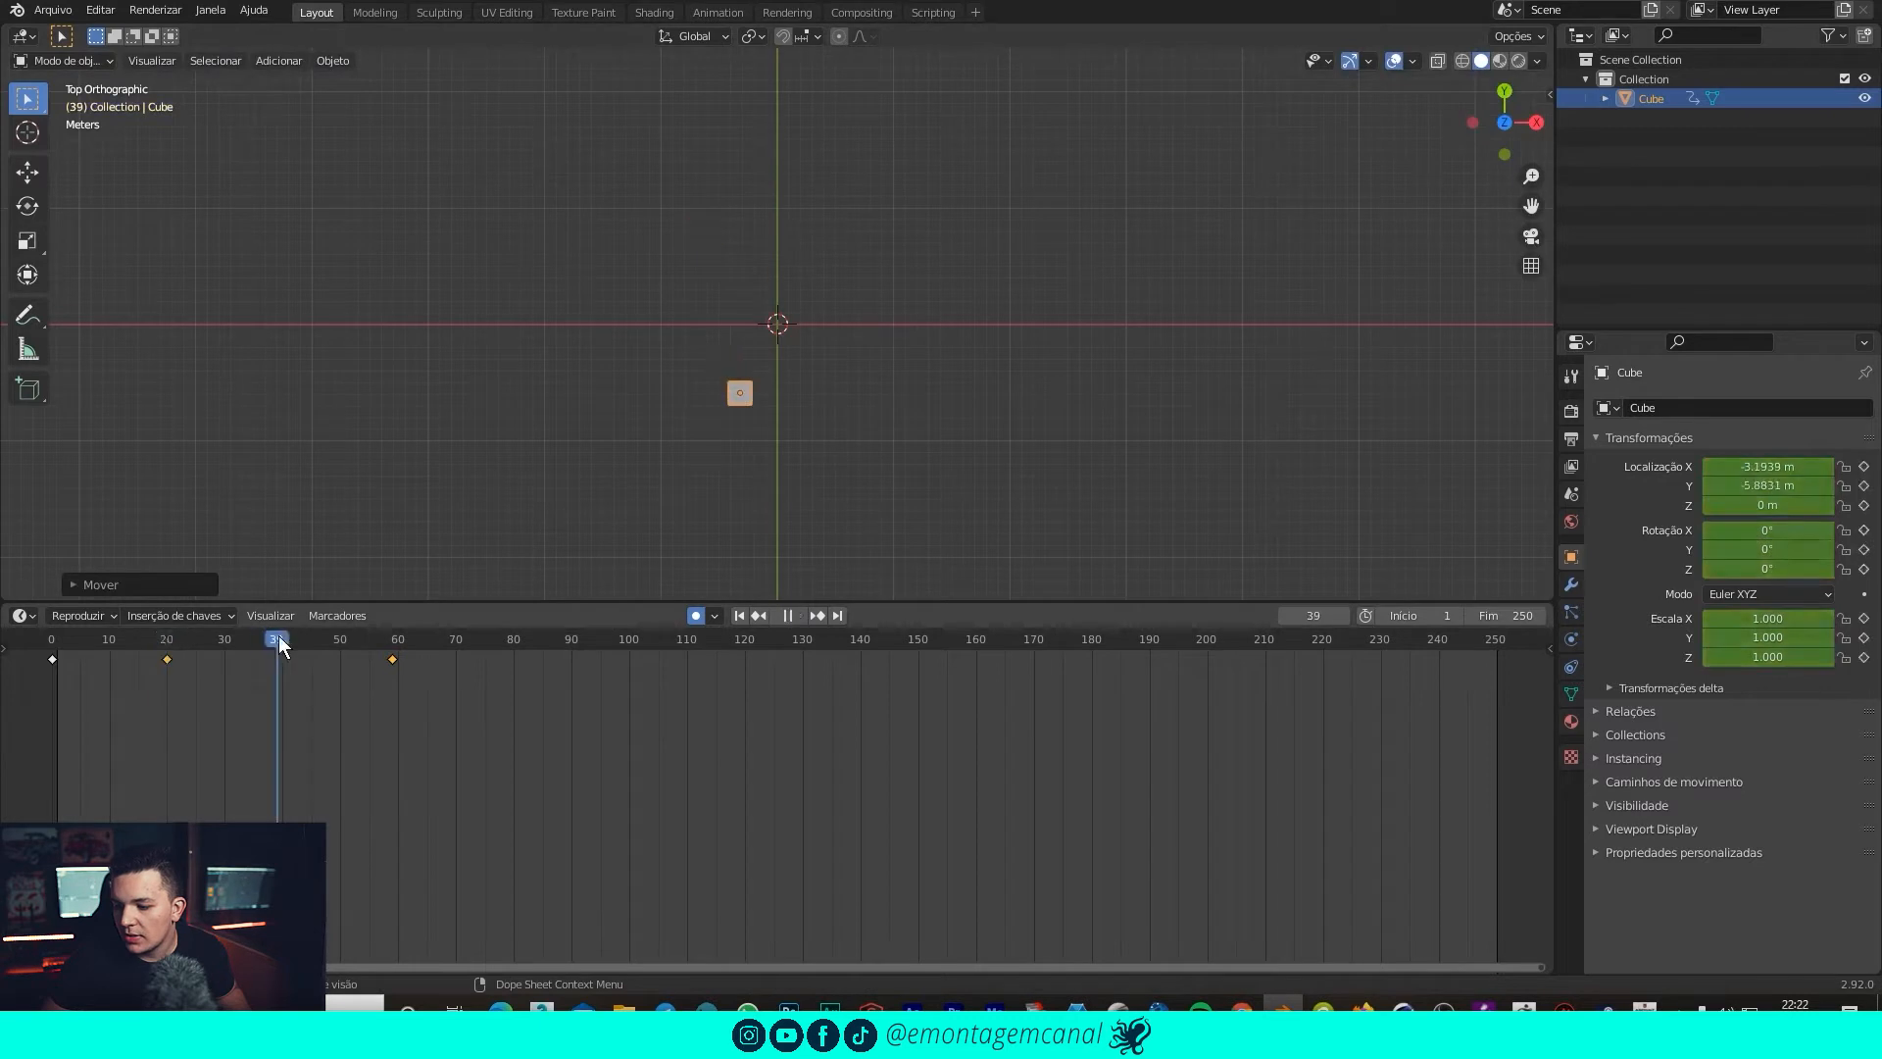
left_click_drag(279, 642, 284, 638)
key("g")
key("x")
left_click(829, 362)
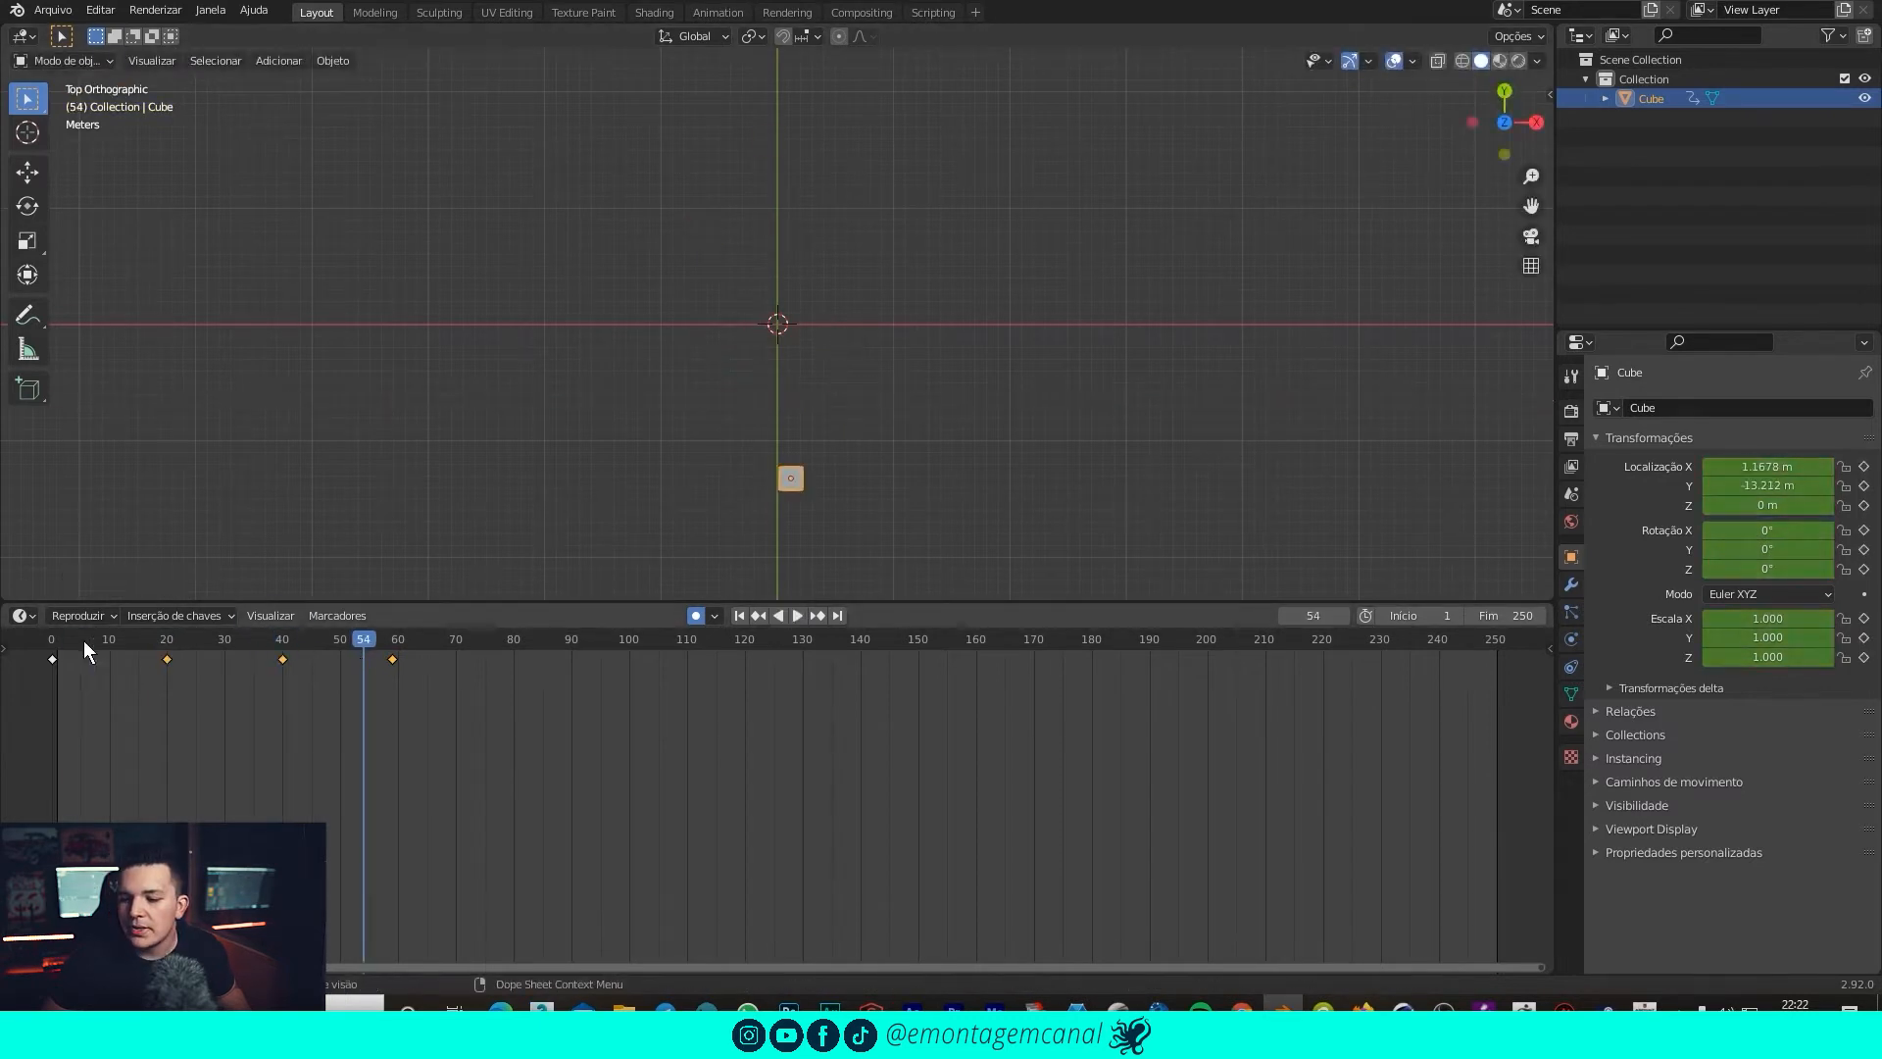
Return to the animation's start at frame 0 and switch the timeline area to the Graph Editor.
left_click(53, 640)
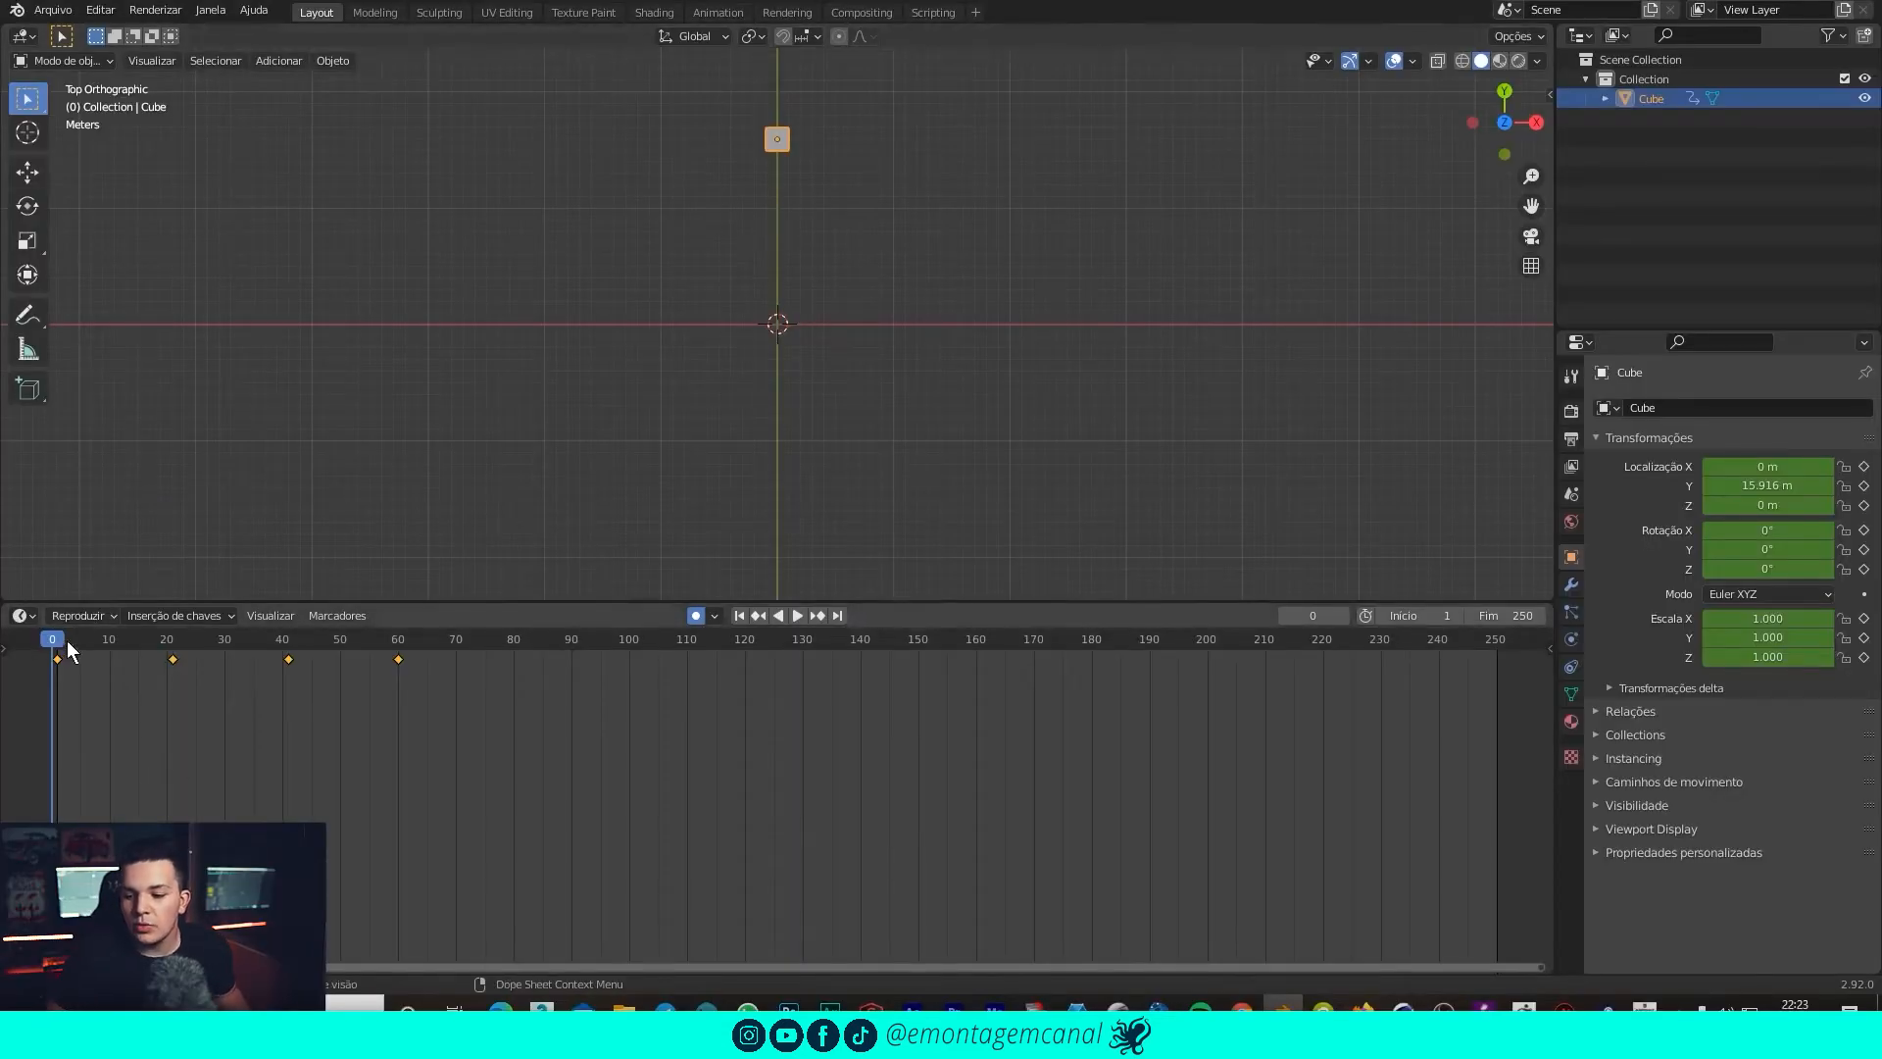
left_click(23, 617)
left_click(25, 622)
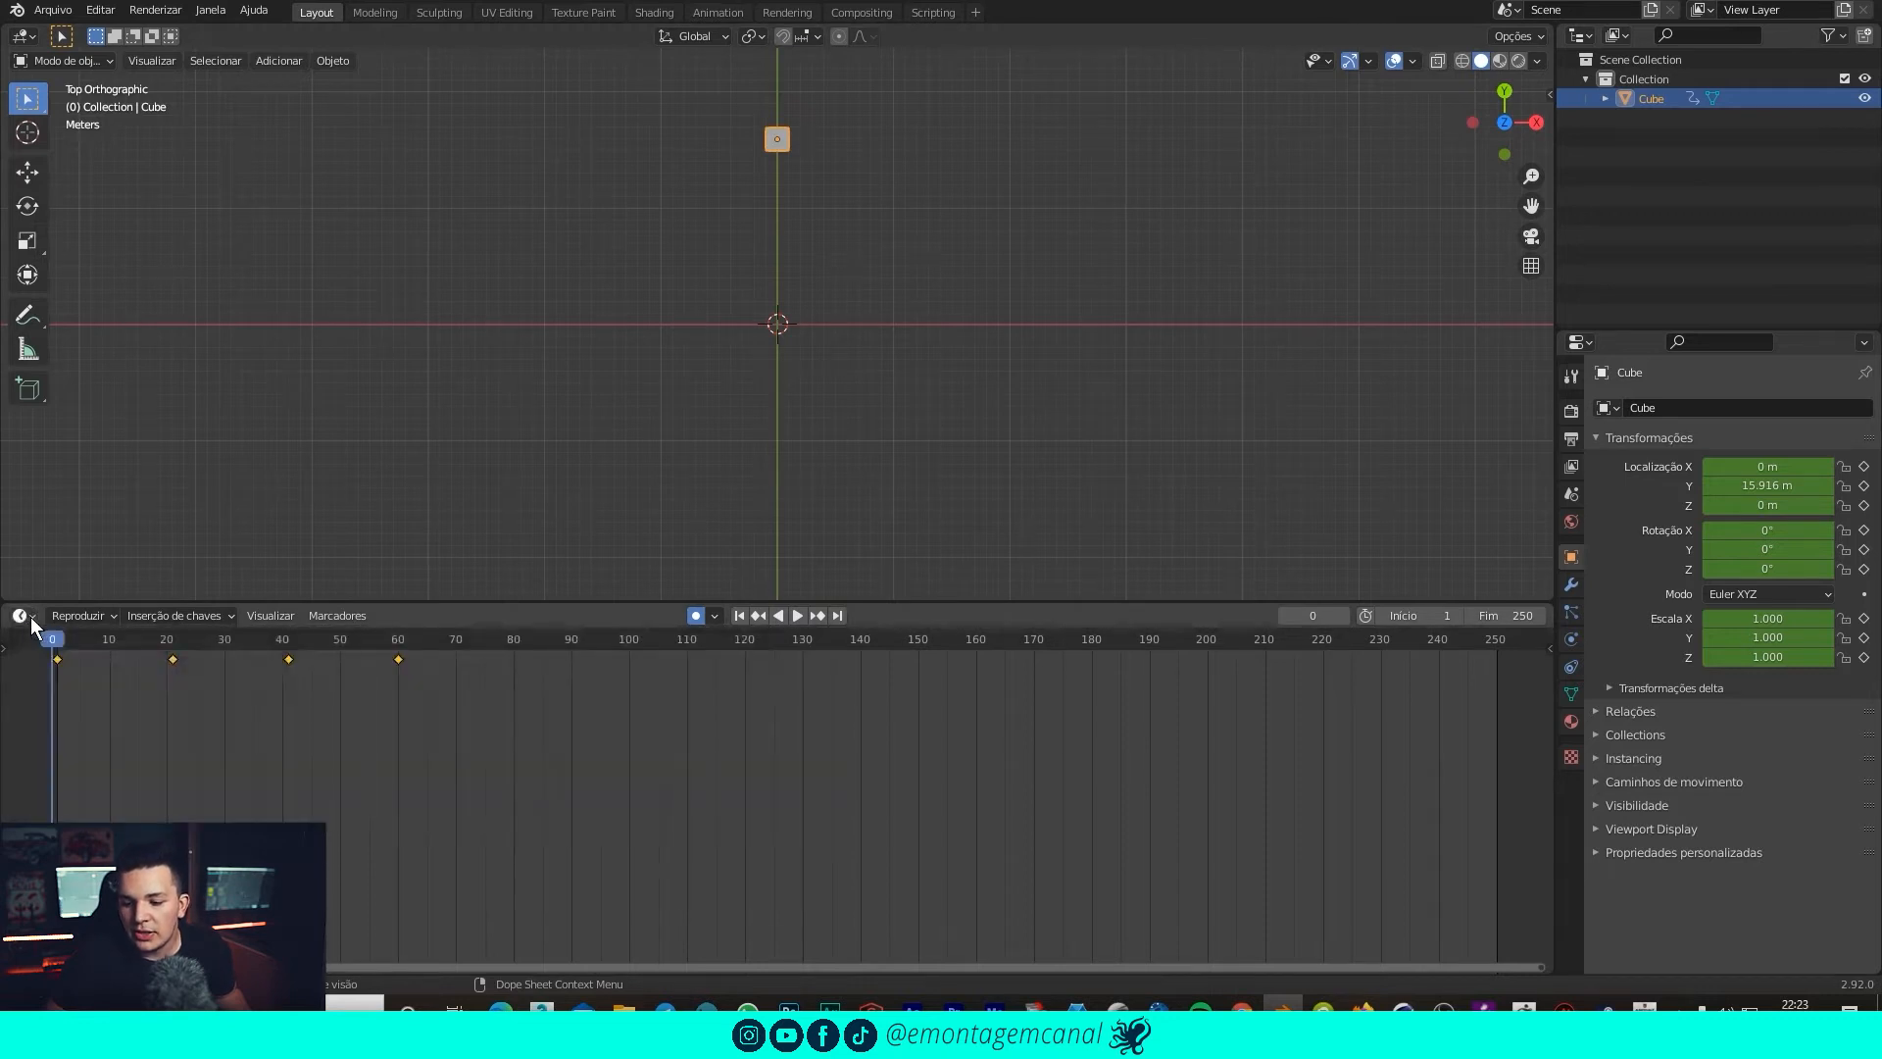
left_click(26, 41)
left_click(28, 41)
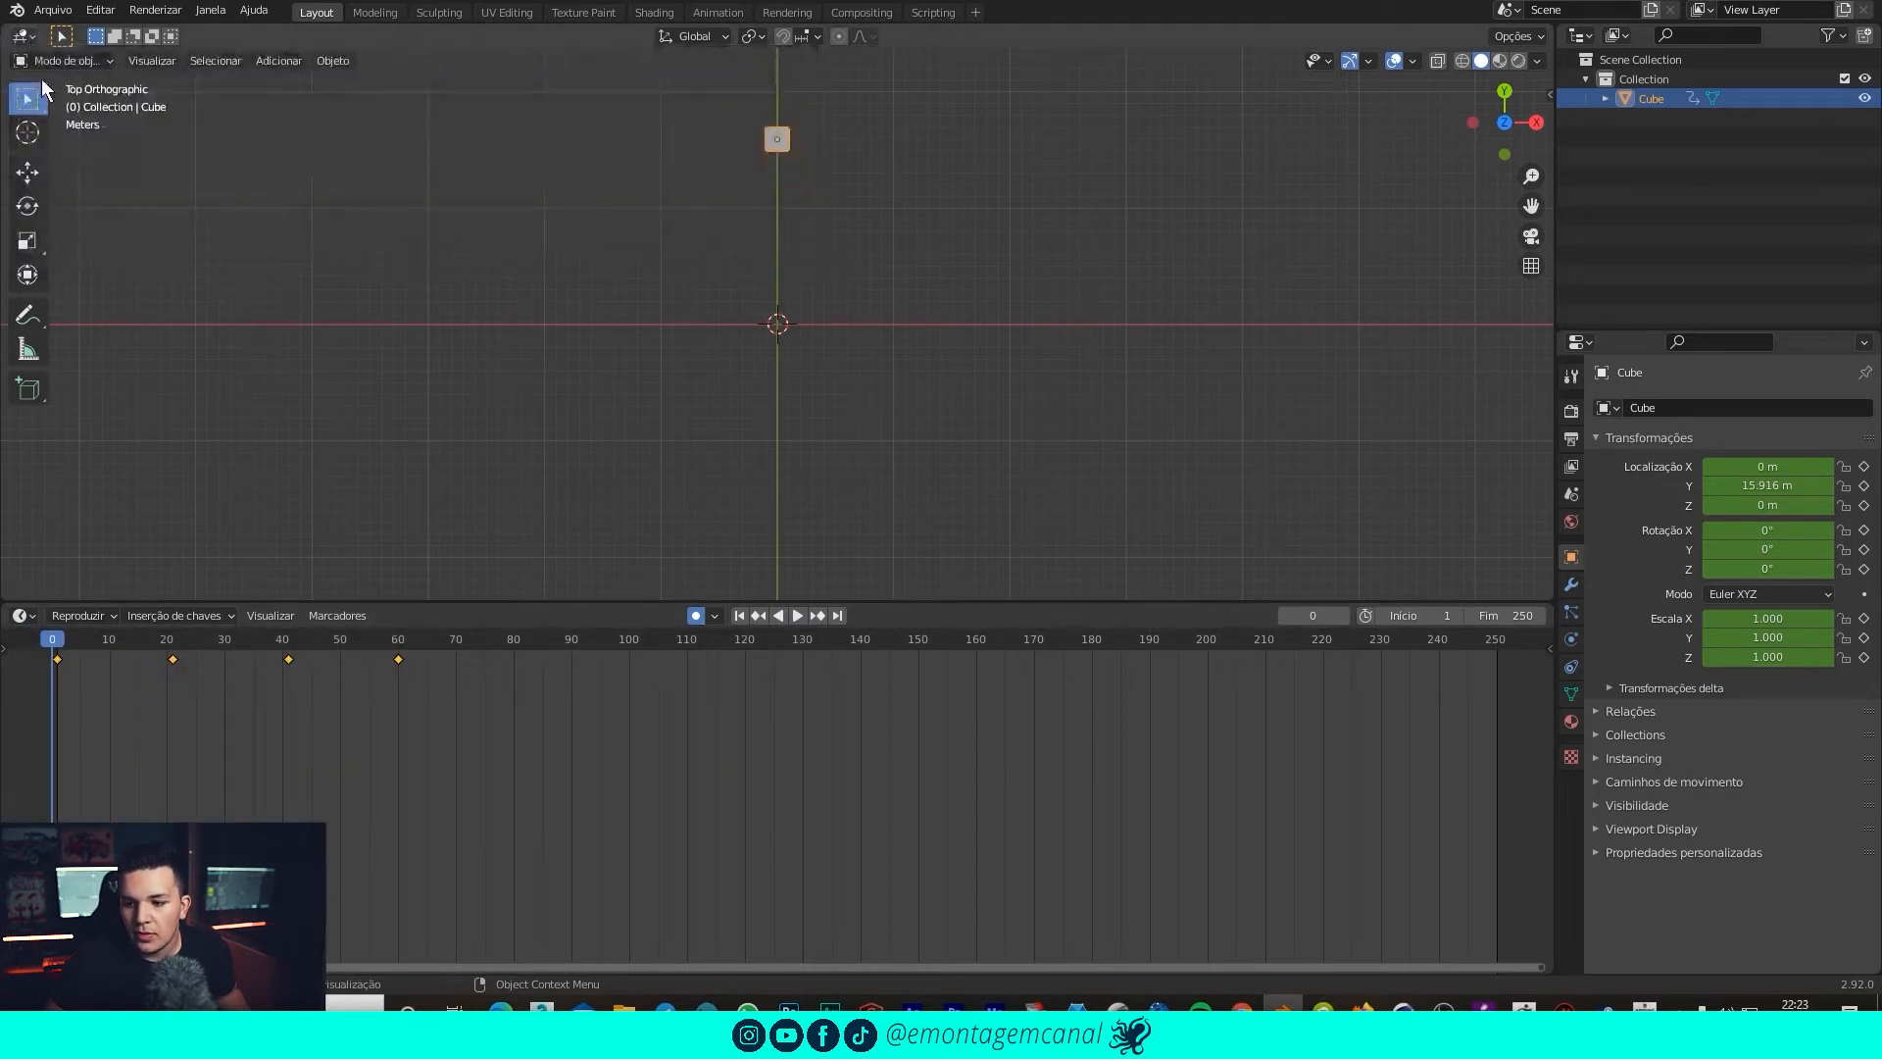
left_click(24, 616)
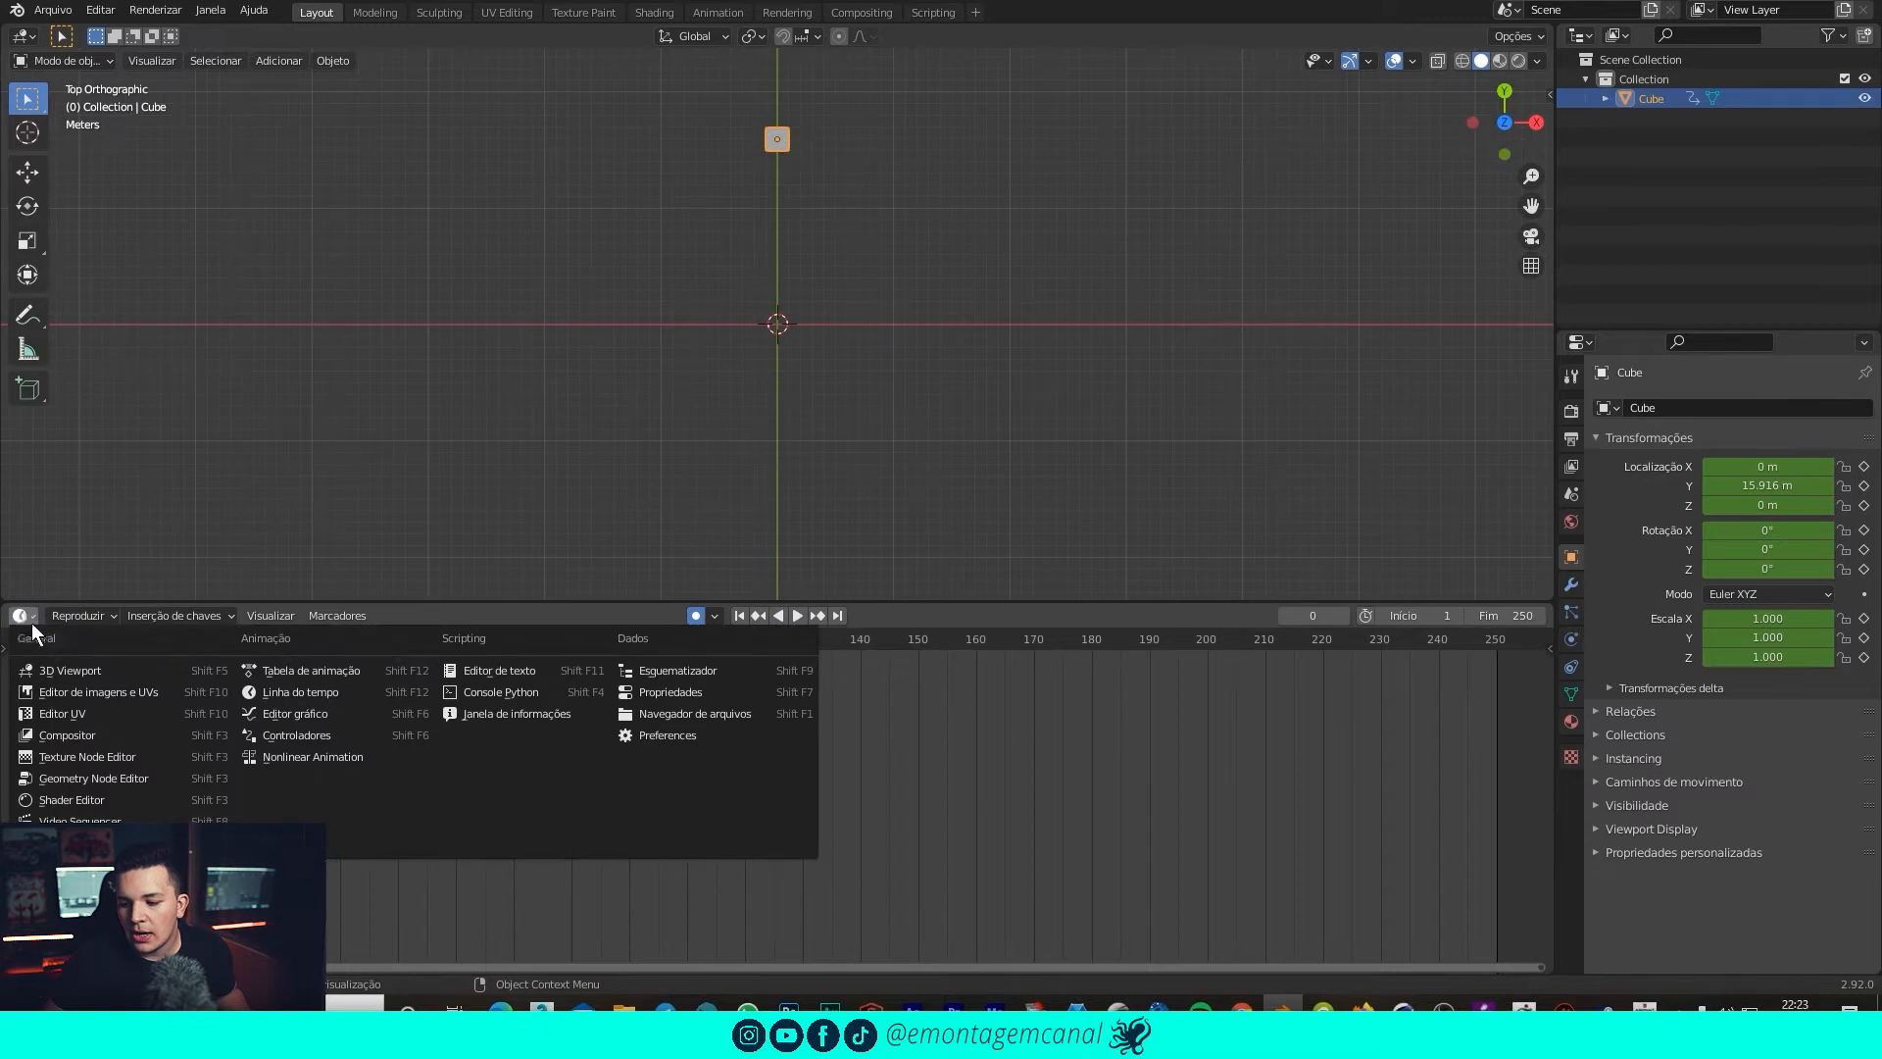
left_click(255, 712)
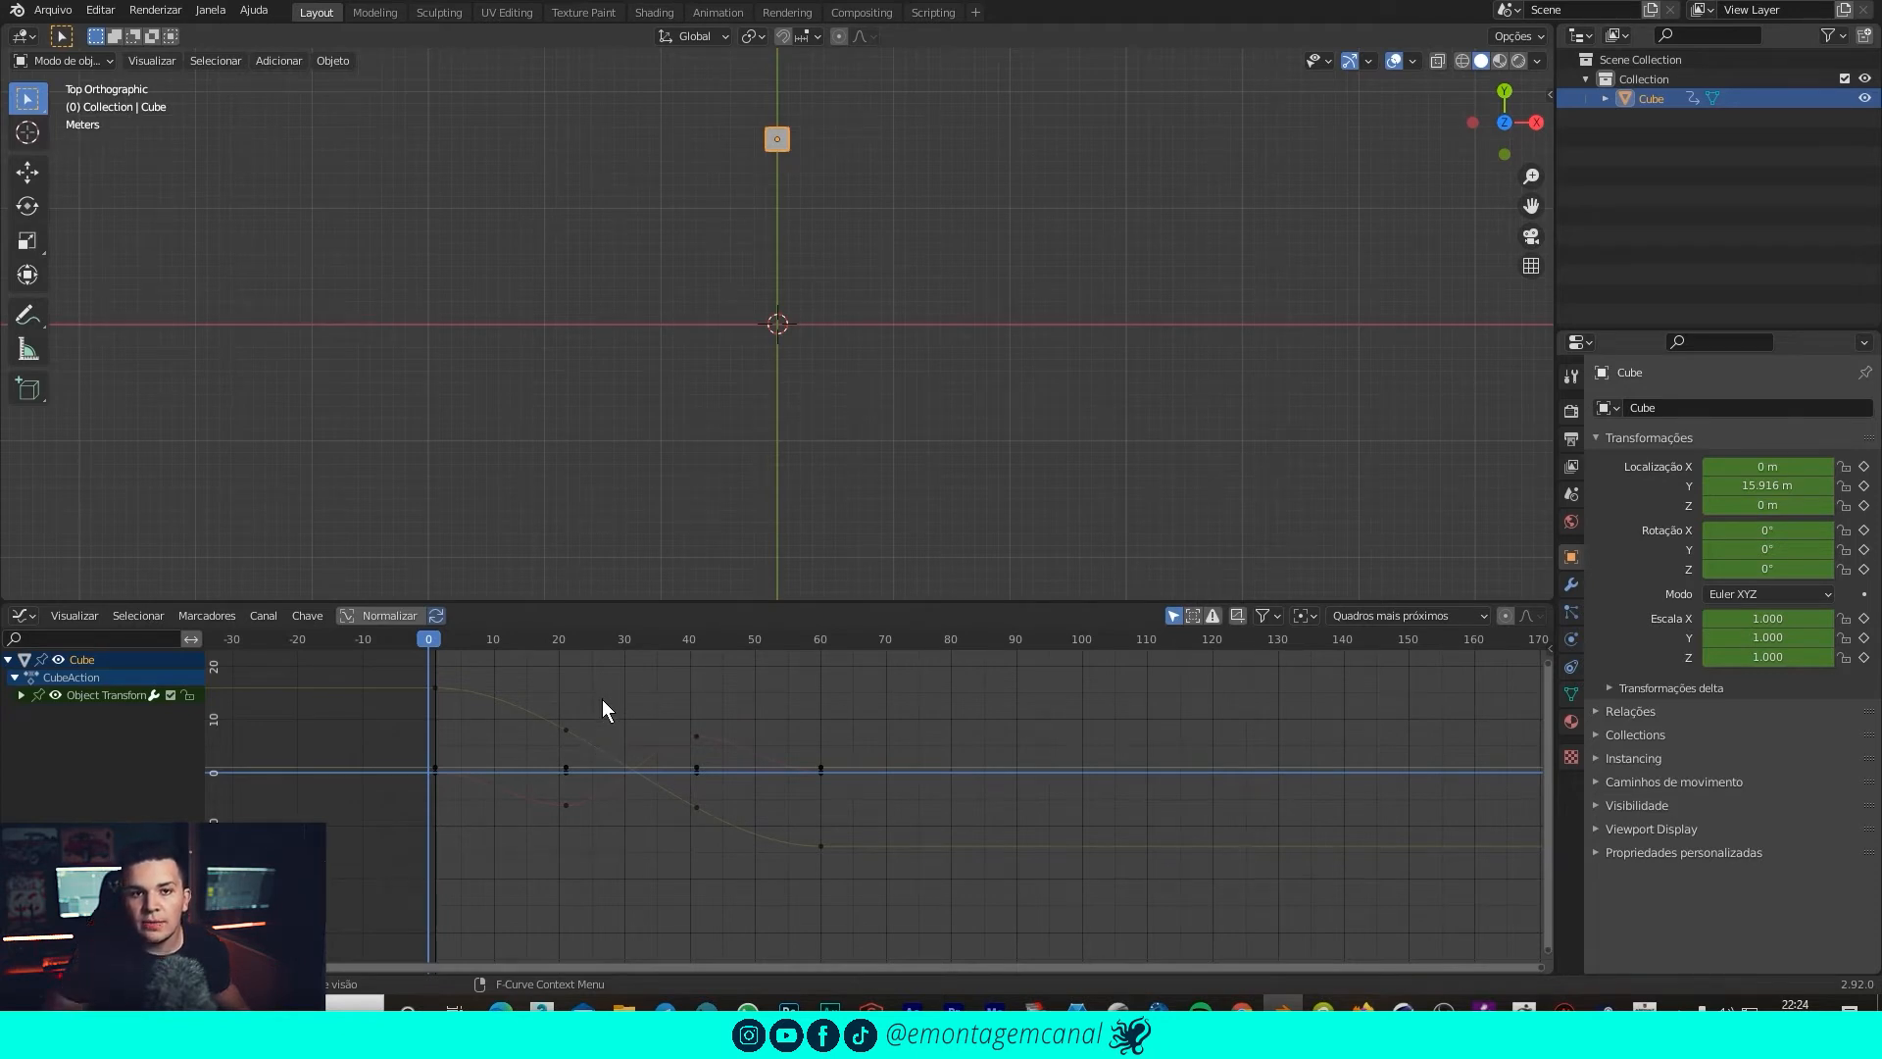
middle_click_drag(600, 728, 761, 736, "ctrl")
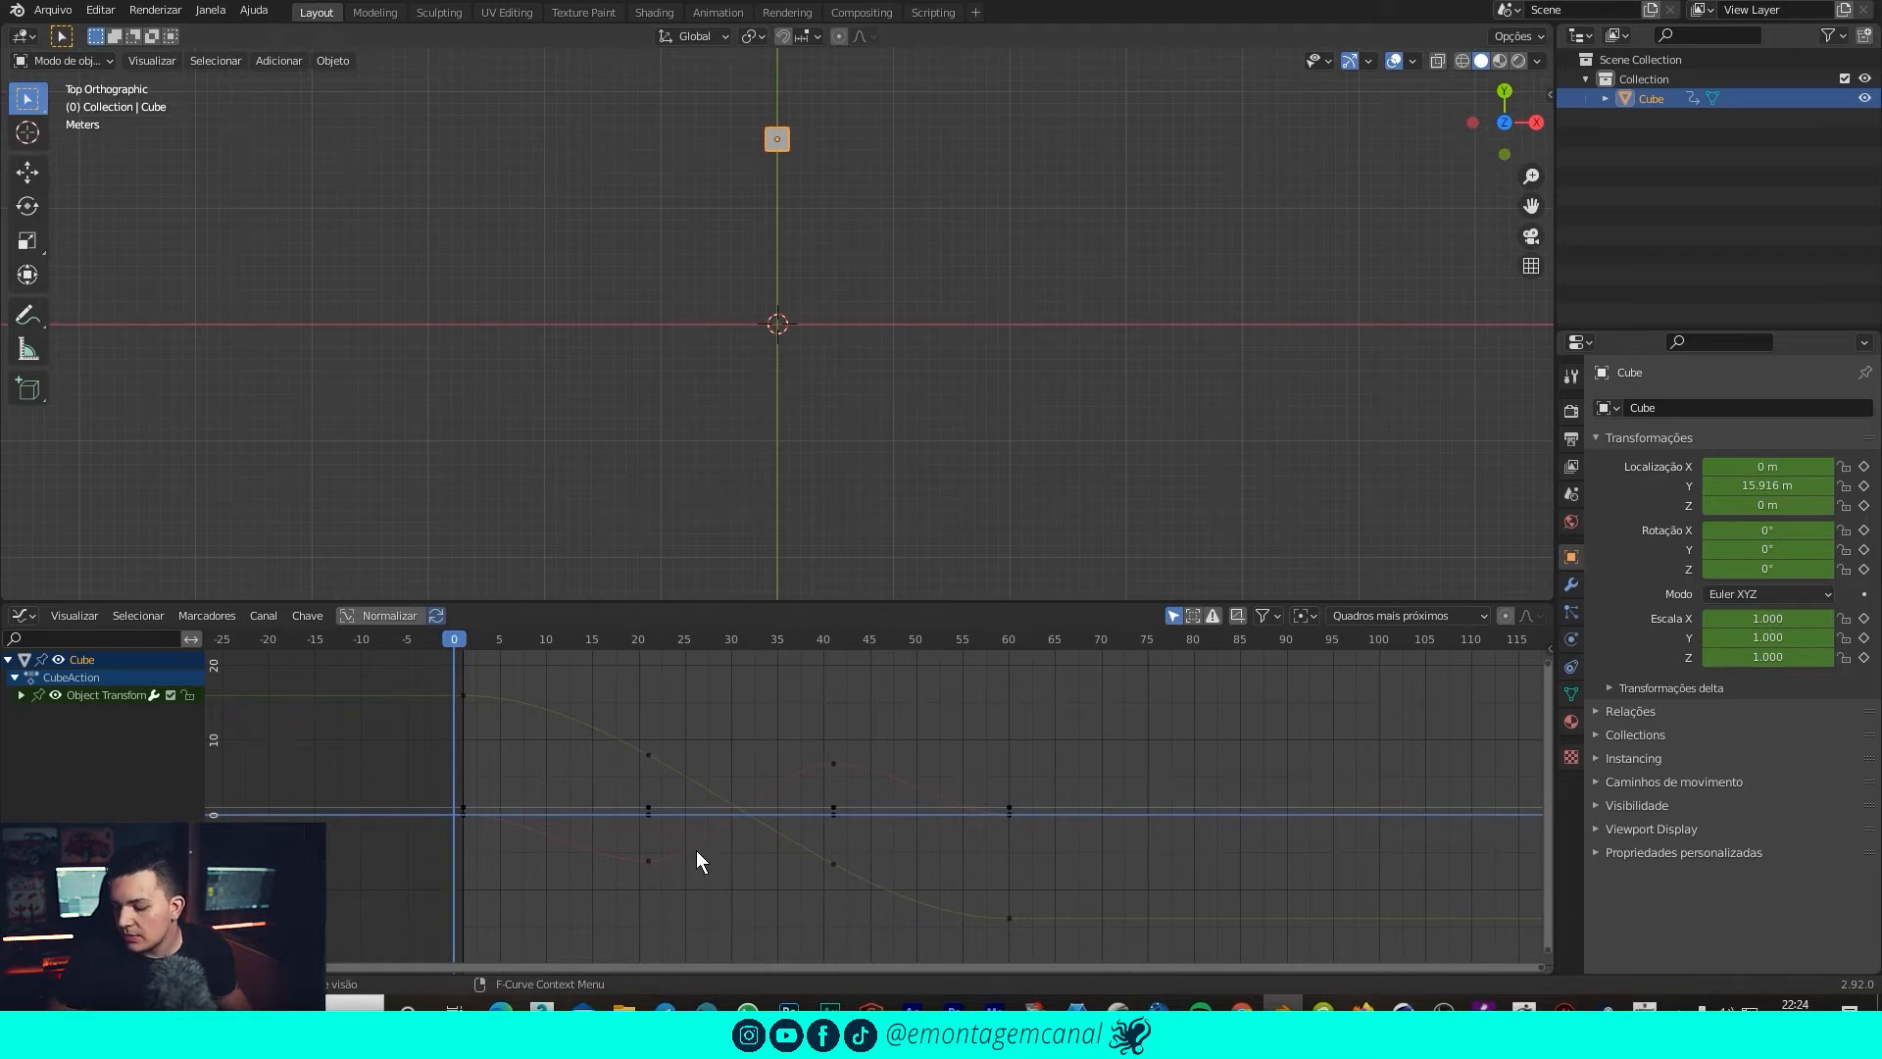
left_click_drag(529, 660, 433, 904)
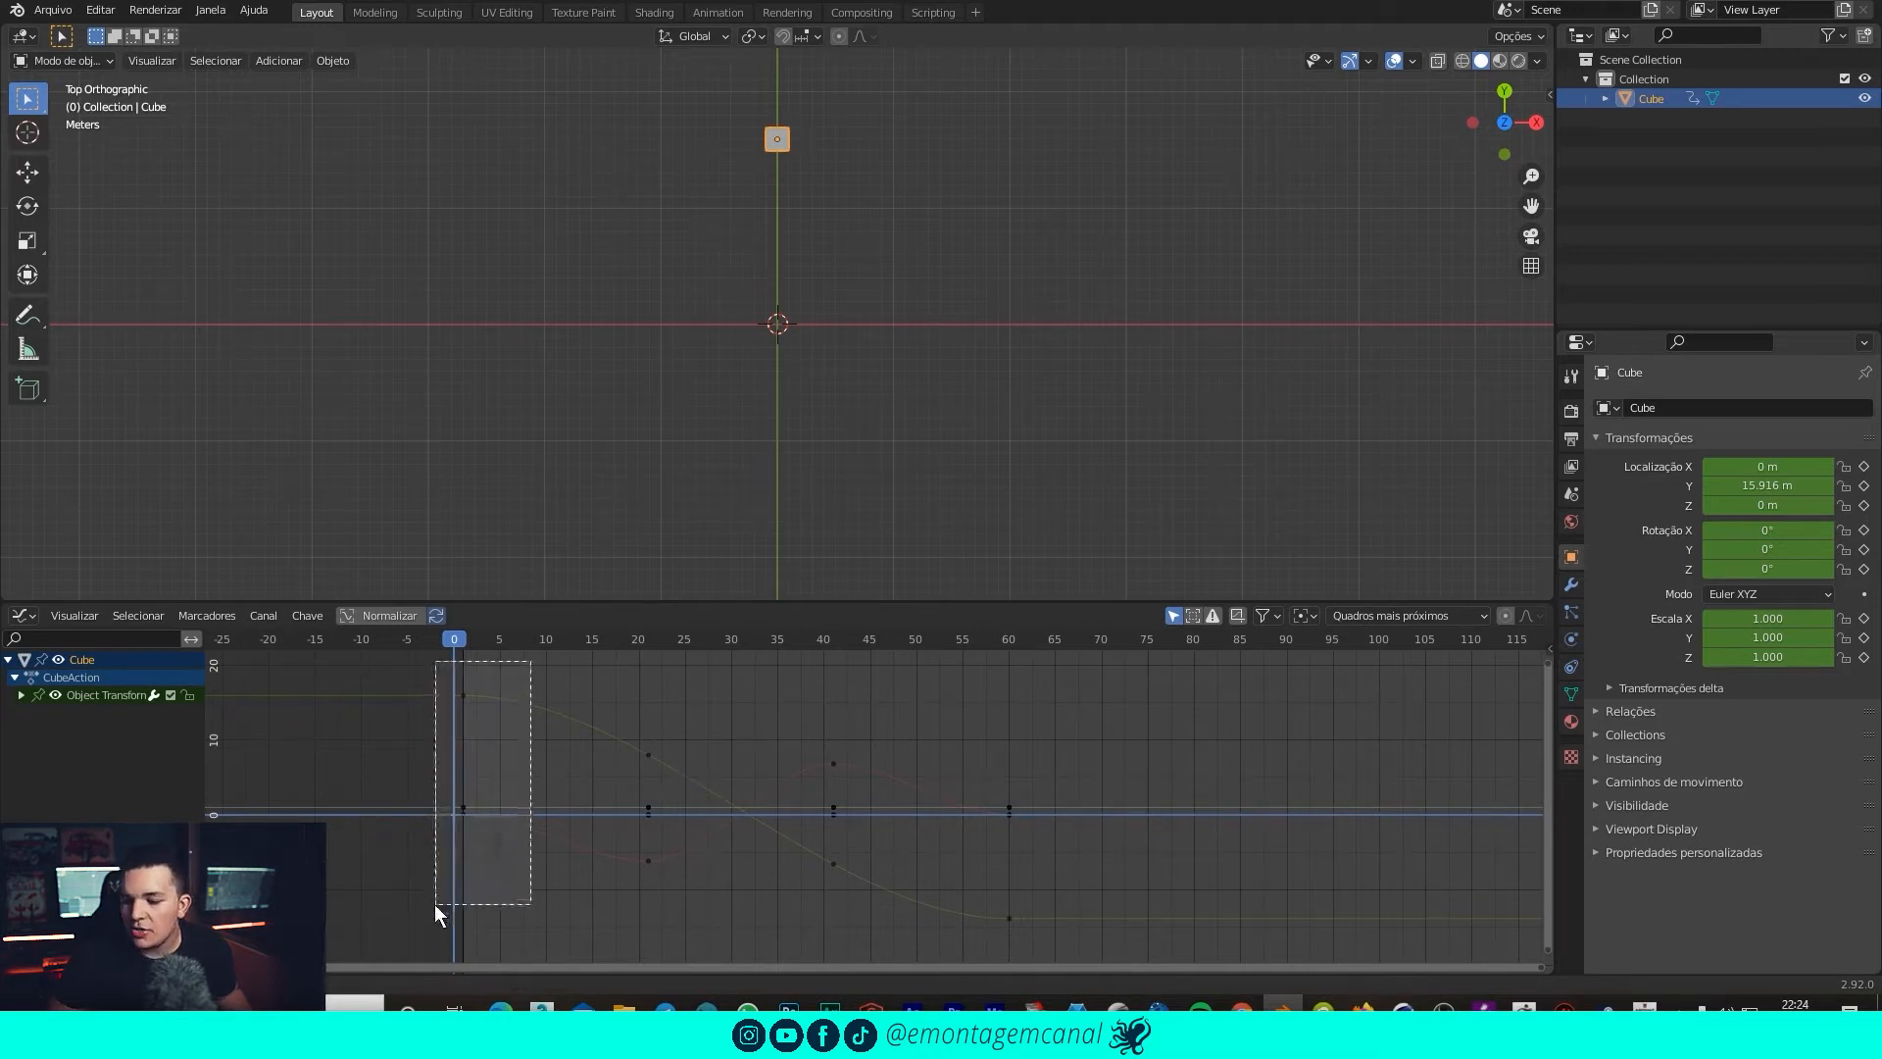
left_click(561, 794)
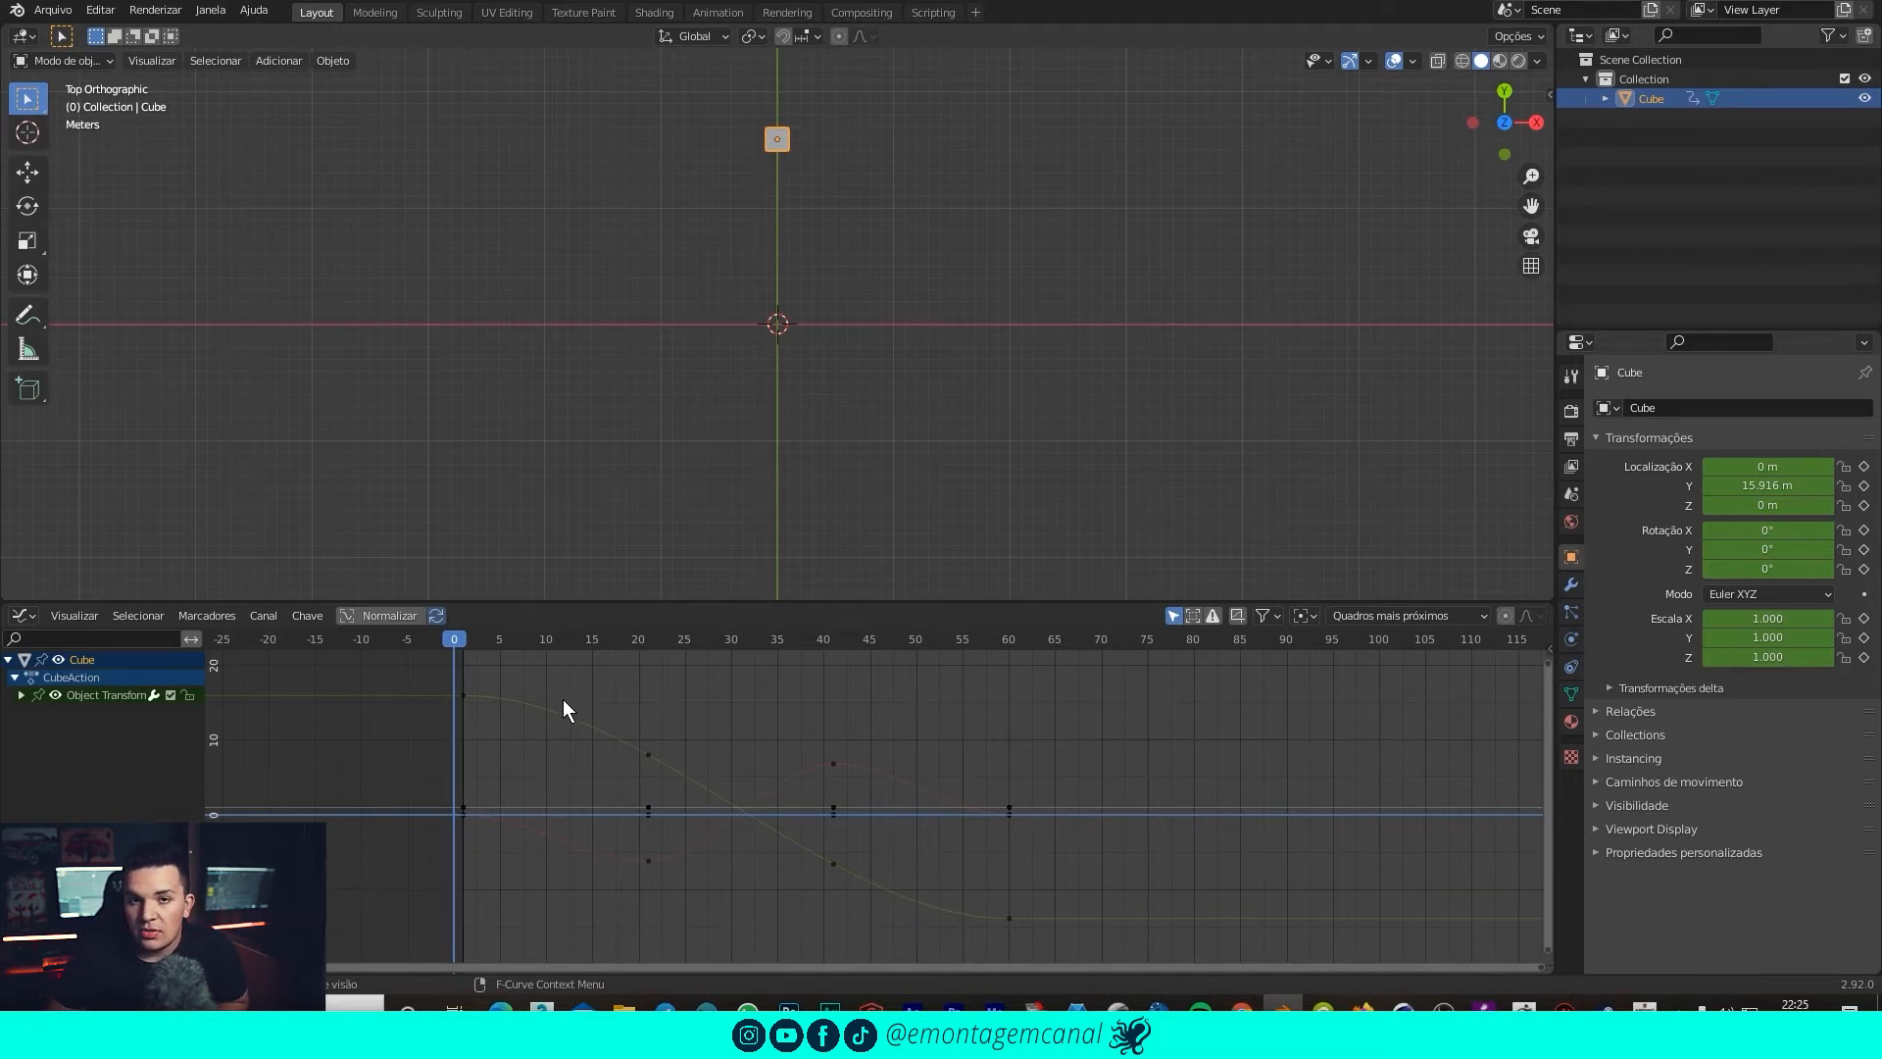
middle_click_drag(567, 702, 448, 697)
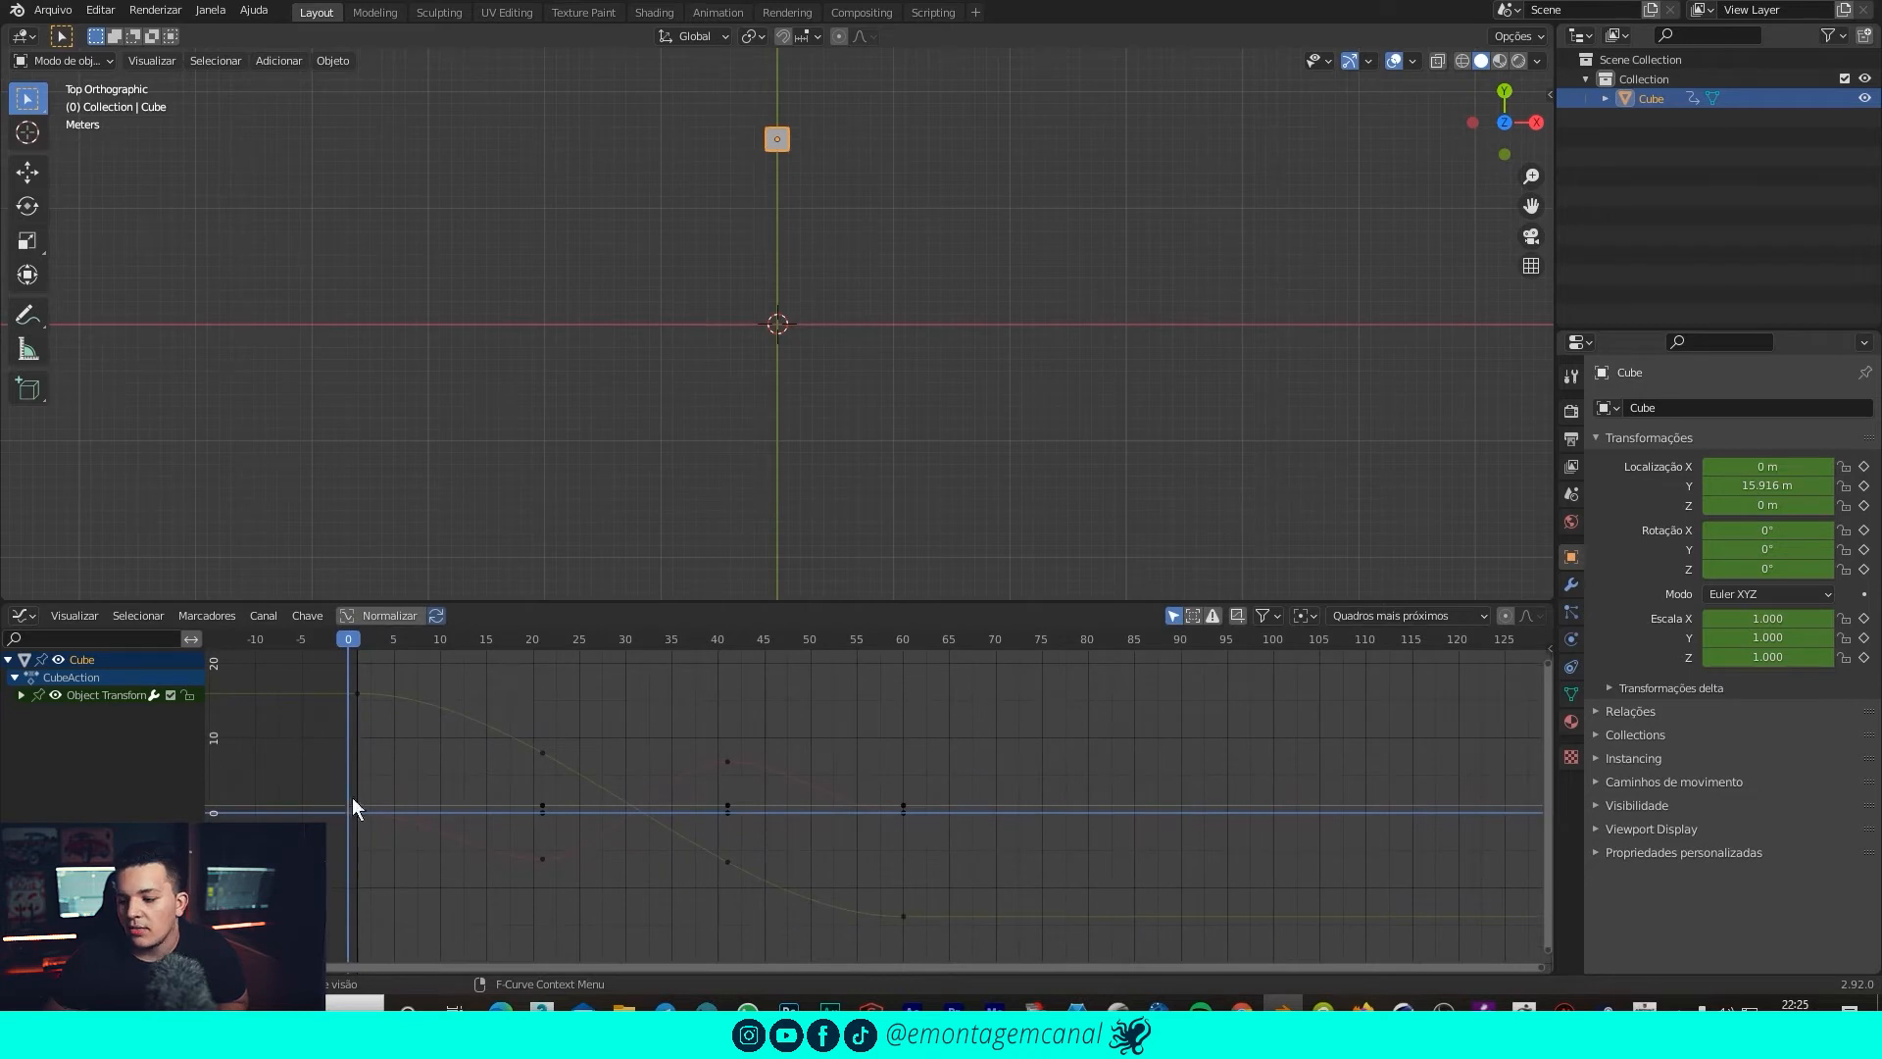
Try to lower the cube's X scale keyframe at frame 21 to about -4.64.
left_click(540, 860)
left_click_drag(505, 642, 546, 645)
left_click_drag(542, 806, 547, 843)
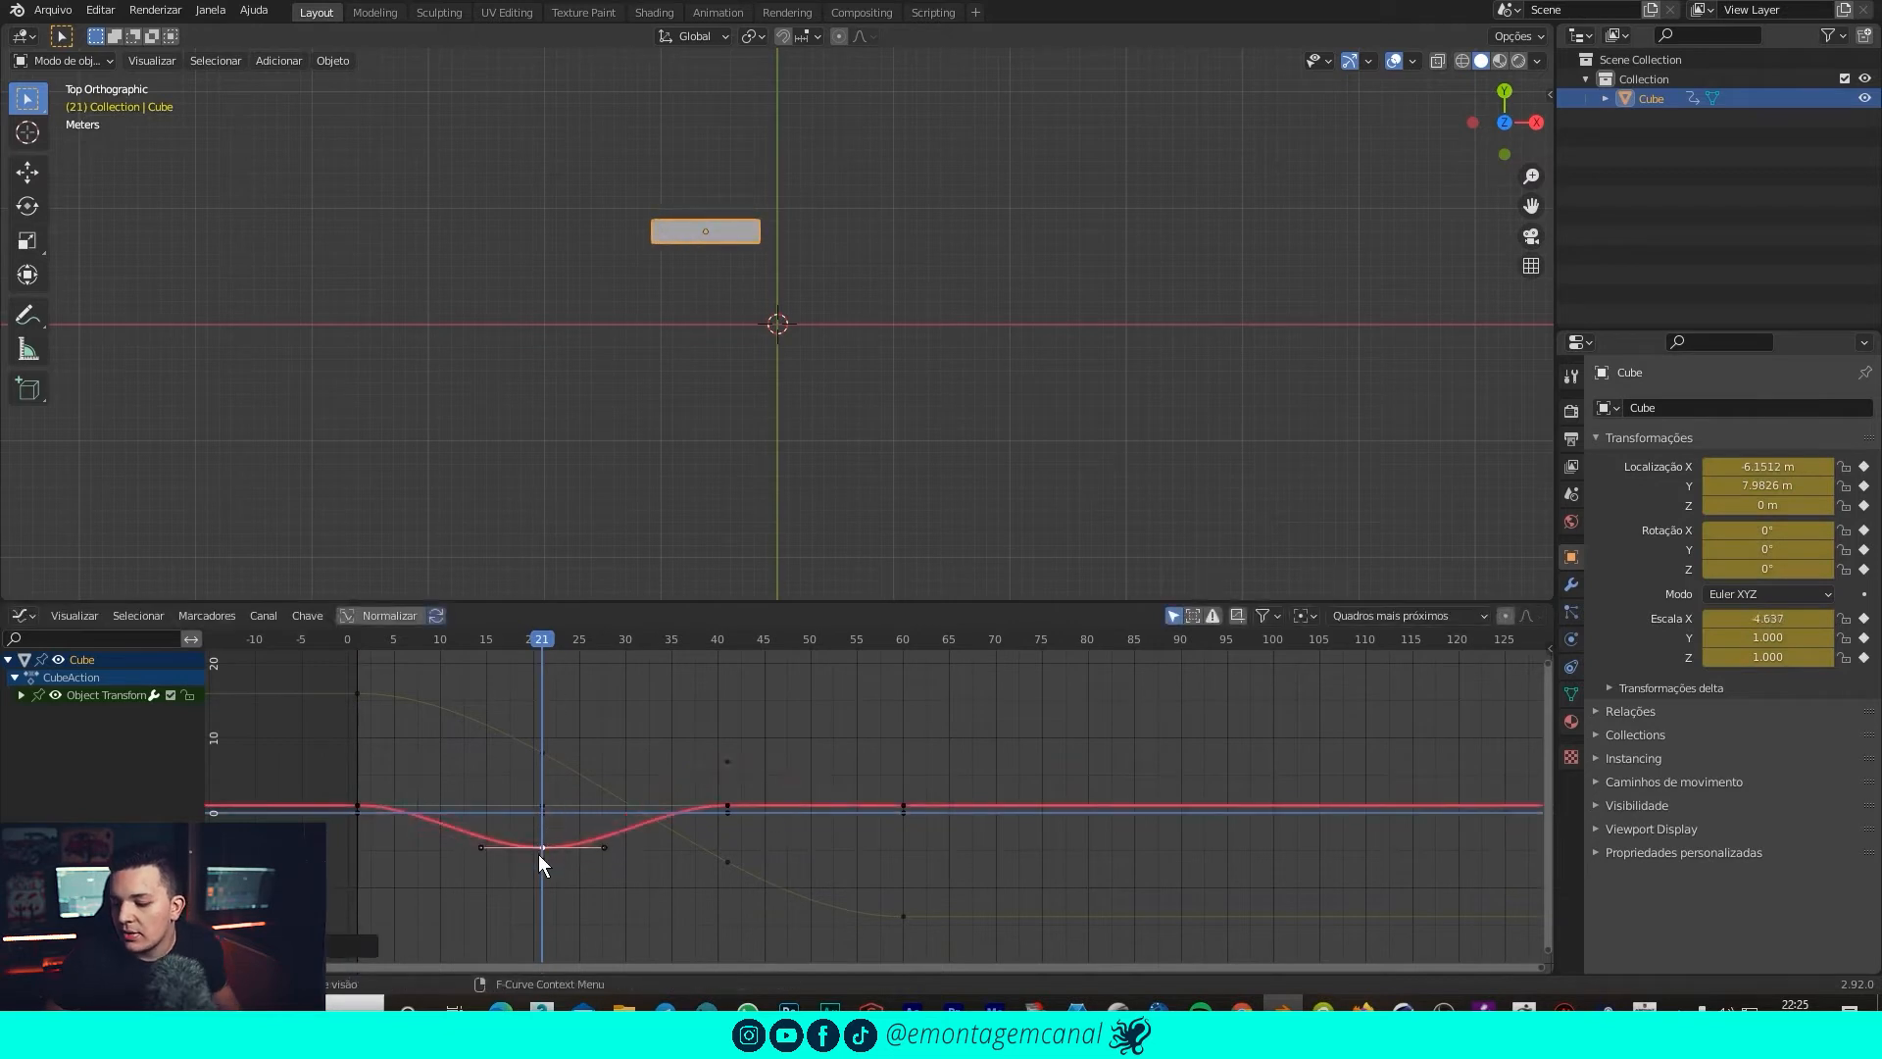
key("ctrl+z")
Try to move the cube's X location keyframe at frame 21 to a different time and value.
left_click(540, 855)
key("g")
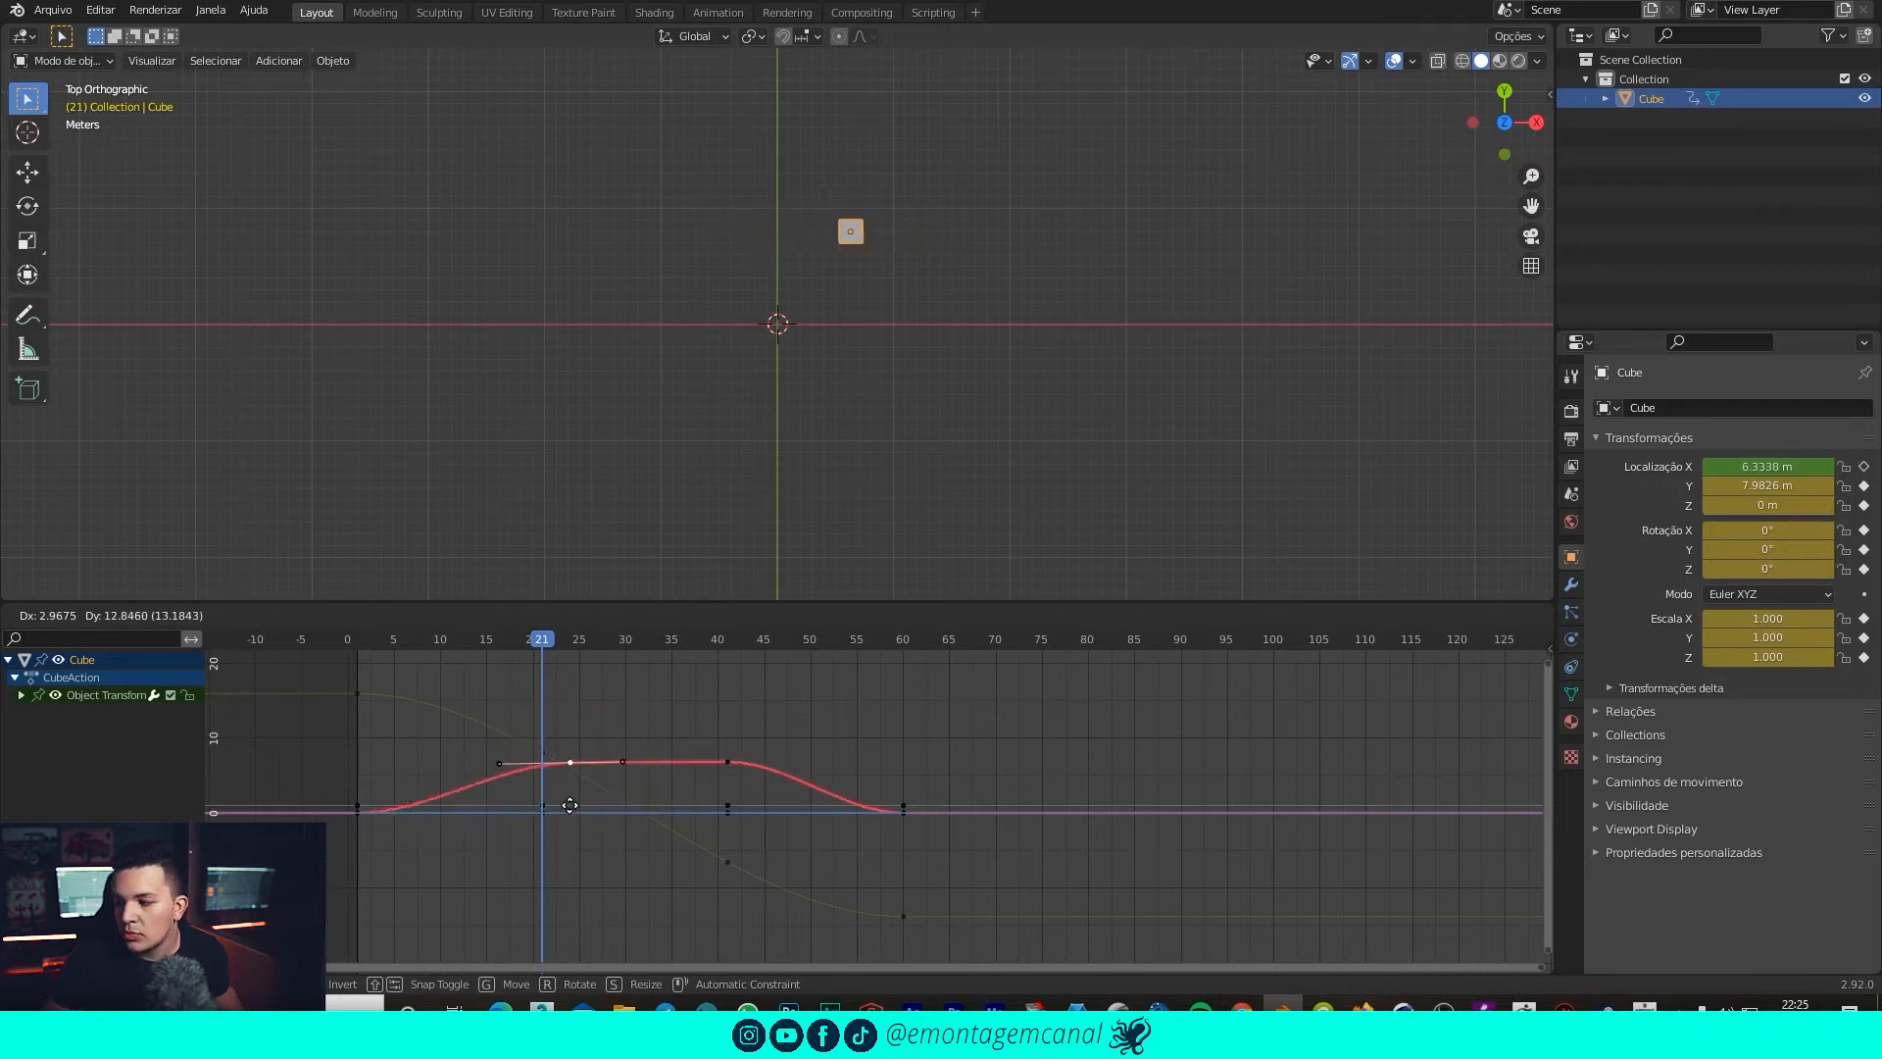
left_click(579, 847)
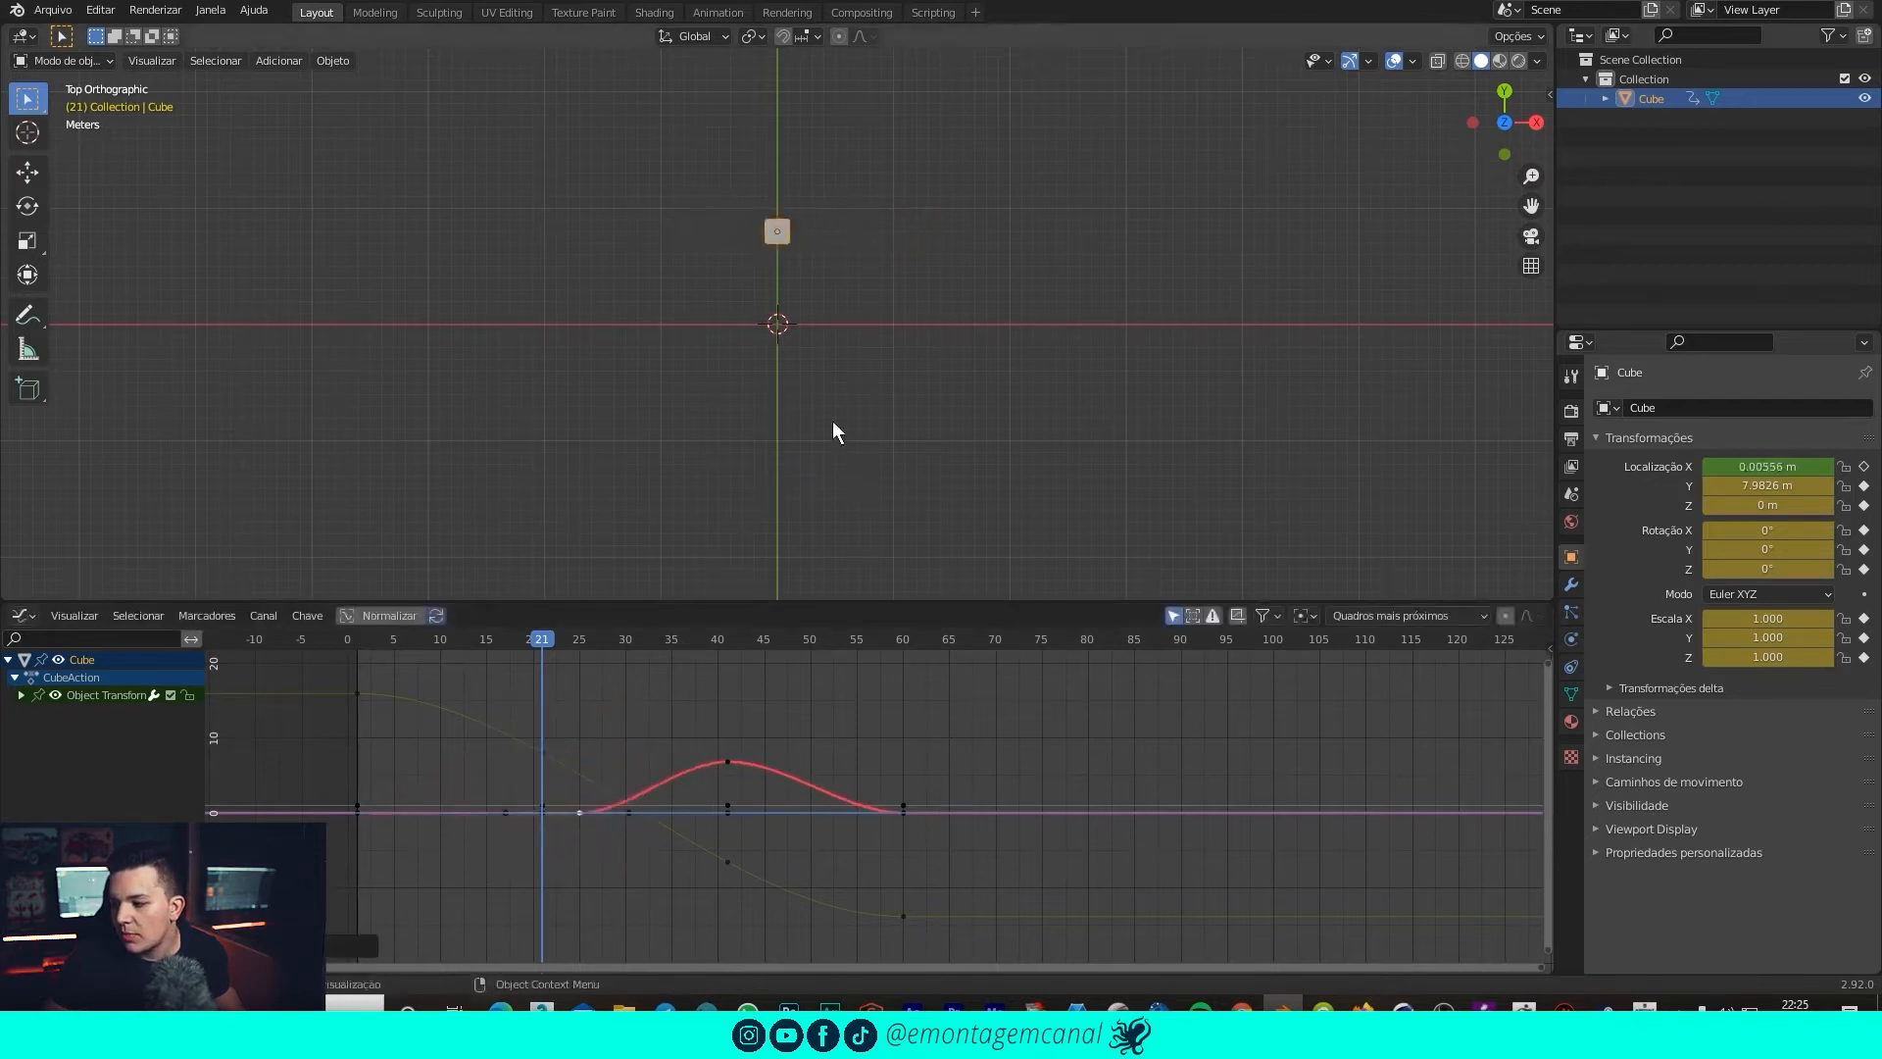
key("ctrl+z")
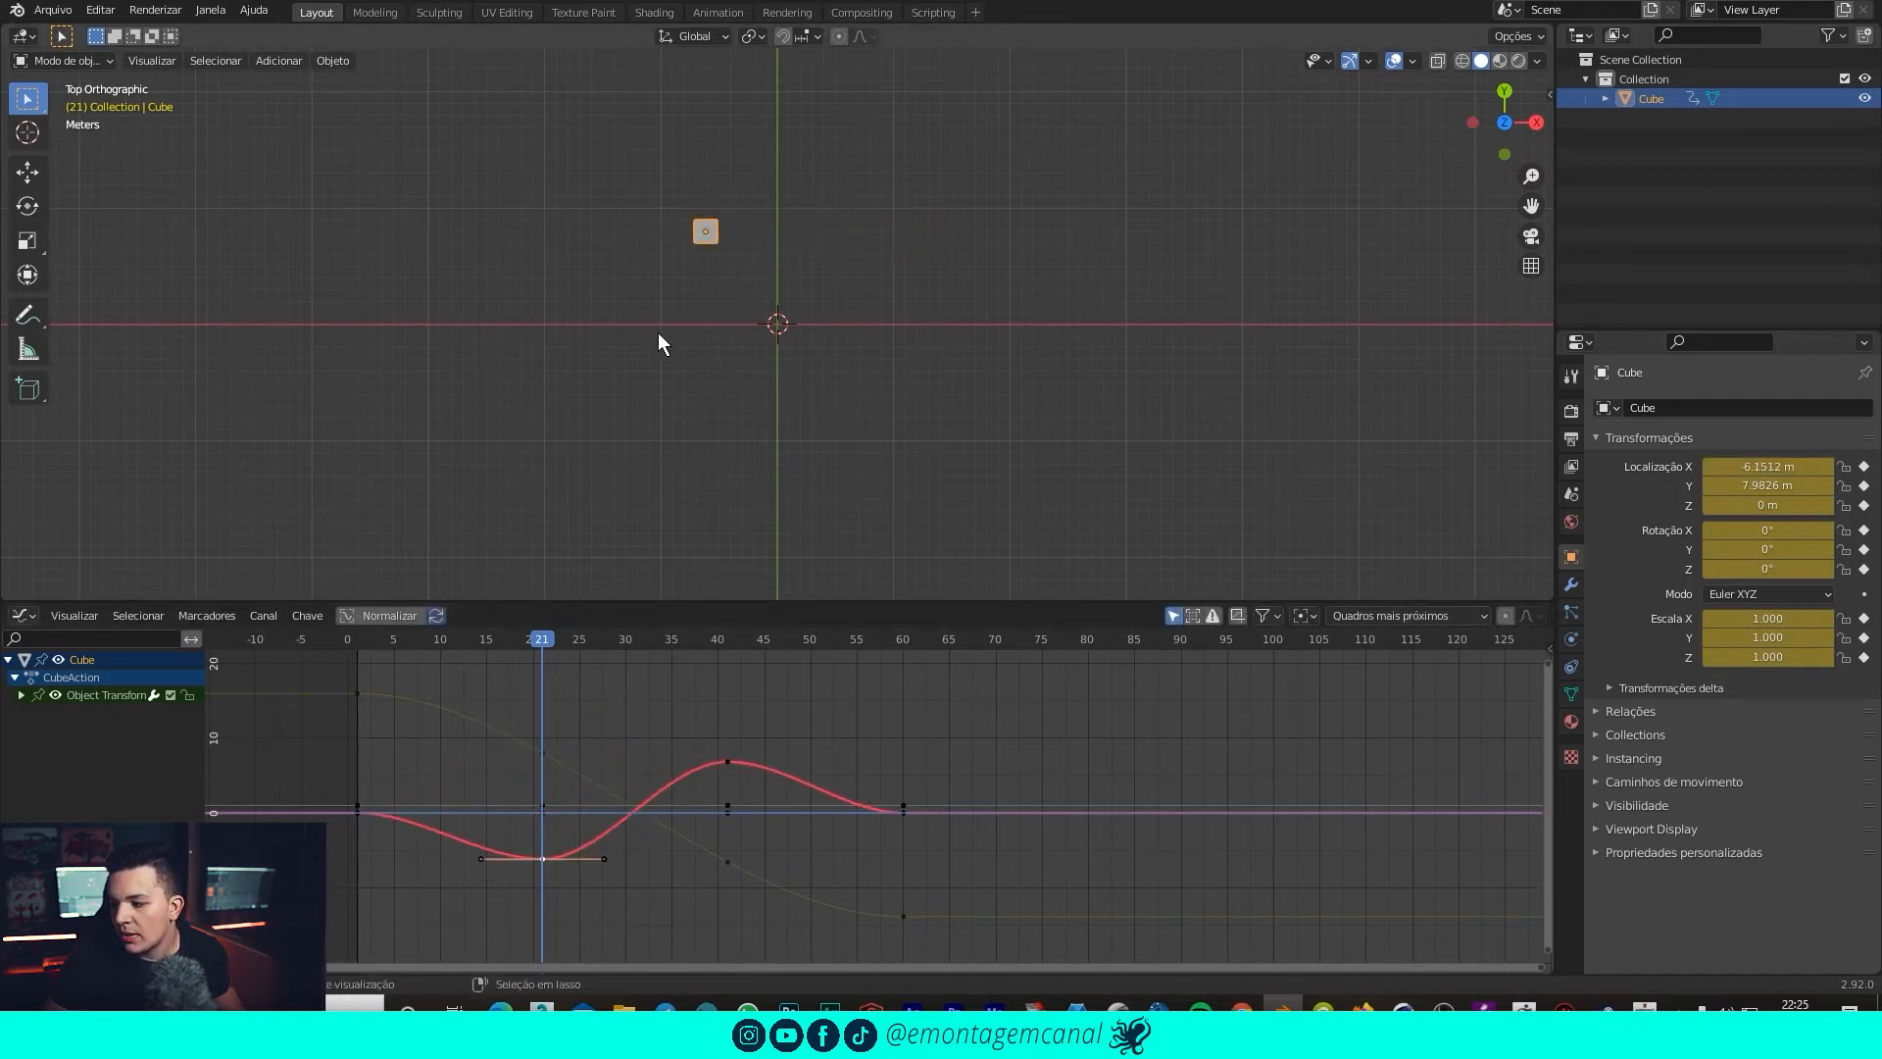
left_click(543, 858)
key("g")
key("Escape")
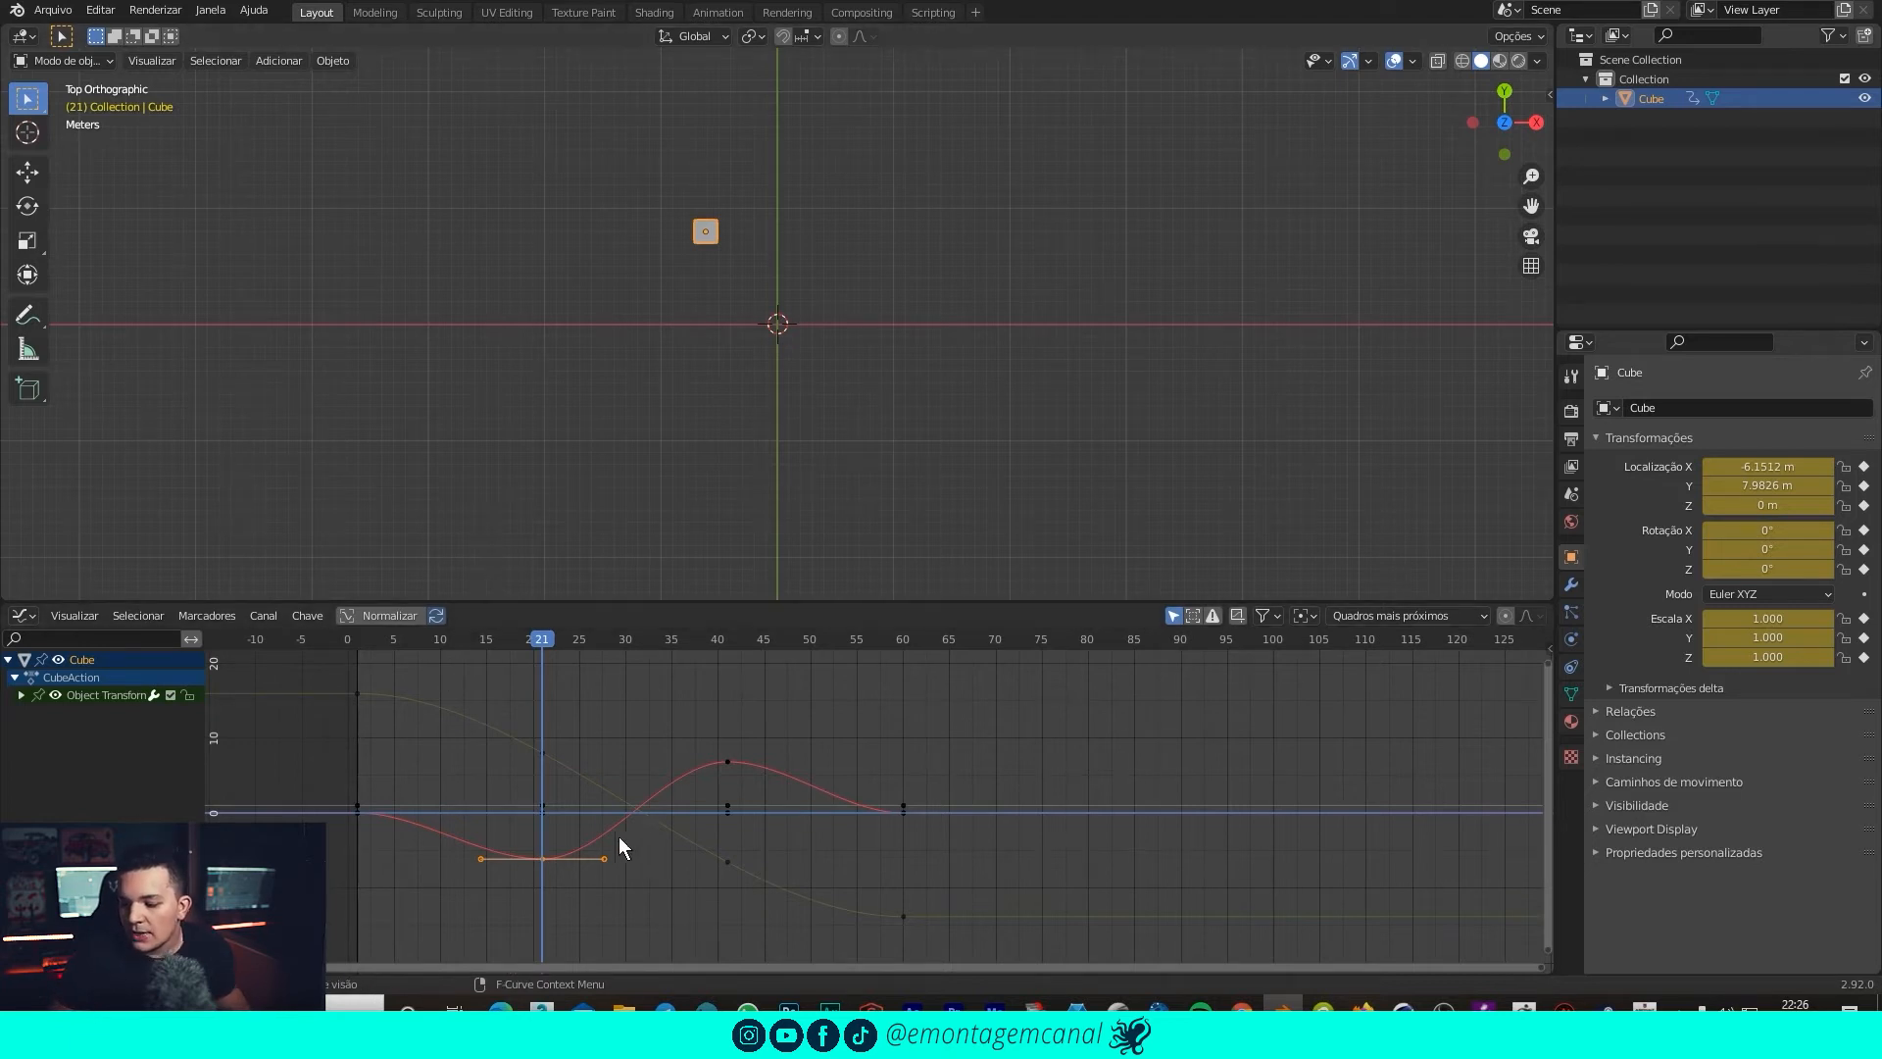
Lengthen the handles of the cube's X location keyframes at frames 21, 41 and 60 by scaling them up.
key("s")
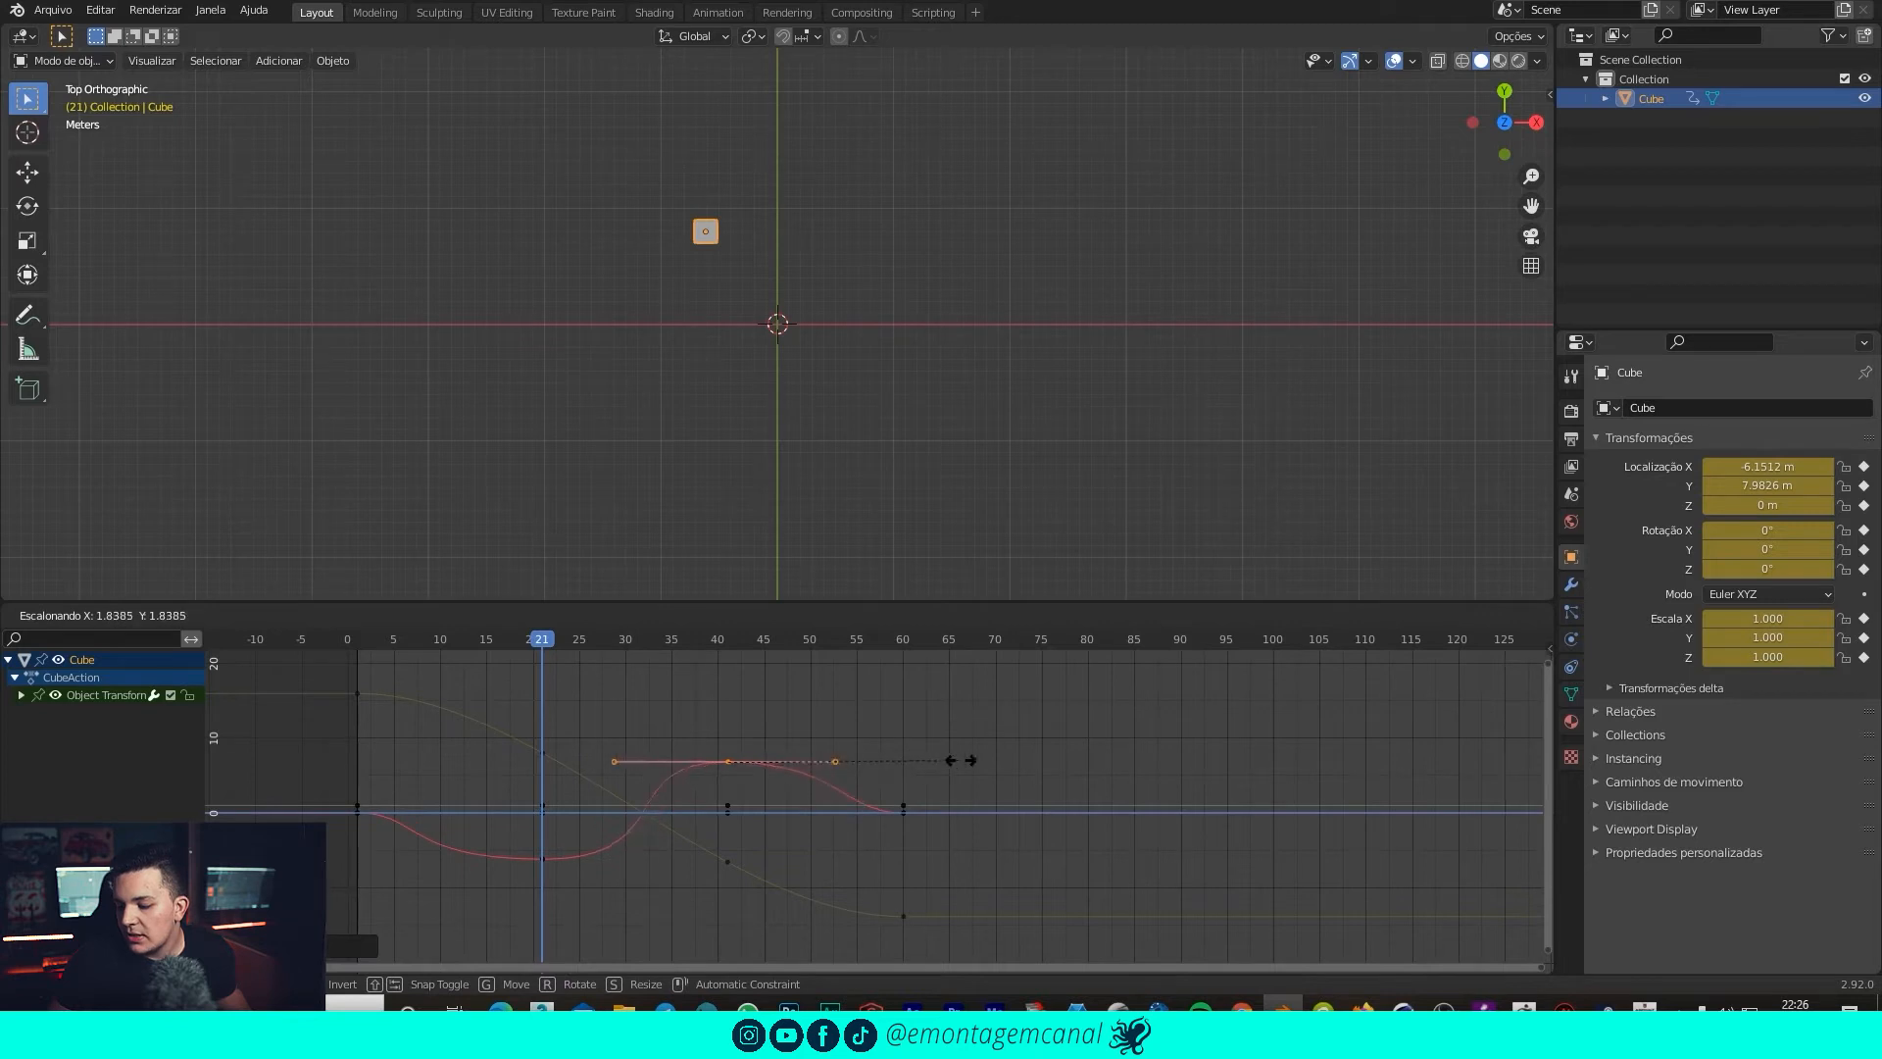
left_click(962, 761)
left_click_drag(956, 779, 875, 837)
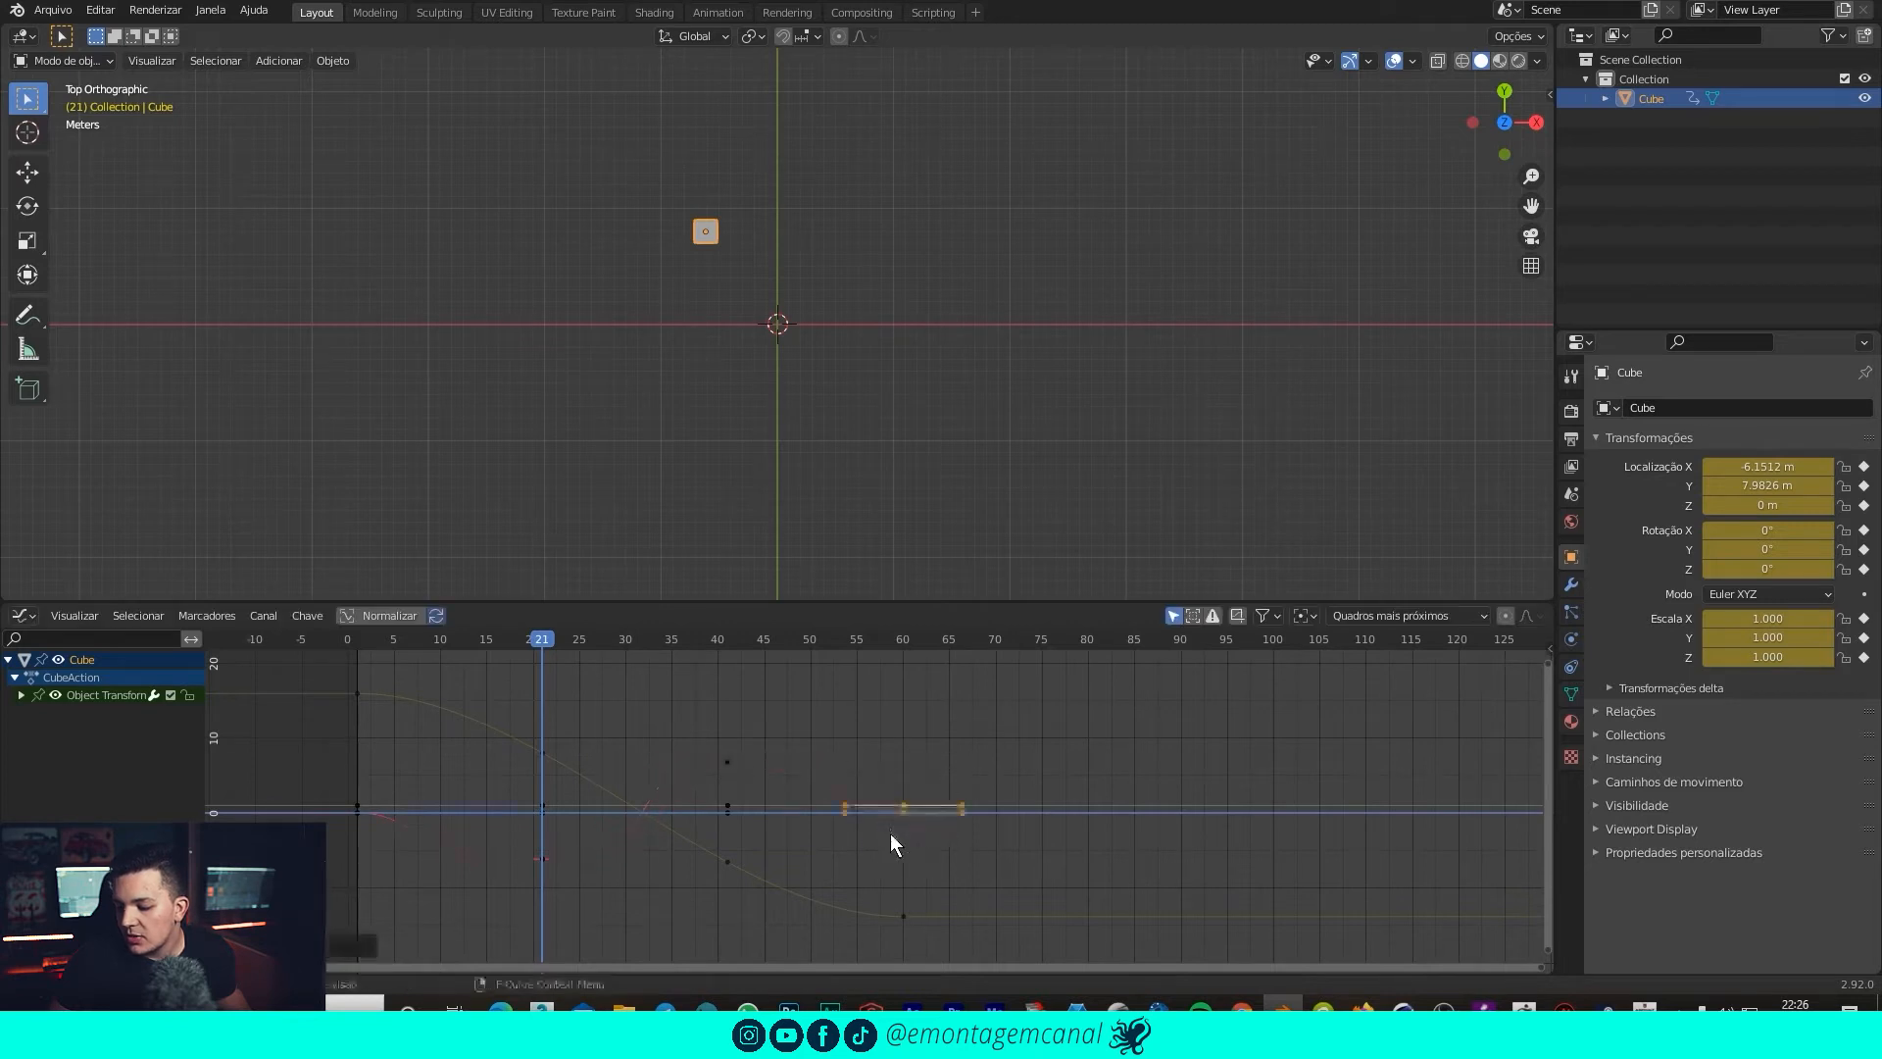
left_click(983, 827)
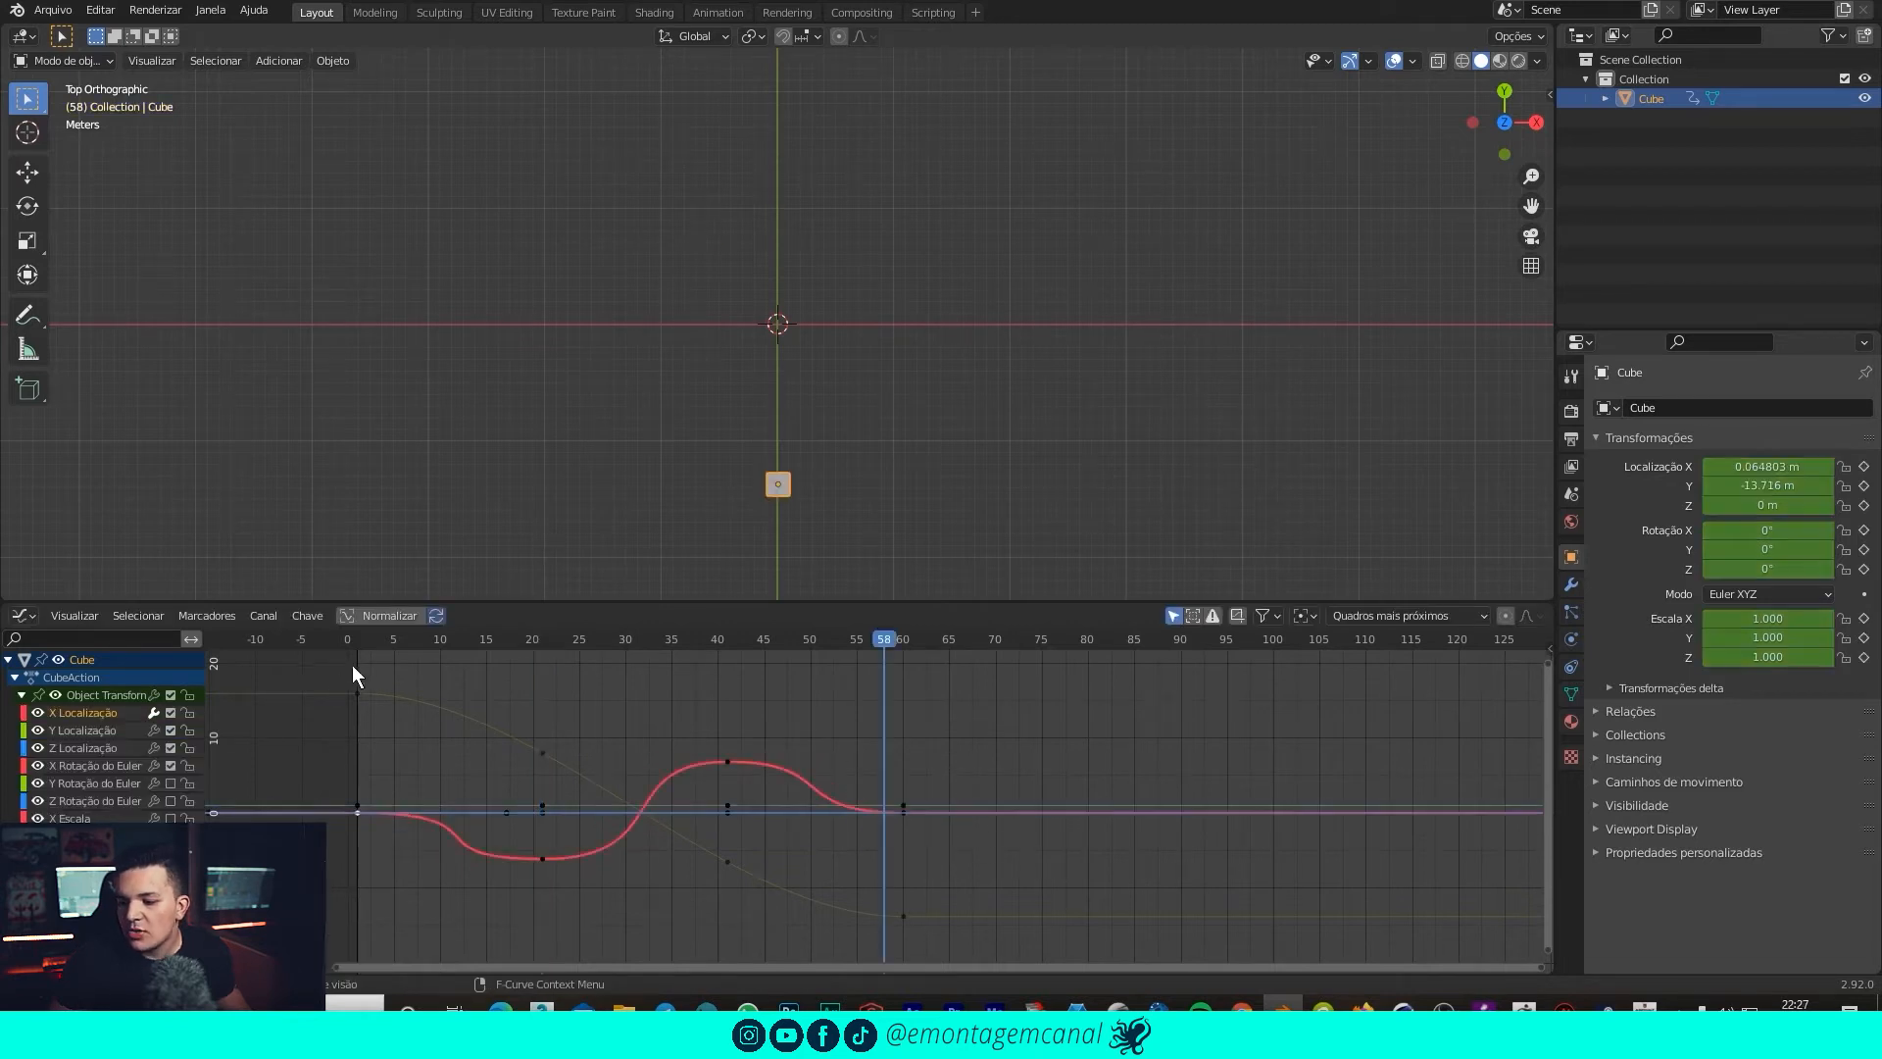
Play the cube's animation from frame 1 and scrub back through it to review the weaving motion.
mouse_move(349, 642)
left_mouse_down()
mouse_move(331, 651)
mouse_move(361, 645)
left_mouse_up()
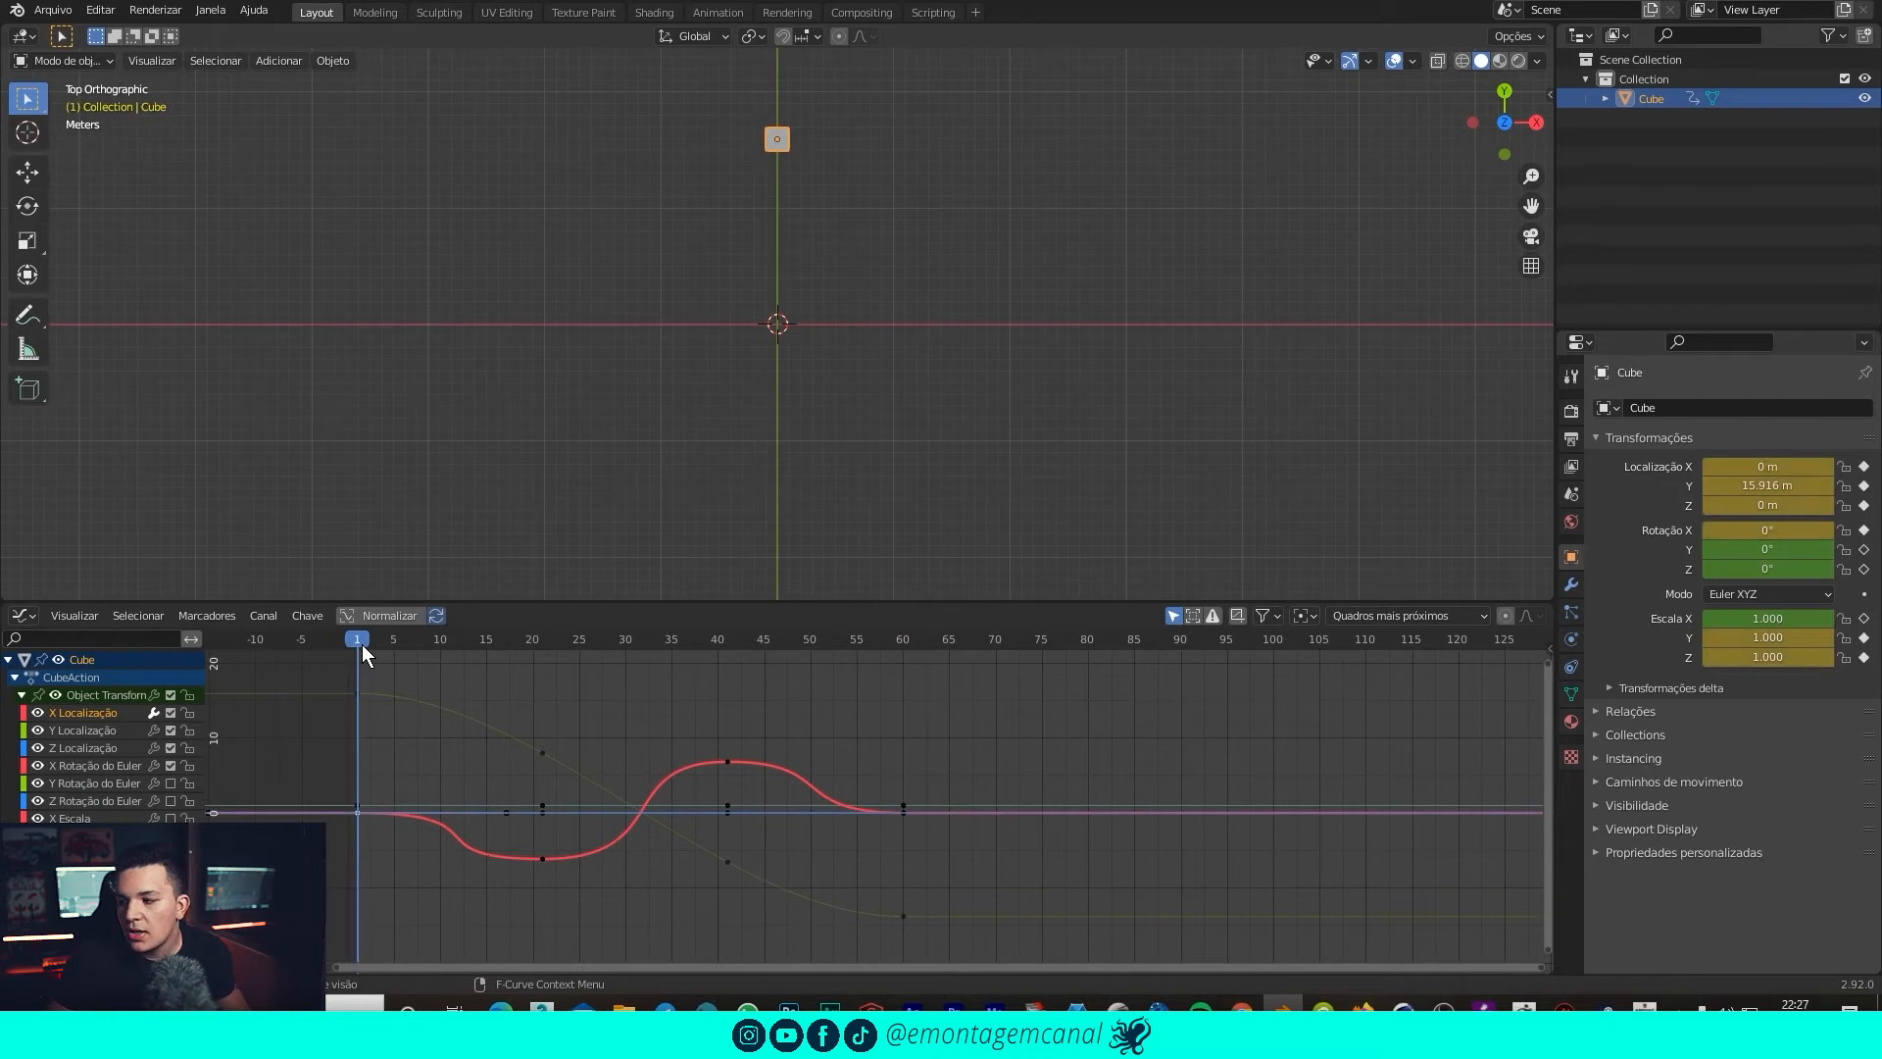
key("space")
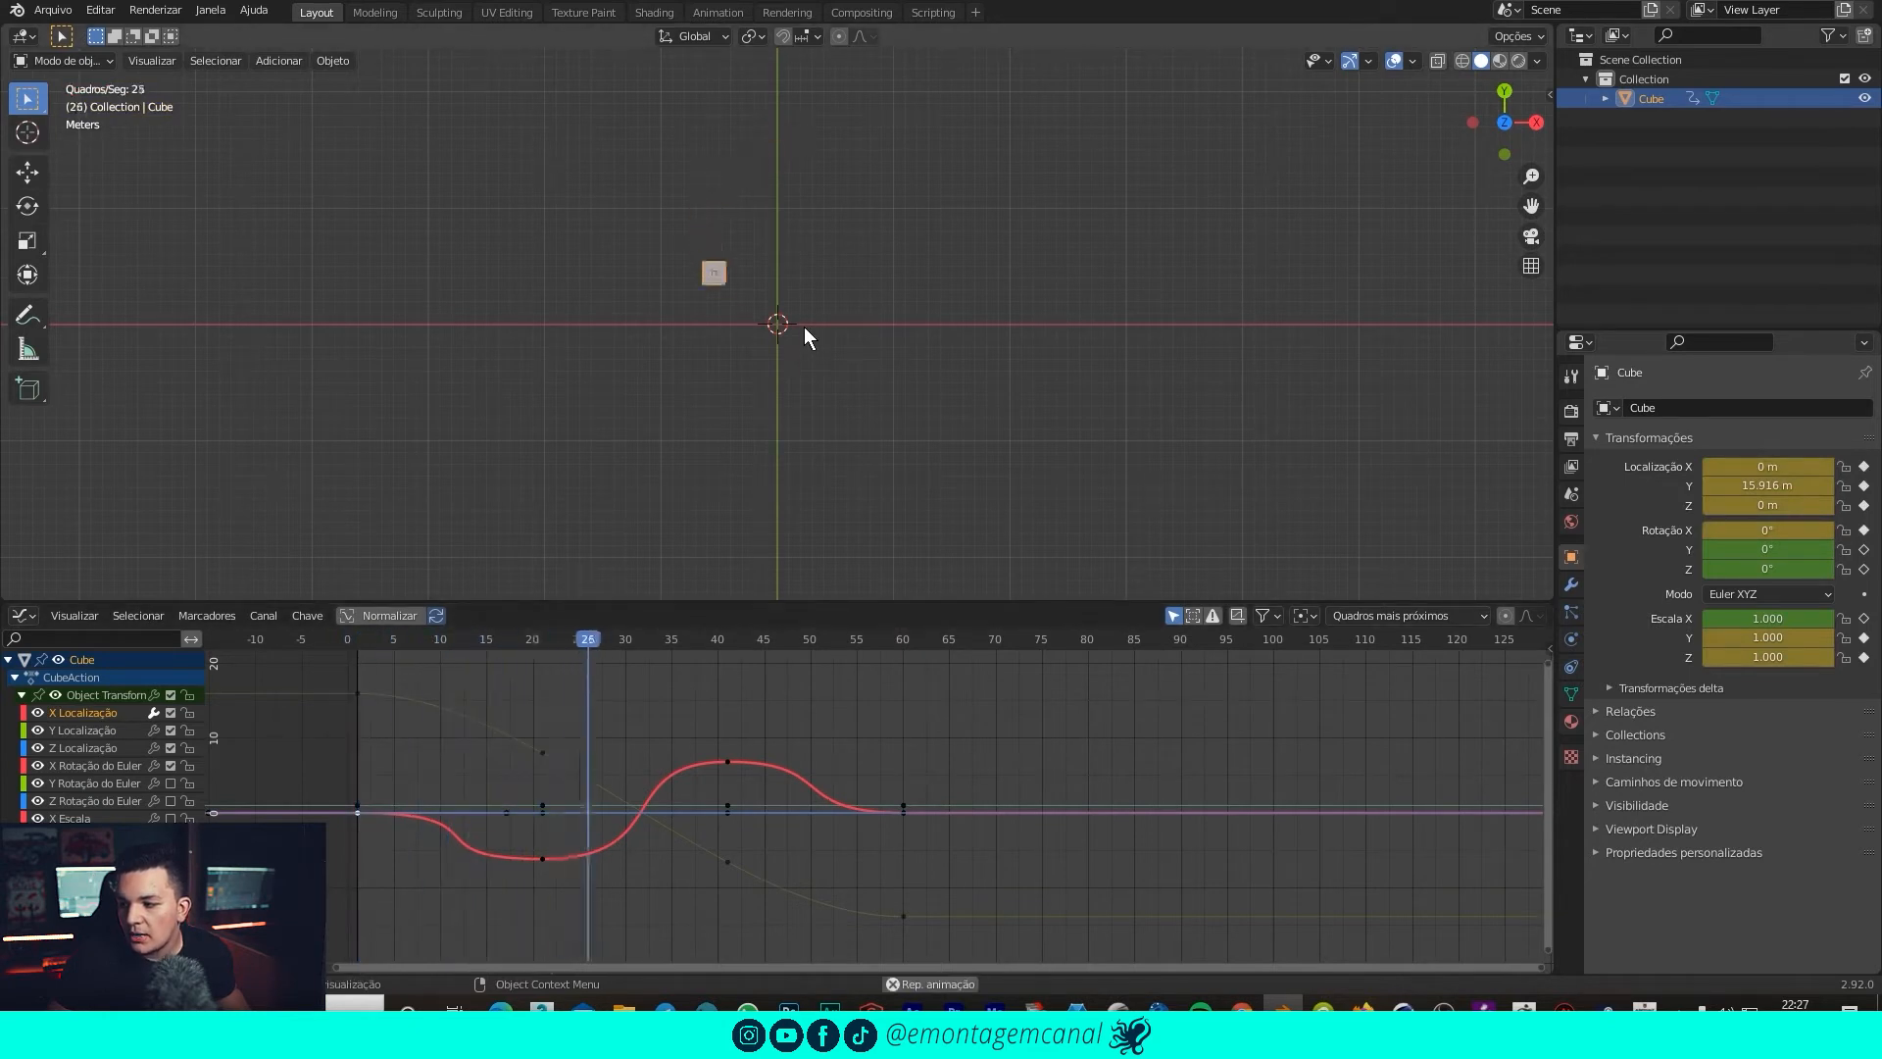
key("space")
left_click_drag(855, 654, 645, 639)
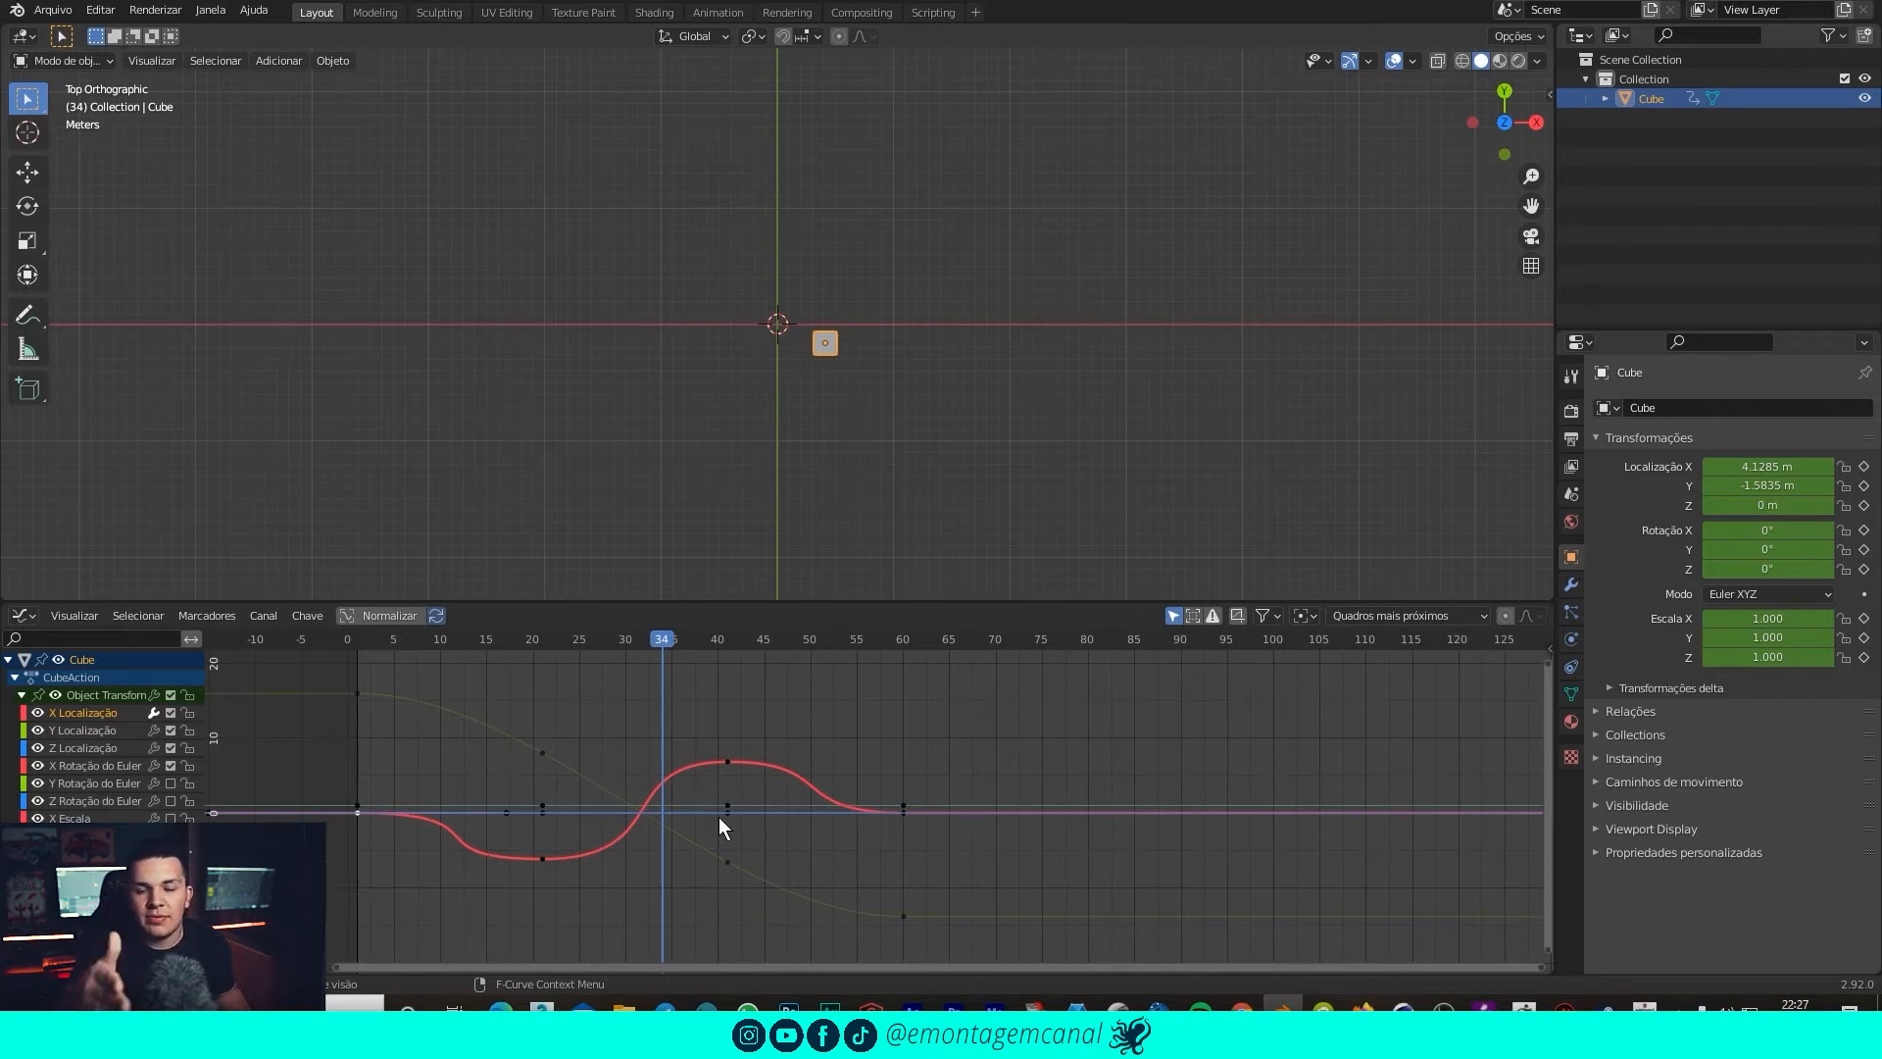
Delete the cube's Y location keyframes at frames 41 and 21, and scrub to frame 31.
left_click(727, 862)
key("x")
left_click(568, 746)
left_click(543, 753)
key("x")
left_click(520, 773)
left_click_drag(635, 643, 635, 810)
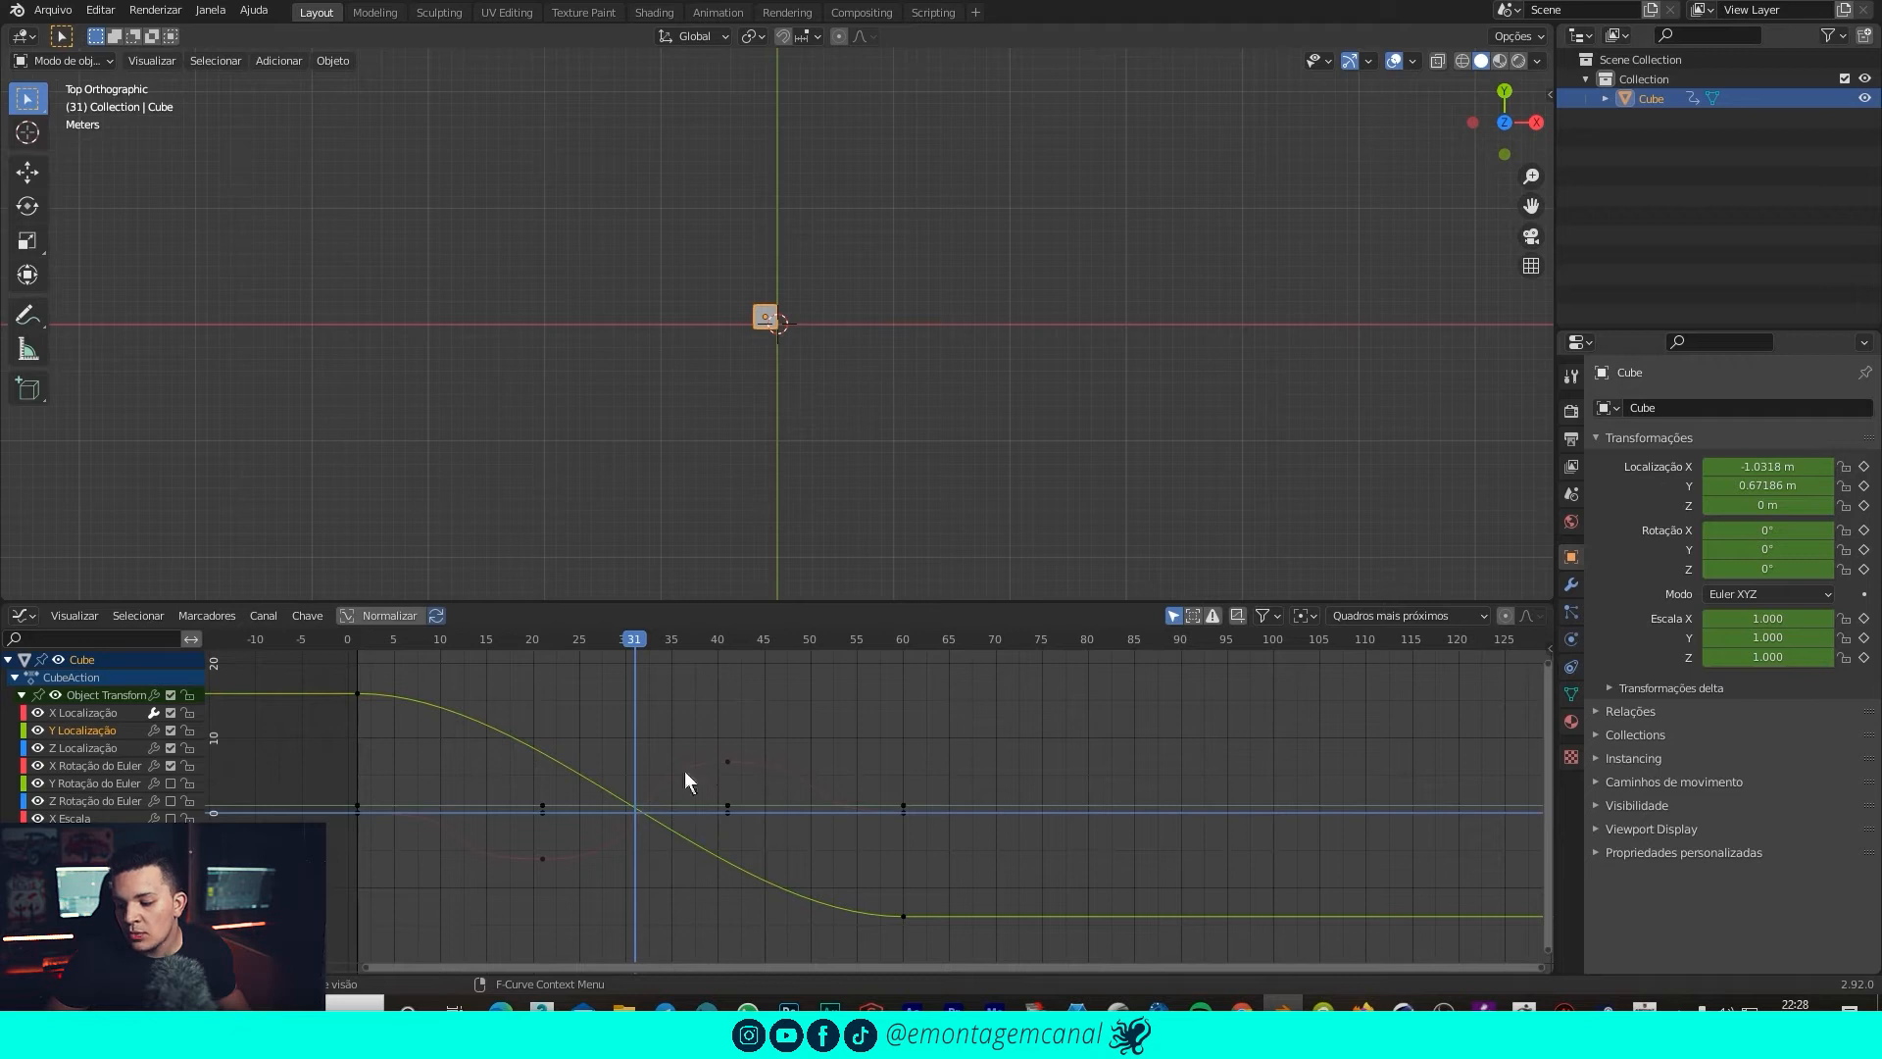
Lengthen the handles of the cube's Y location keyframes at frames 1 and 60 by scaling them up for a steeper curve.
left_click_drag(916, 902, 869, 929)
key("s")
left_click(632, 850)
left_click(357, 693)
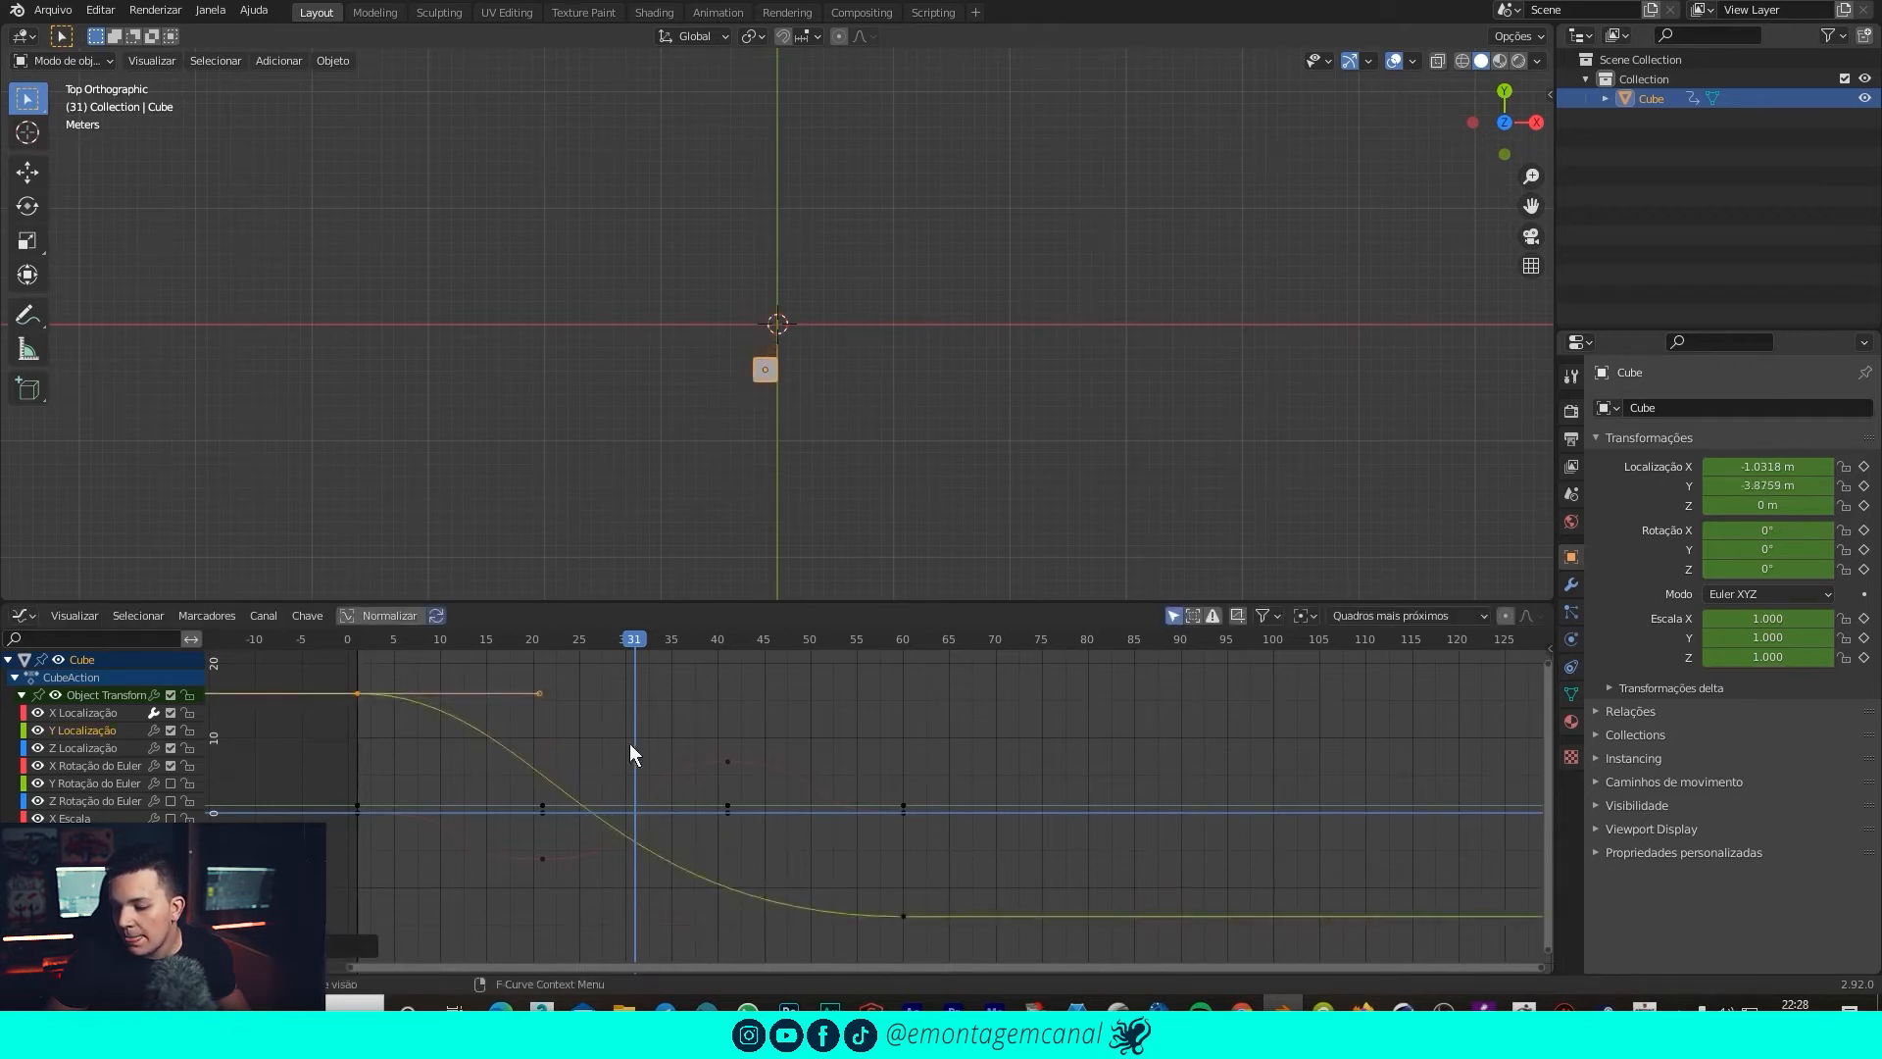
key("s")
left_click(738, 689)
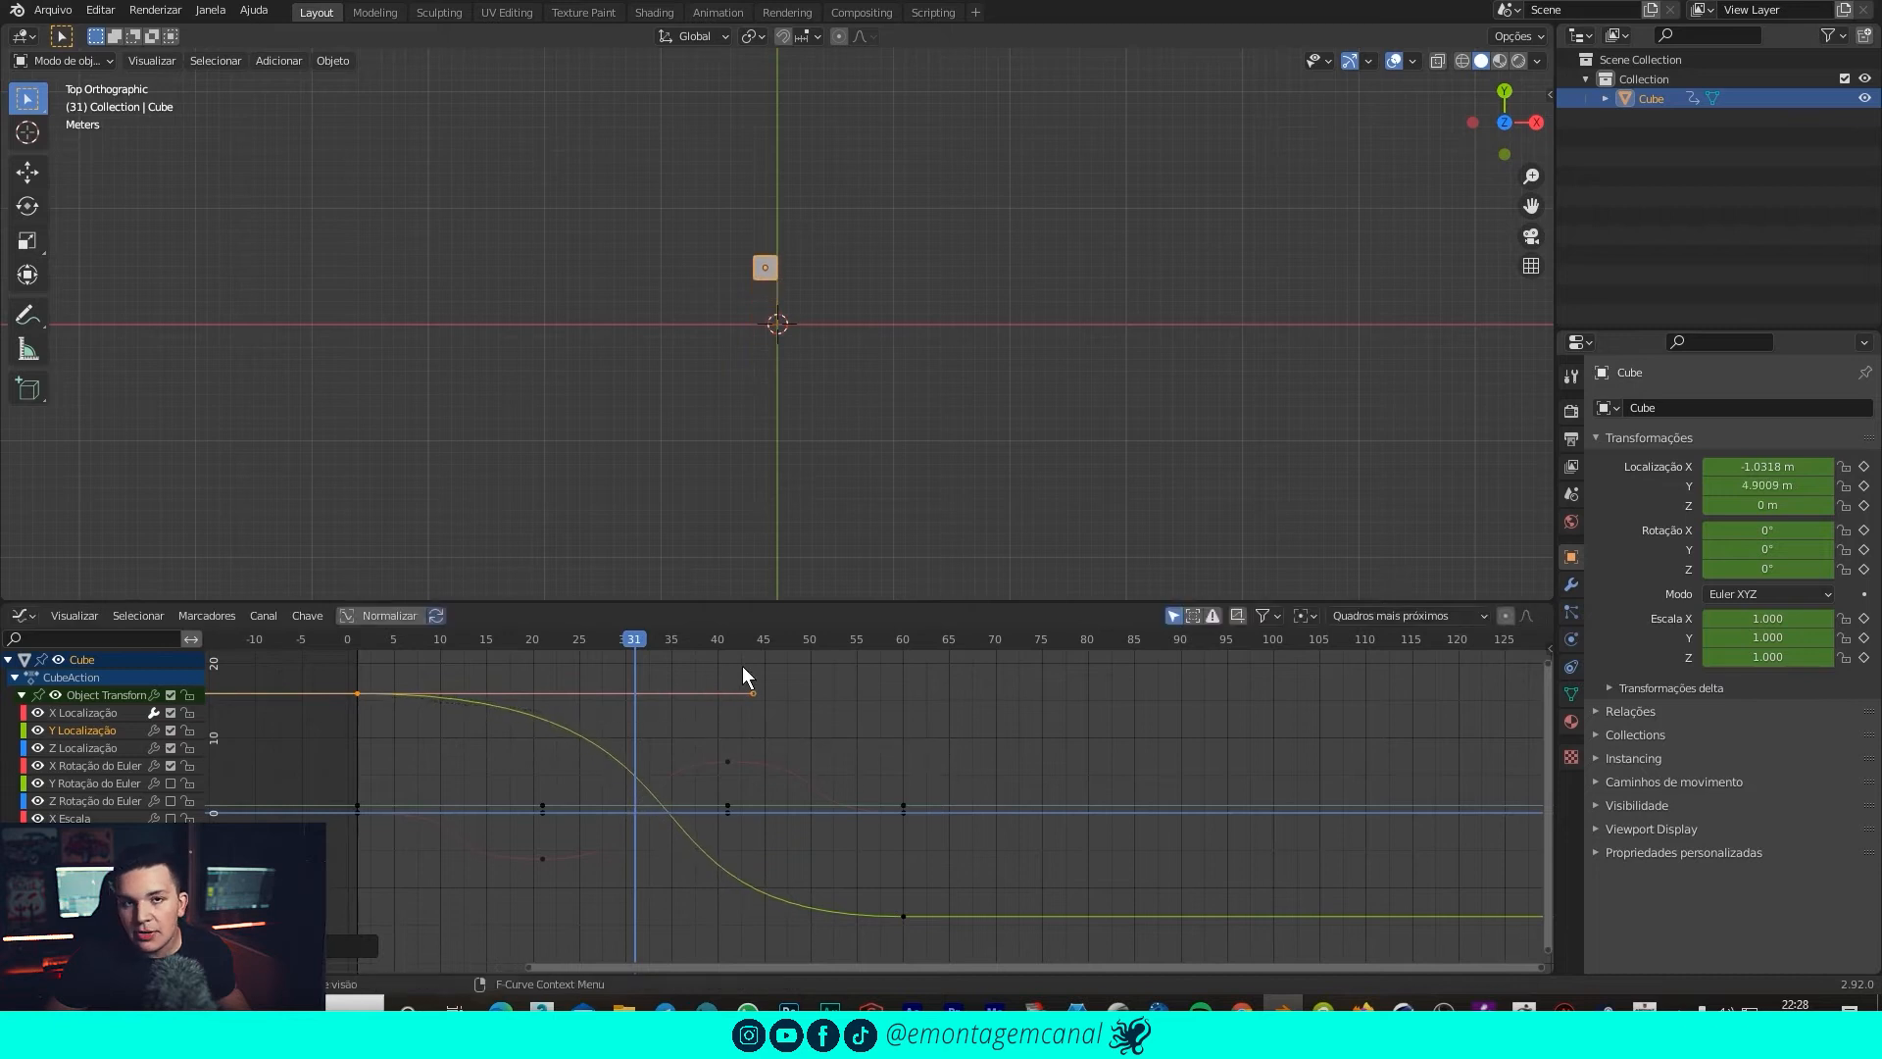
left_click_drag(939, 881, 839, 927)
key("s")
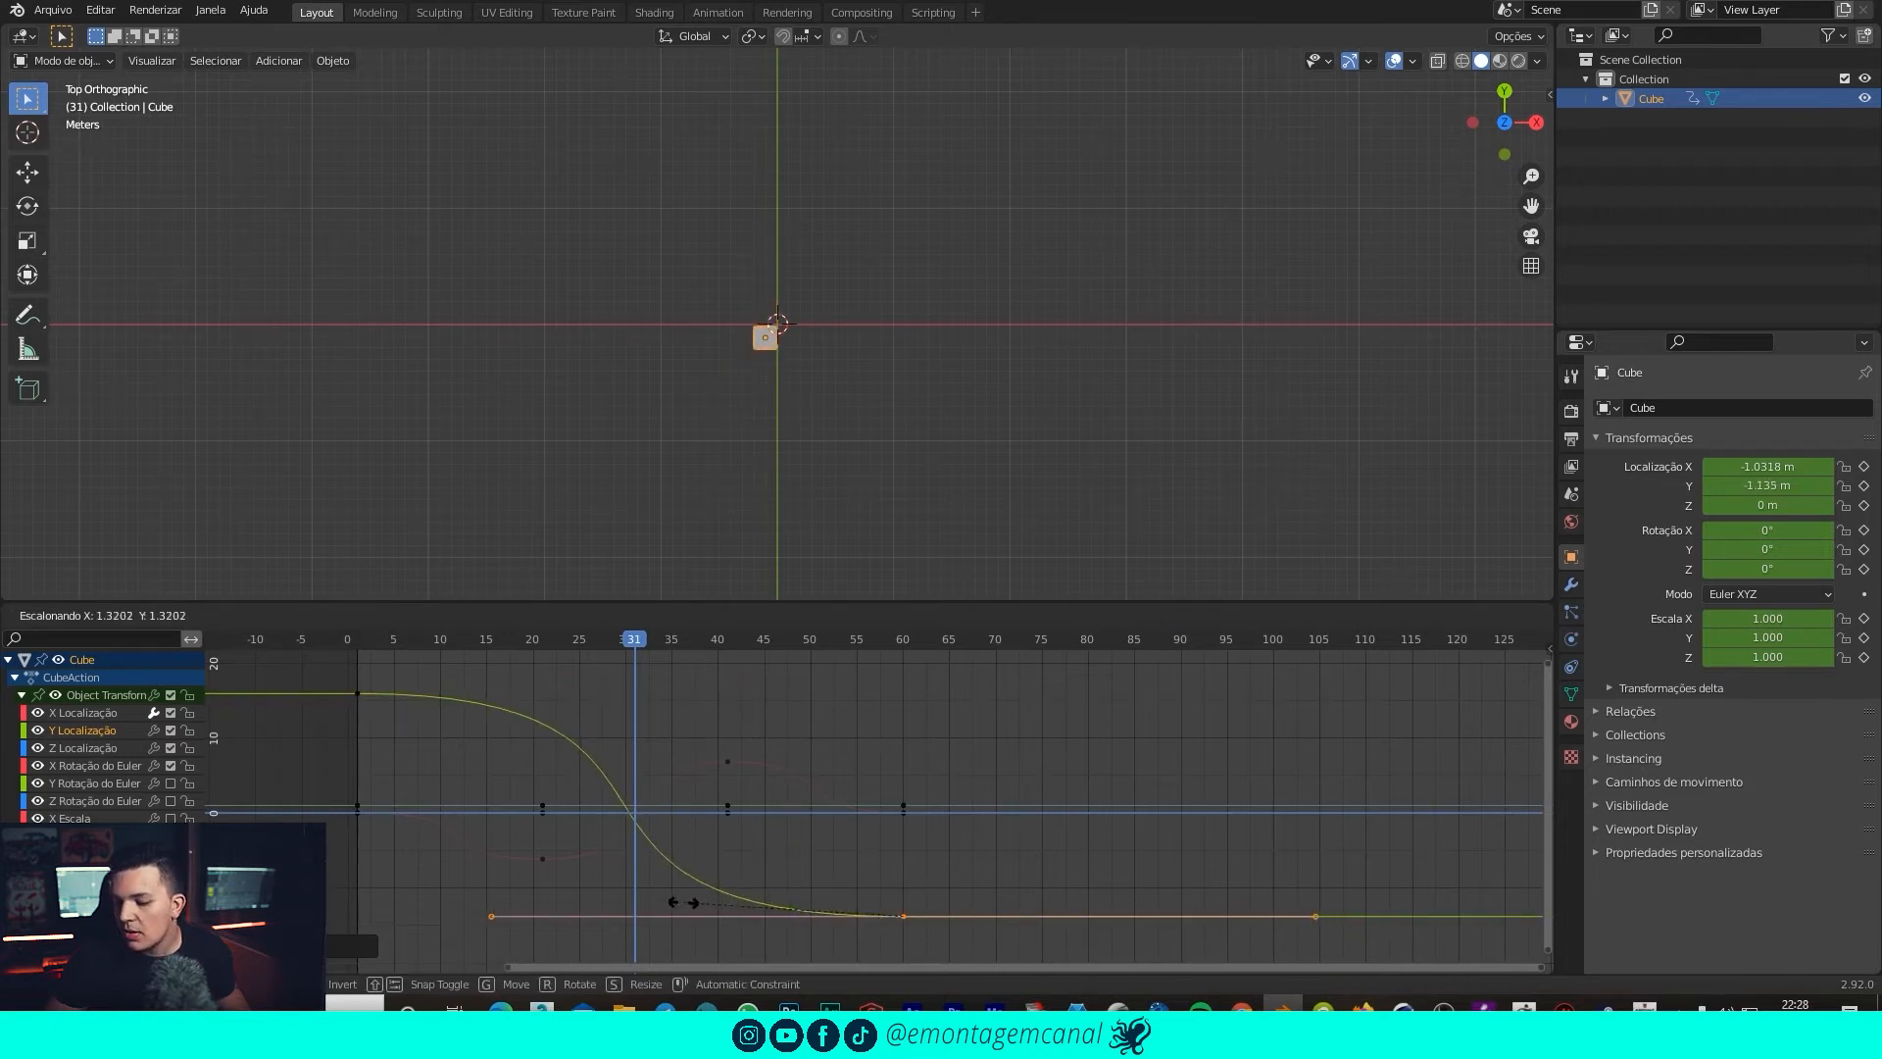
left_click(684, 820)
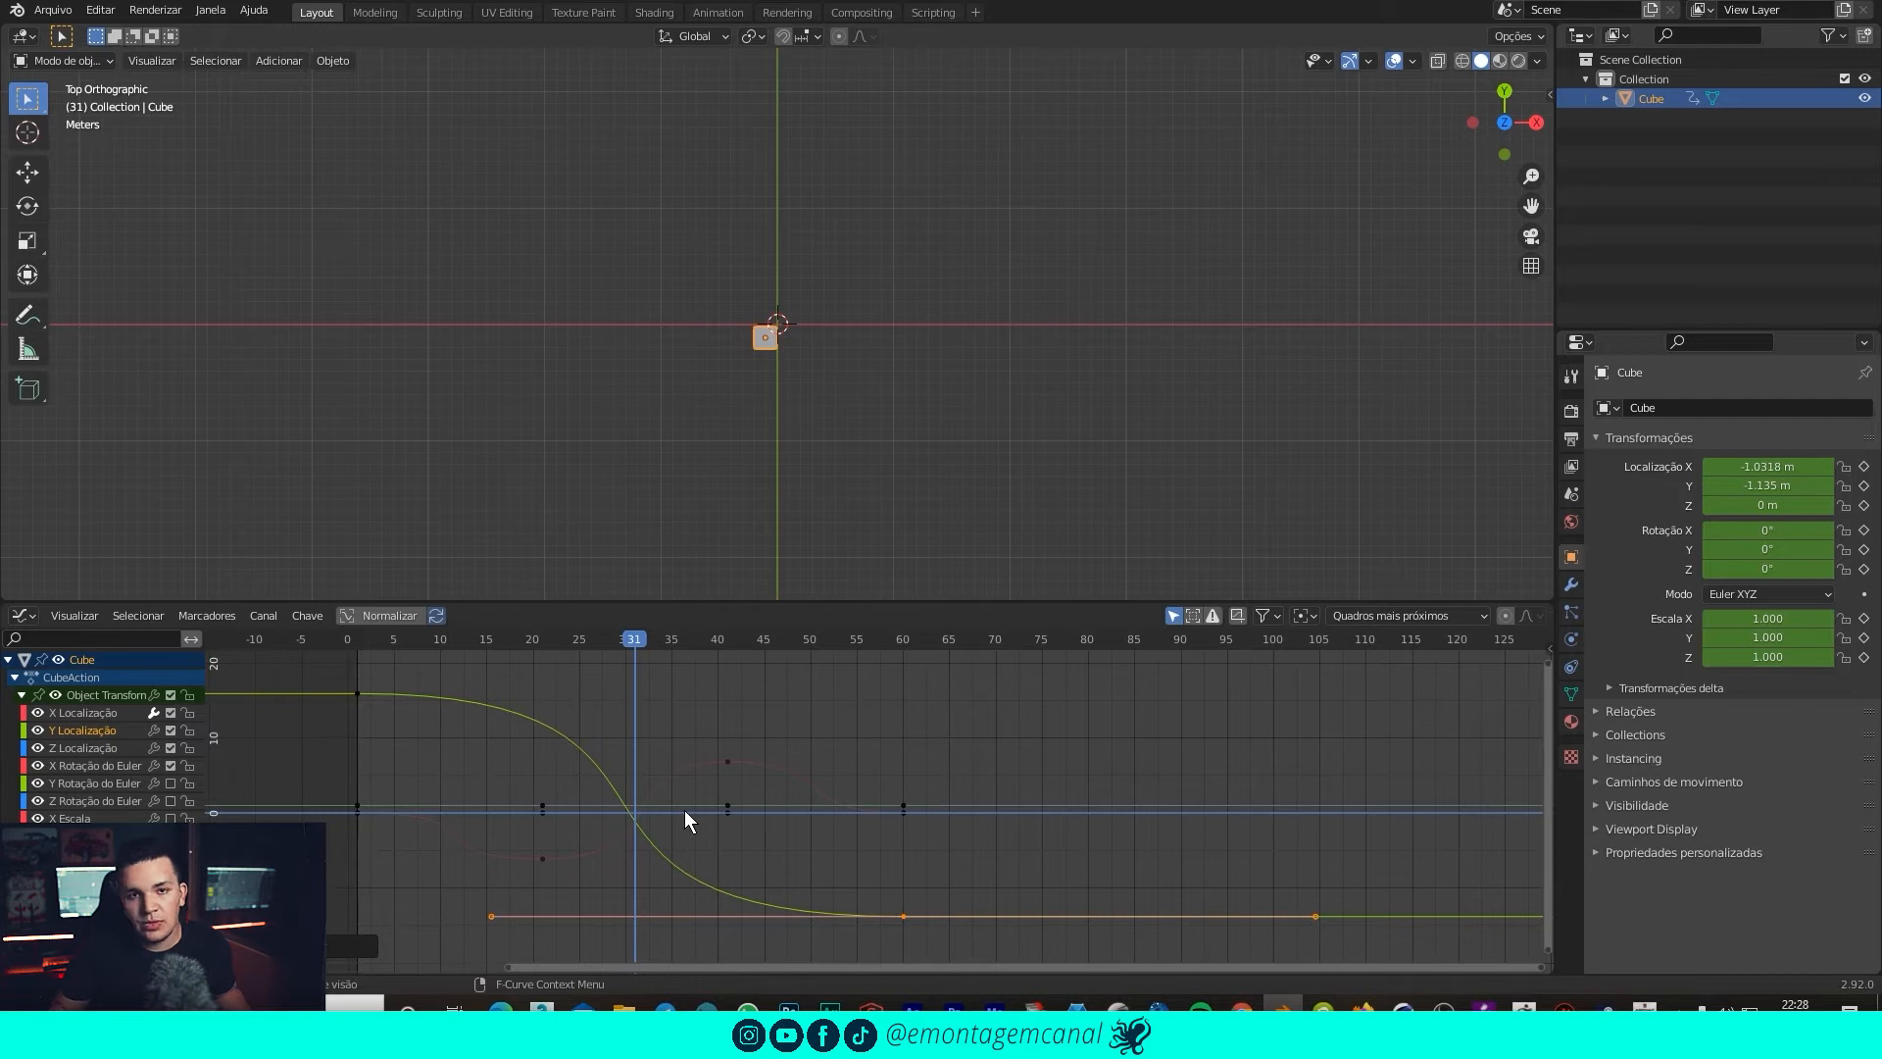
left_click(389, 655)
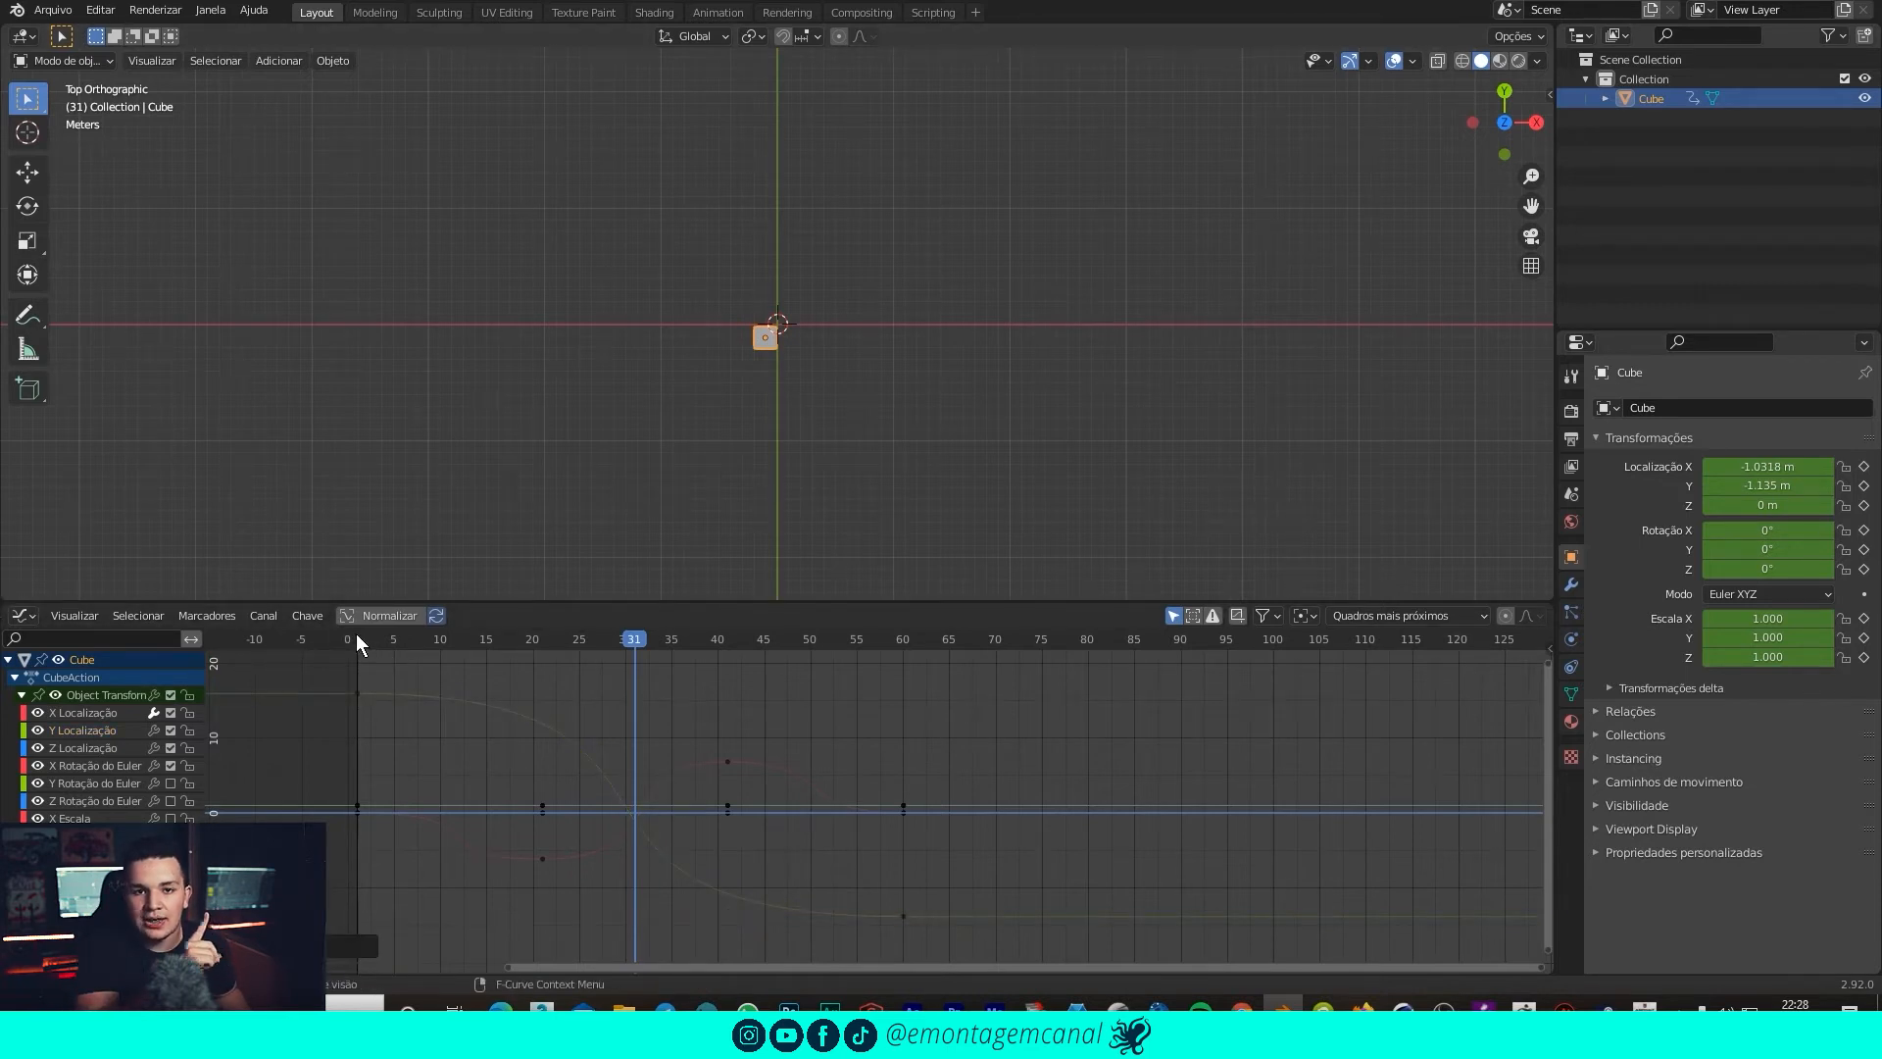
Tilt the handles of the cube's X location keyframes, rotating those at frame 21 about -8.82° and angling those at frame 42 downward.
left_click_drag(355, 642, 370, 639)
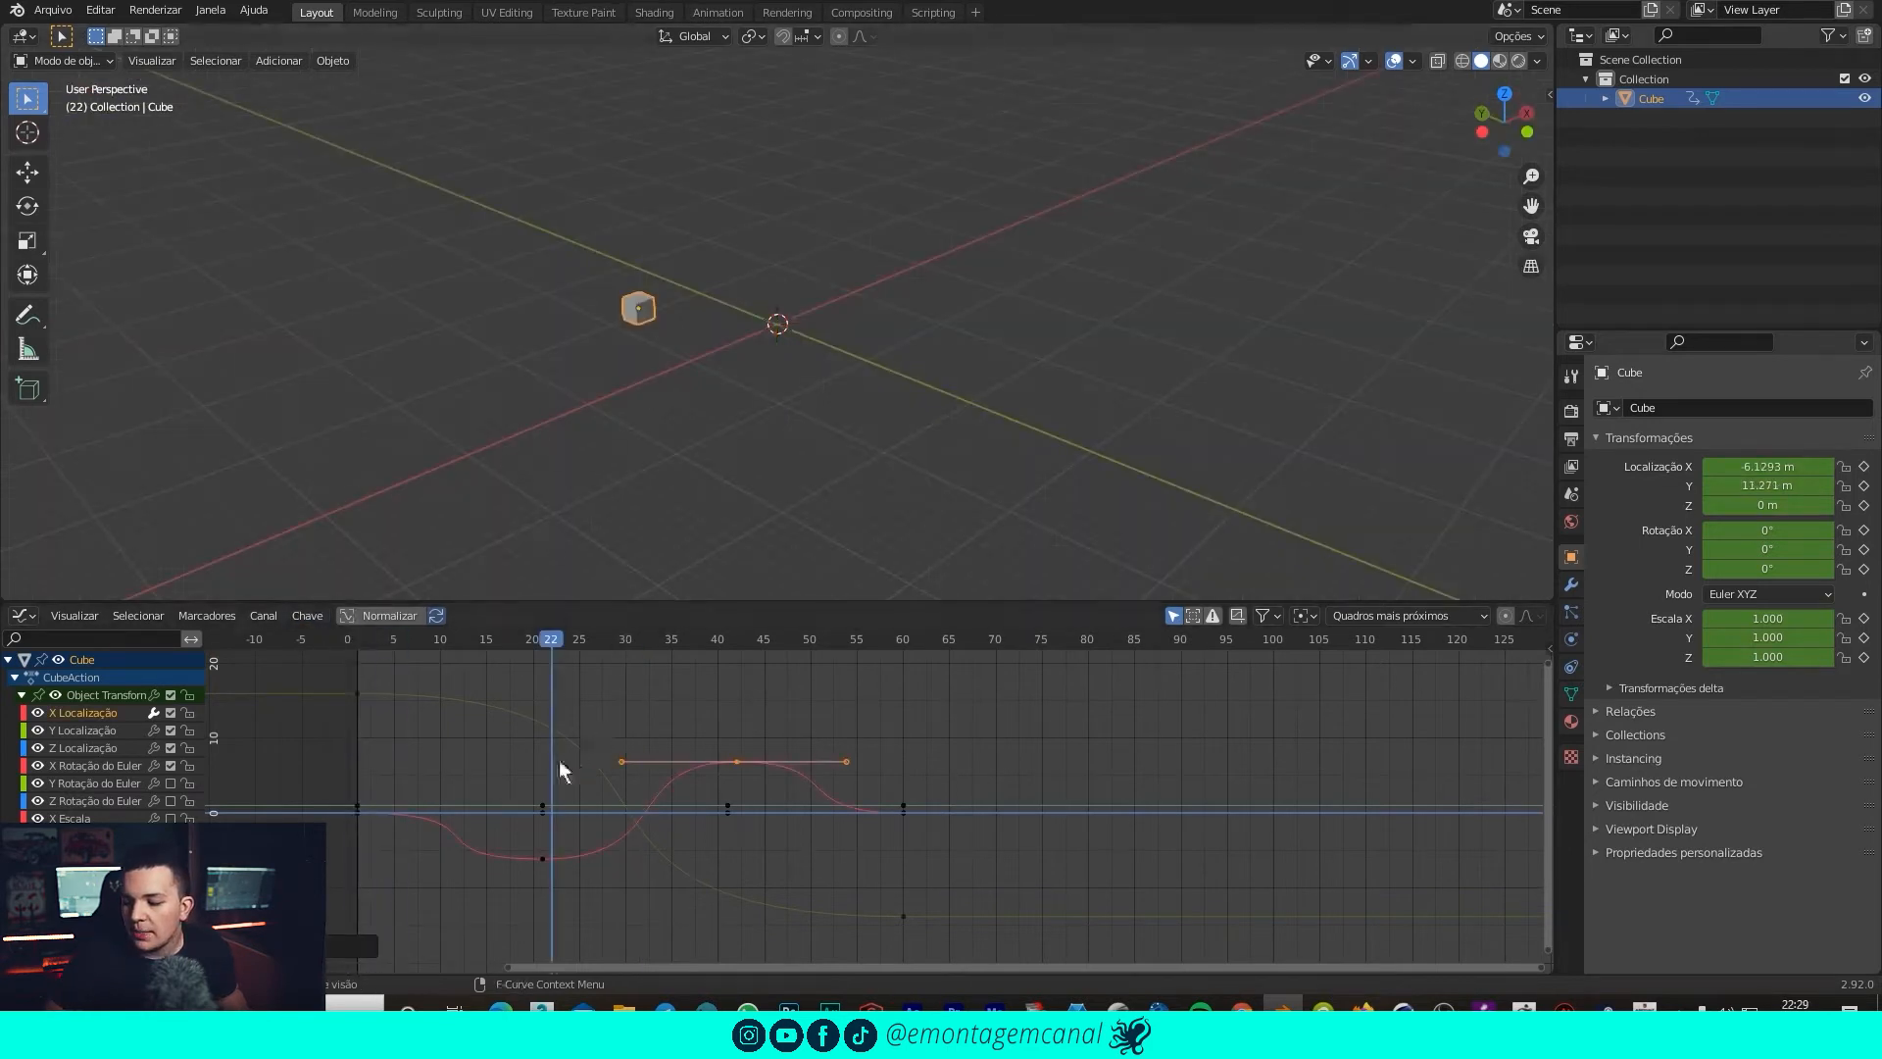
left_click(544, 854)
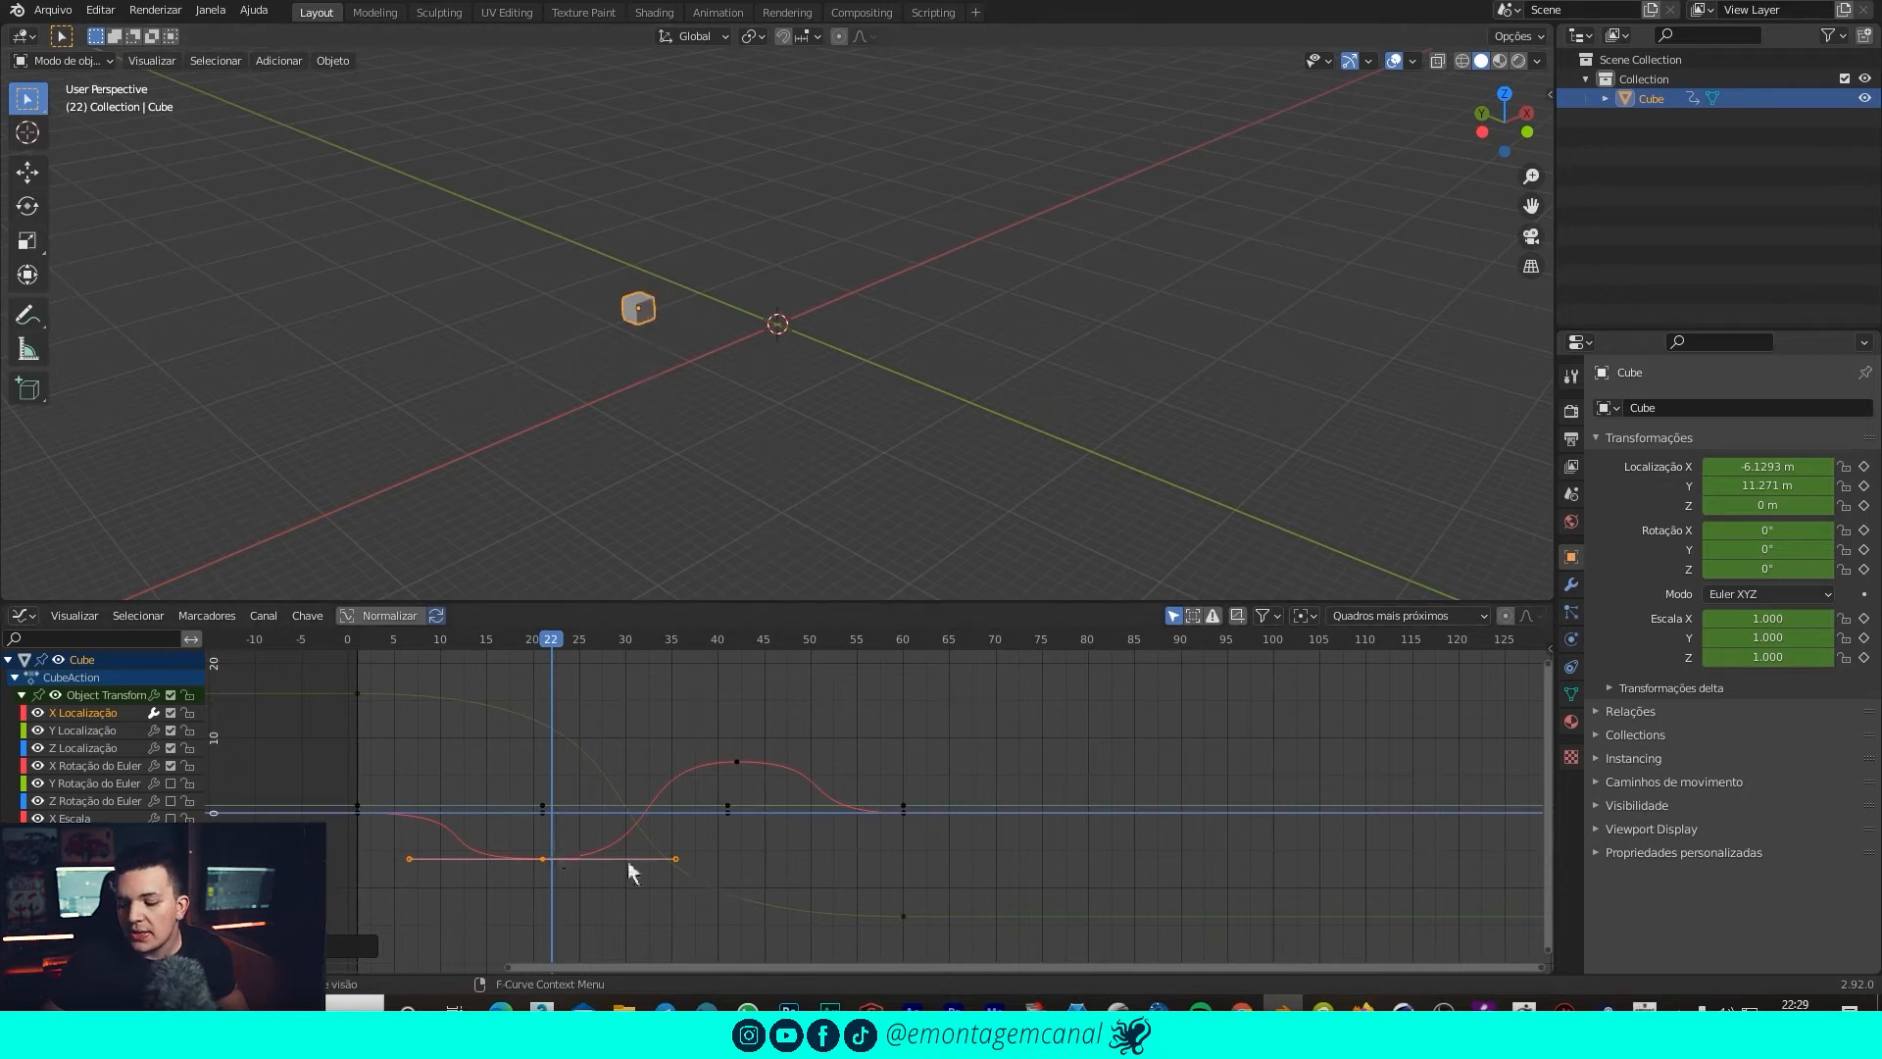
key("r")
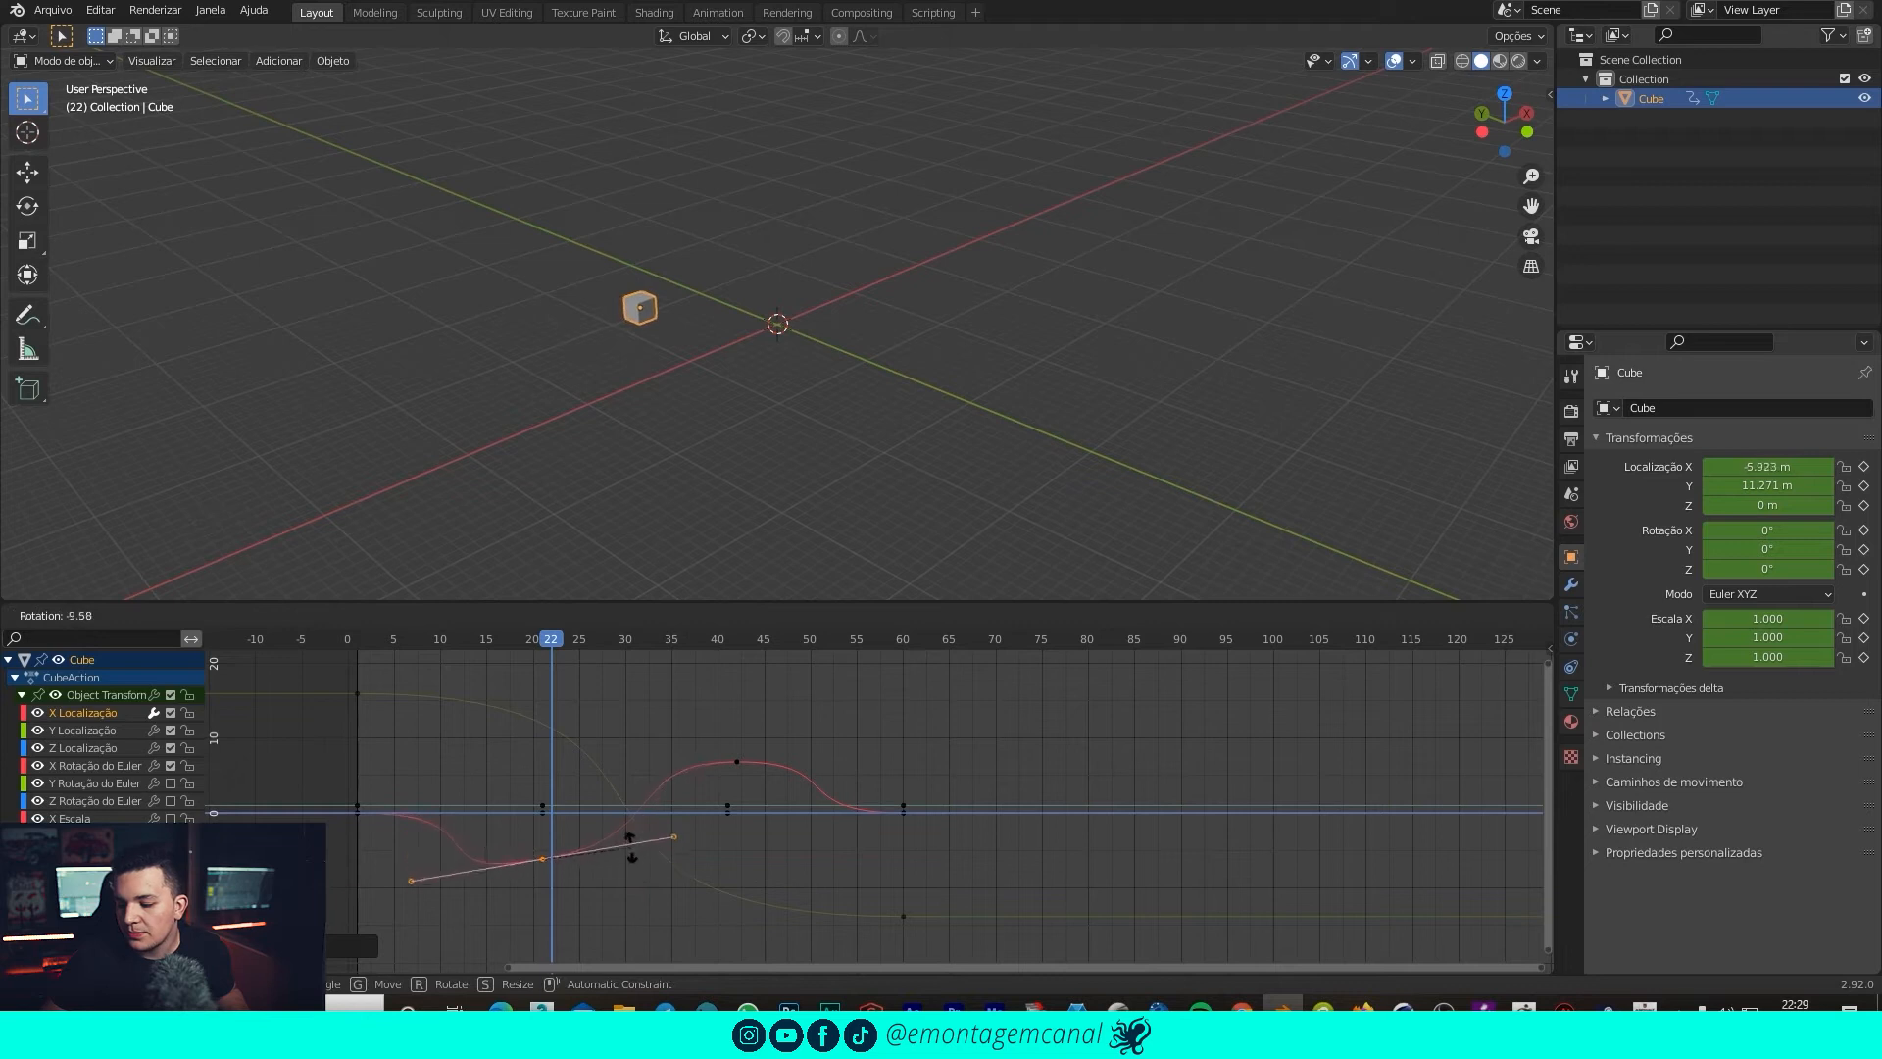
left_click(660, 822)
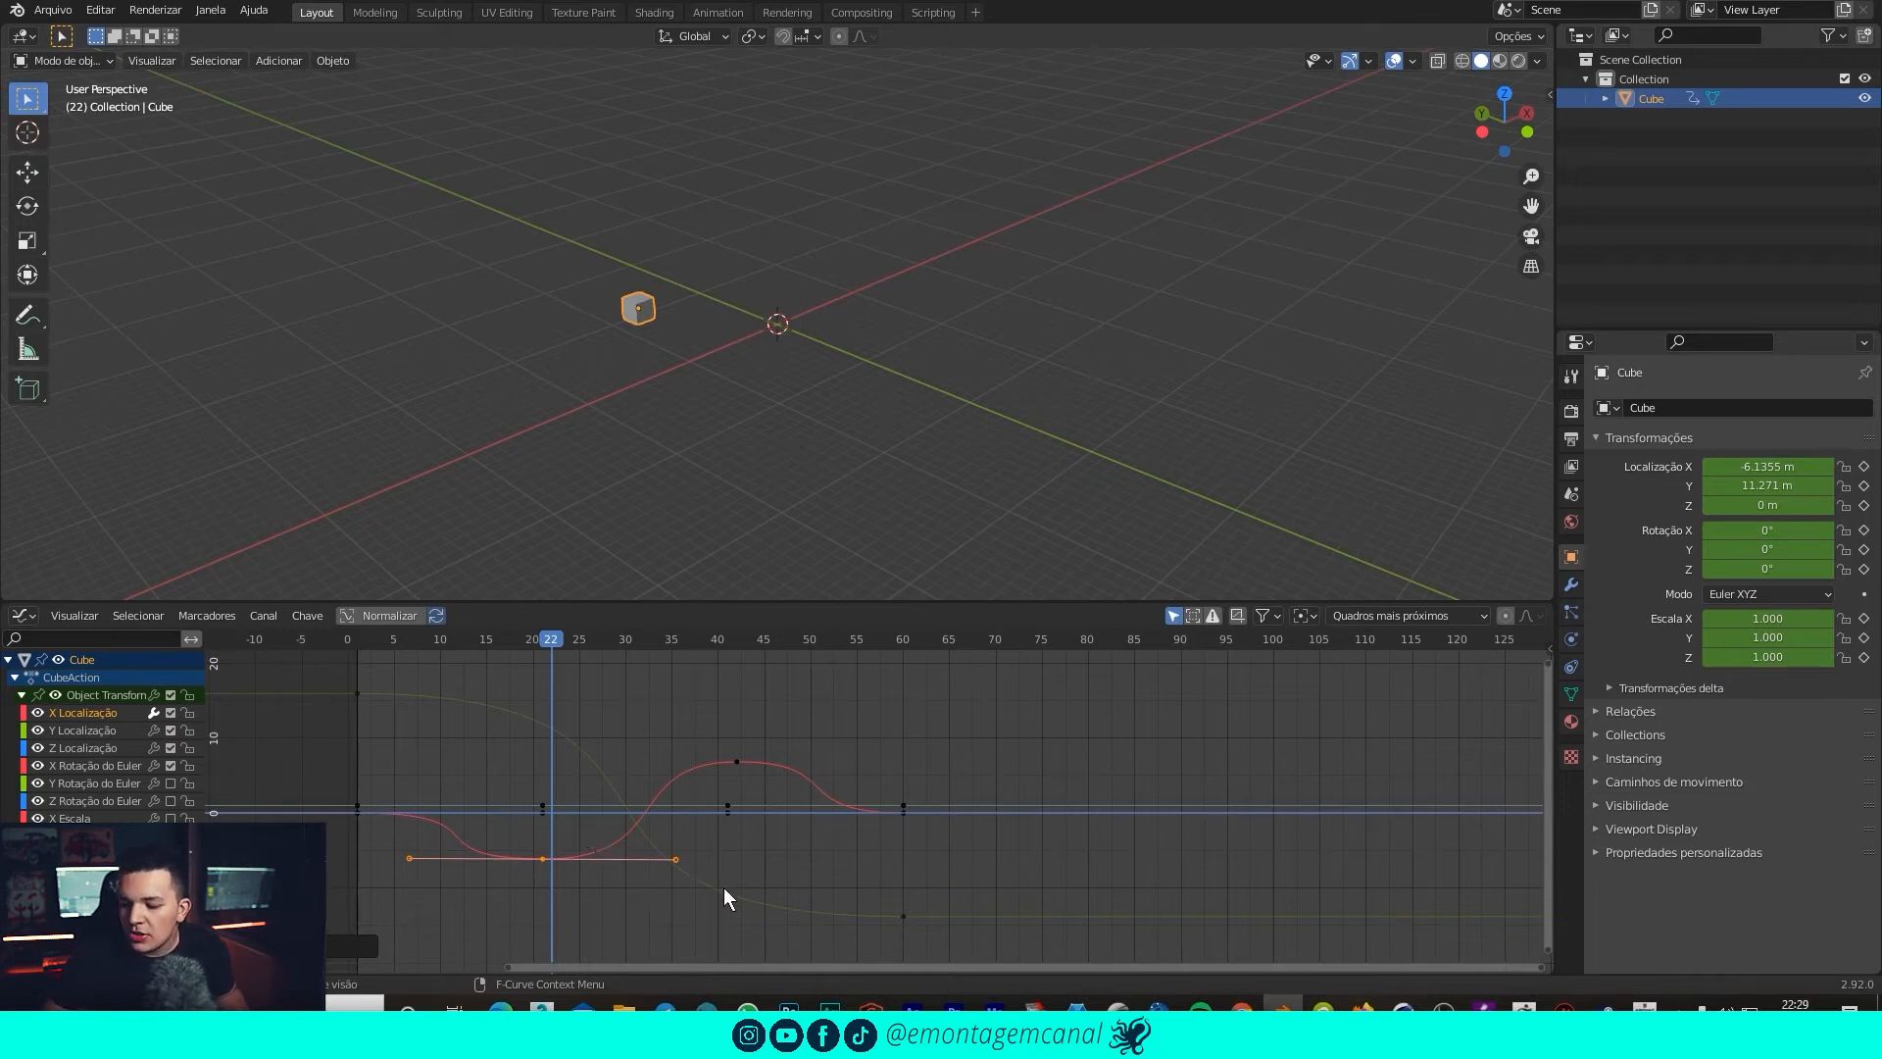
key("r")
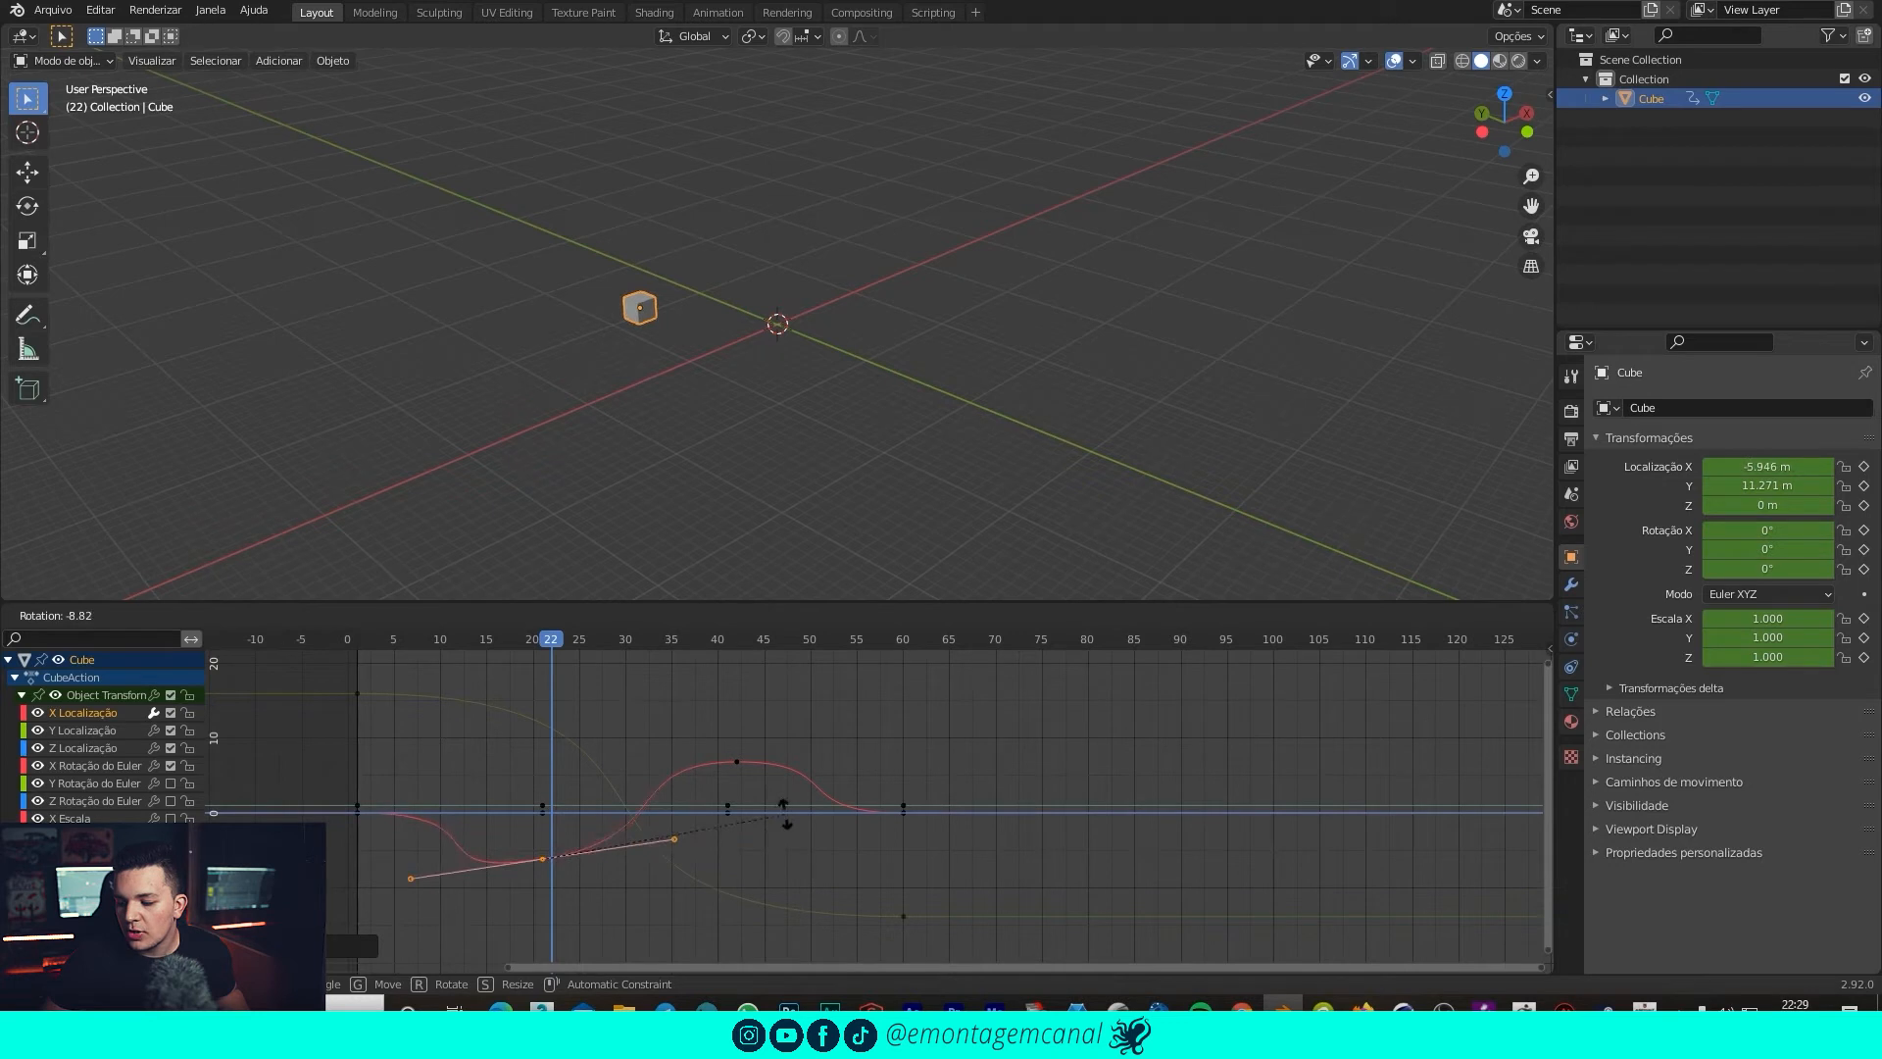
left_click(776, 810)
left_click(736, 762)
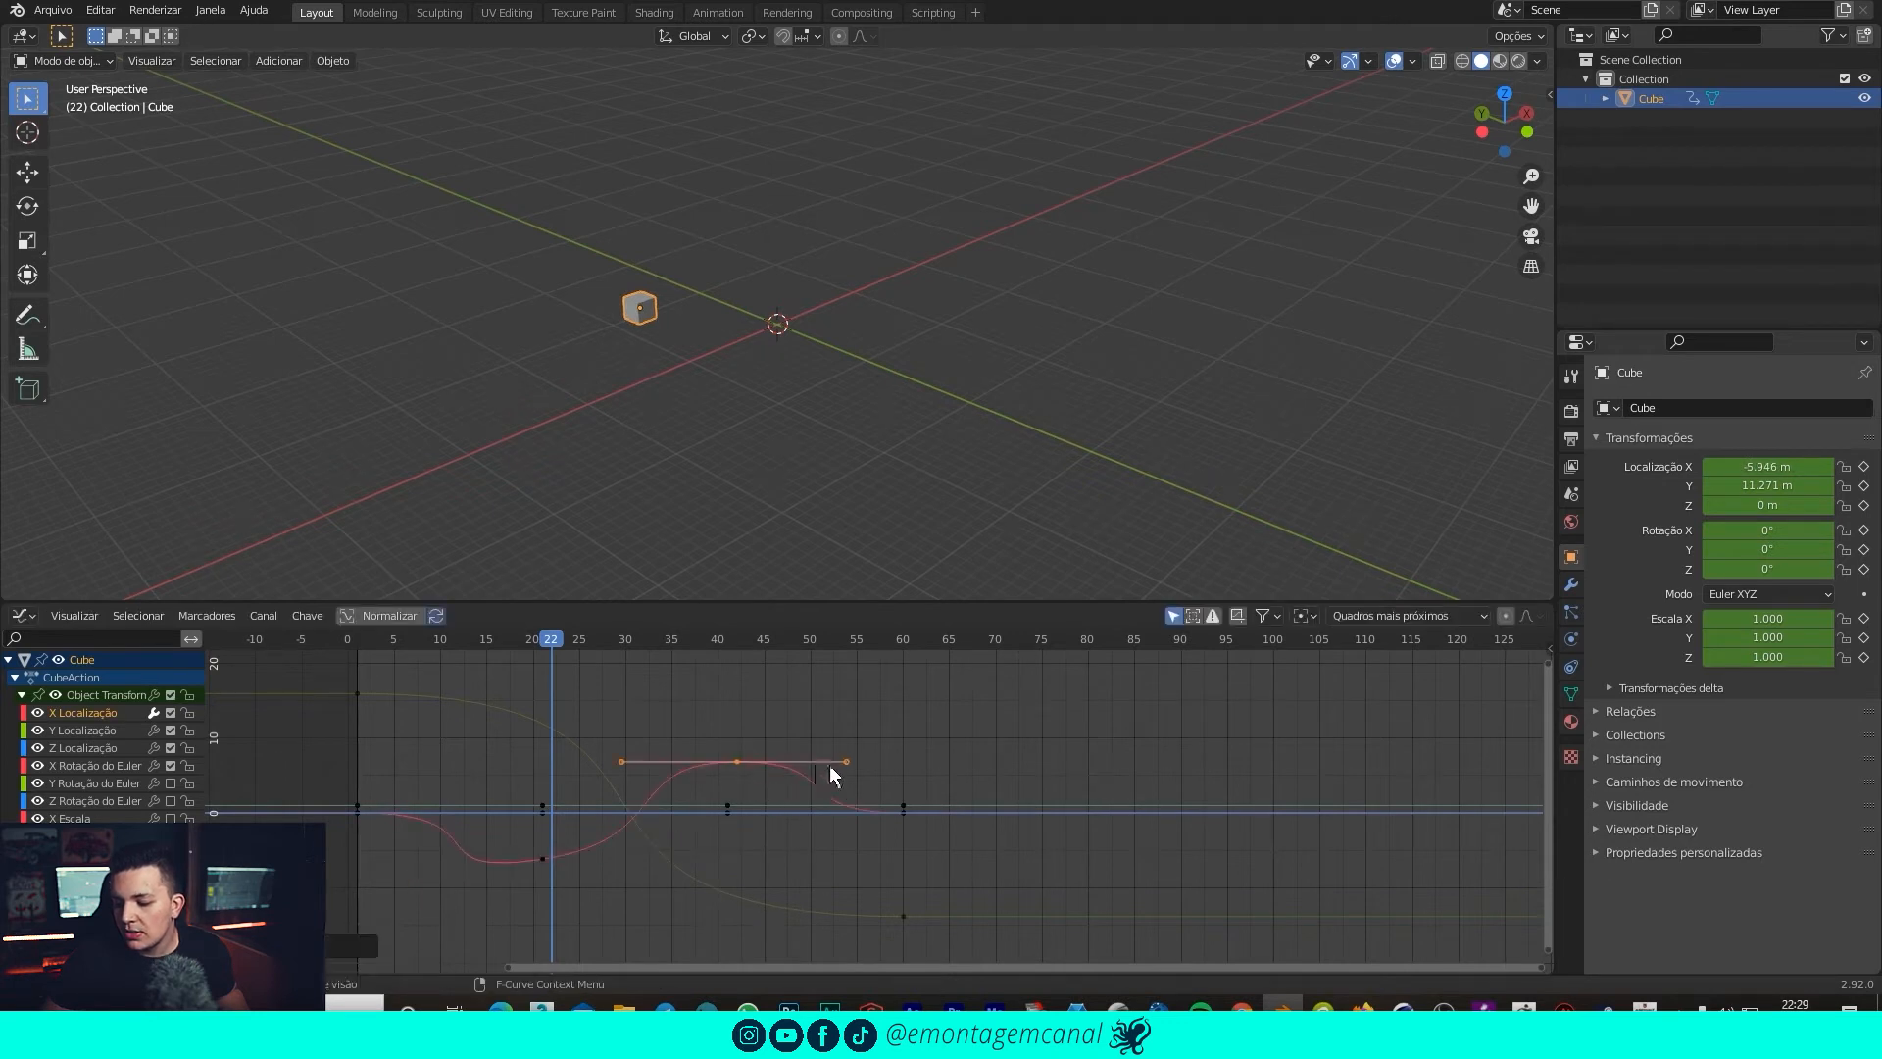
key("r")
left_click(879, 804)
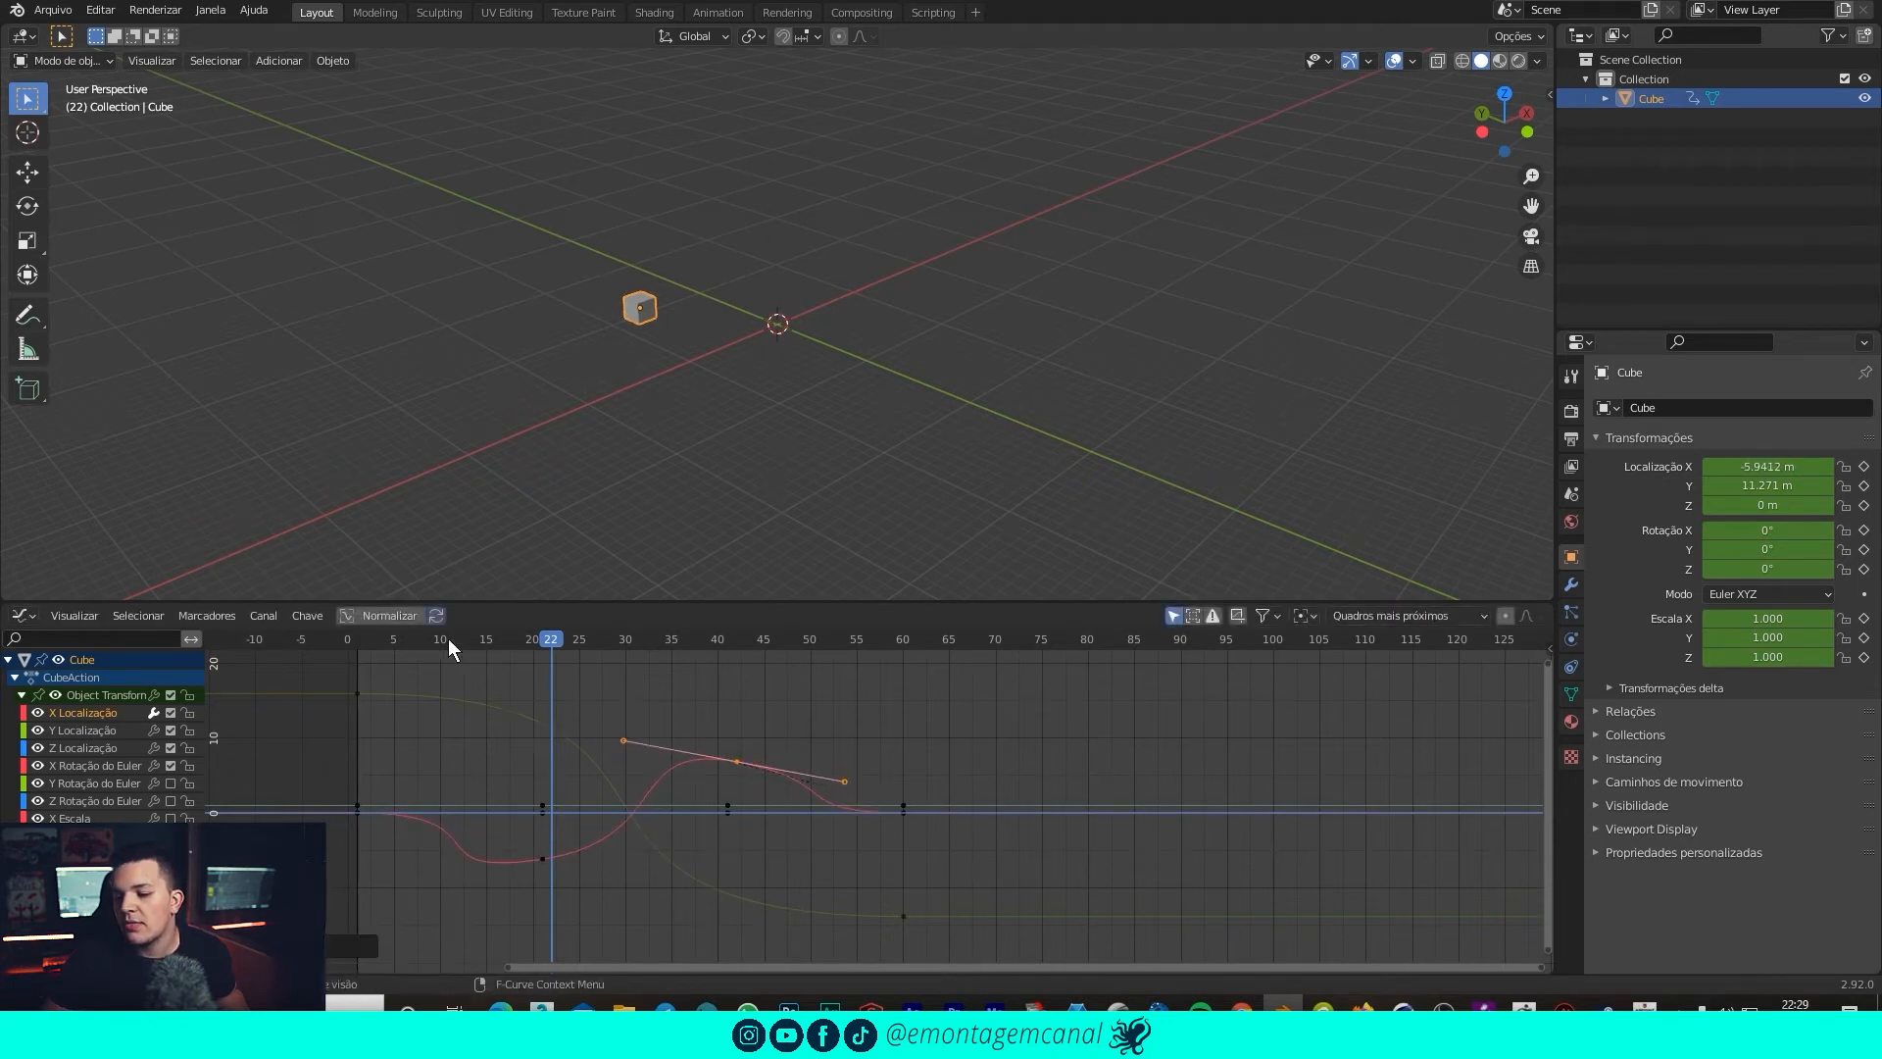
Scrub through the motion and reduce the tilt of the X location handles at frames 21 and 42.
left_click_drag(456, 638, 356, 658)
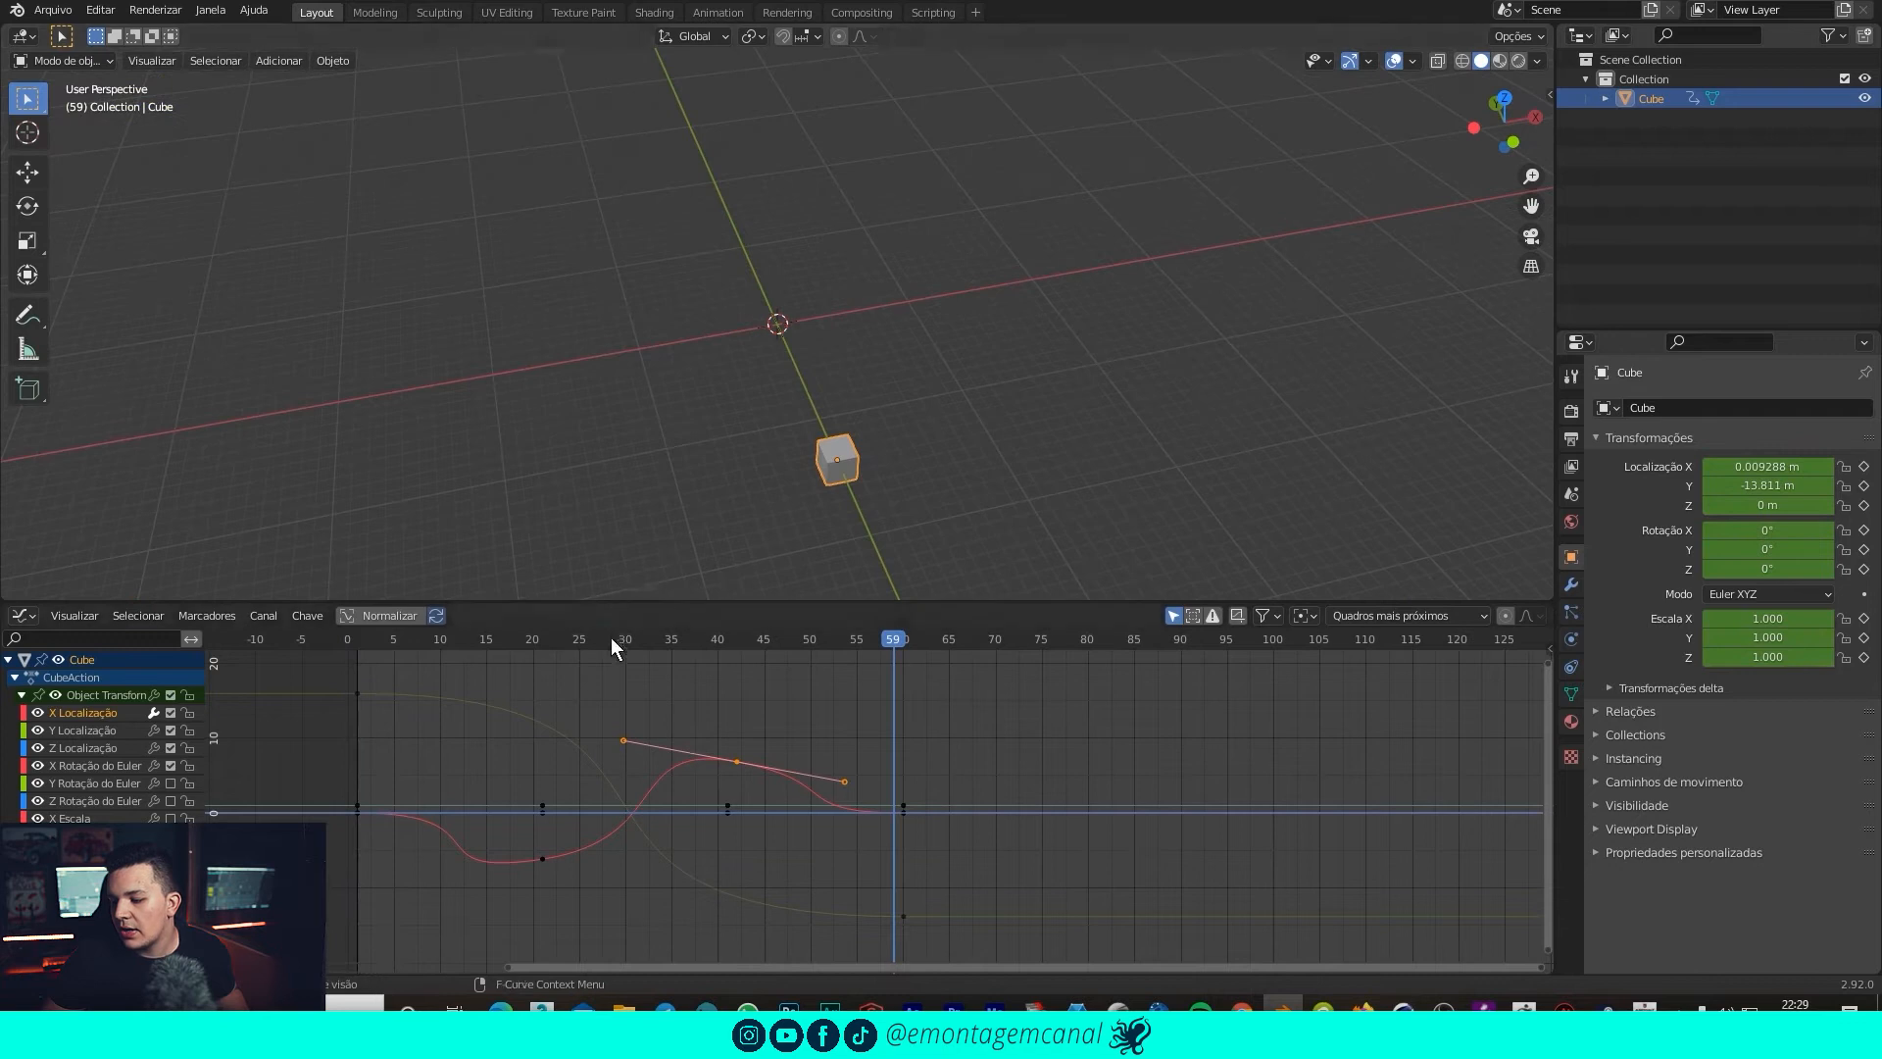
left_click_drag(610, 637, 386, 650)
left_click_drag(517, 830, 551, 888)
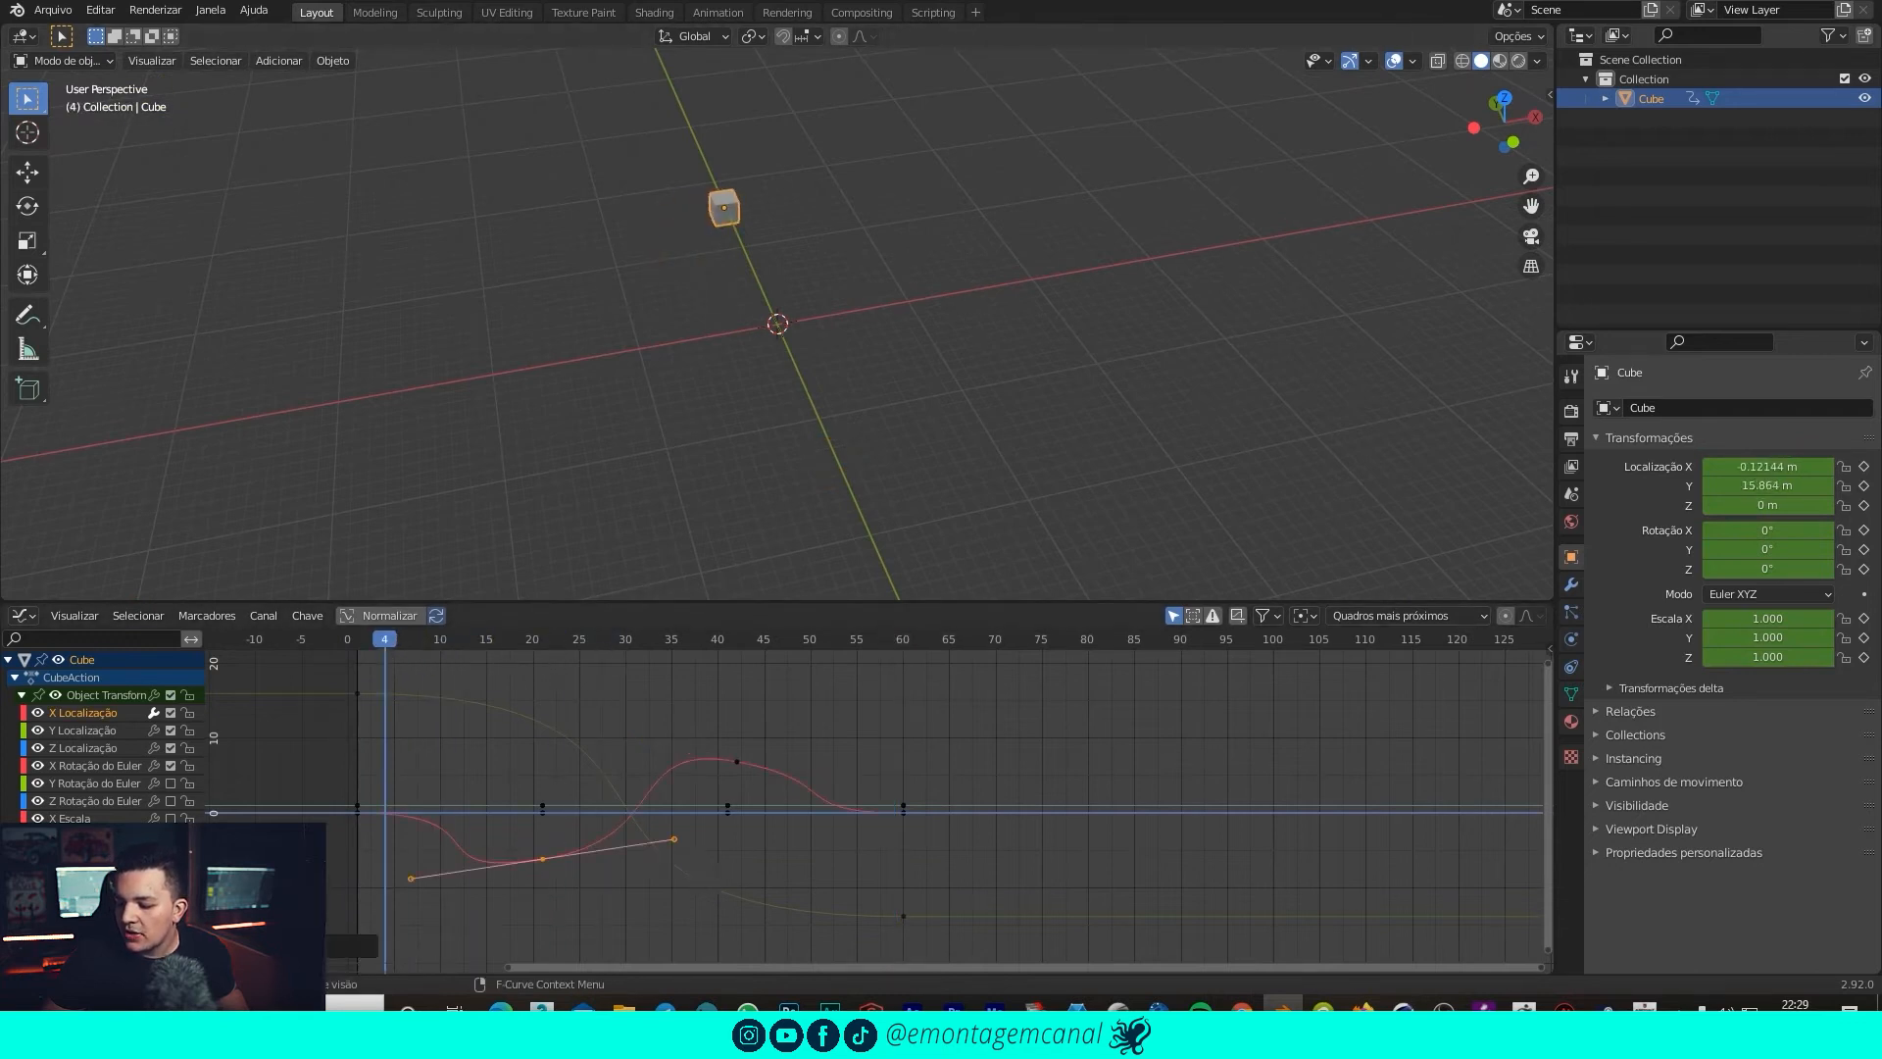
key("r")
left_click(693, 869)
left_click(737, 762)
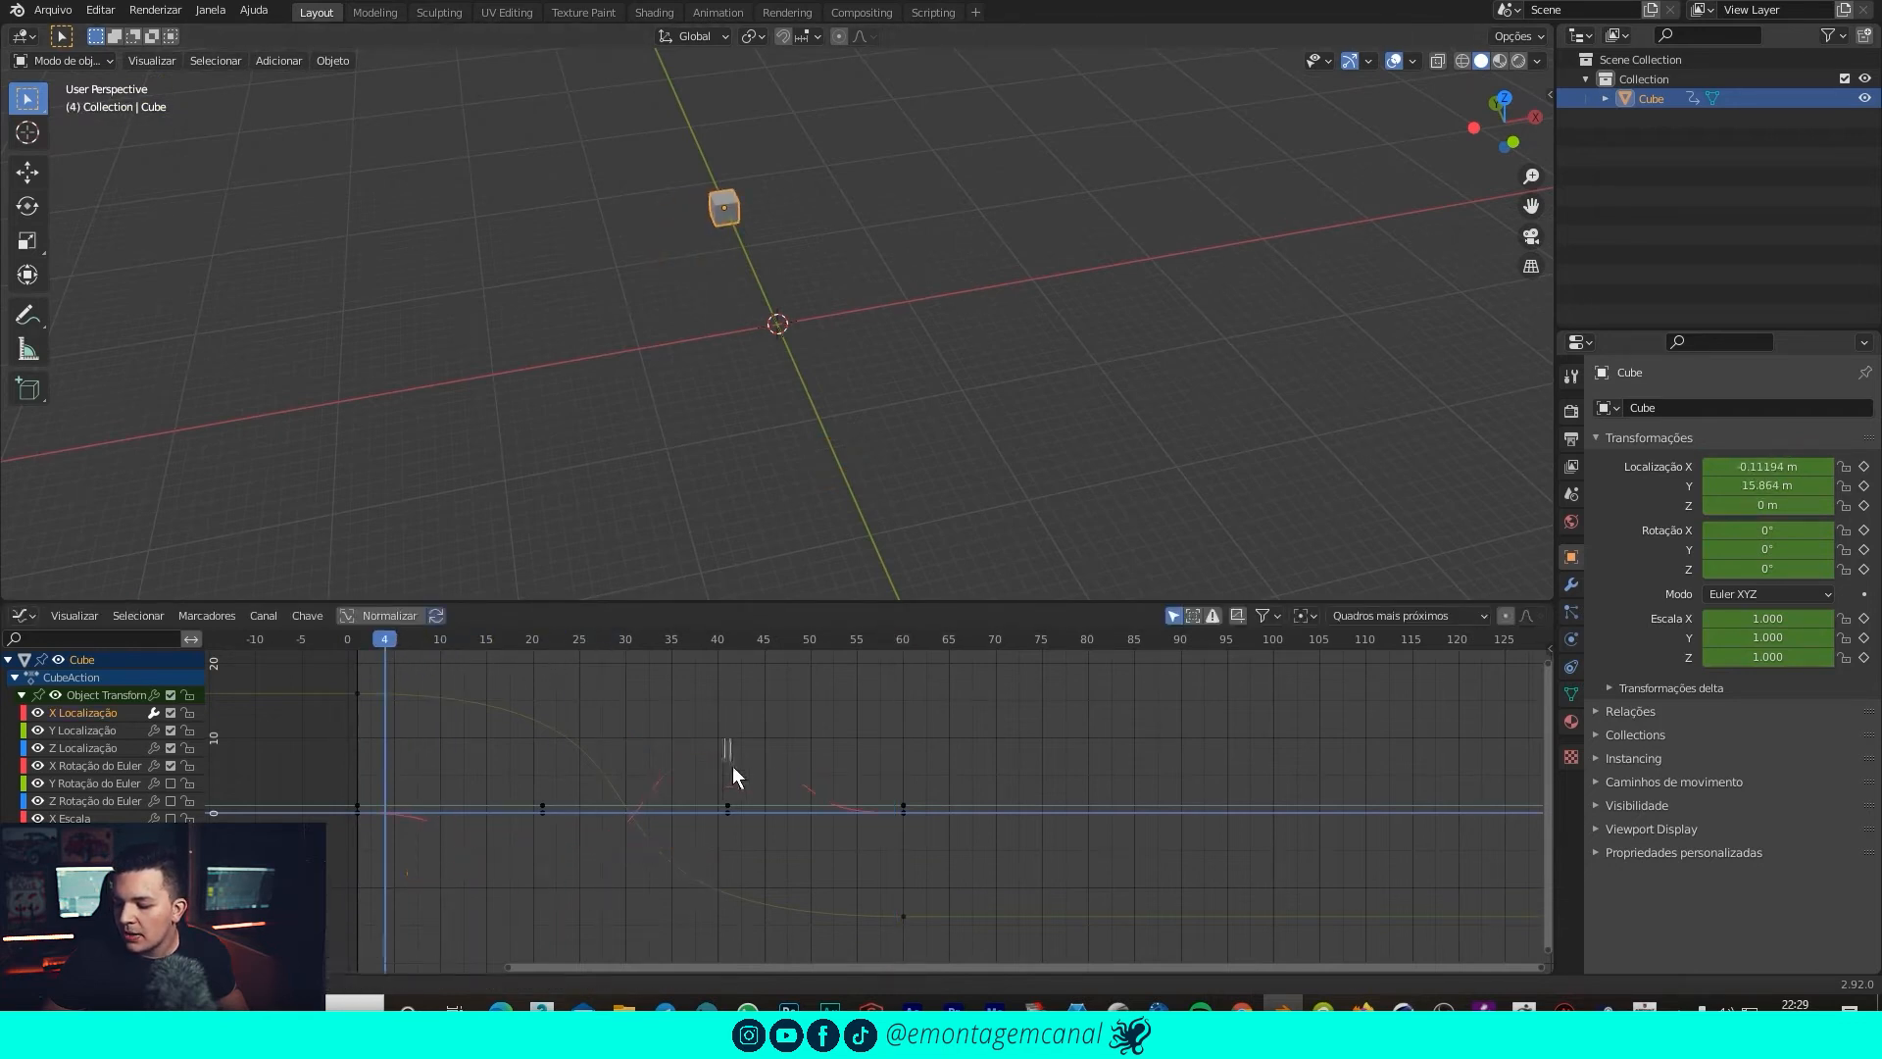
key("r")
left_click(879, 774)
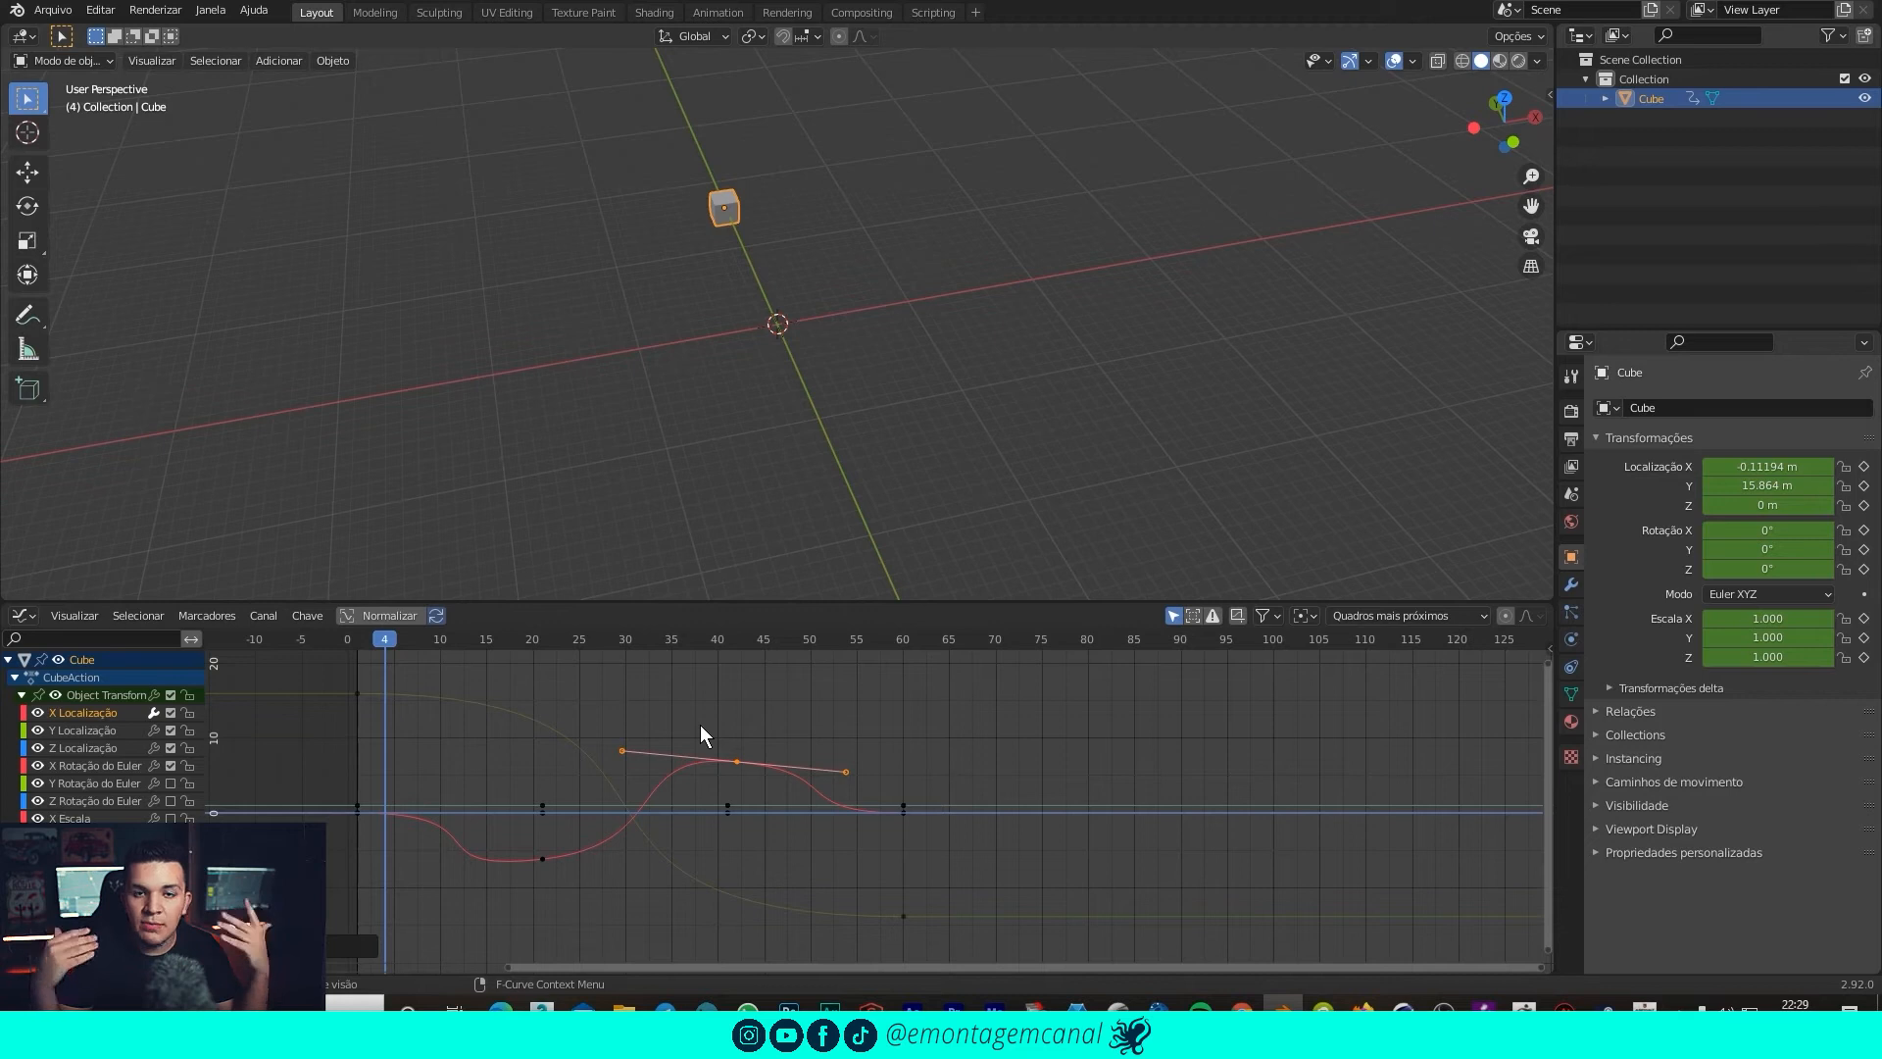
Play the adjusted animation, review it from another viewing angle, and return to frame 1.
key("space")
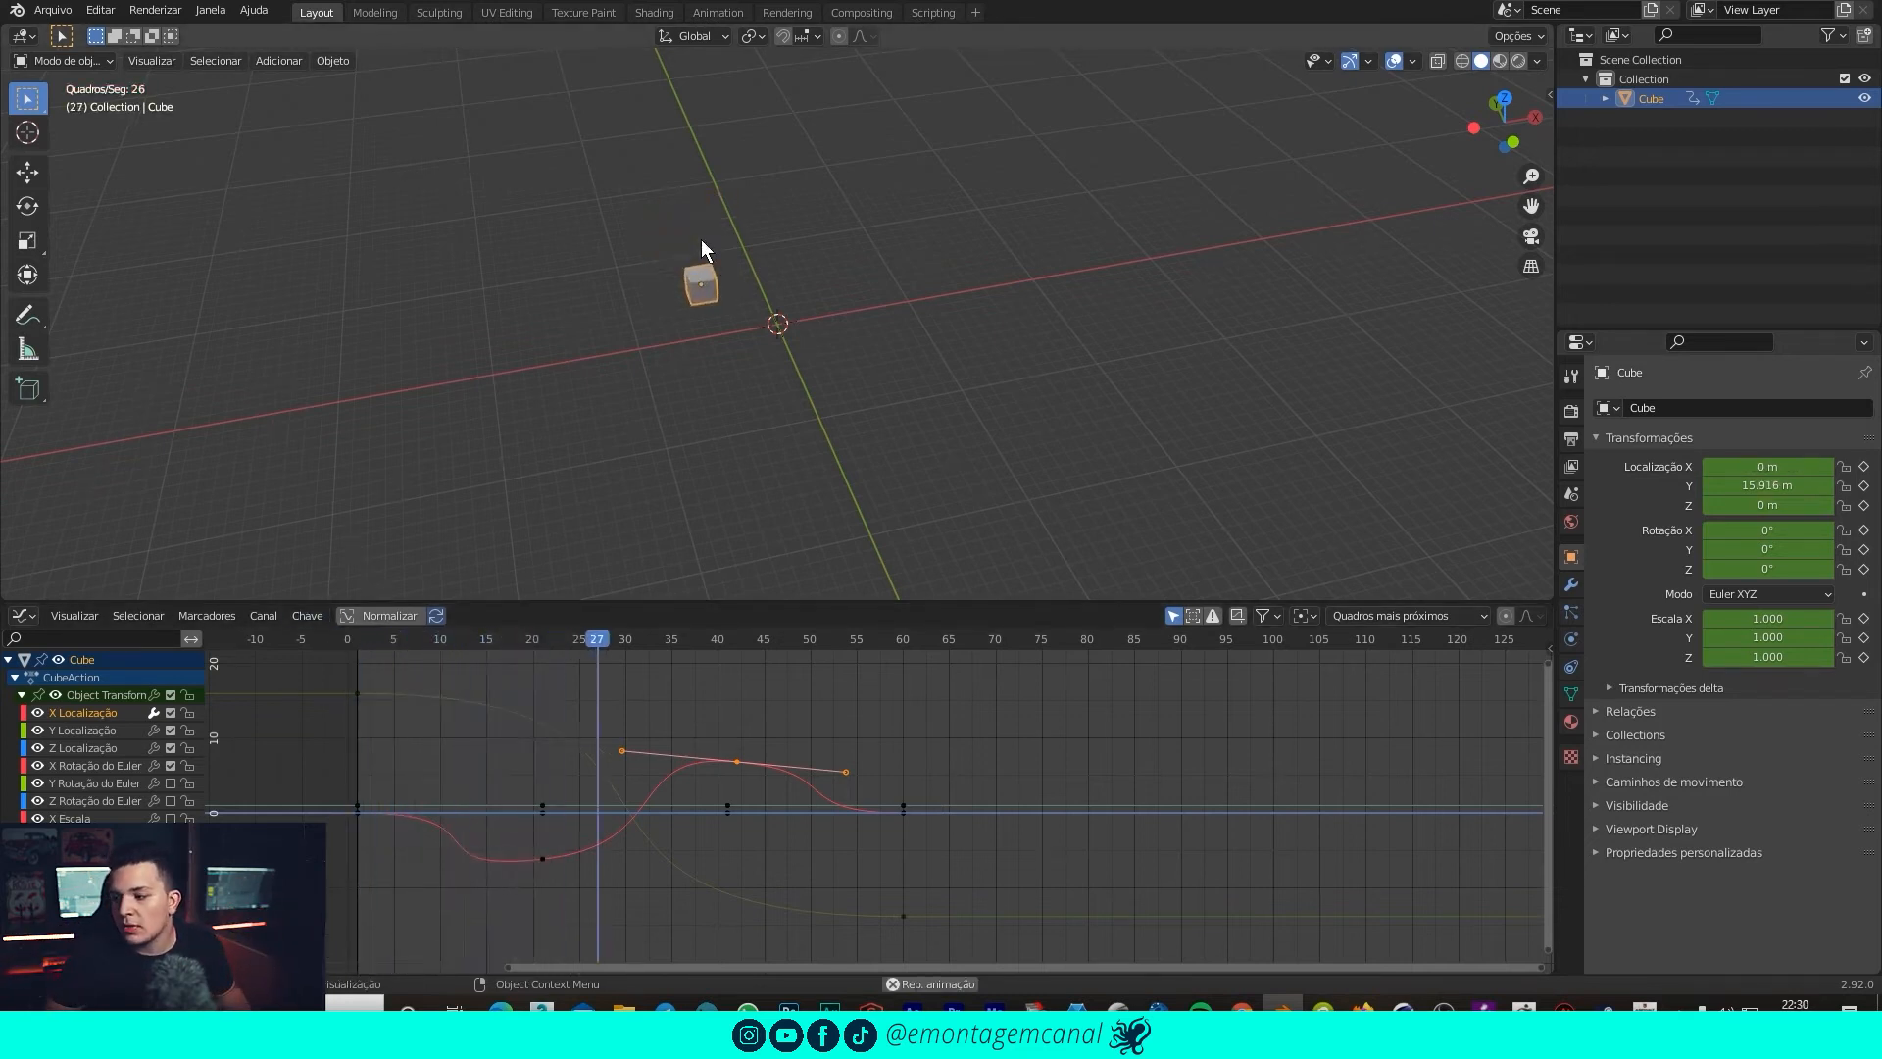
key("Escape")
left_click_drag(712, 643, 292, 598)
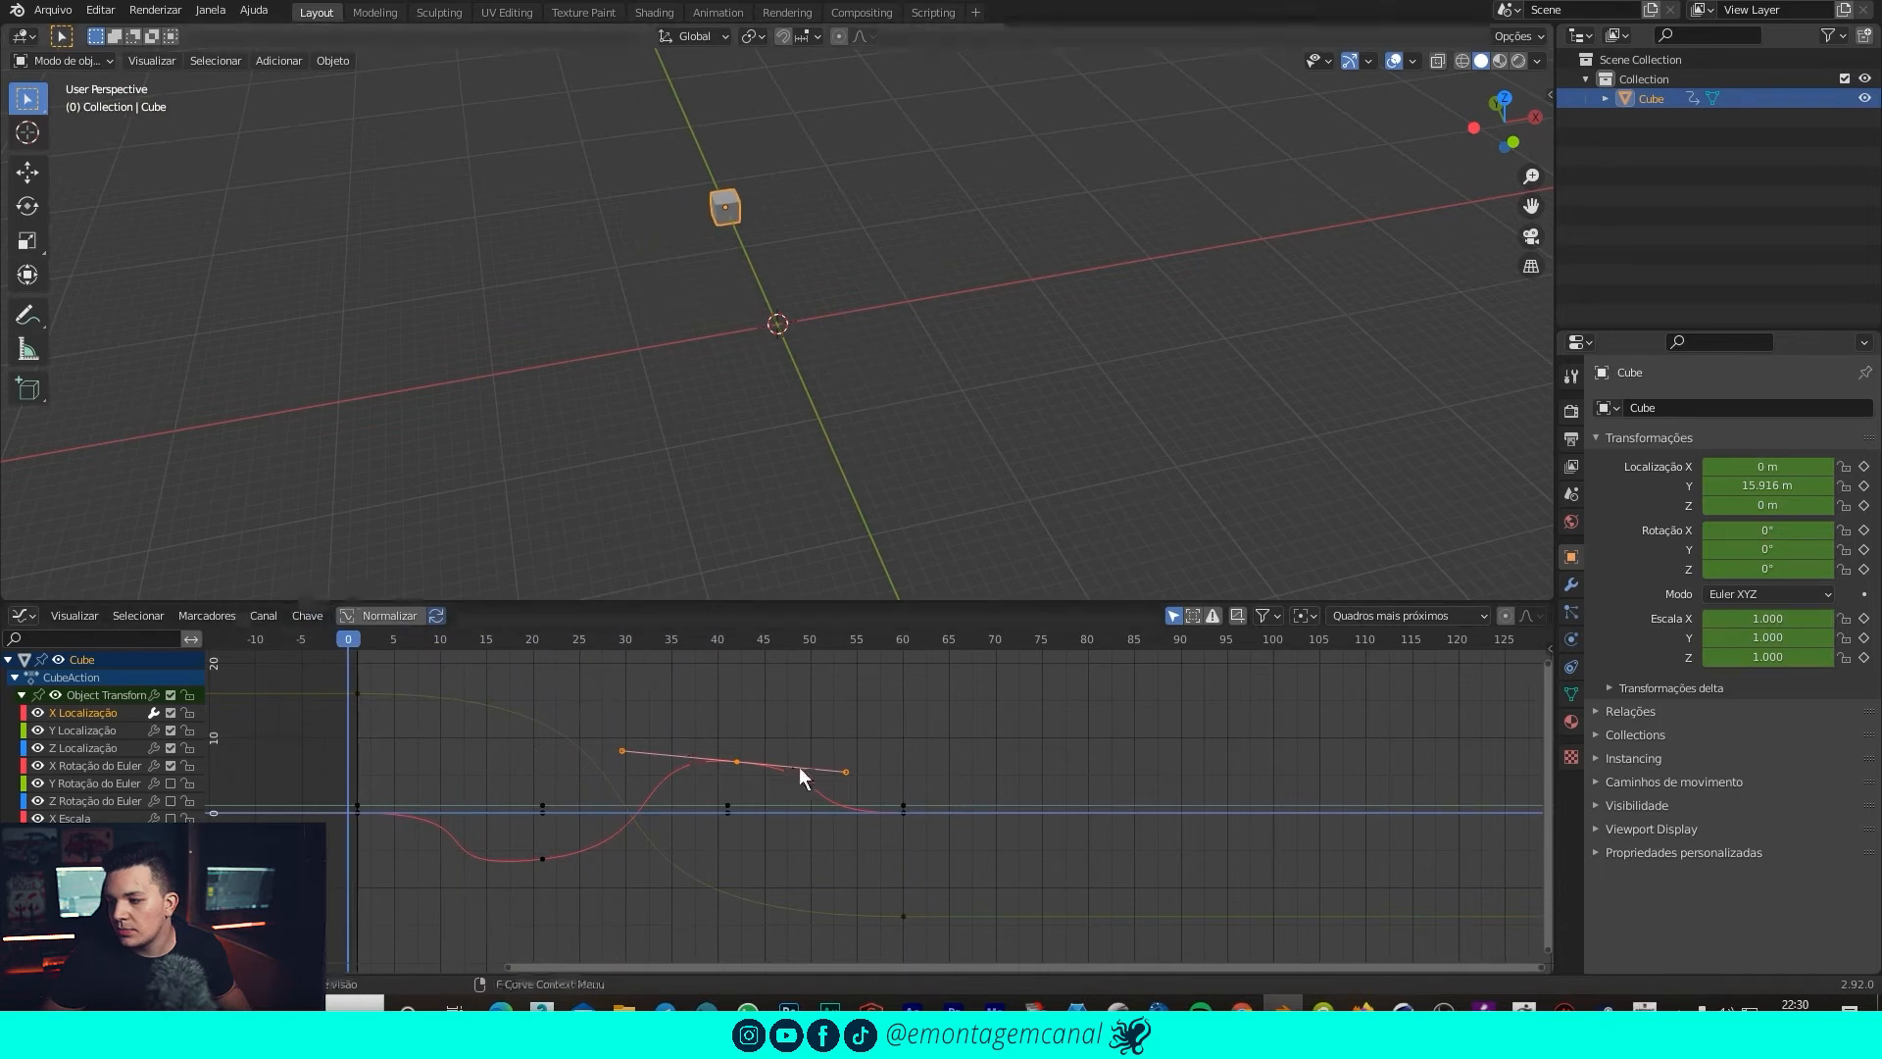
key("space")
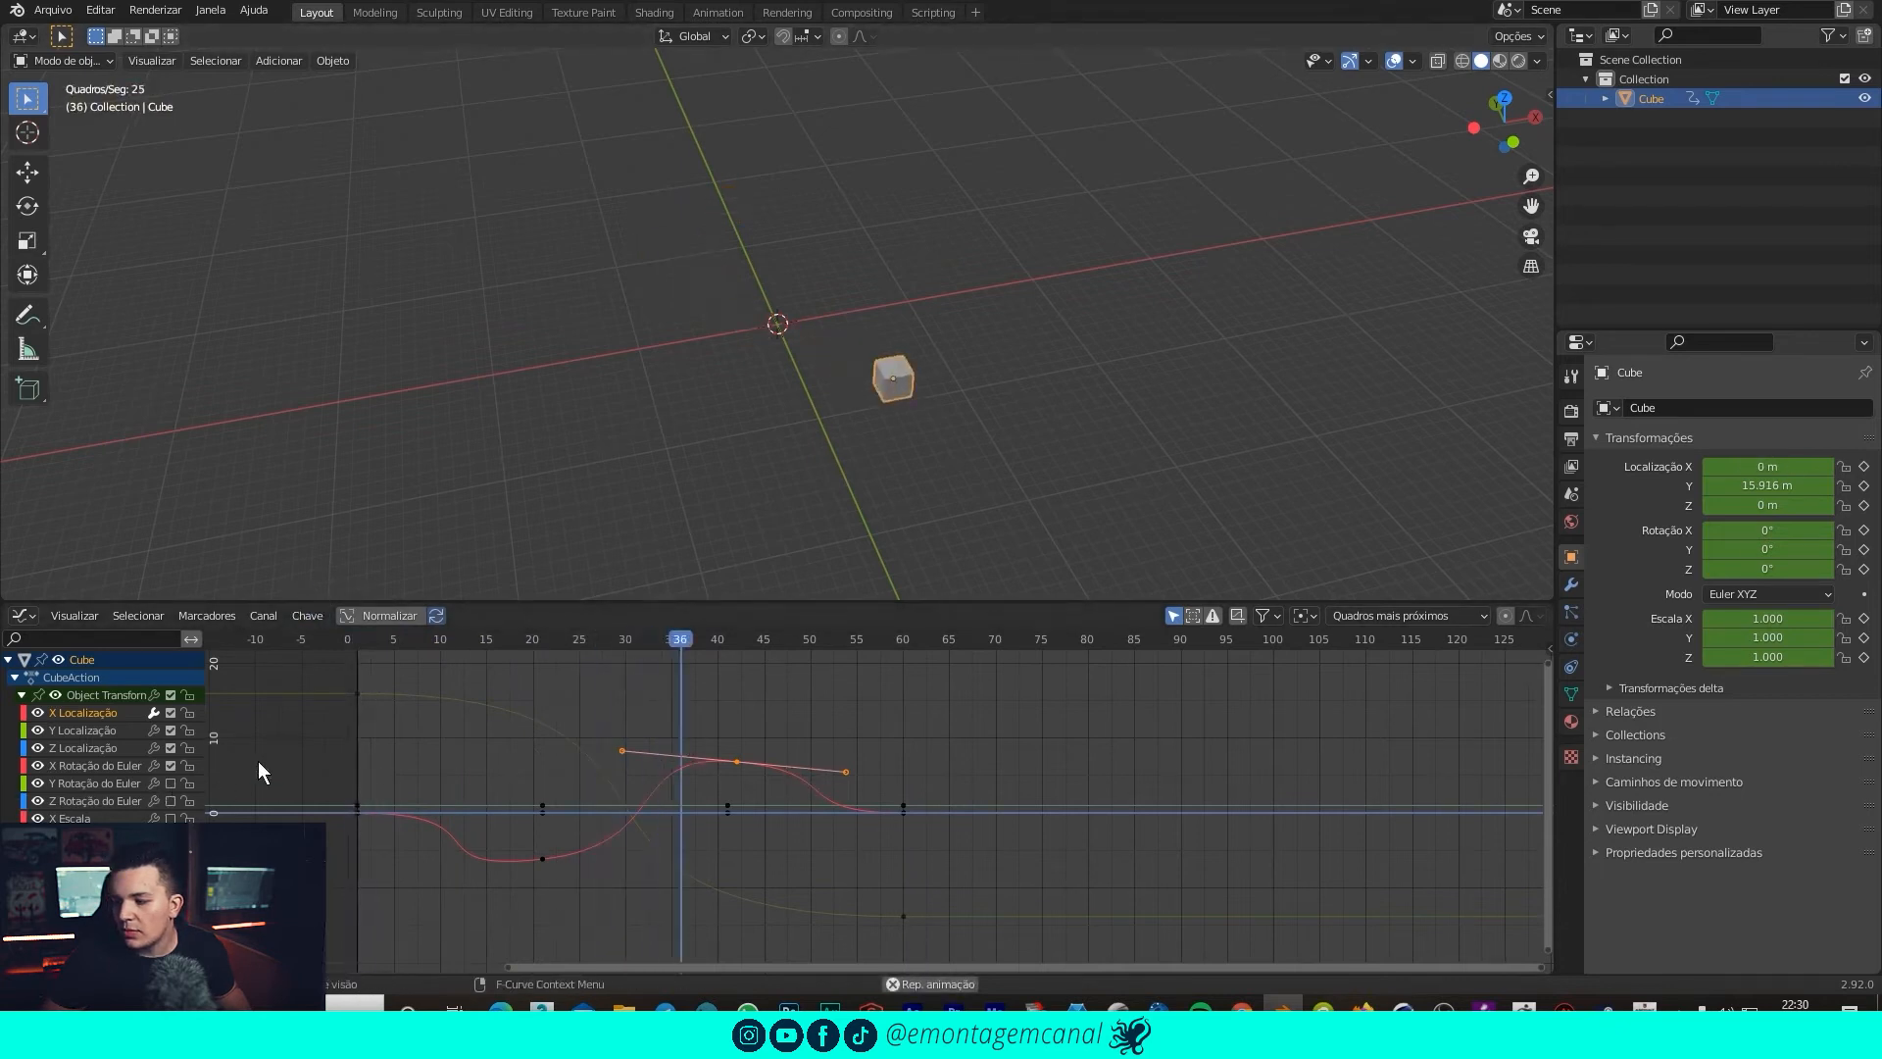
key("space")
mouse_move(658, 268)
middle_mouse_down()
mouse_move(771, 317)
mouse_move(782, 295)
mouse_move(760, 375)
mouse_move(814, 335)
mouse_move(655, 282)
middle_mouse_up()
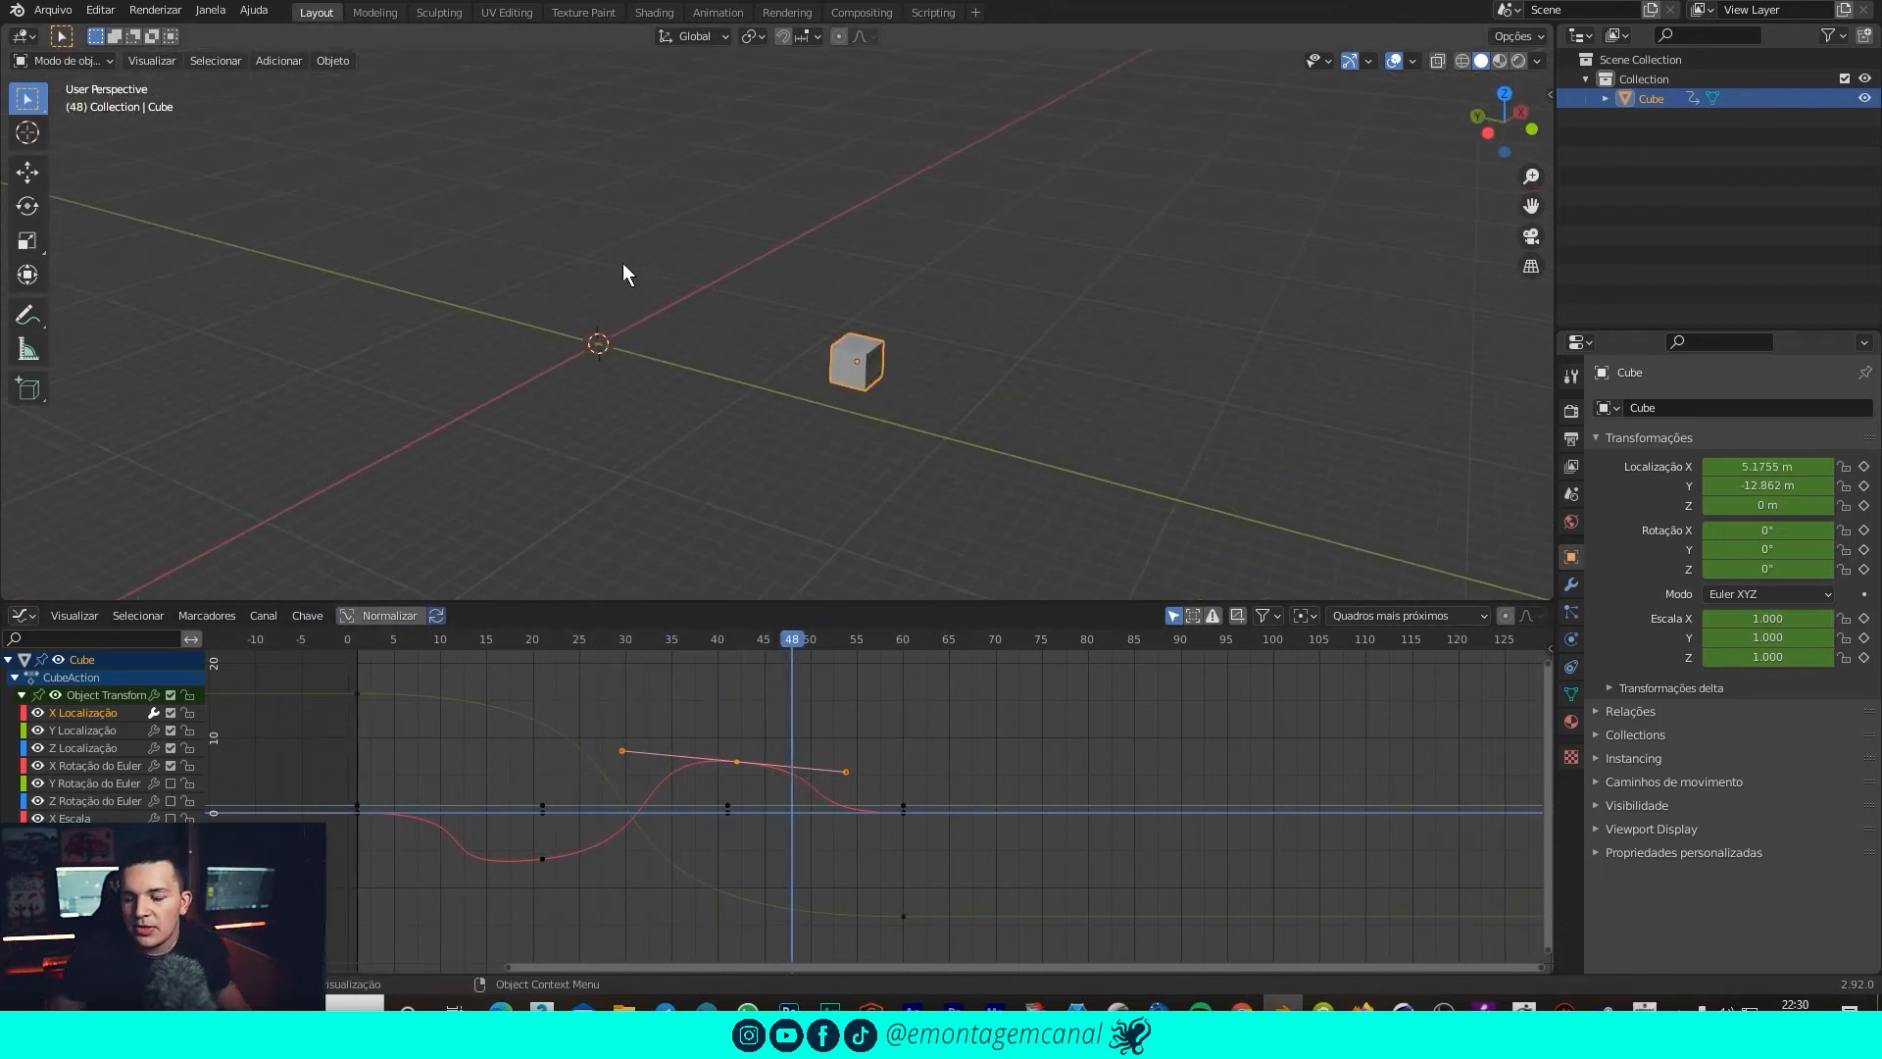
left_click(505, 644)
left_click_drag(522, 643, 357, 651)
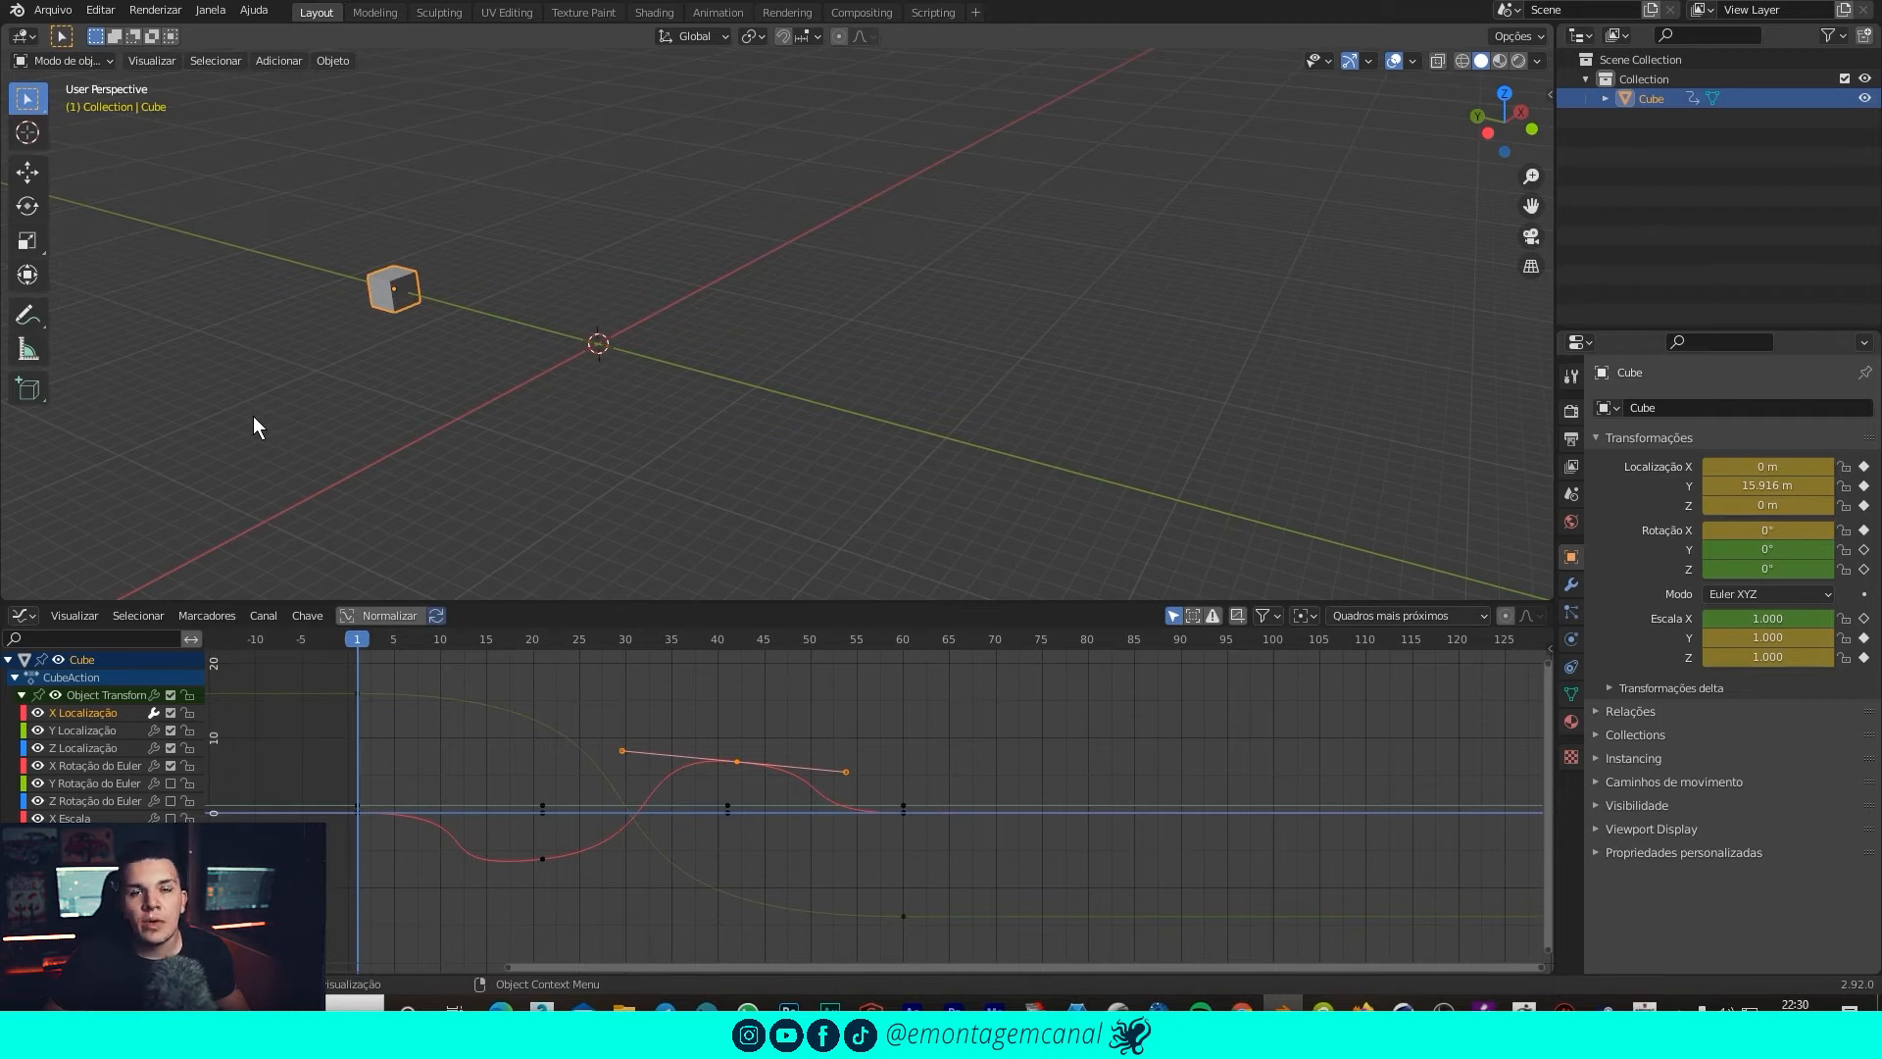
Delete the animated cube from the scene.
left_click(496, 208)
left_click_drag(511, 261, 362, 349)
key("x")
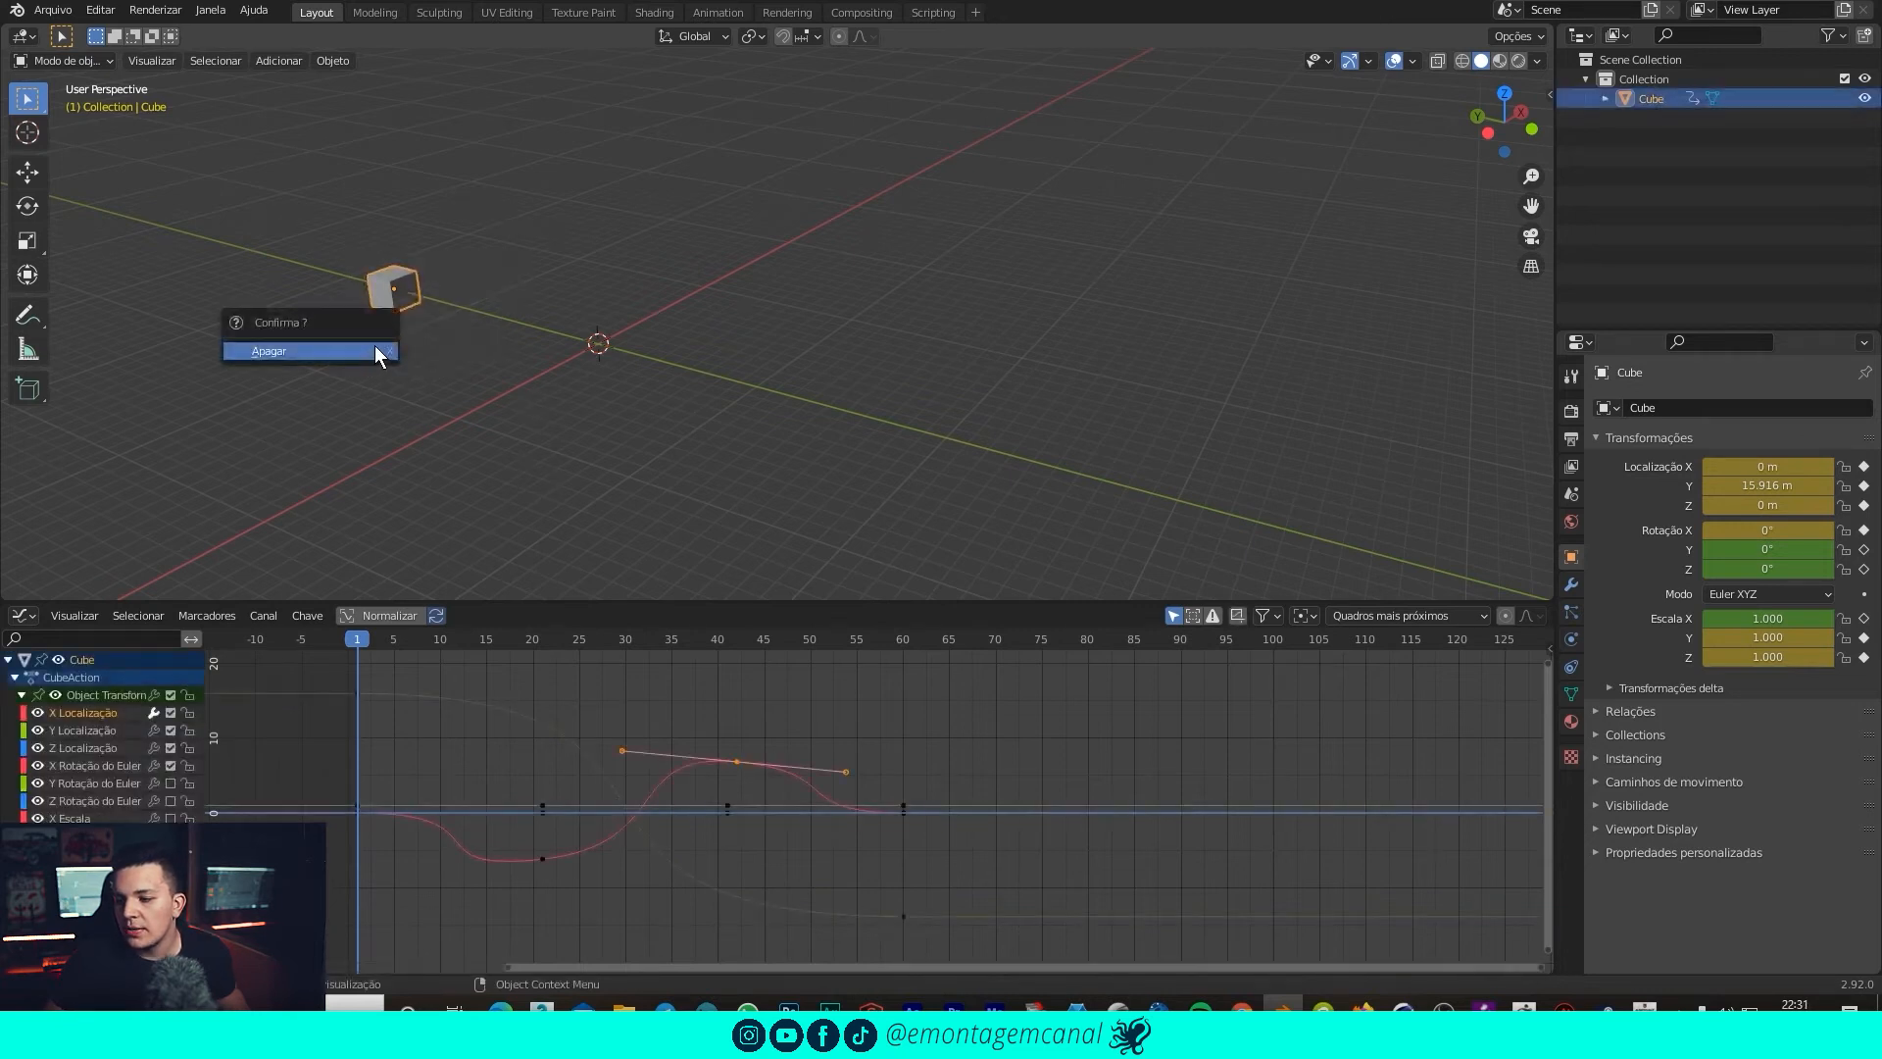
left_click(374, 345)
Add a UV sphere and, in the left view, raise it along Z to about 1.04 m.
key("shift+a")
mouse_move(498, 328)
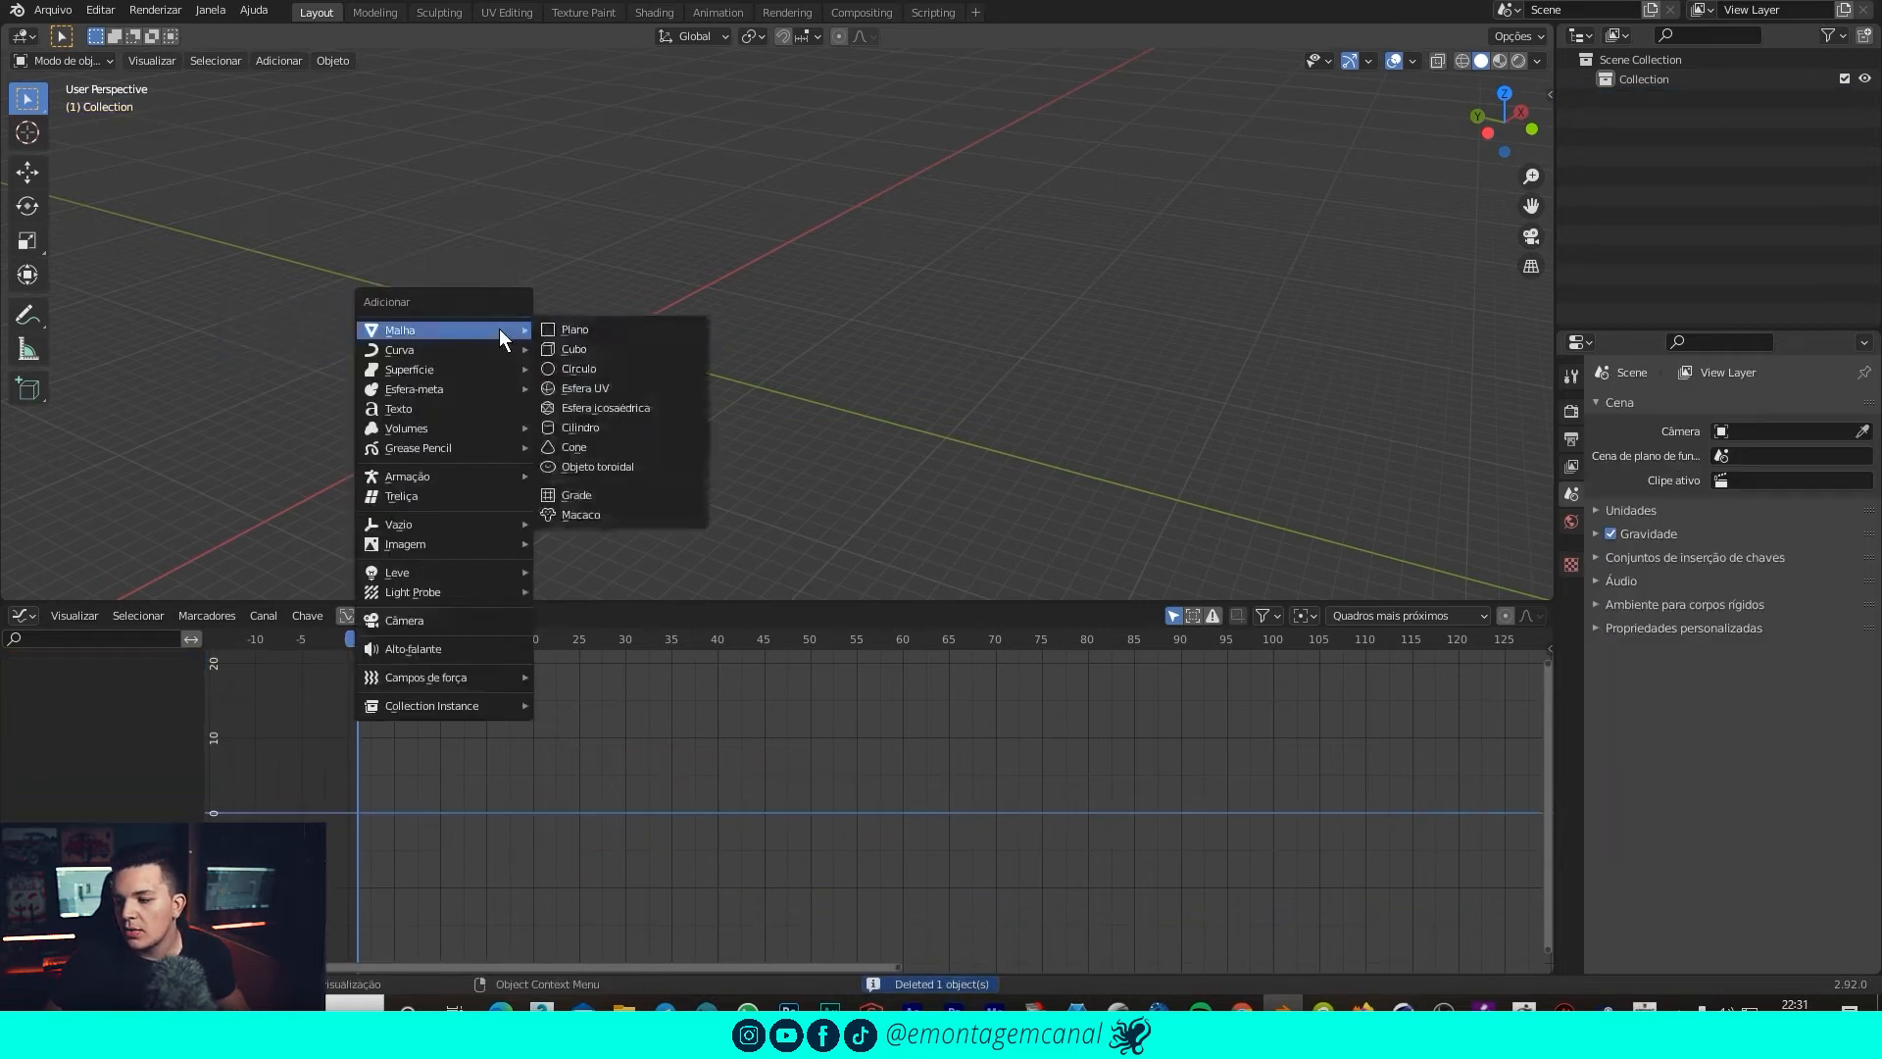
left_click(585, 388)
key("ctrl+KP_3")
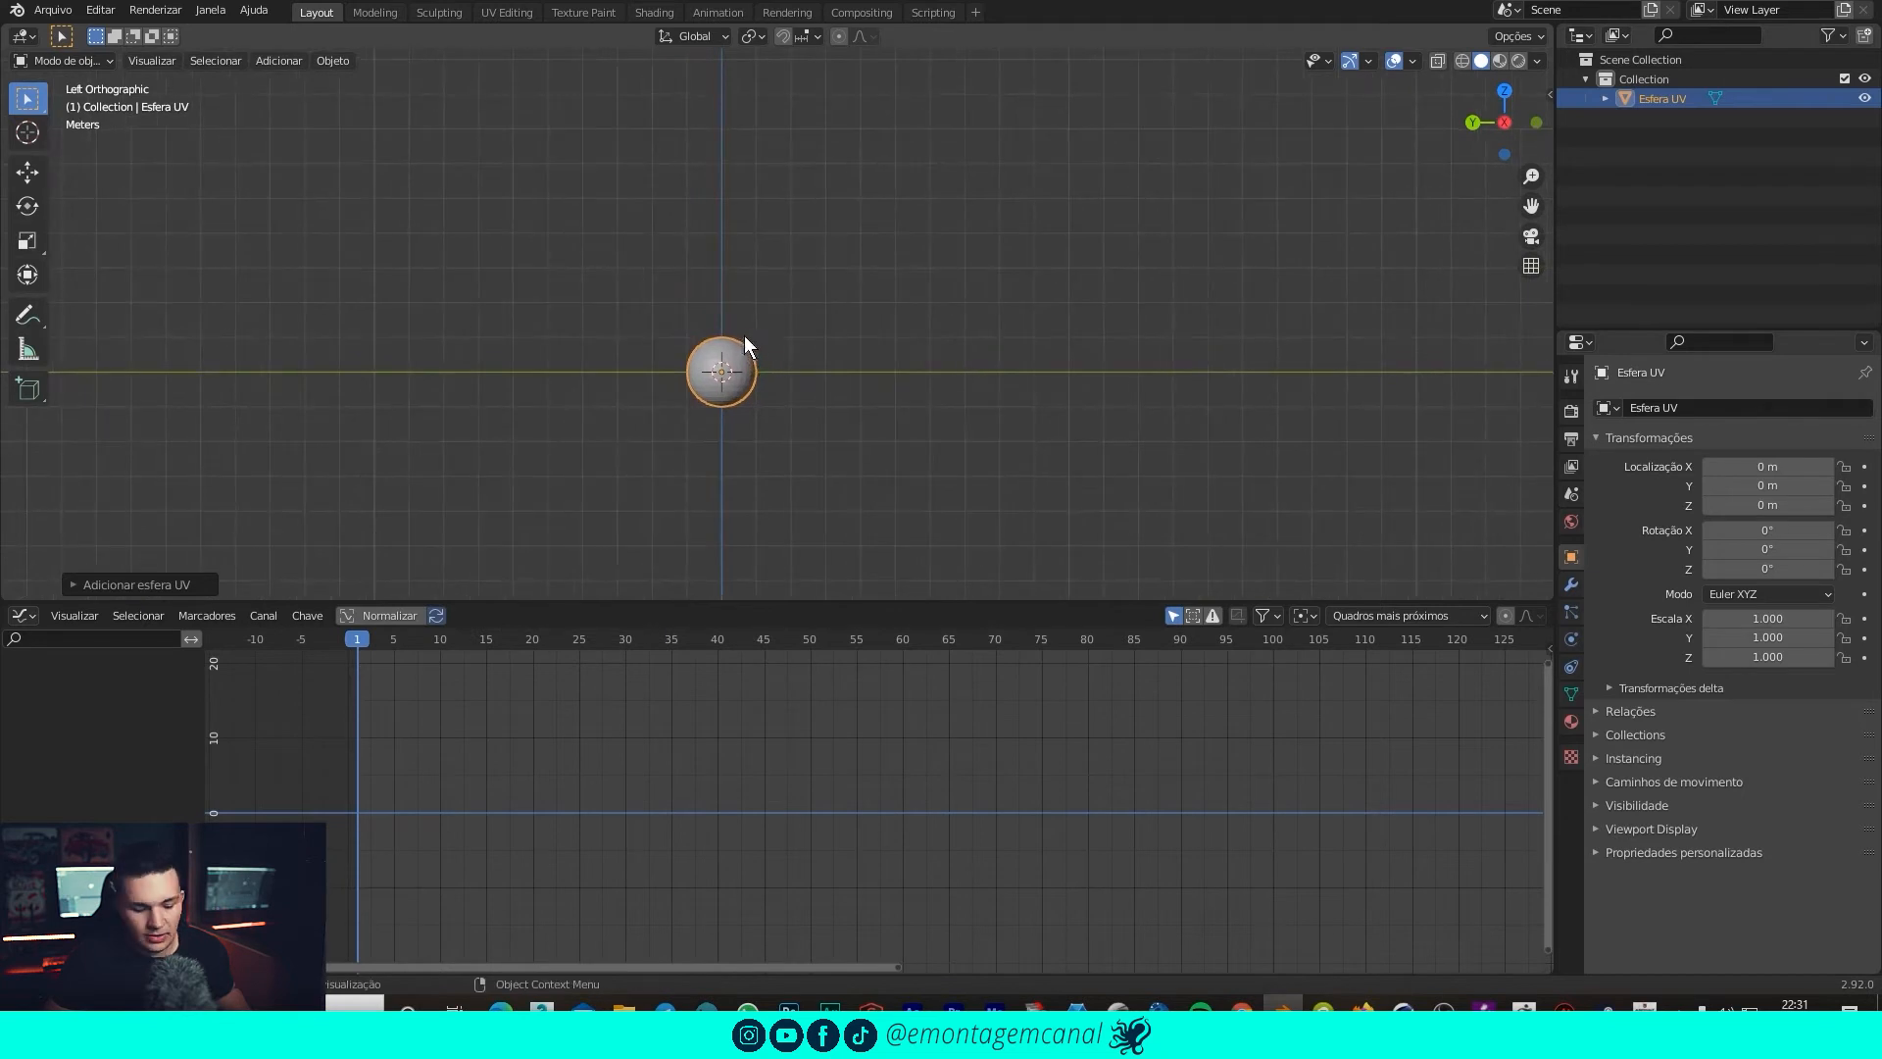
key("g")
key("x")
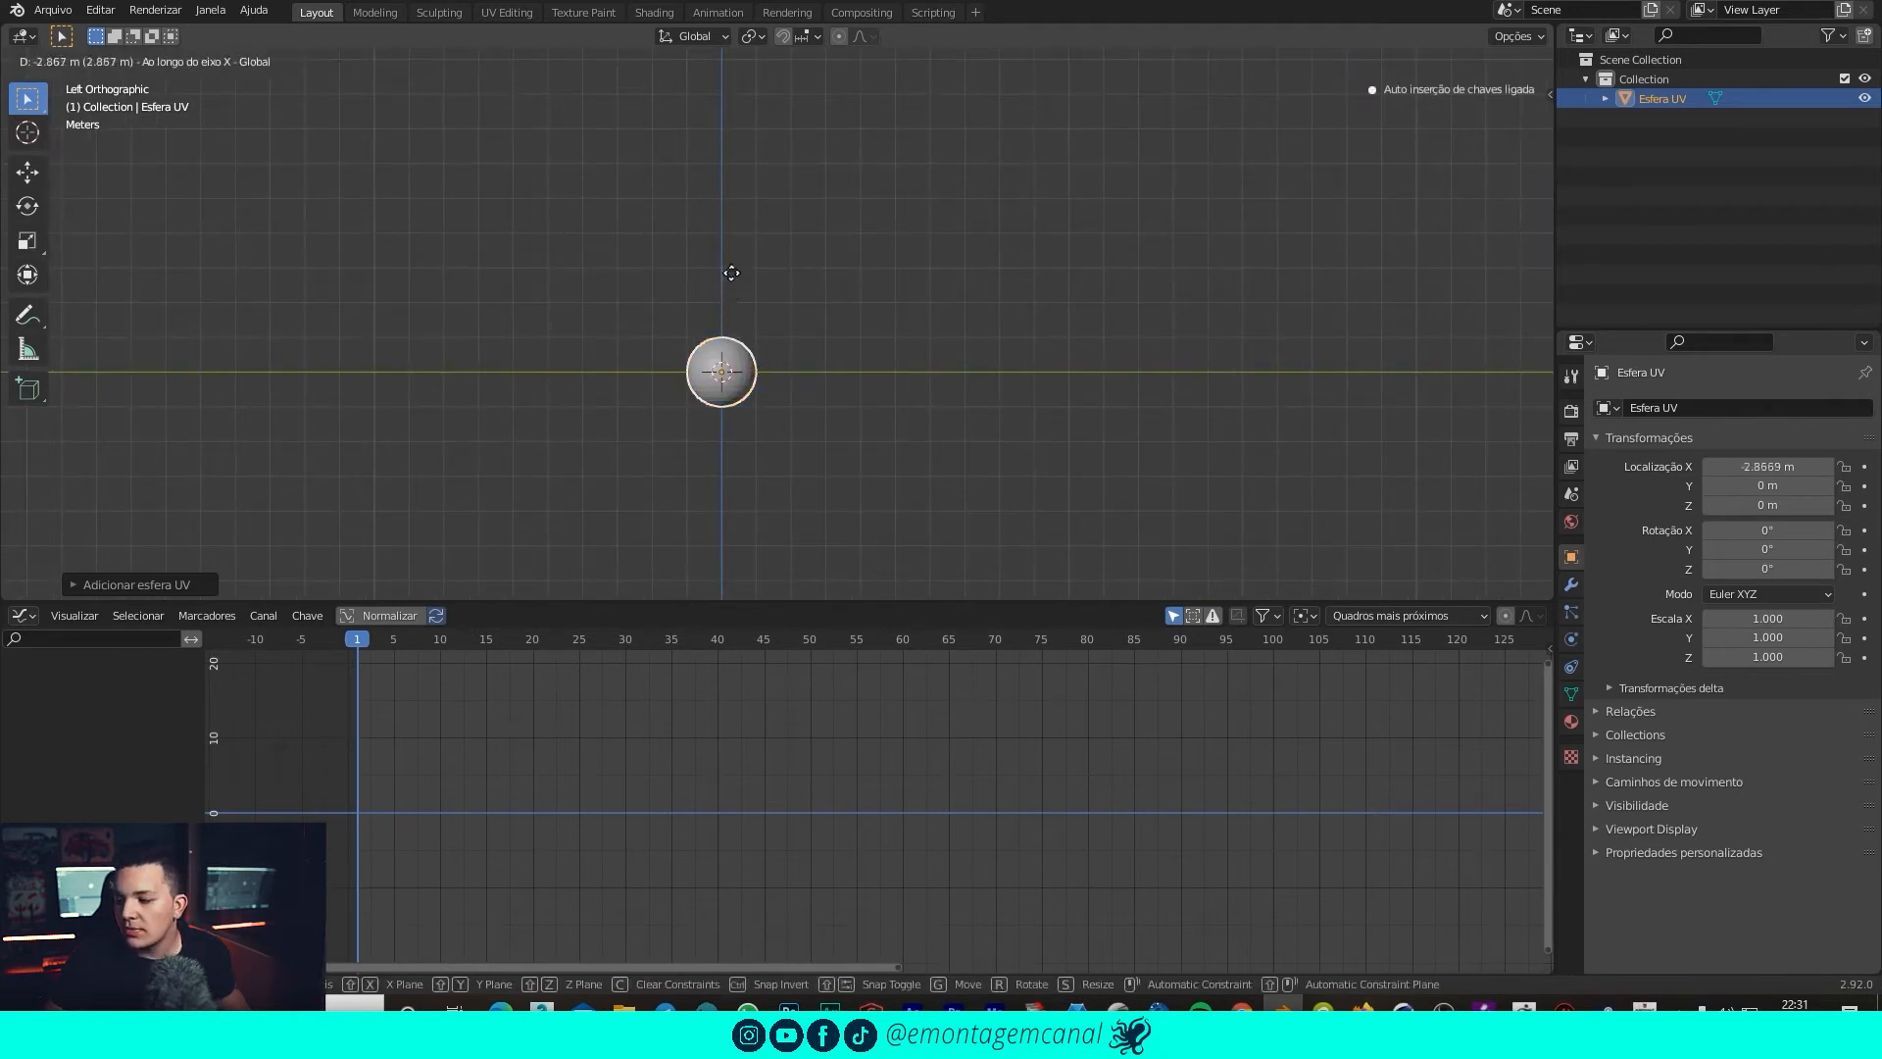
key("z")
left_click(727, 272)
scroll(727, 272, "up", 2)
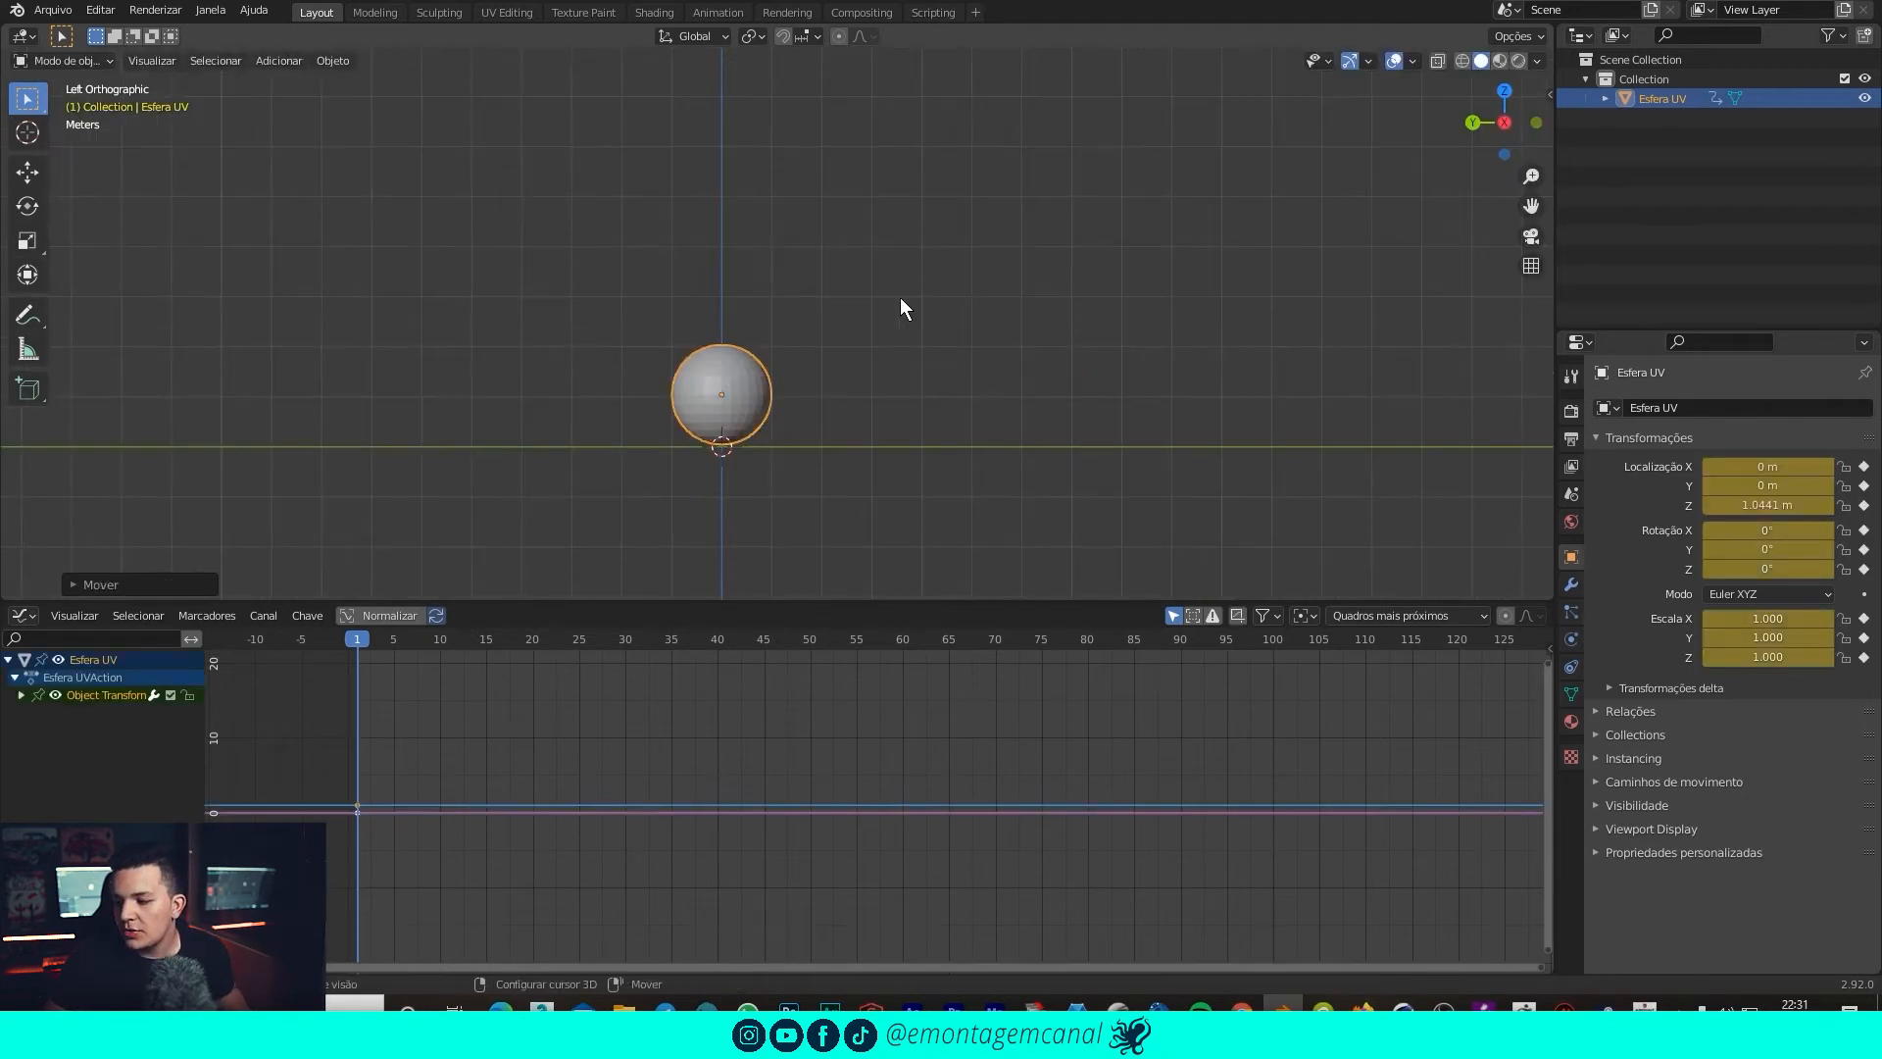
middle_click_drag(899, 297, 849, 274, "shift")
middle_click_drag(682, 280, 638, 289, "shift")
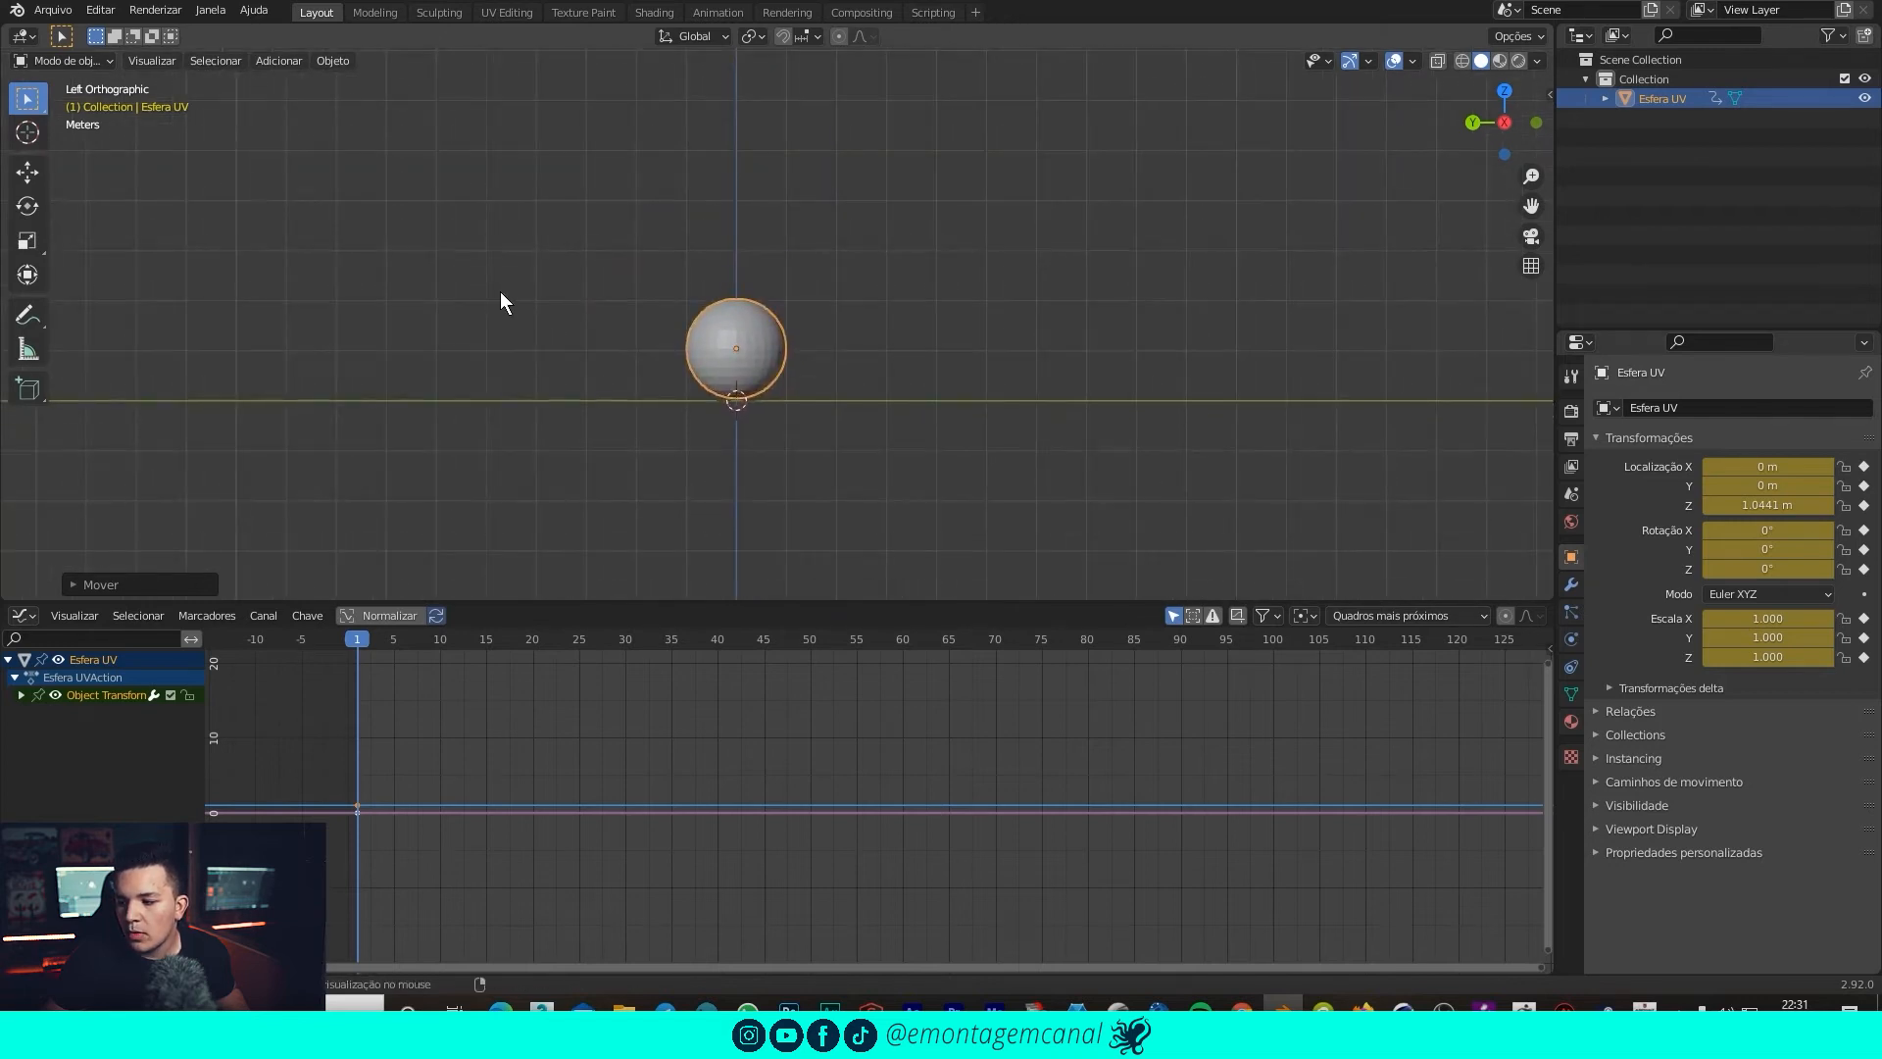
Switch the viewport to the back view and set the current frame to 1.
key("Left")
key("ctrl+KP_1")
middle_click_drag(973, 302, 661, 267, "shift")
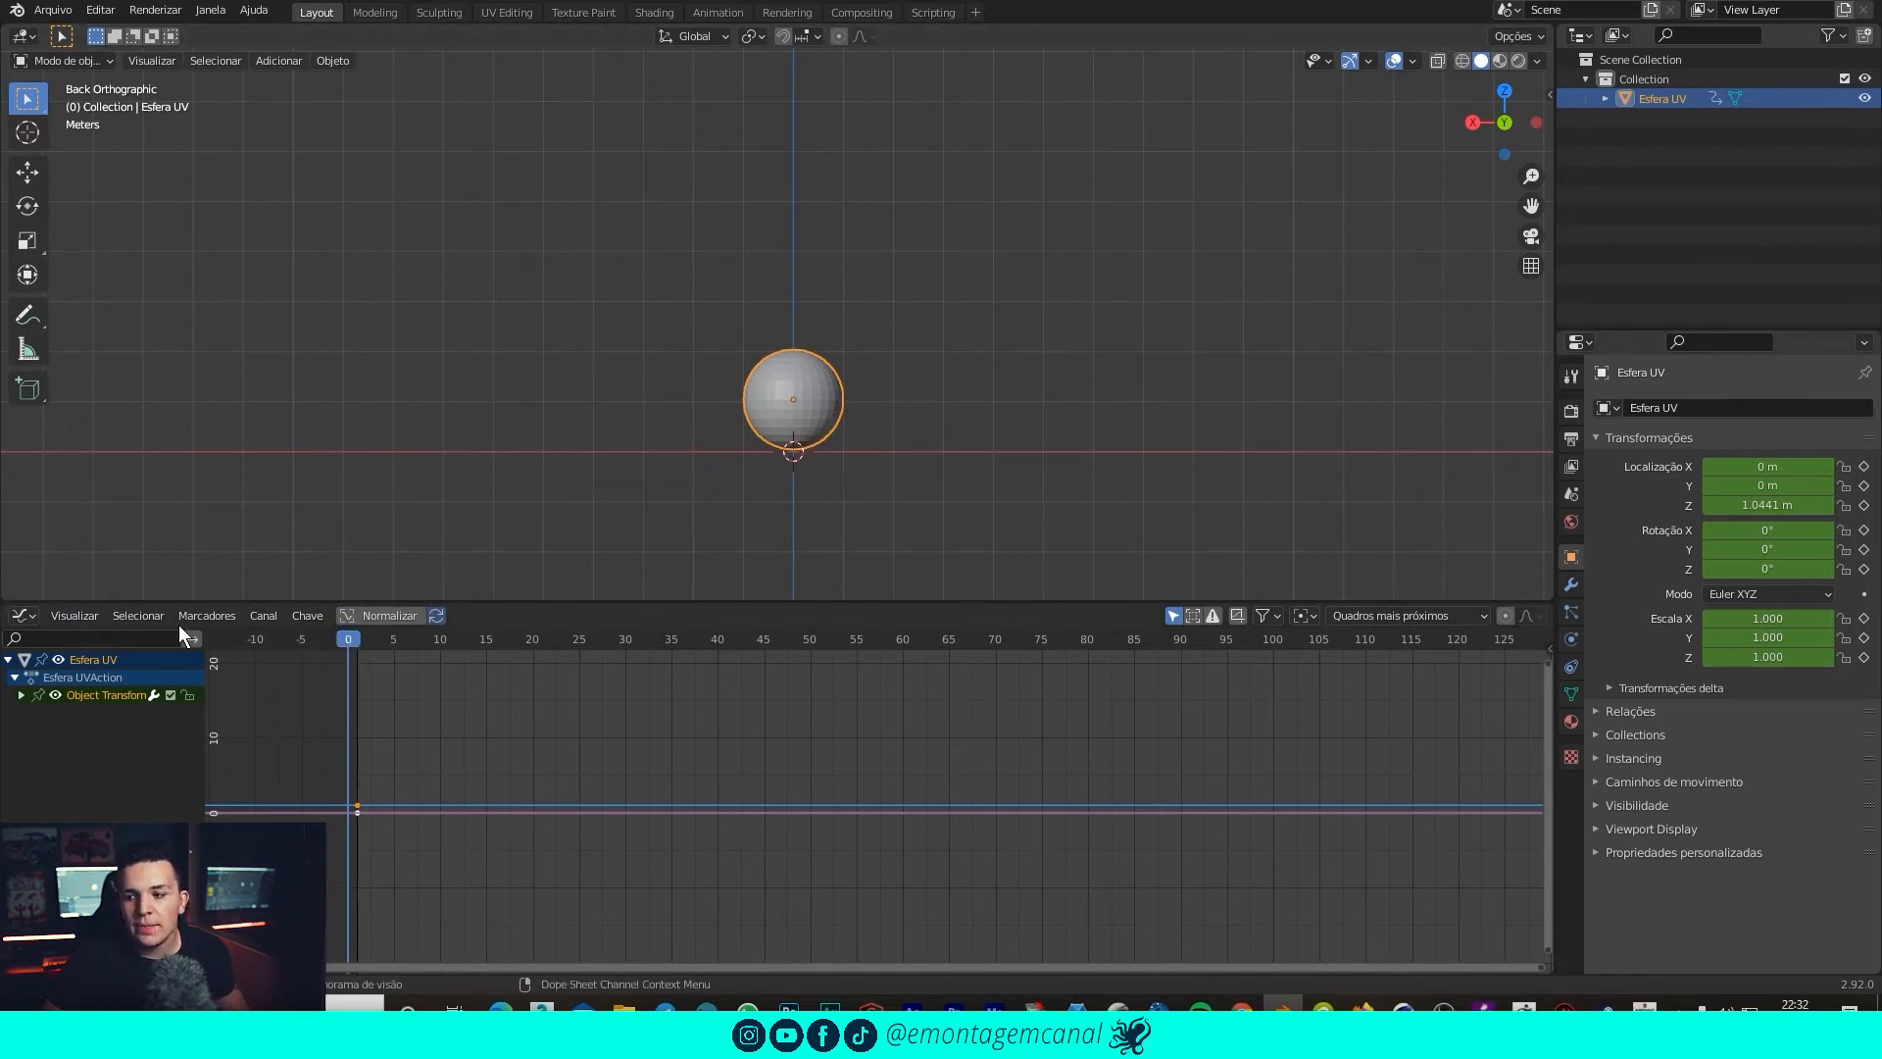
left_click(358, 640)
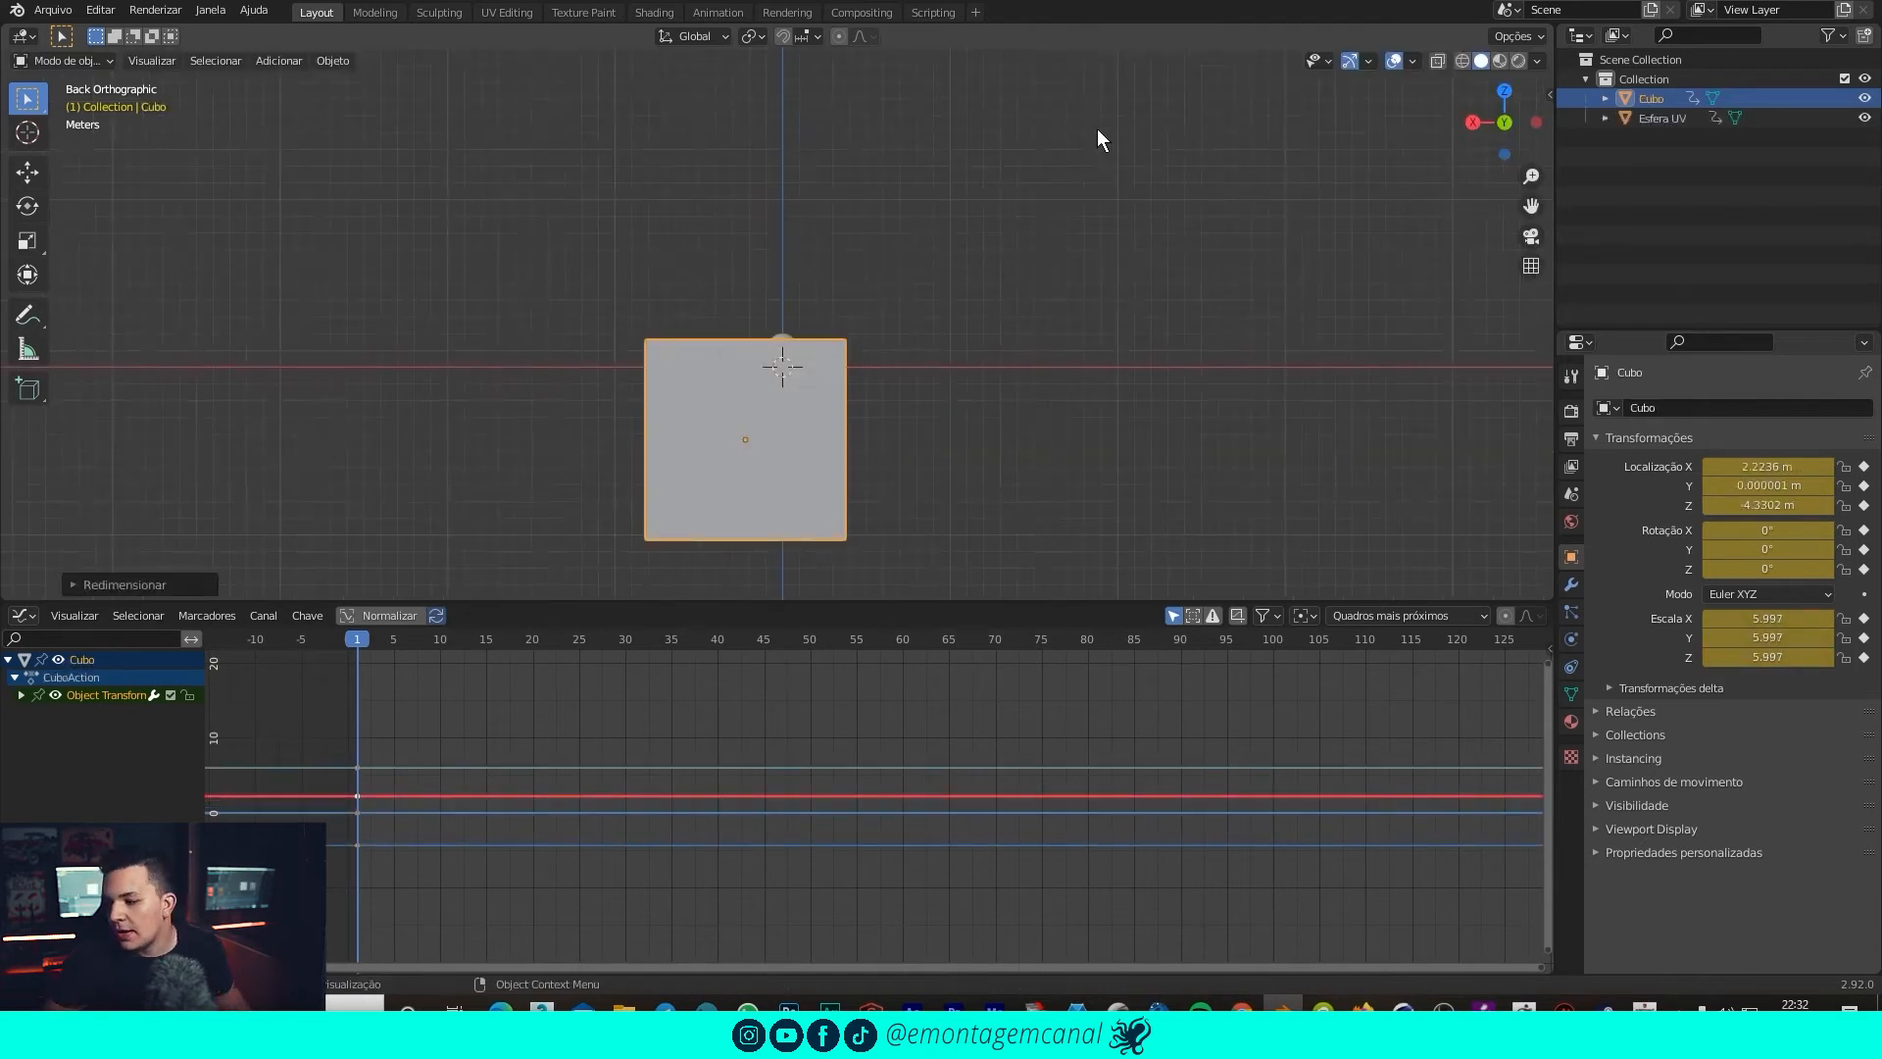
Move and scale the large cube into a platform with its top directly beneath the sphere.
key("g")
left_click(883, 491)
key("s")
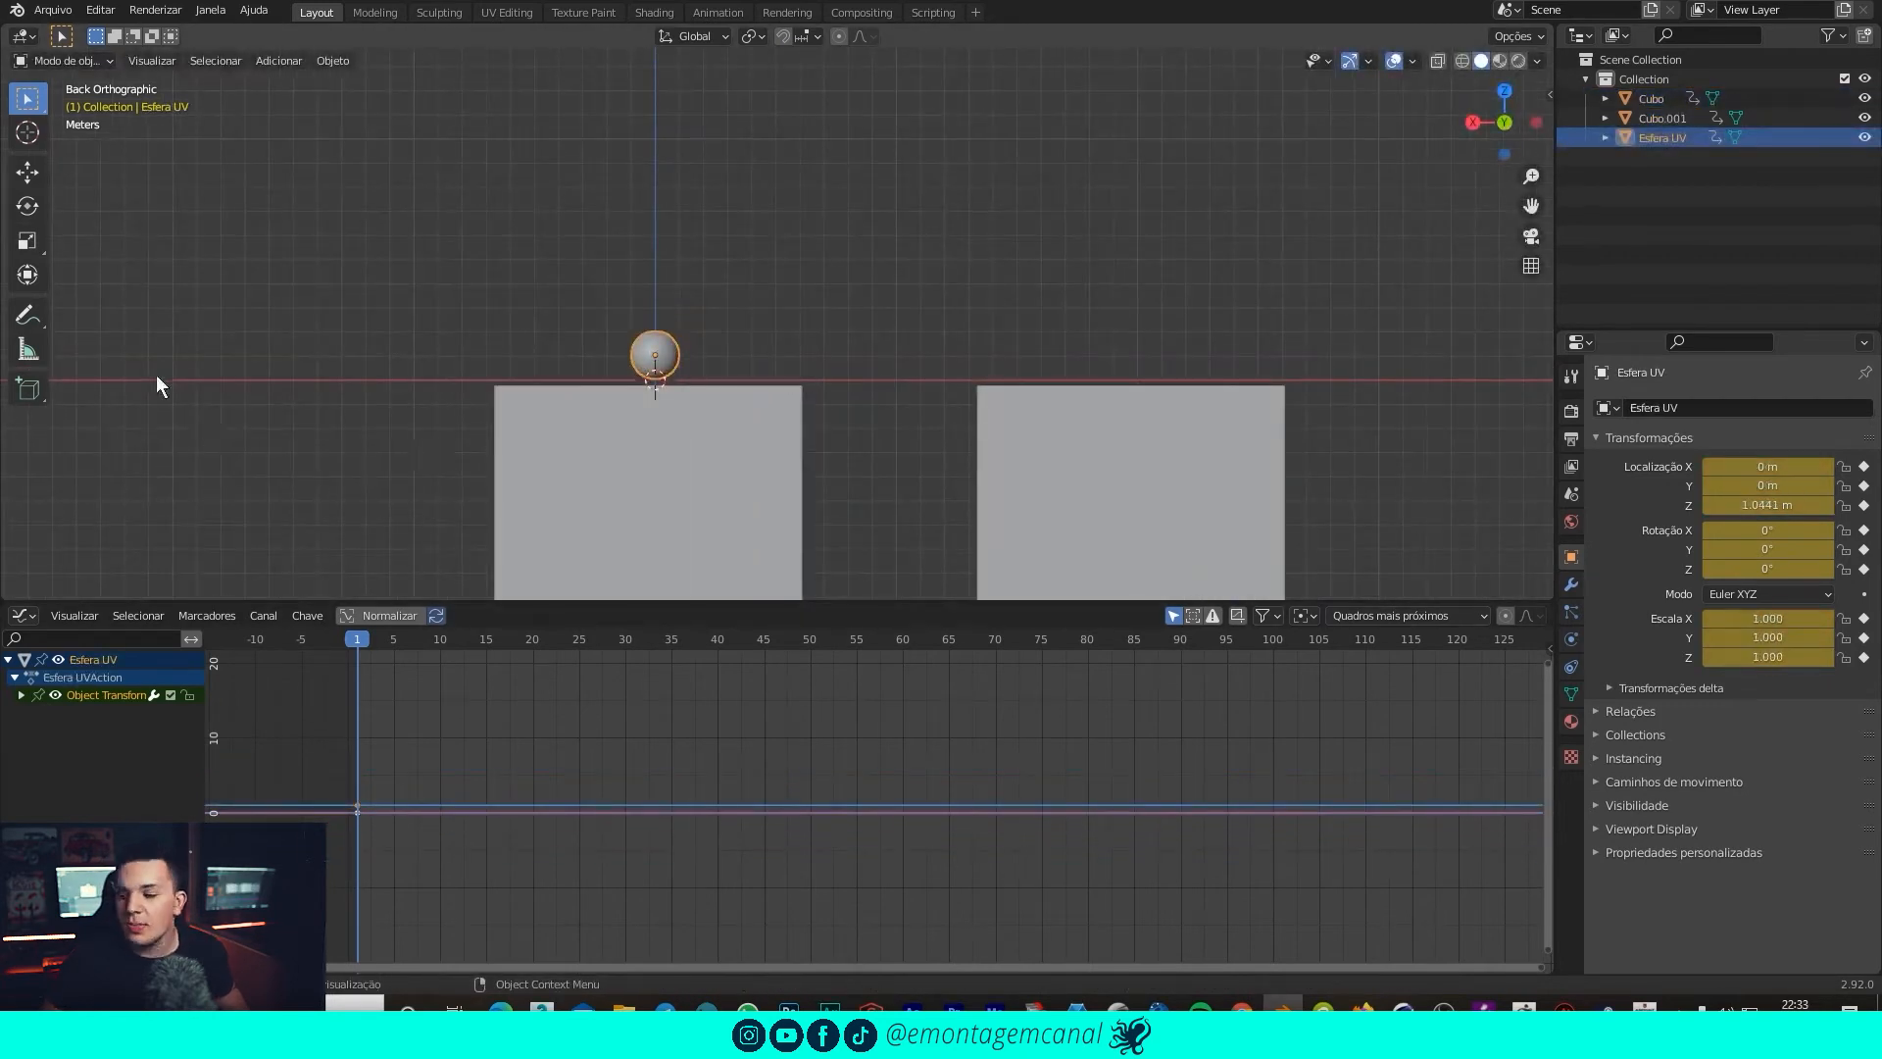
Rest the sphere on its platform at about X -0.12 m, Z 0.76 m and switch the Graph Editor to the Dope Sheet.
key("g")
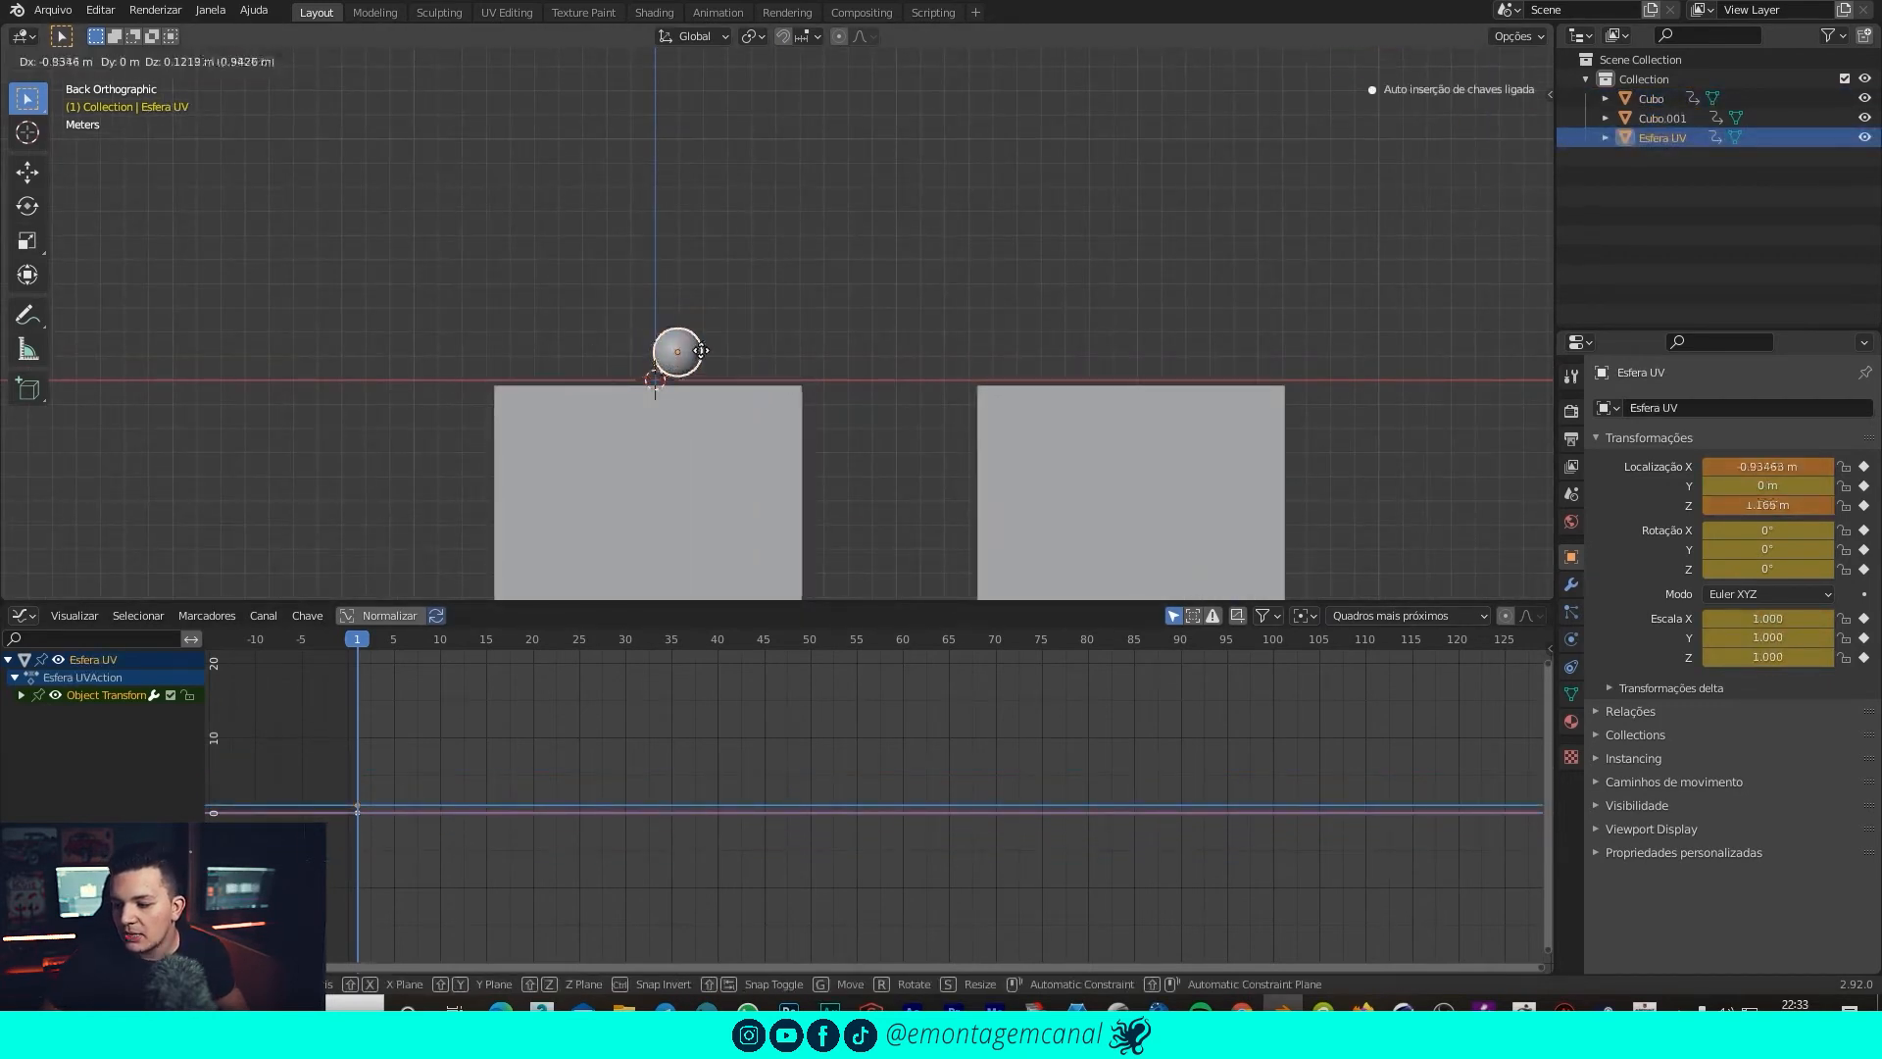
left_click(681, 359)
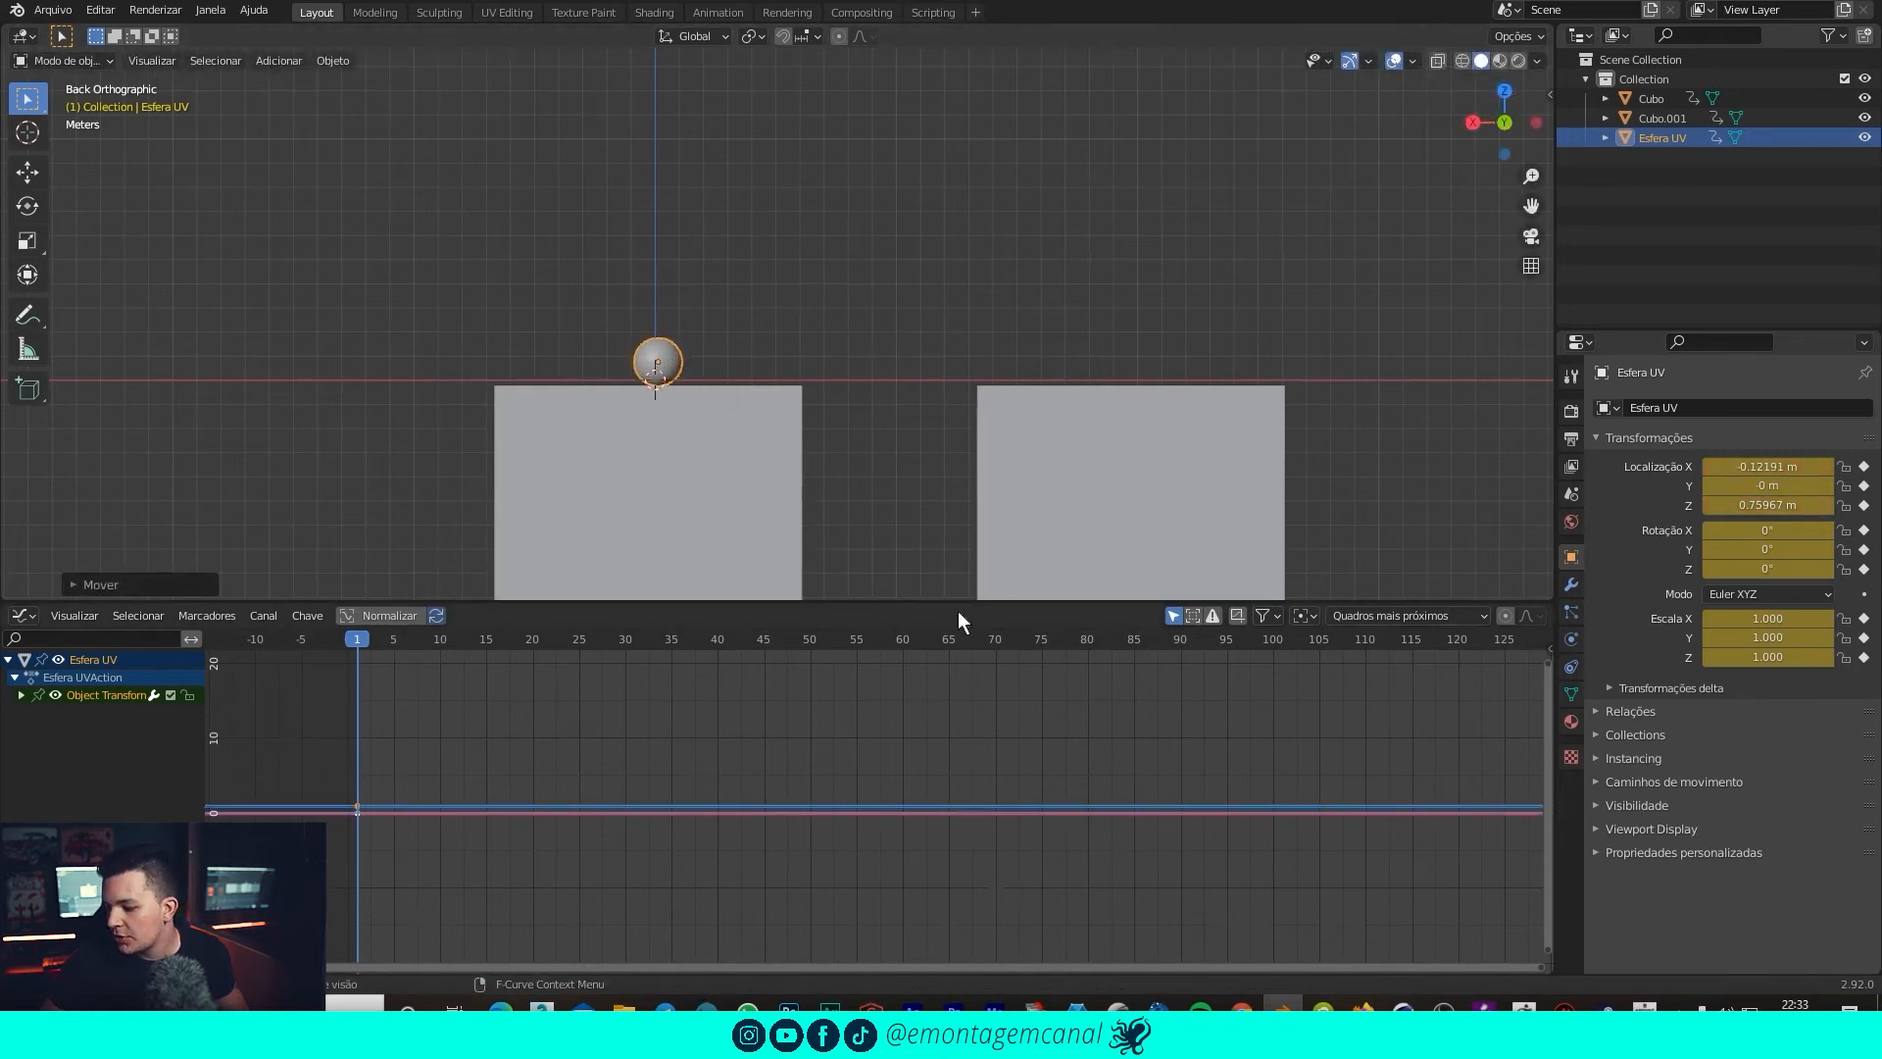
key("ctrl+Tab")
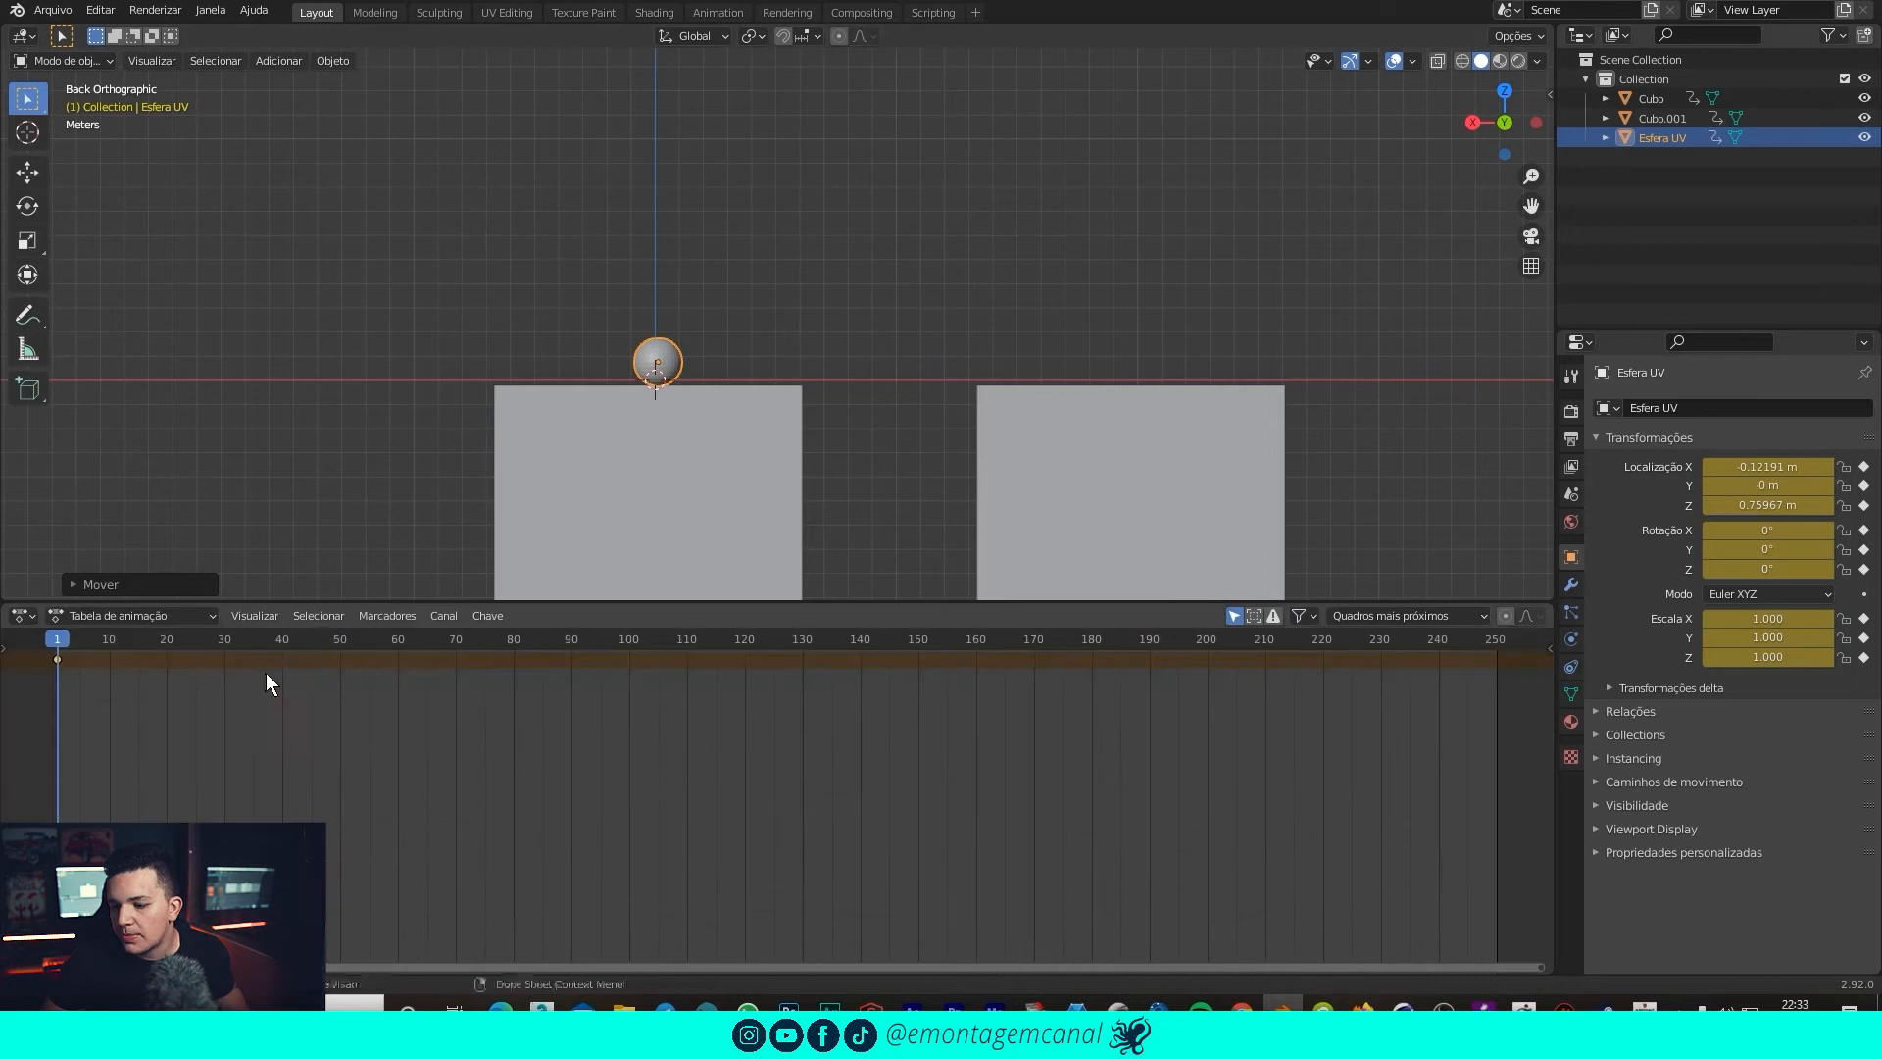
Switch to the Animation workspace, enlarge its Dope Sheet and set the main viewport to the back view.
left_click(702, 13)
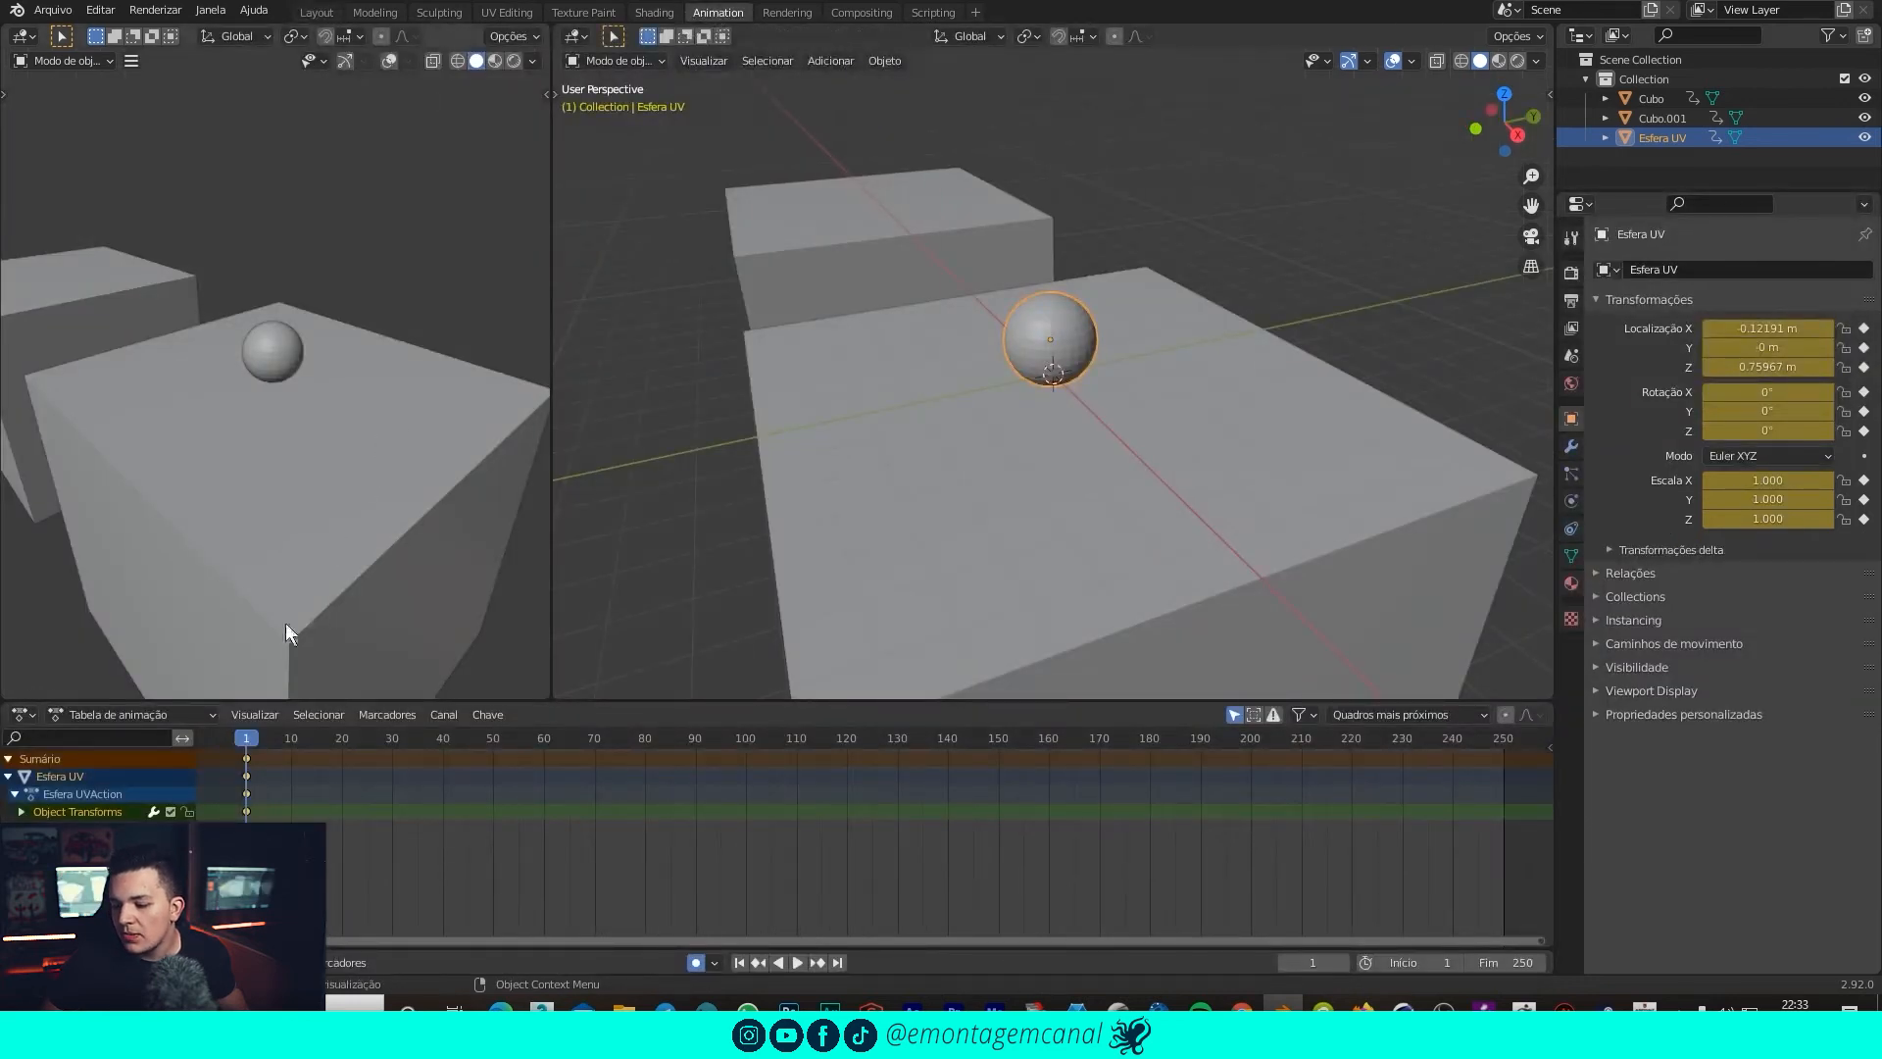
left_click_drag(249, 698, 294, 574)
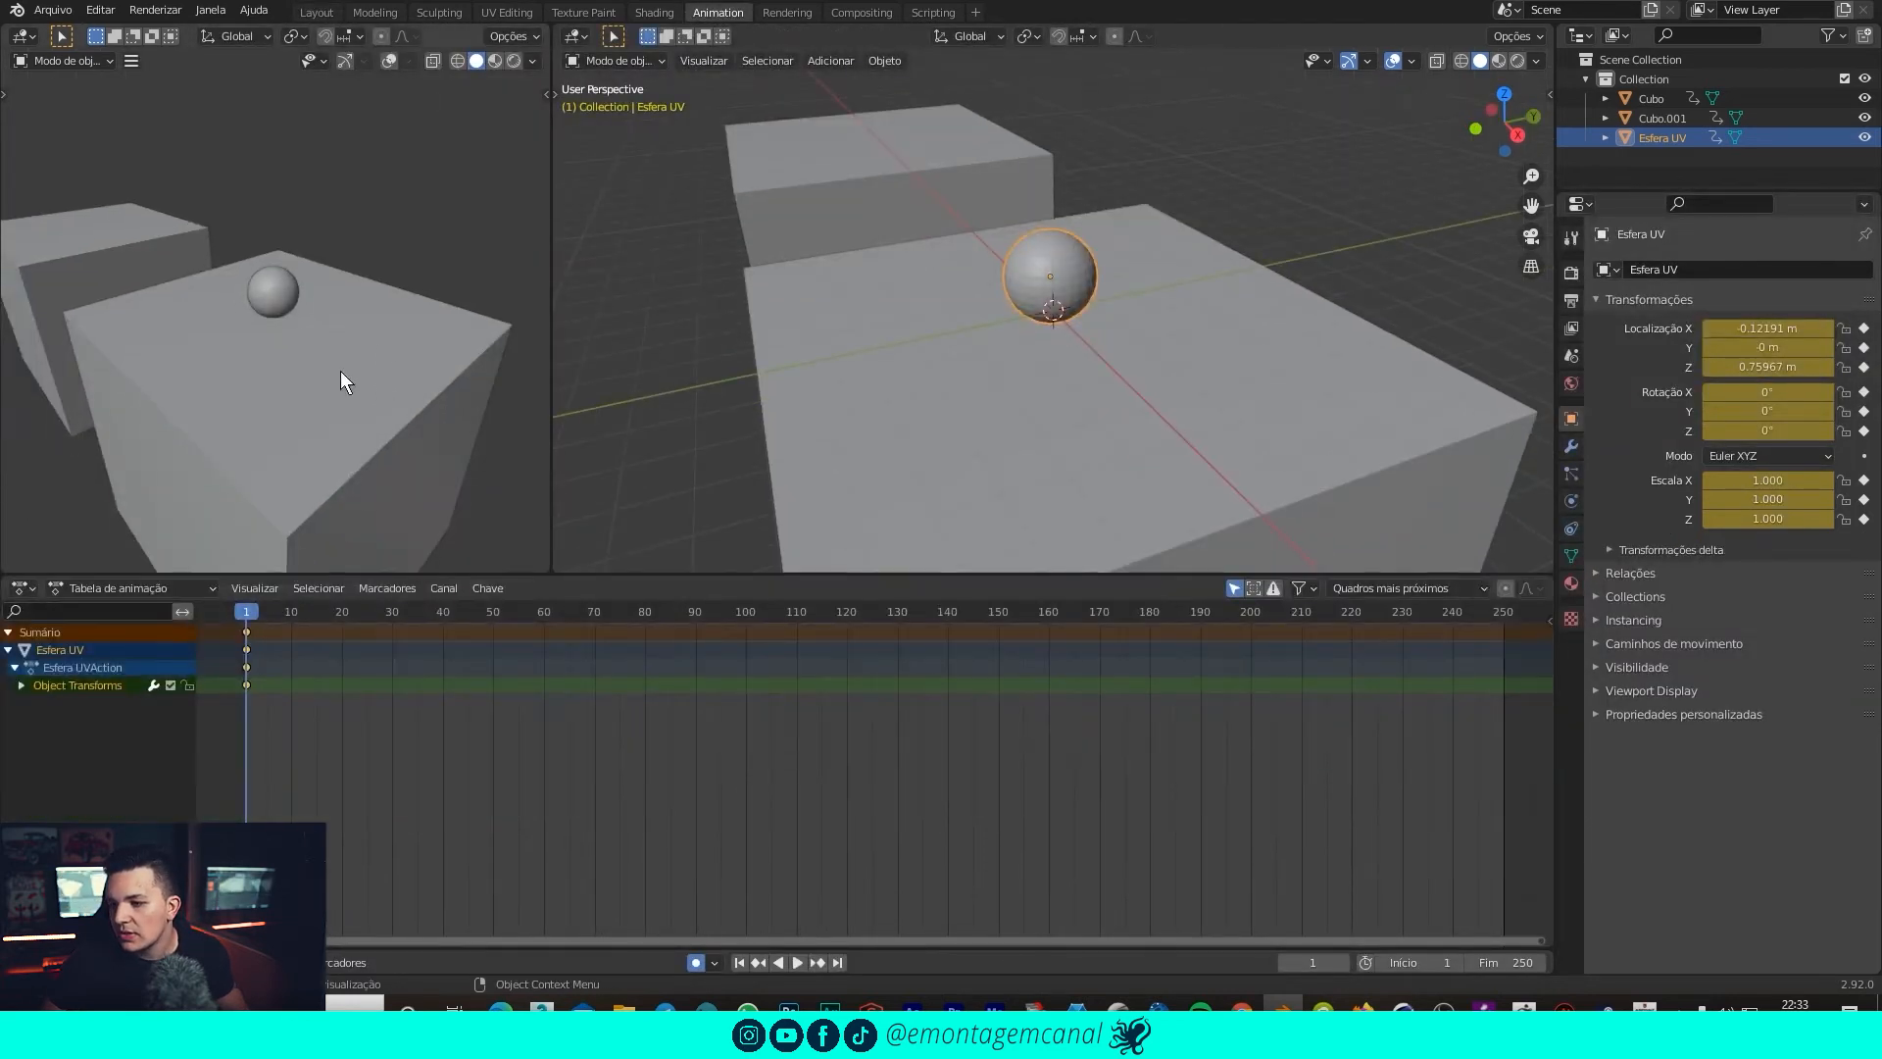
key("ctrl+KP_1")
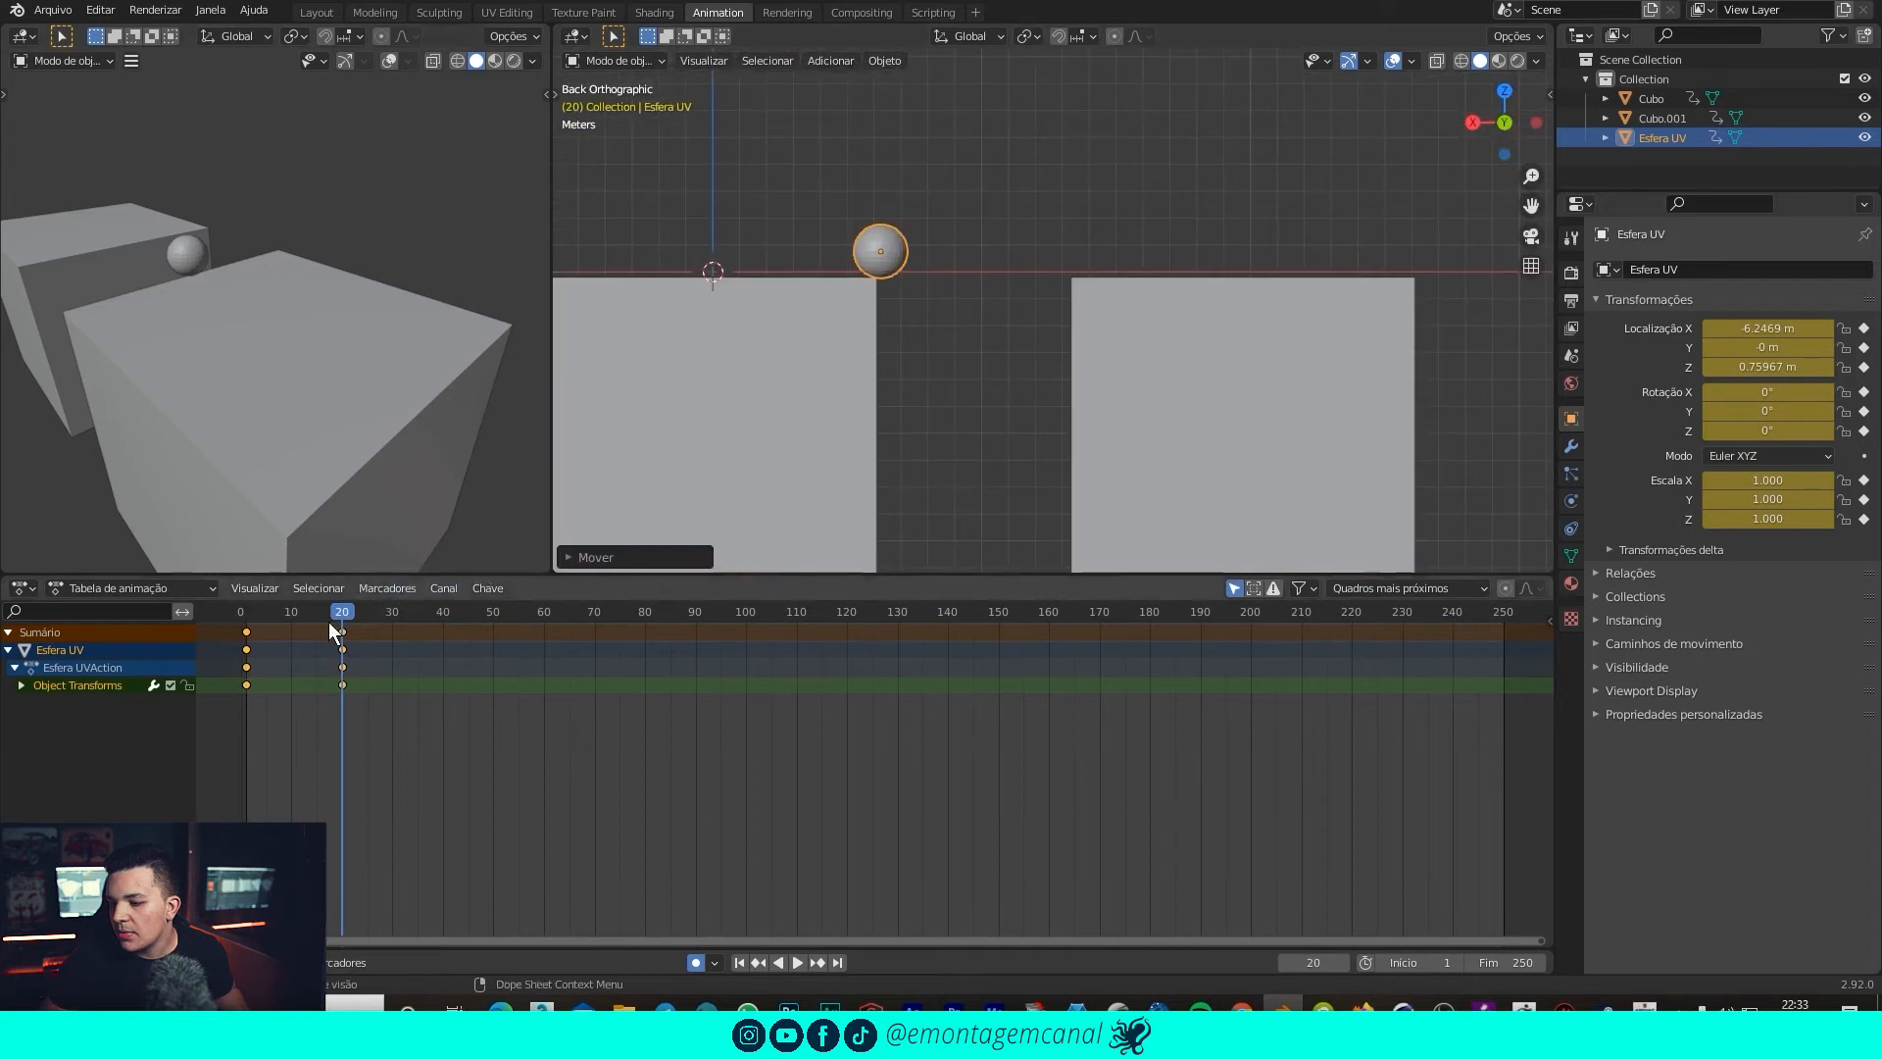
At frame 40, move the sphere along X to the near edge of the second platform, at about -14.12 m.
key("space")
left_click_drag(375, 610, 421, 609)
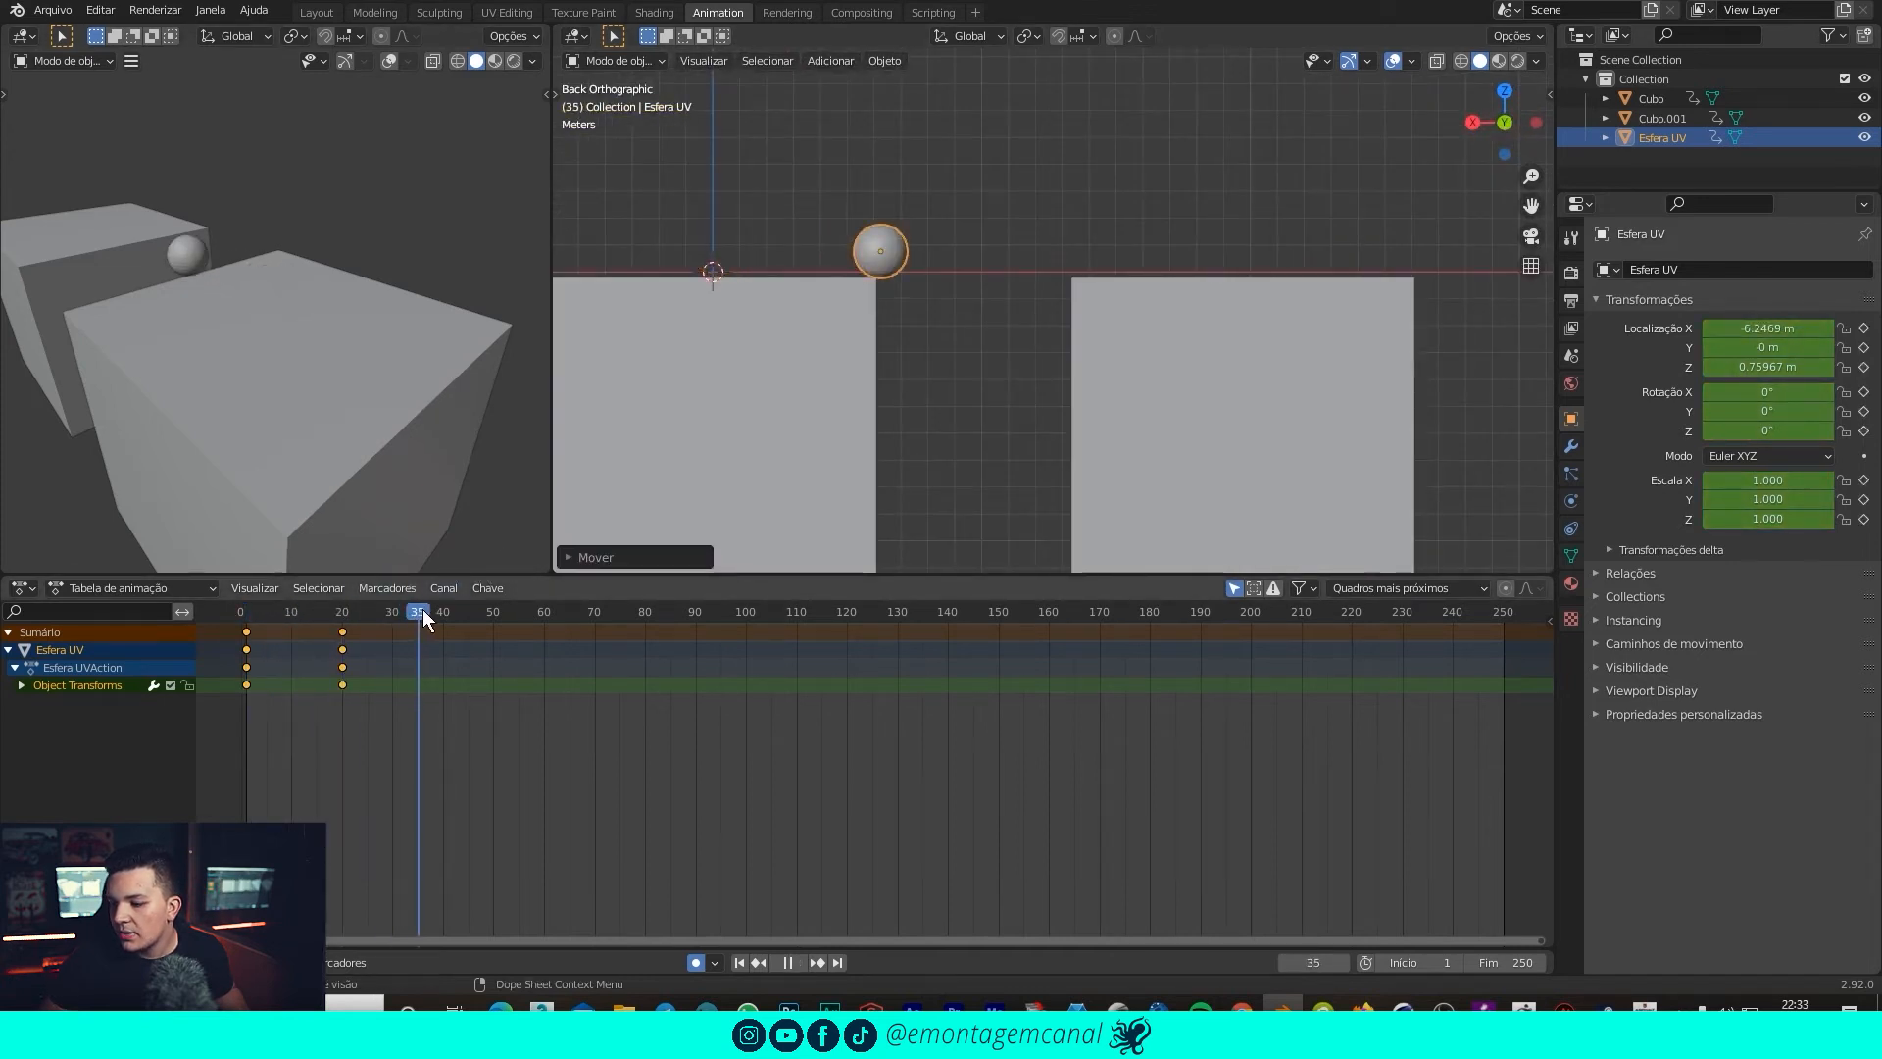
left_click_drag(422, 609, 443, 609)
key("g")
key("x")
left_click(1185, 289)
key("g")
key("x")
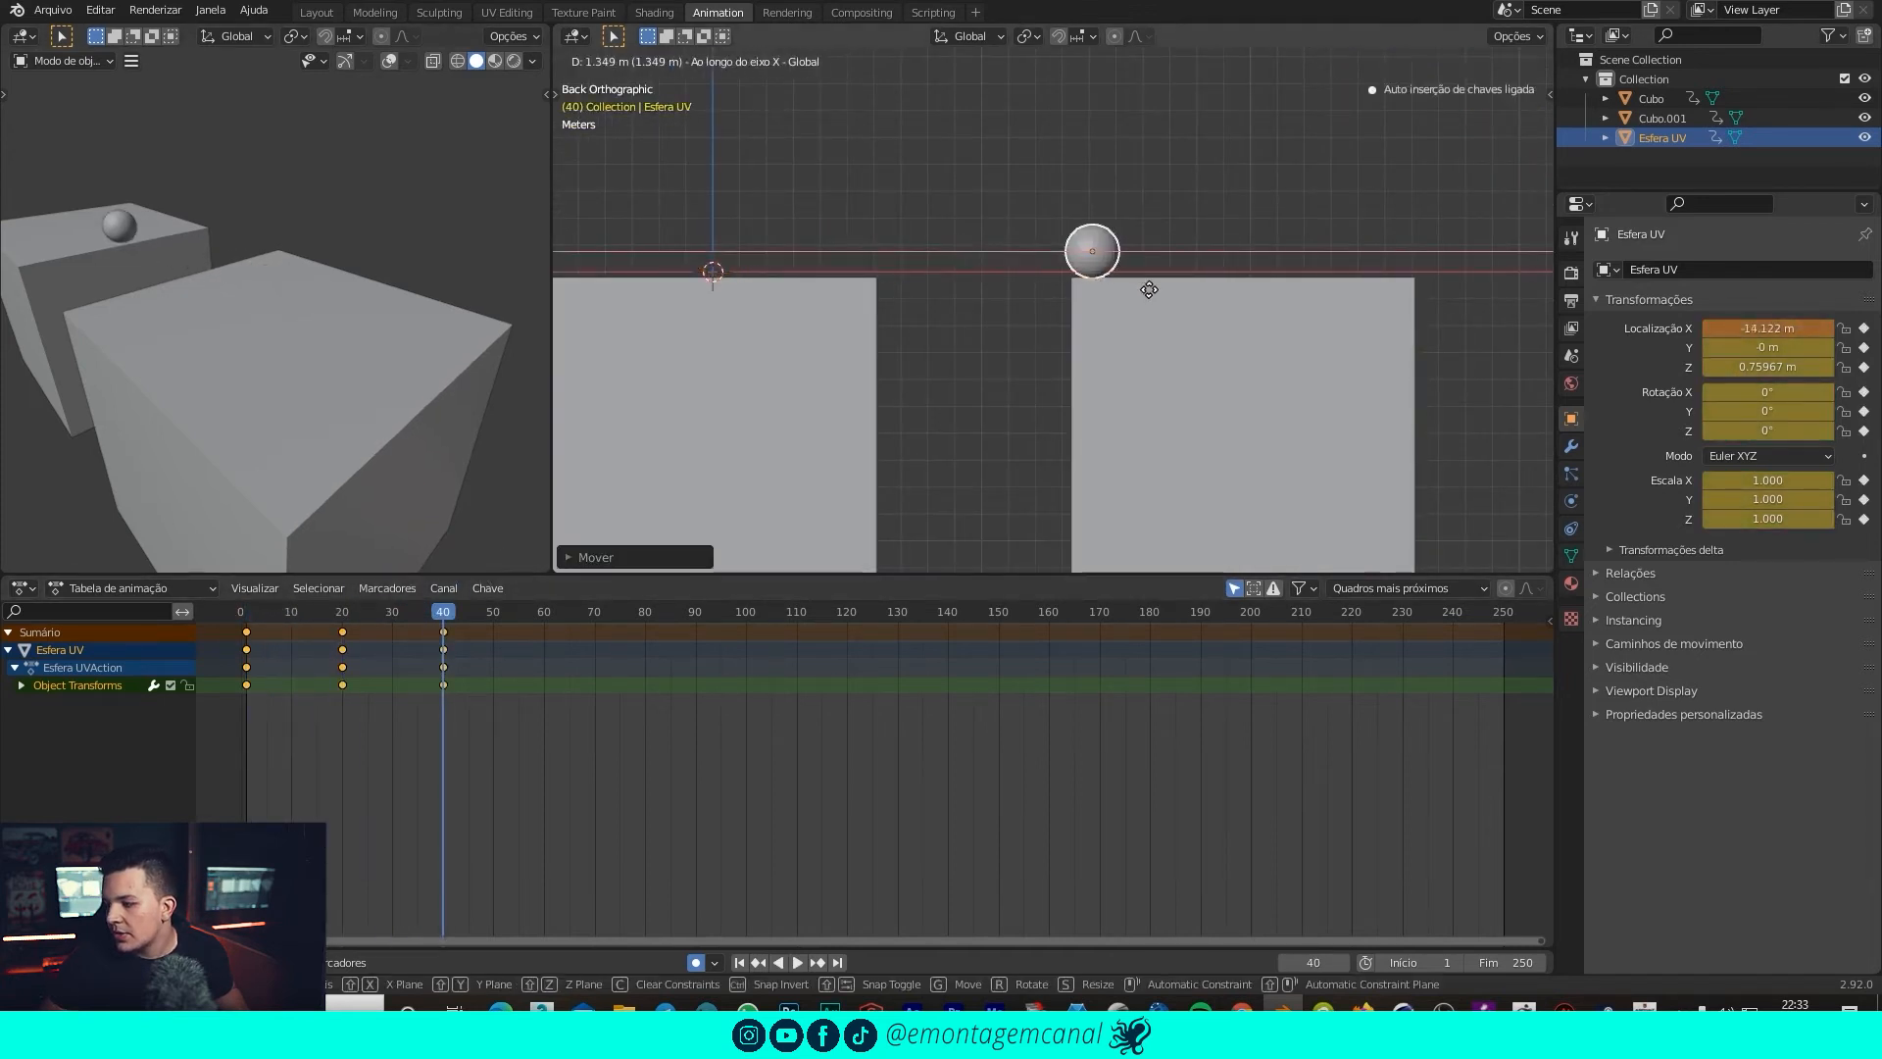
left_click(1149, 291)
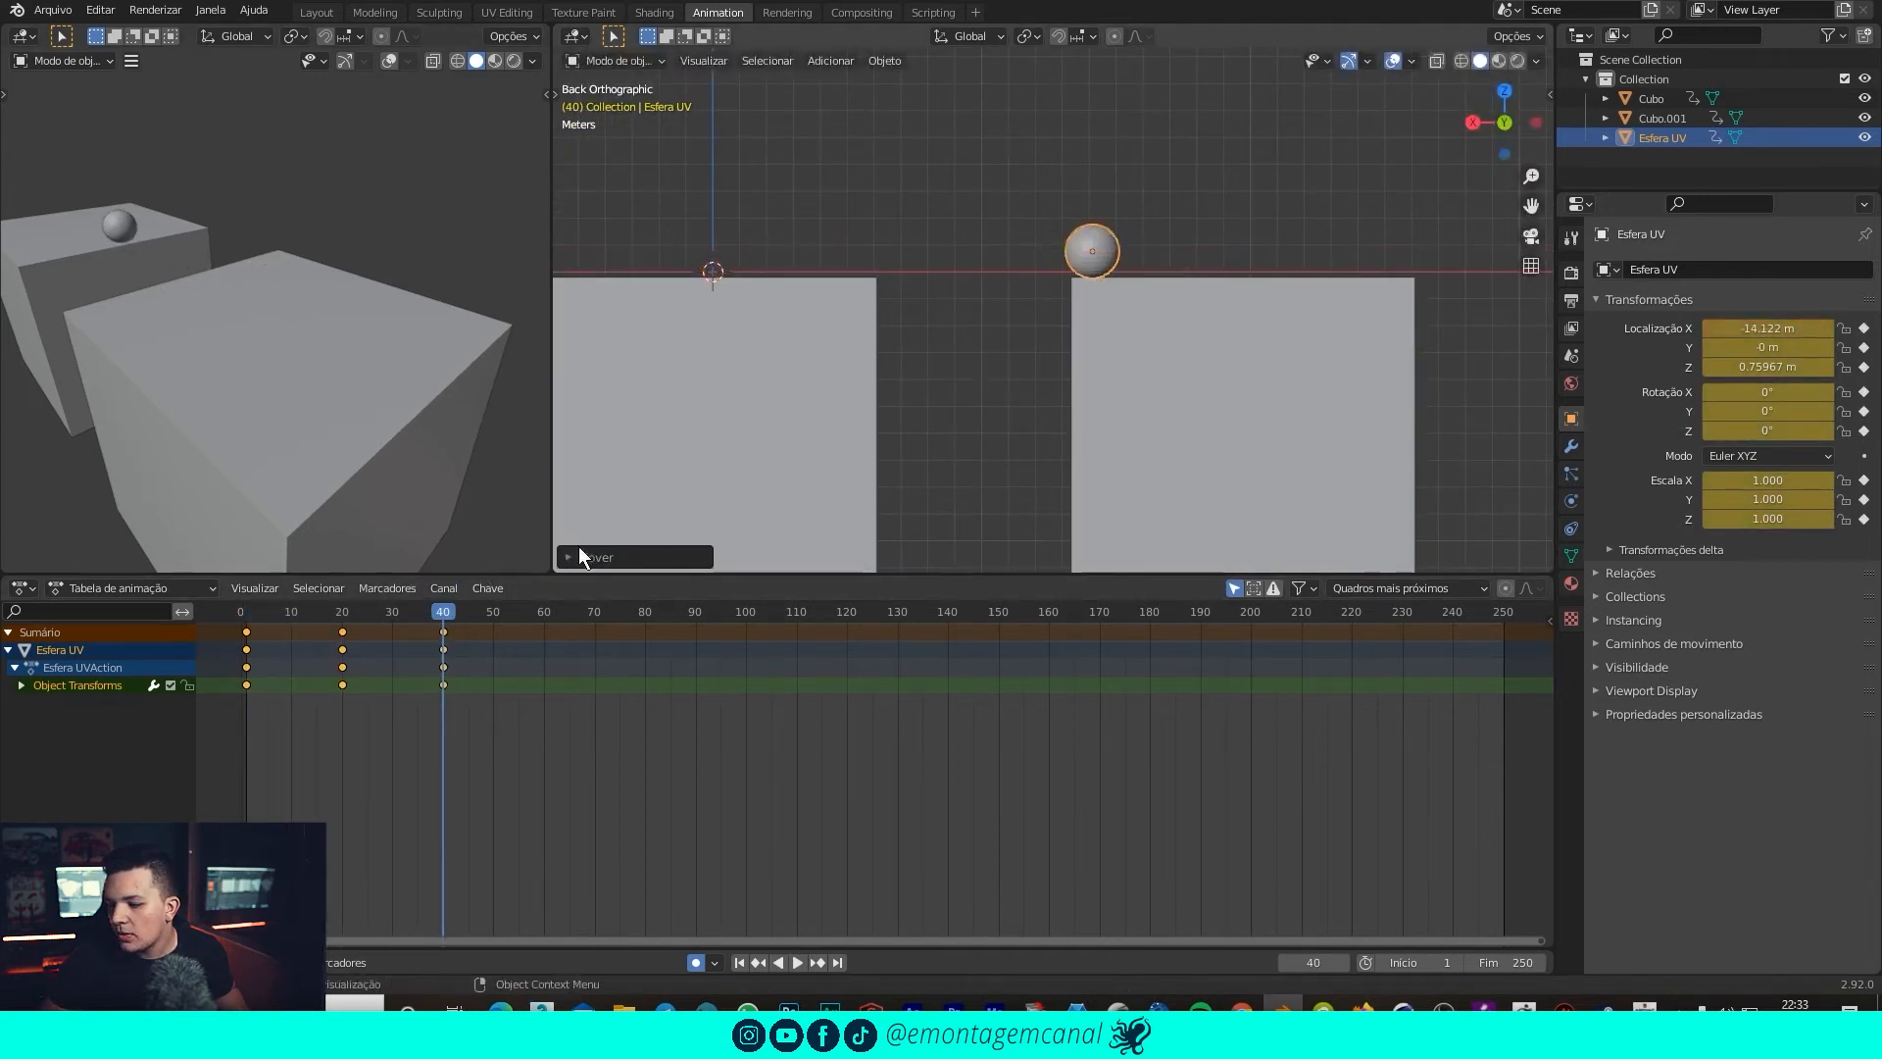
At frame 60, move the sphere along X to the middle of the second platform, at about -19.7 m.
left_click_drag(445, 610, 545, 613)
key("g")
key("x")
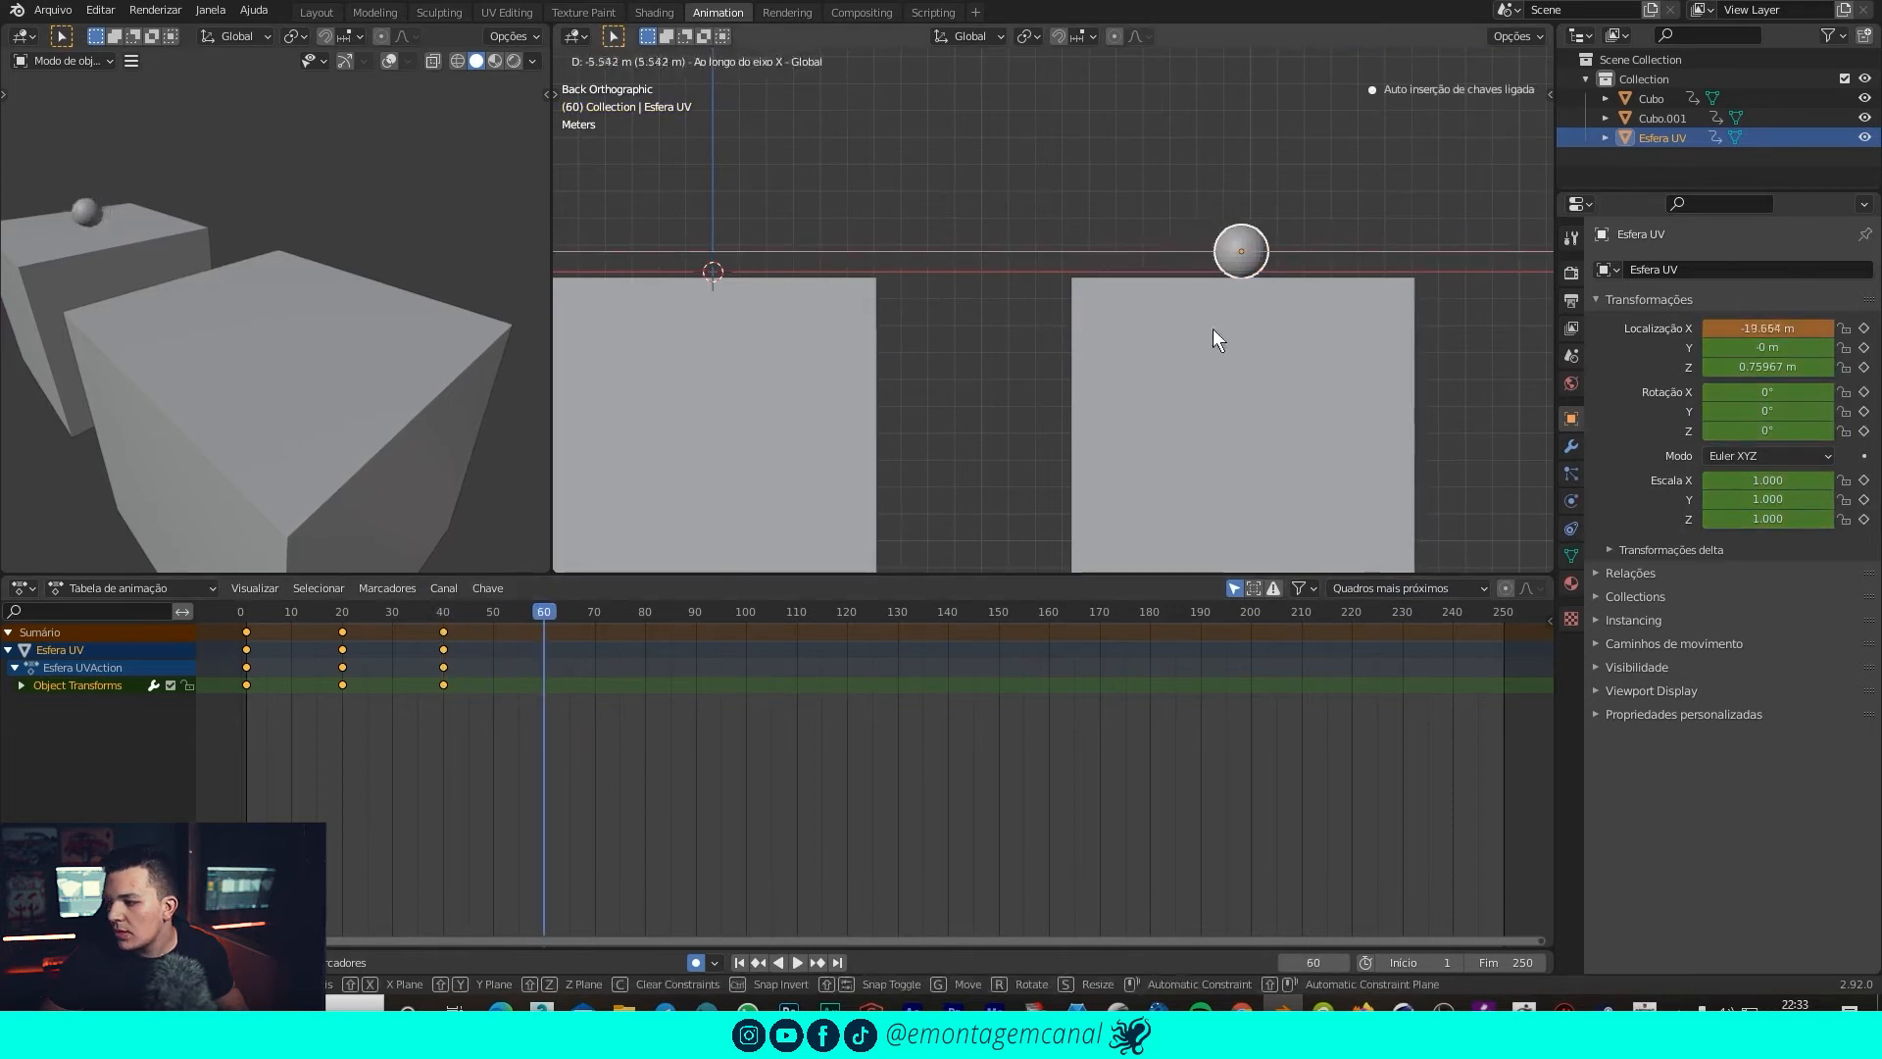
left_click(1208, 237)
At frame 30, raise the sphere along Z to about 5.75 m over the gap between the platforms.
scroll(1071, 324, "down", 2)
left_click_drag(588, 611, 393, 611)
scroll(912, 211, "down", 2)
scroll(922, 186, "up", 2)
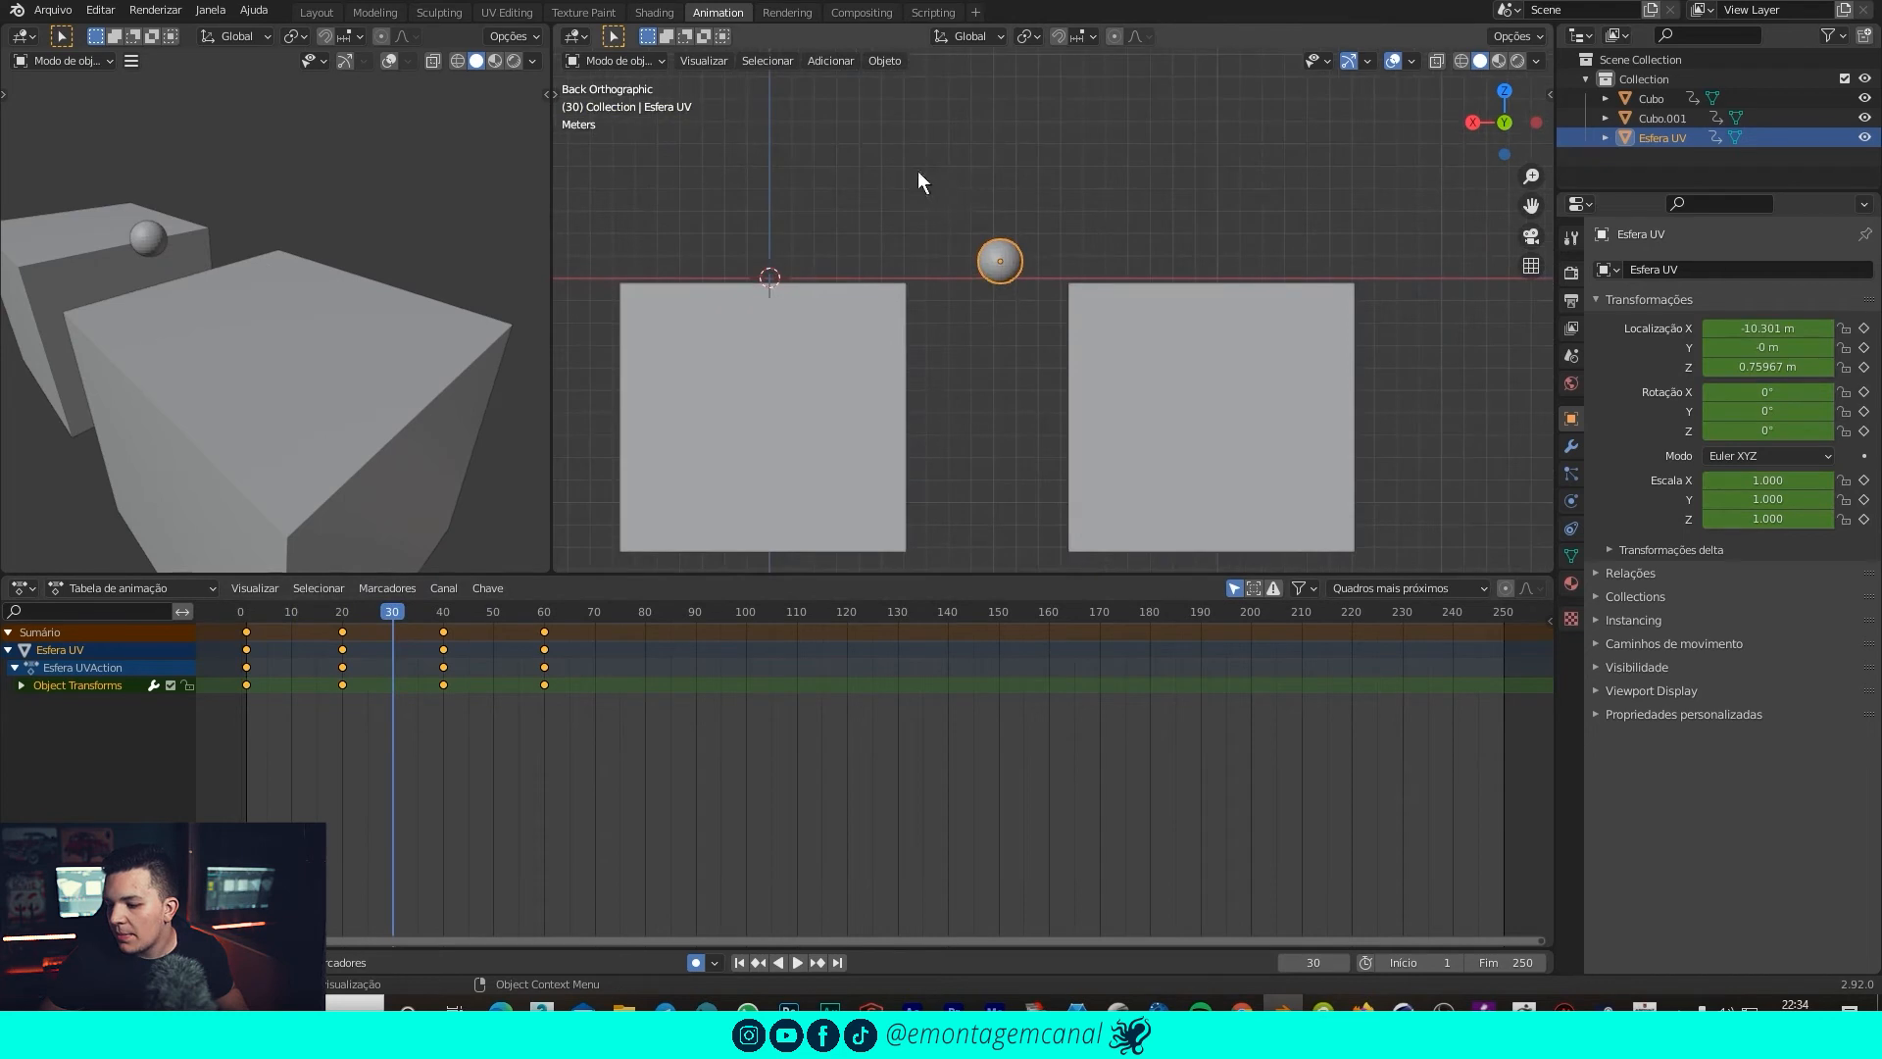
key("g")
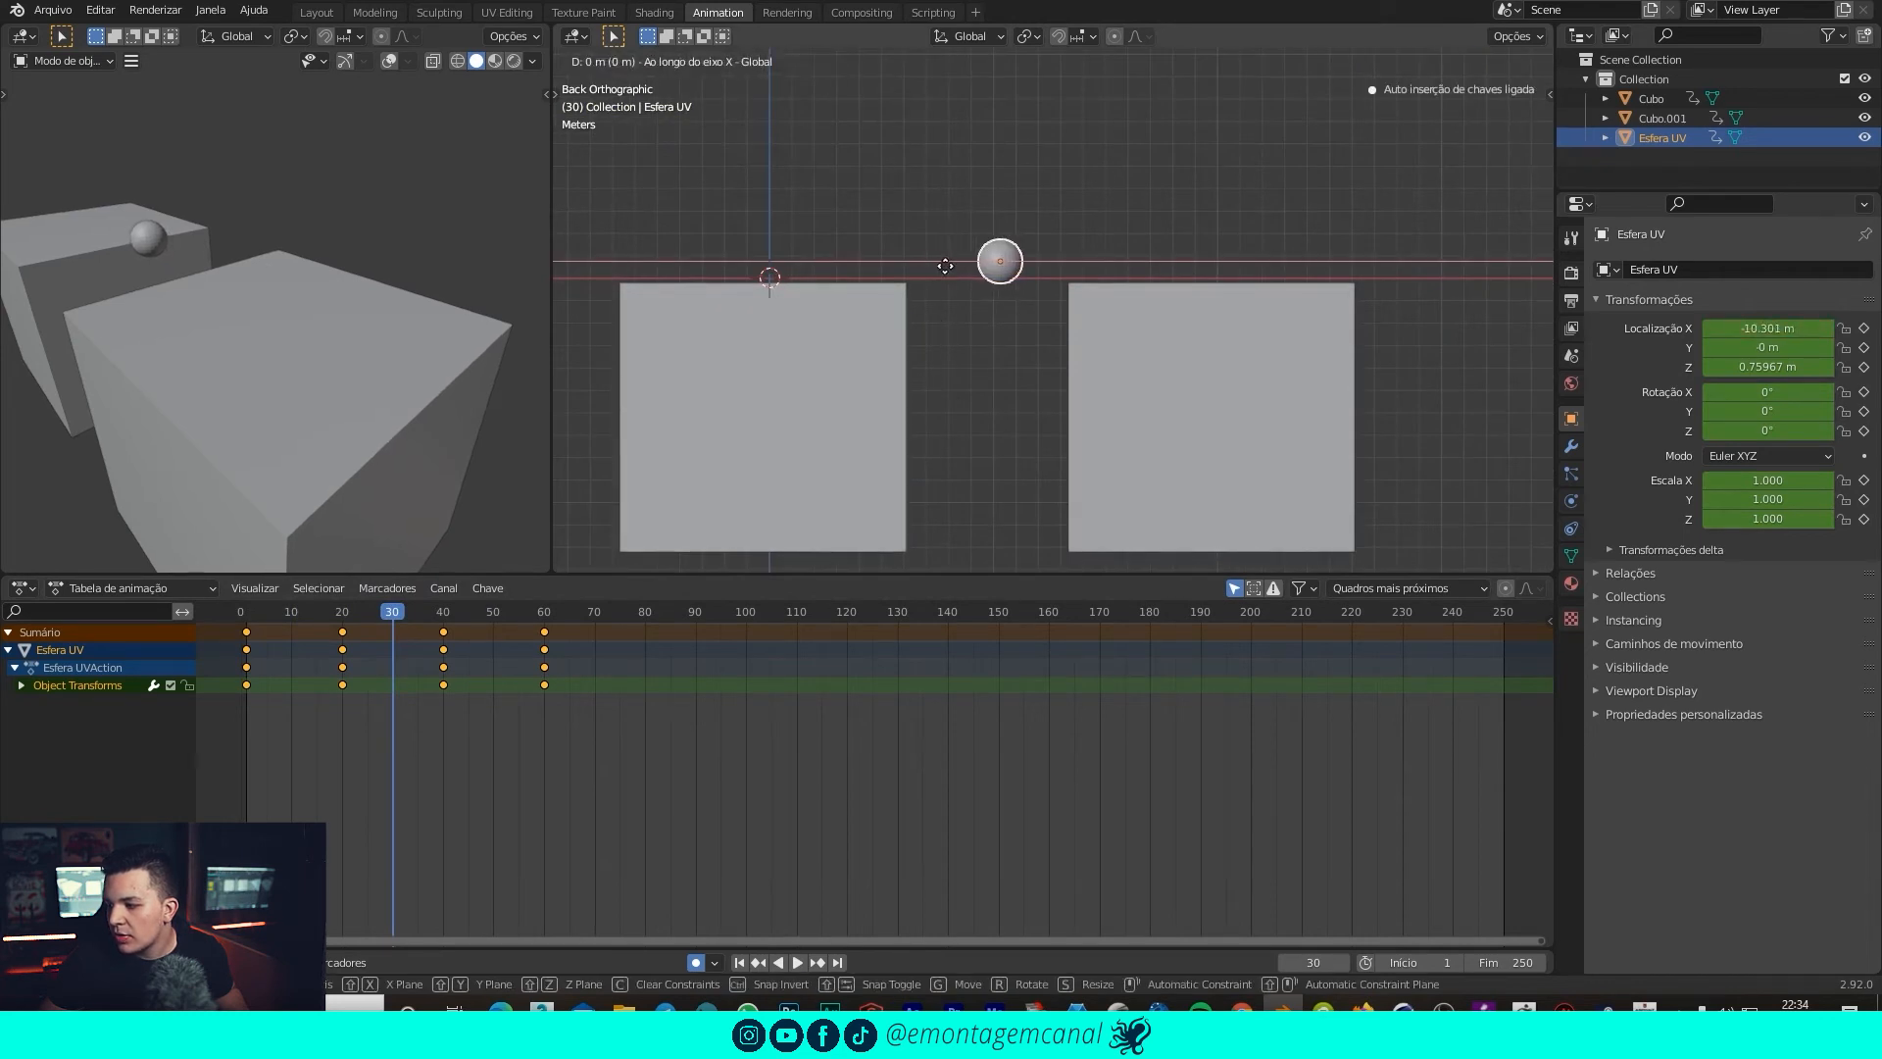
key("z")
left_click(944, 209)
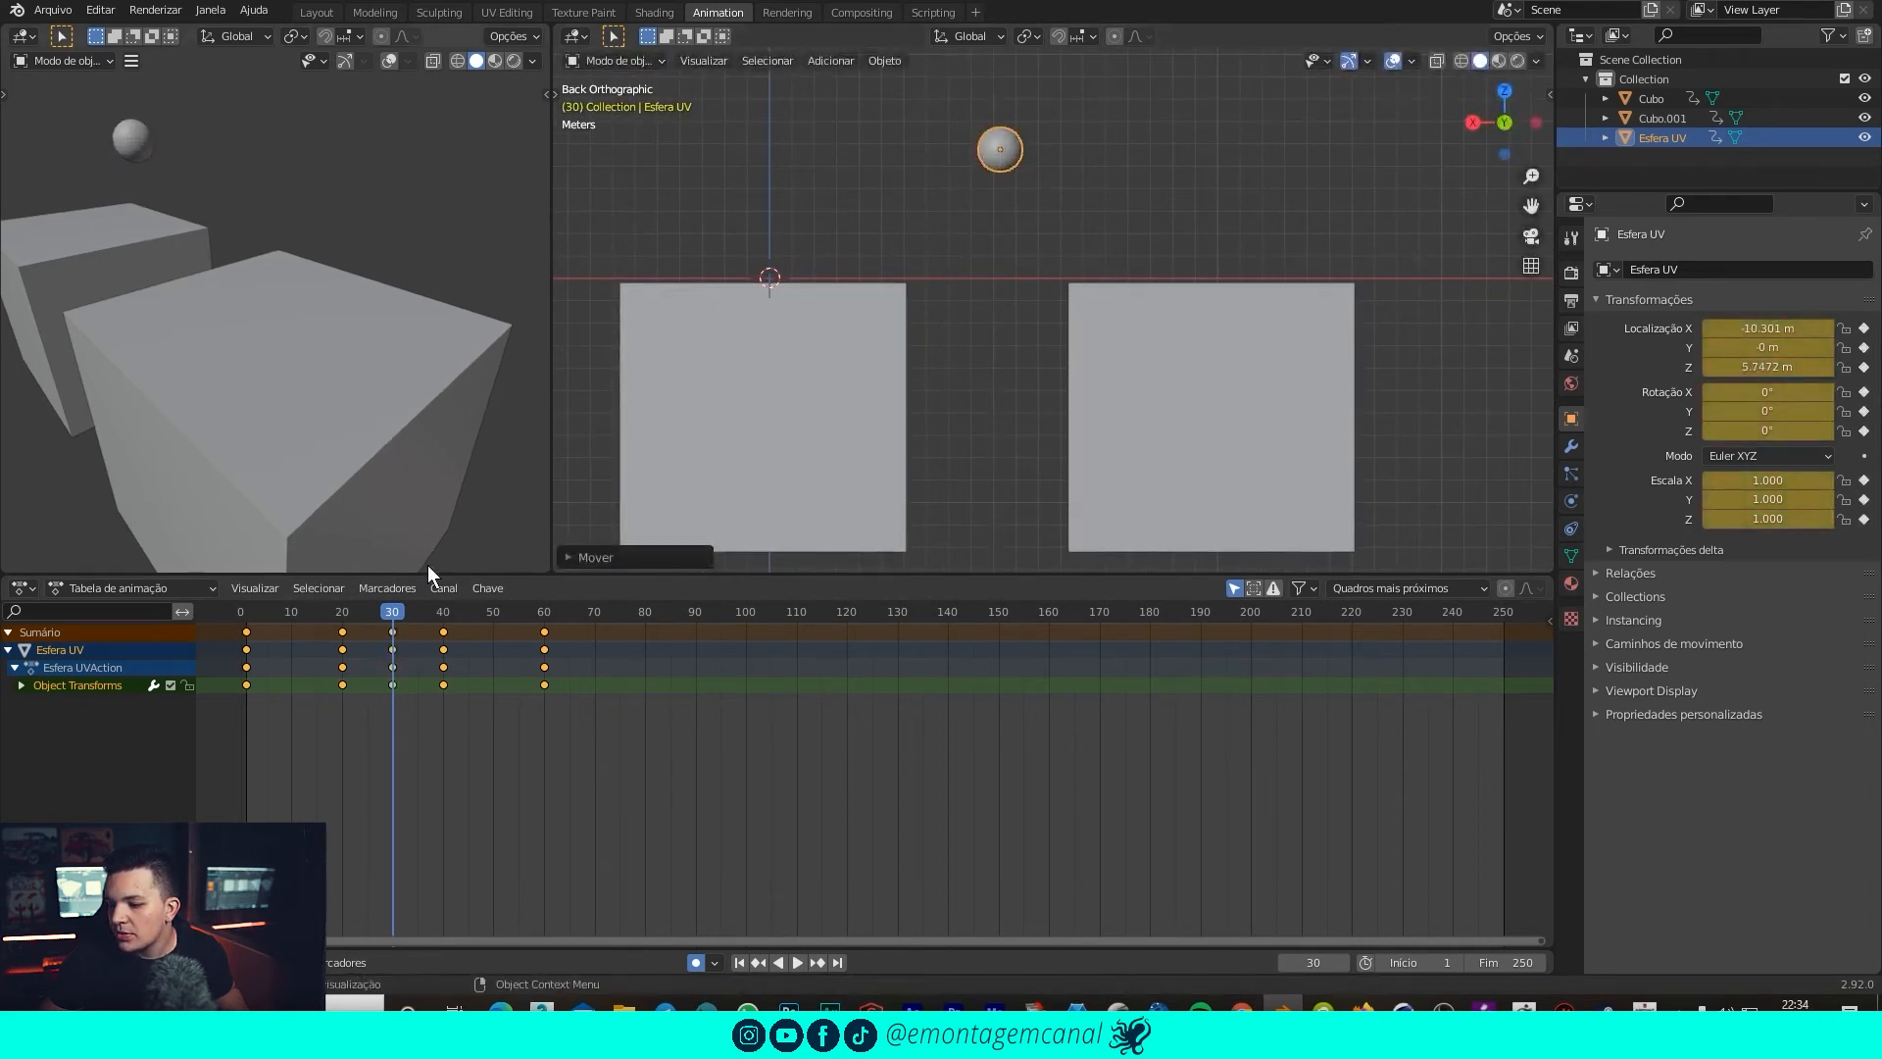
Play the sphere's jump from the start and scrub through its frames.
left_click(238, 615)
key("space")
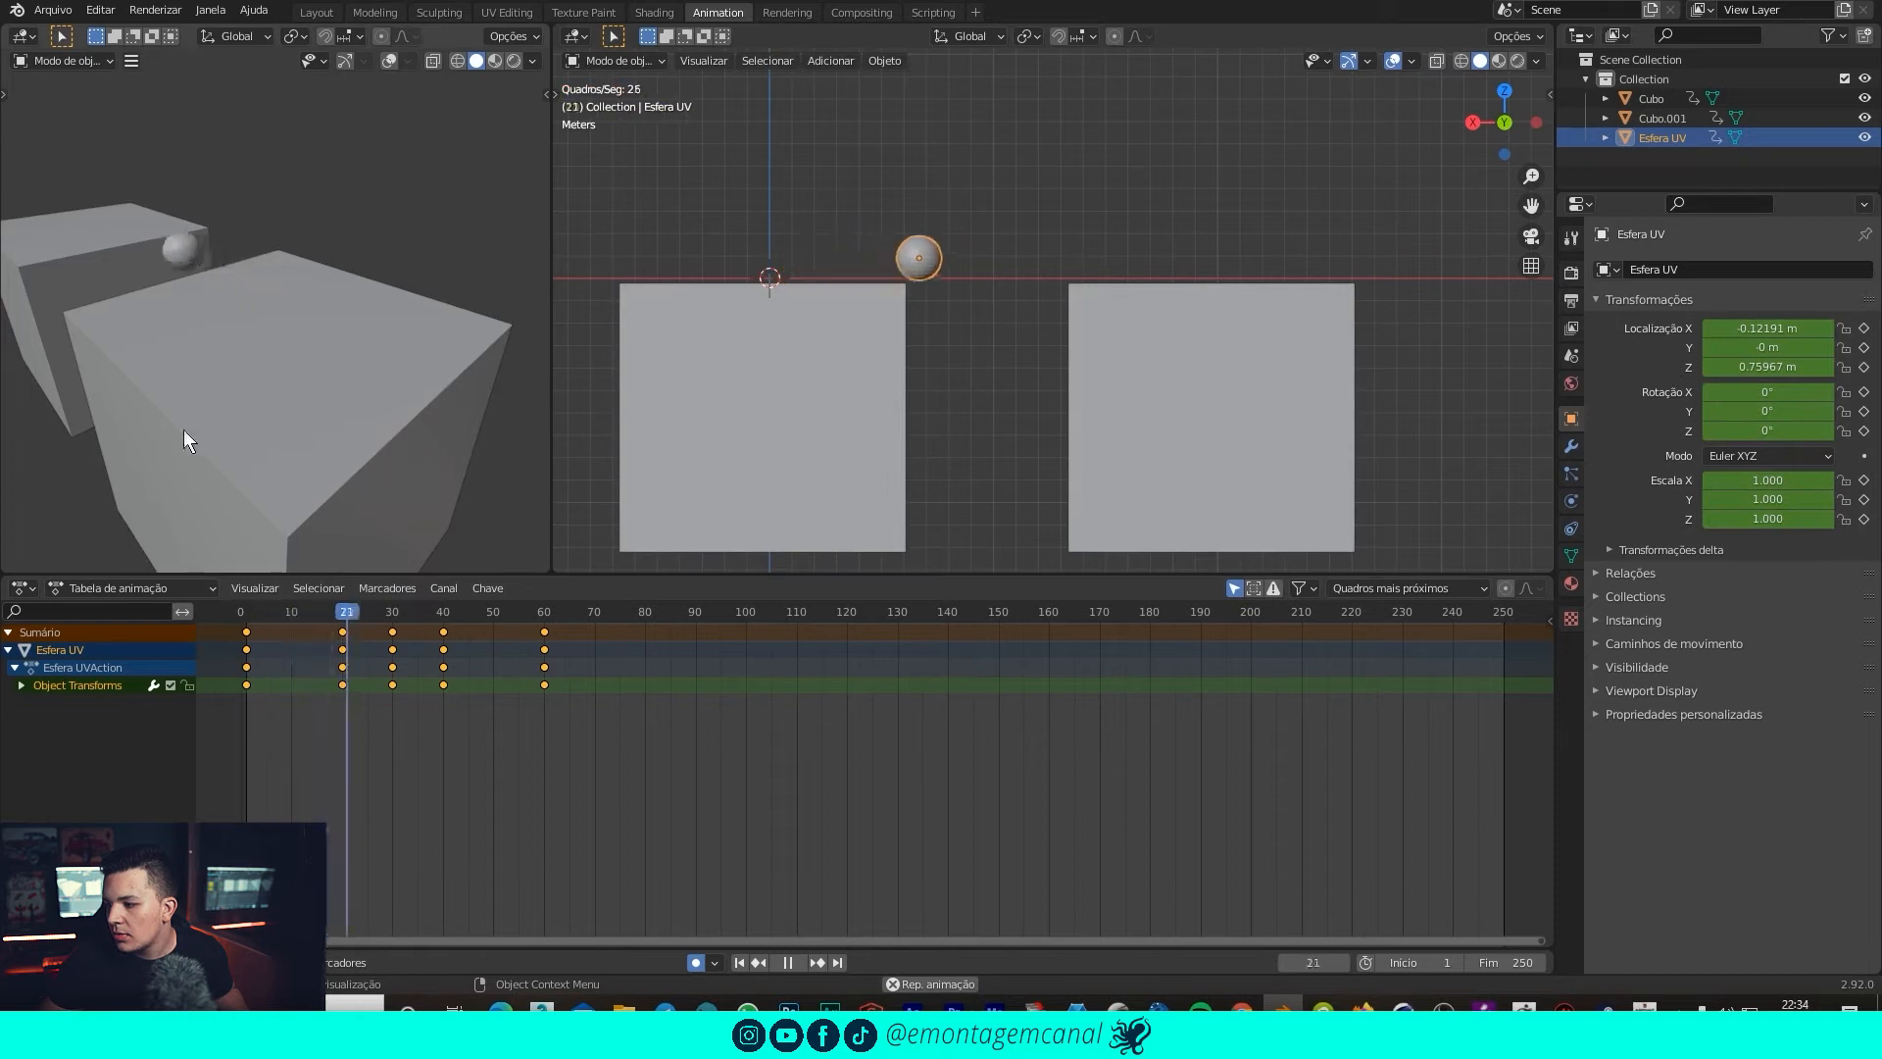
left_click_drag(498, 614, 519, 615)
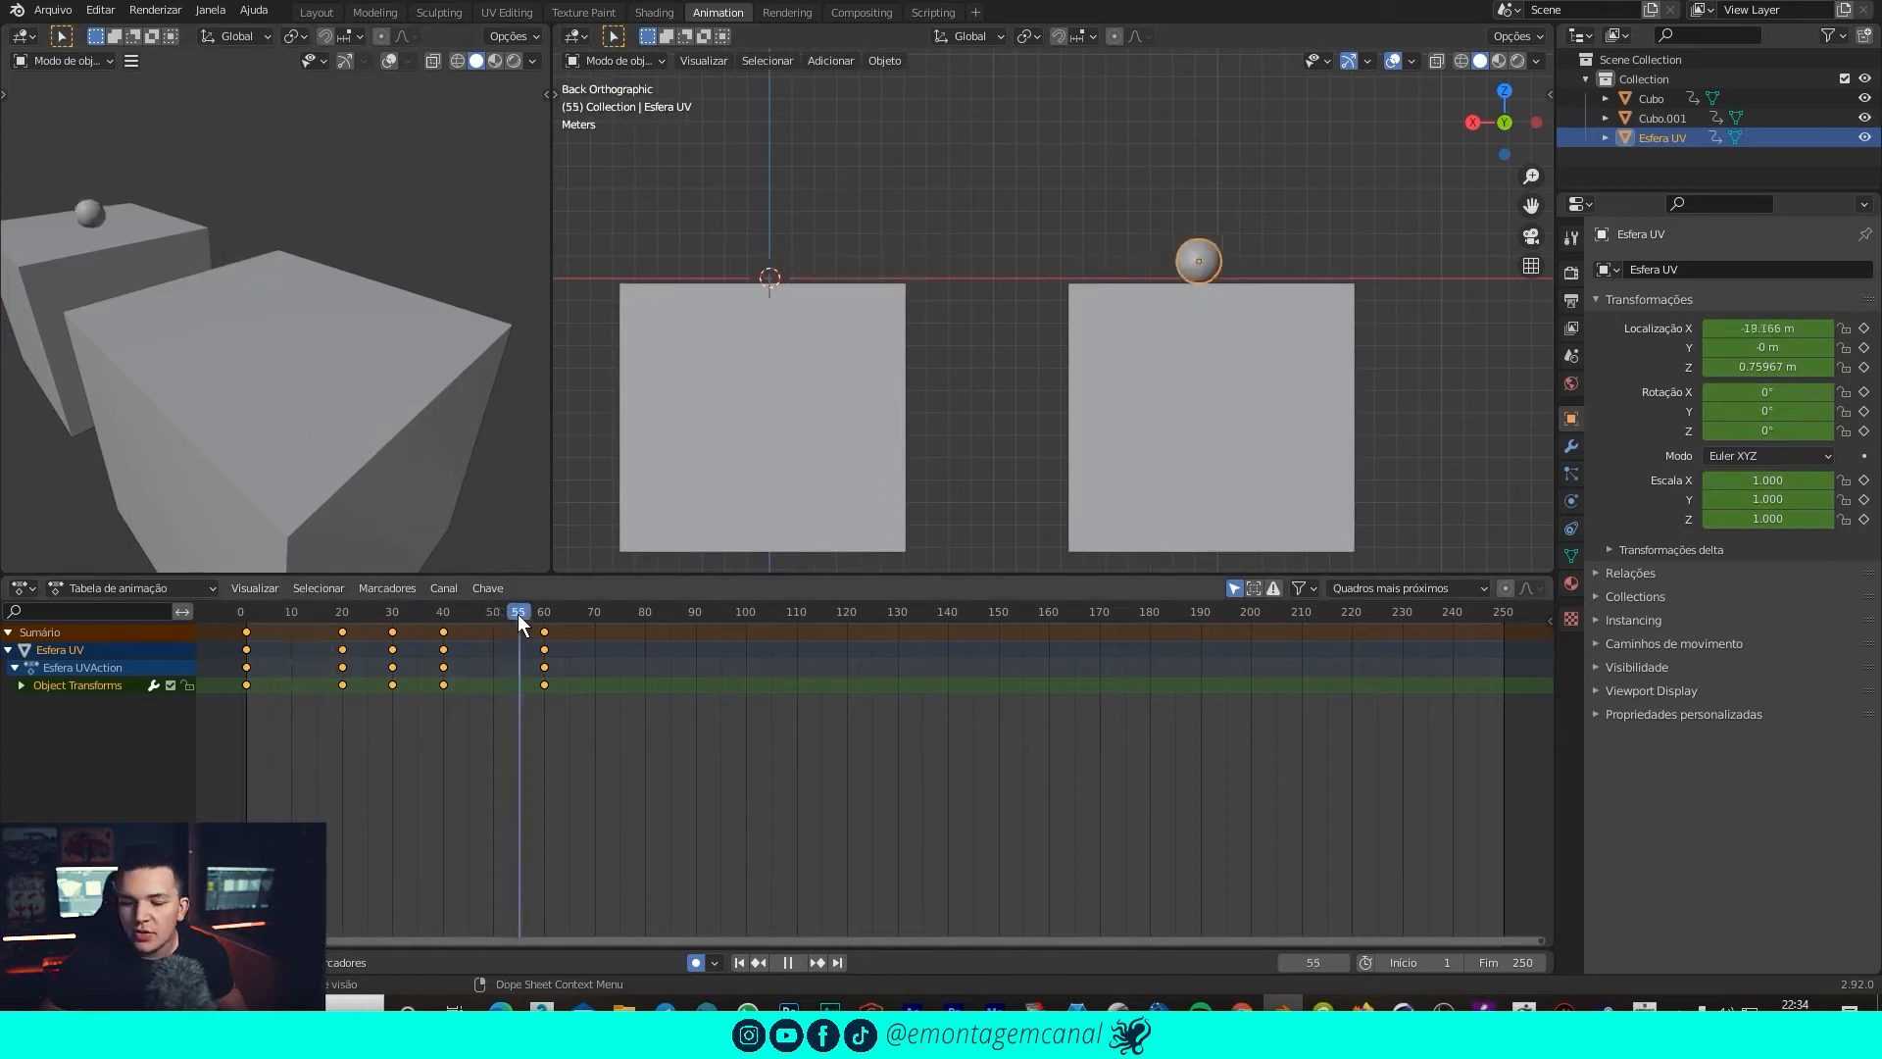
key("Escape")
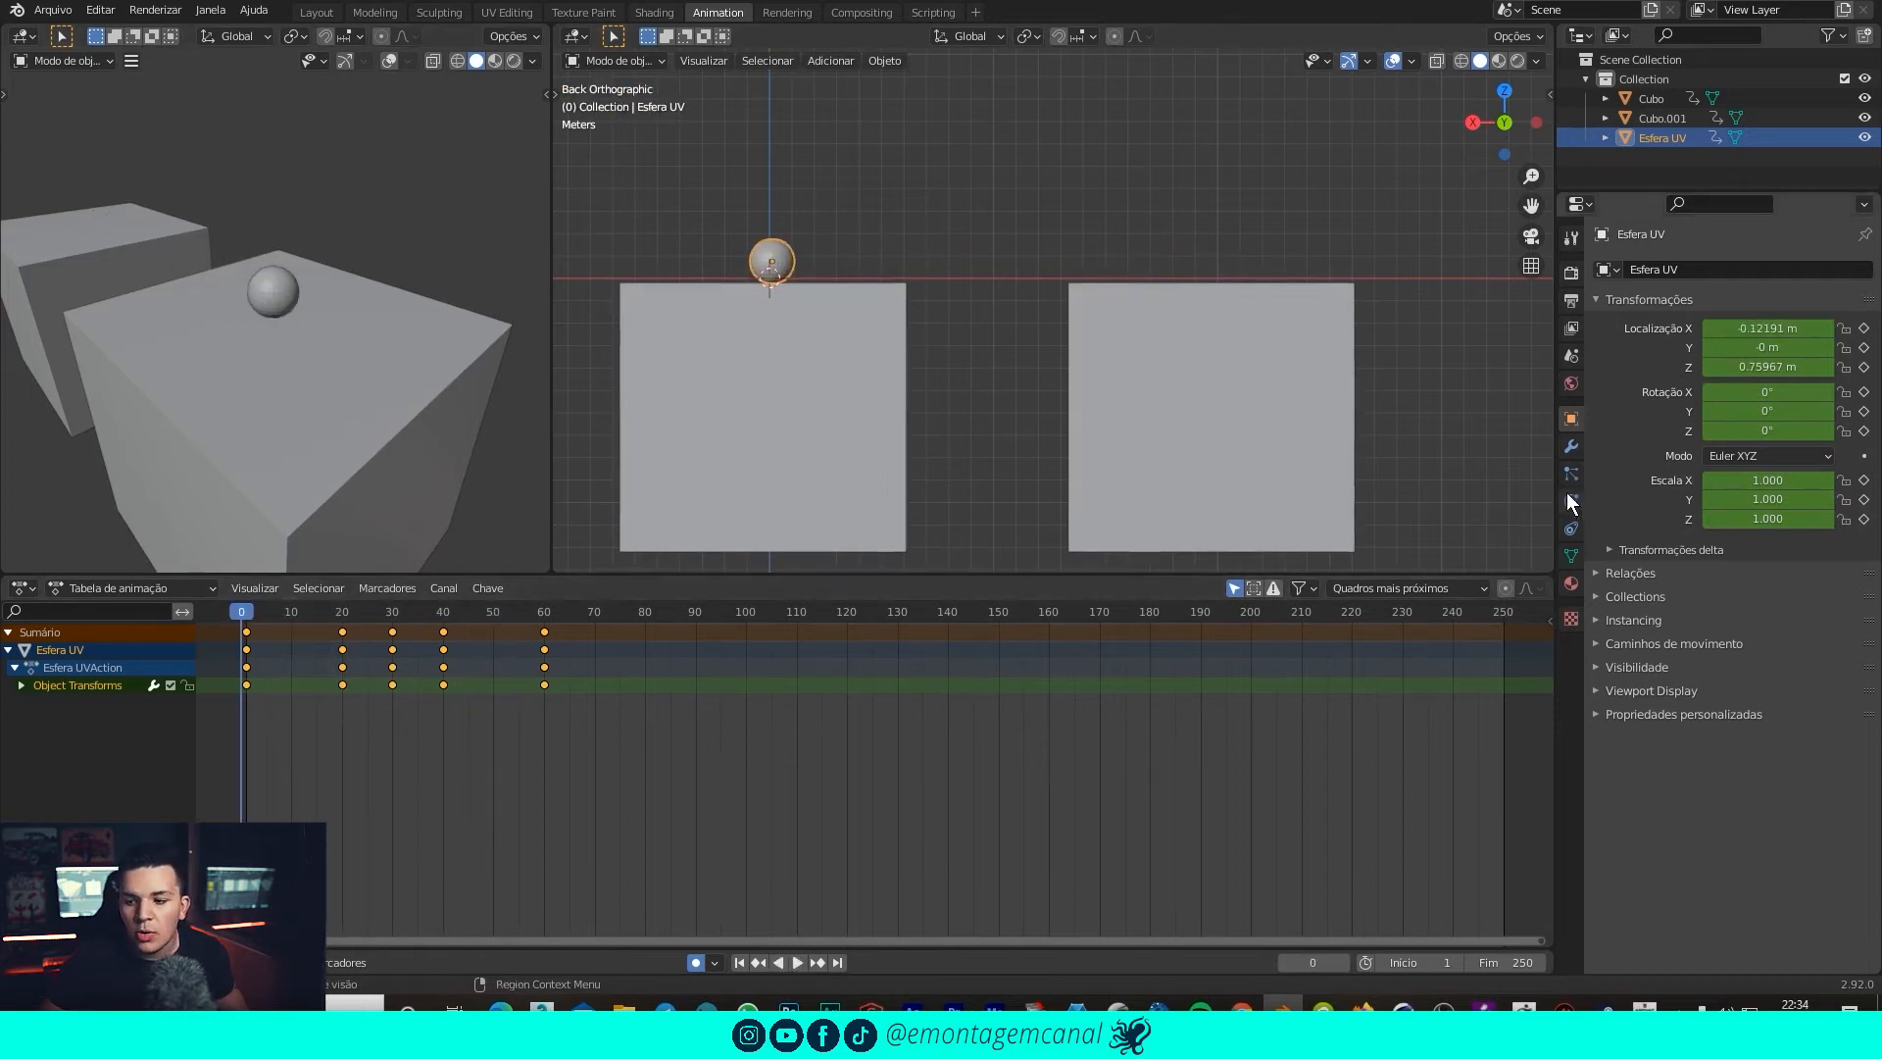
left_click(765, 782)
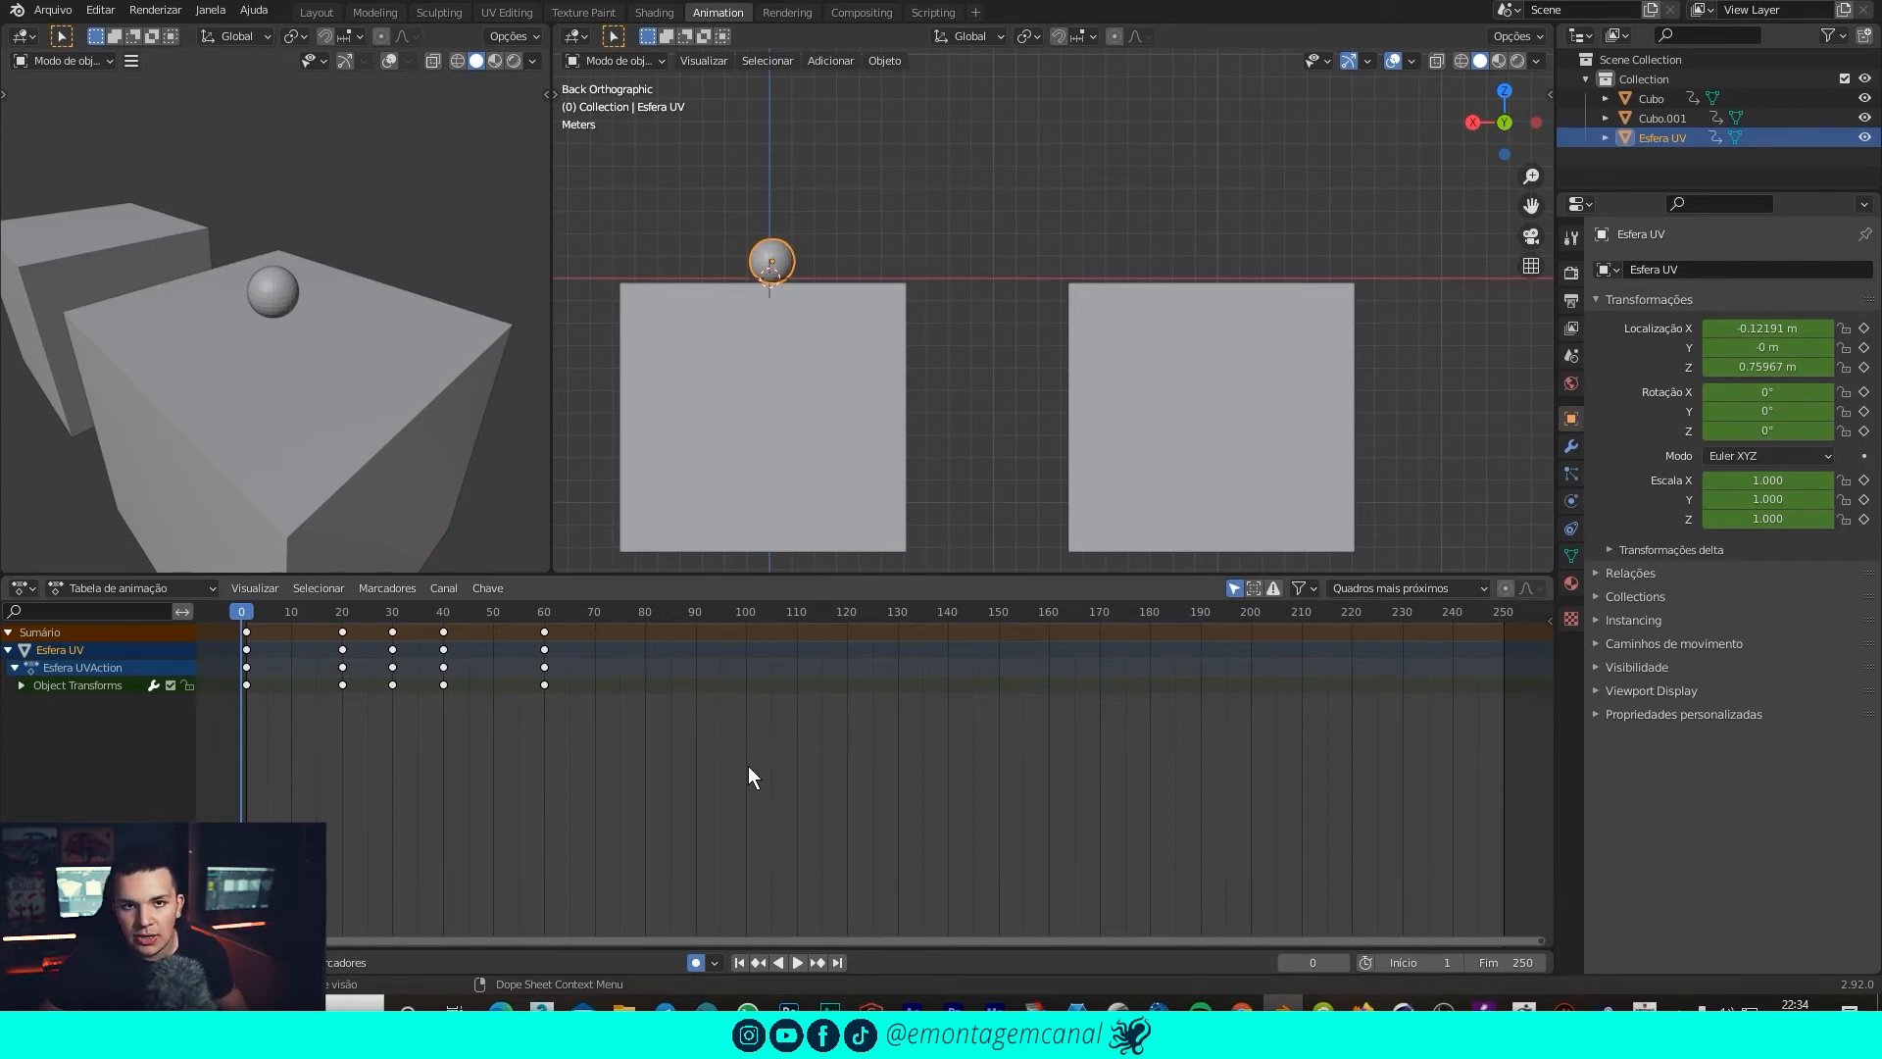
left_click_drag(273, 612, 291, 608)
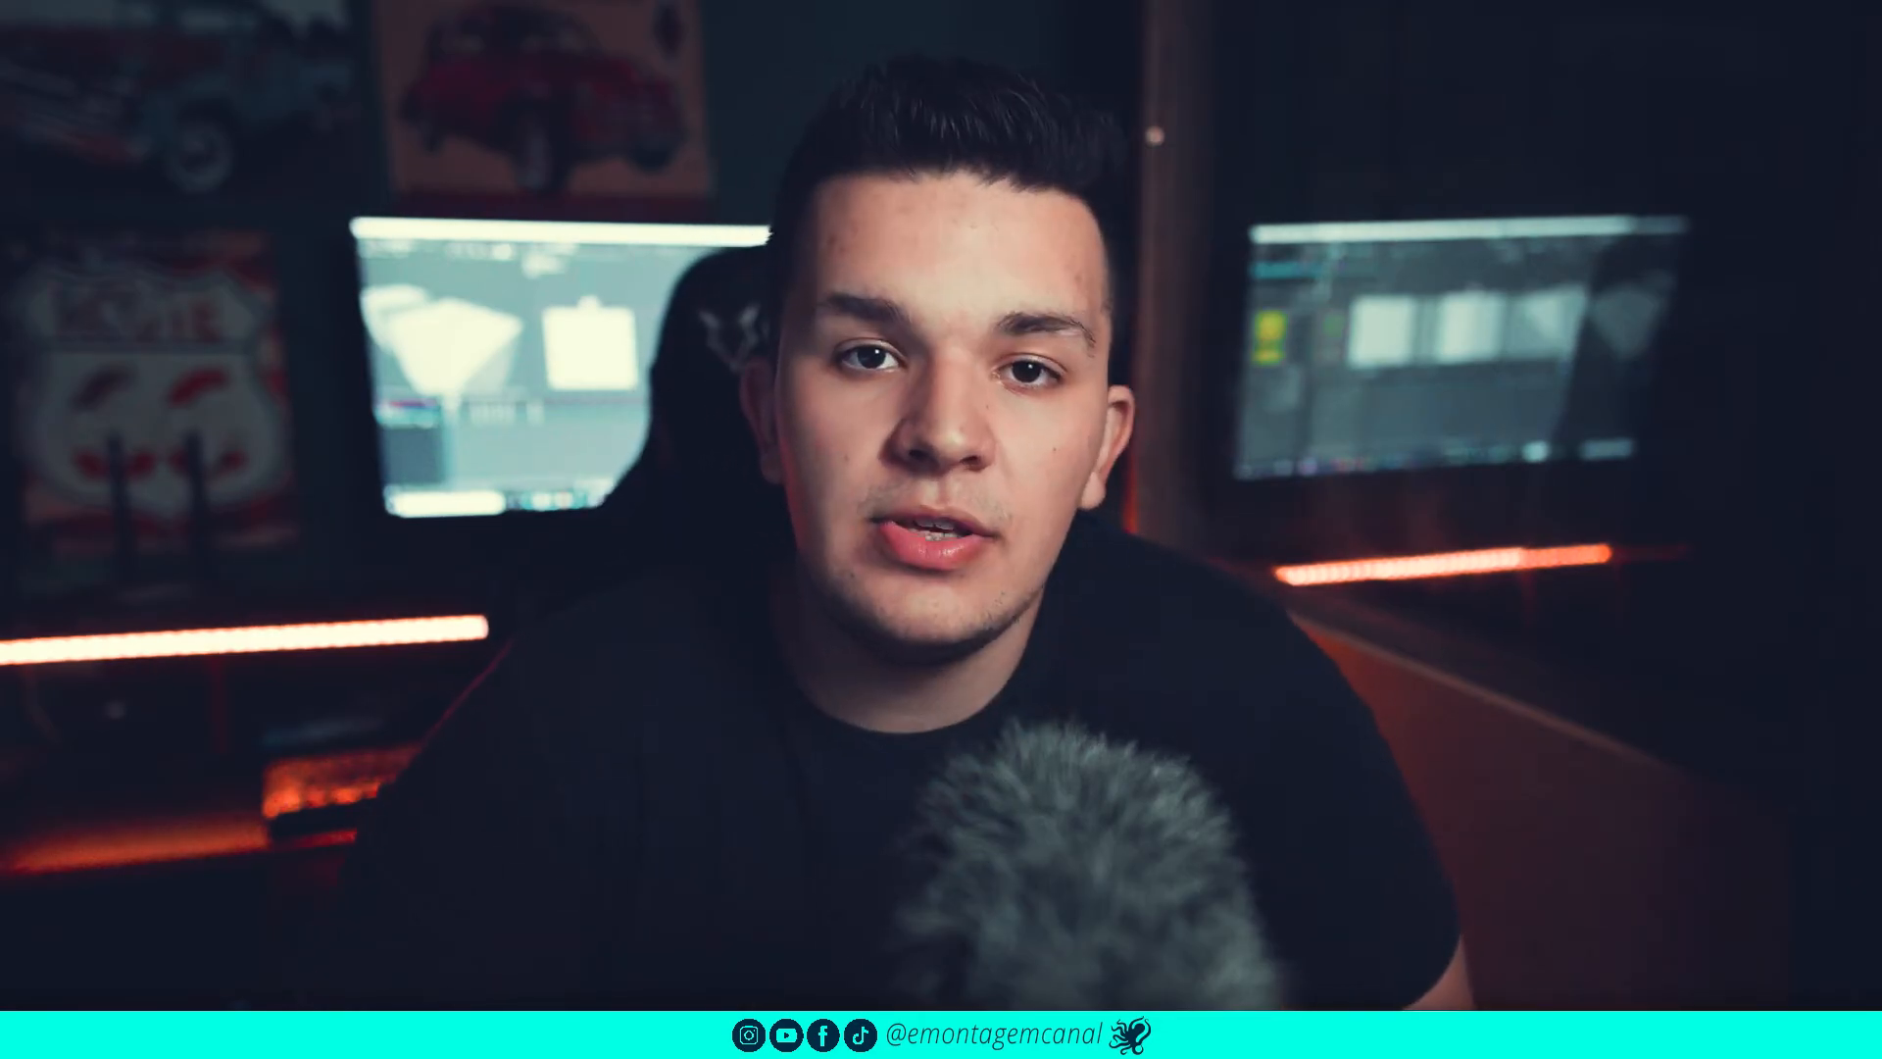
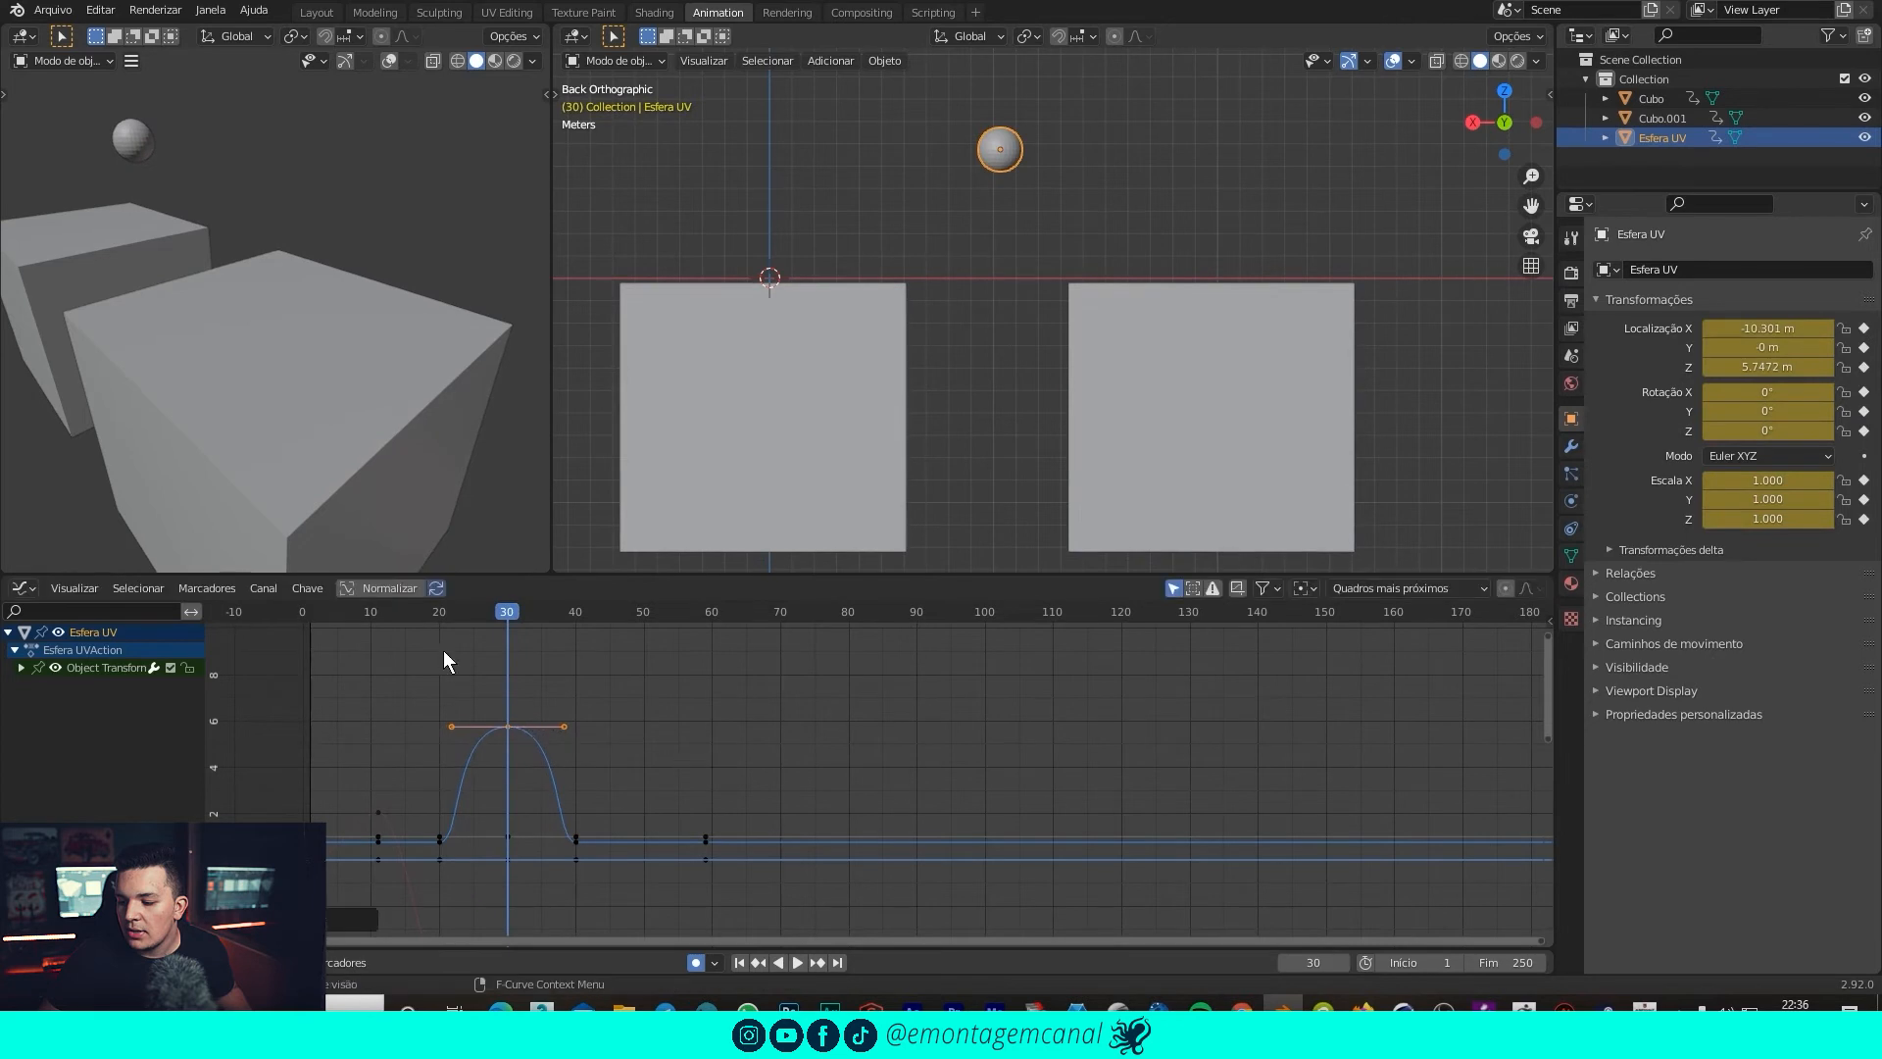
Play back the sphere's motion from the first frames and inspect it around the jump.
left_click(331, 619)
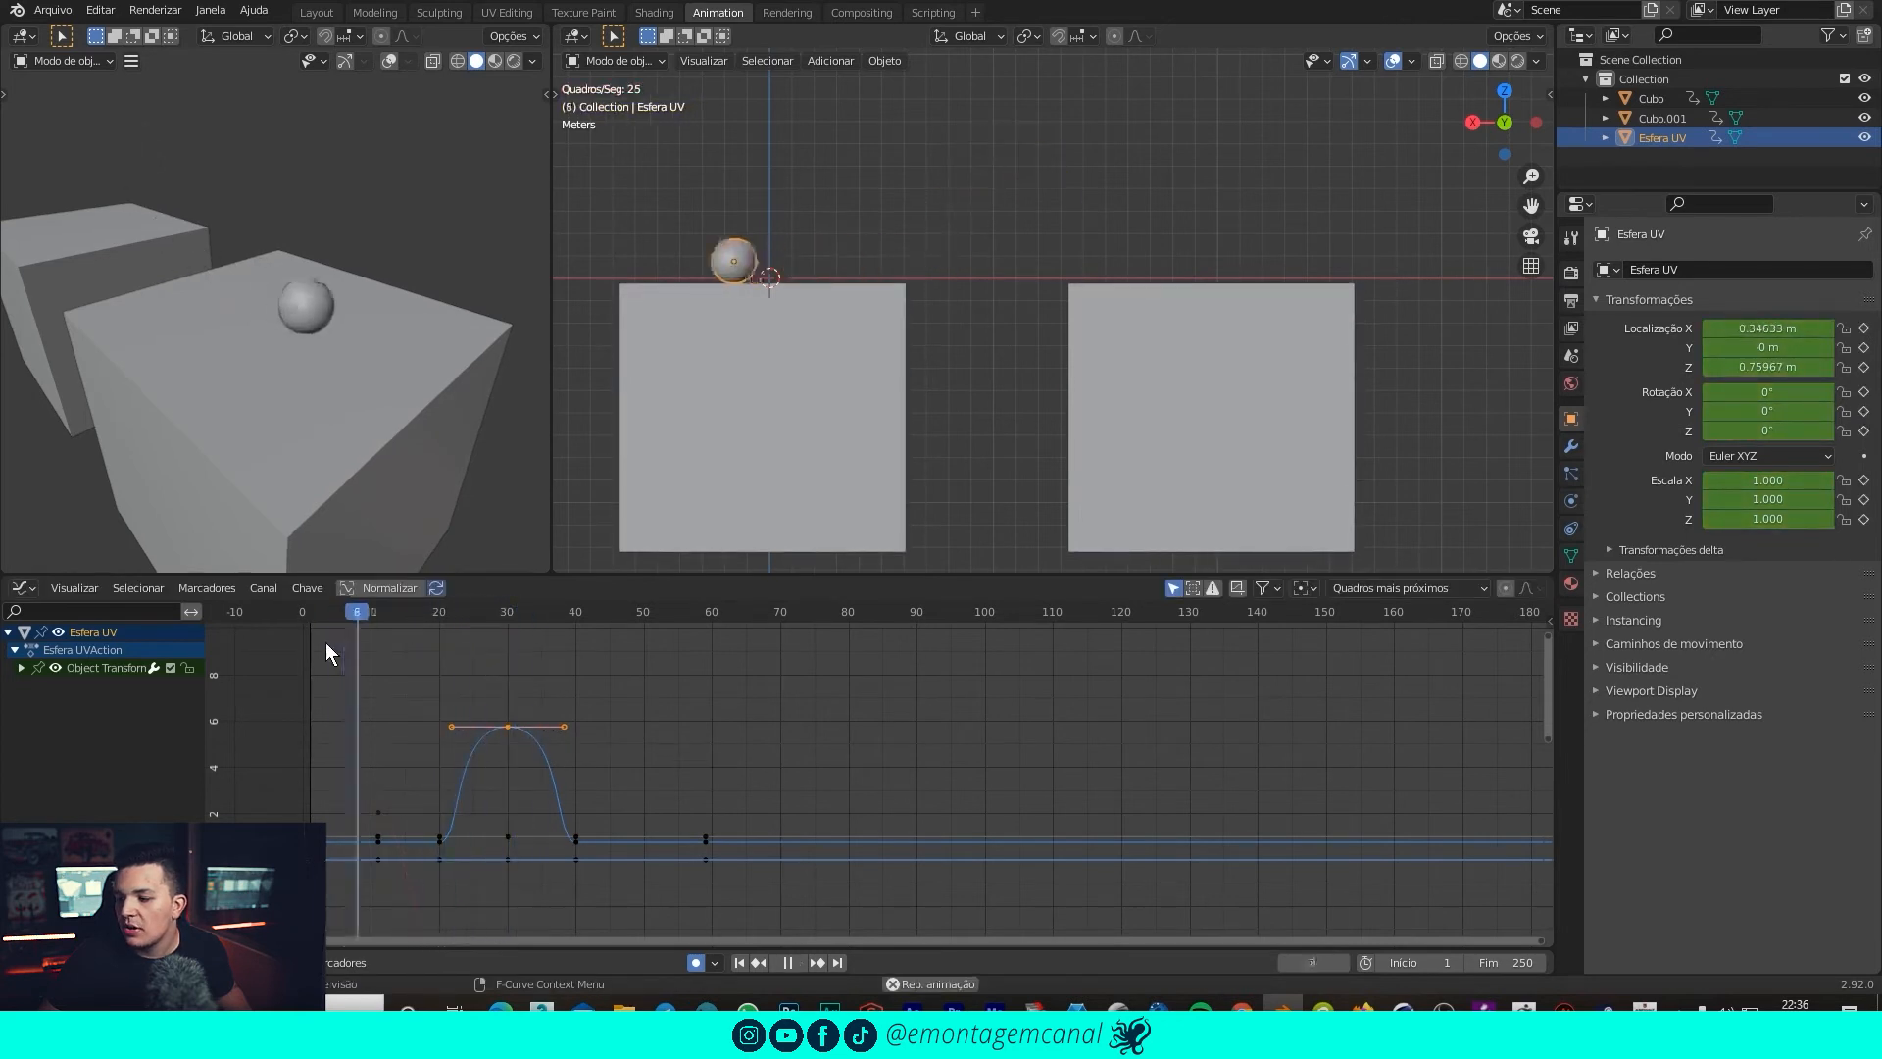
key("space")
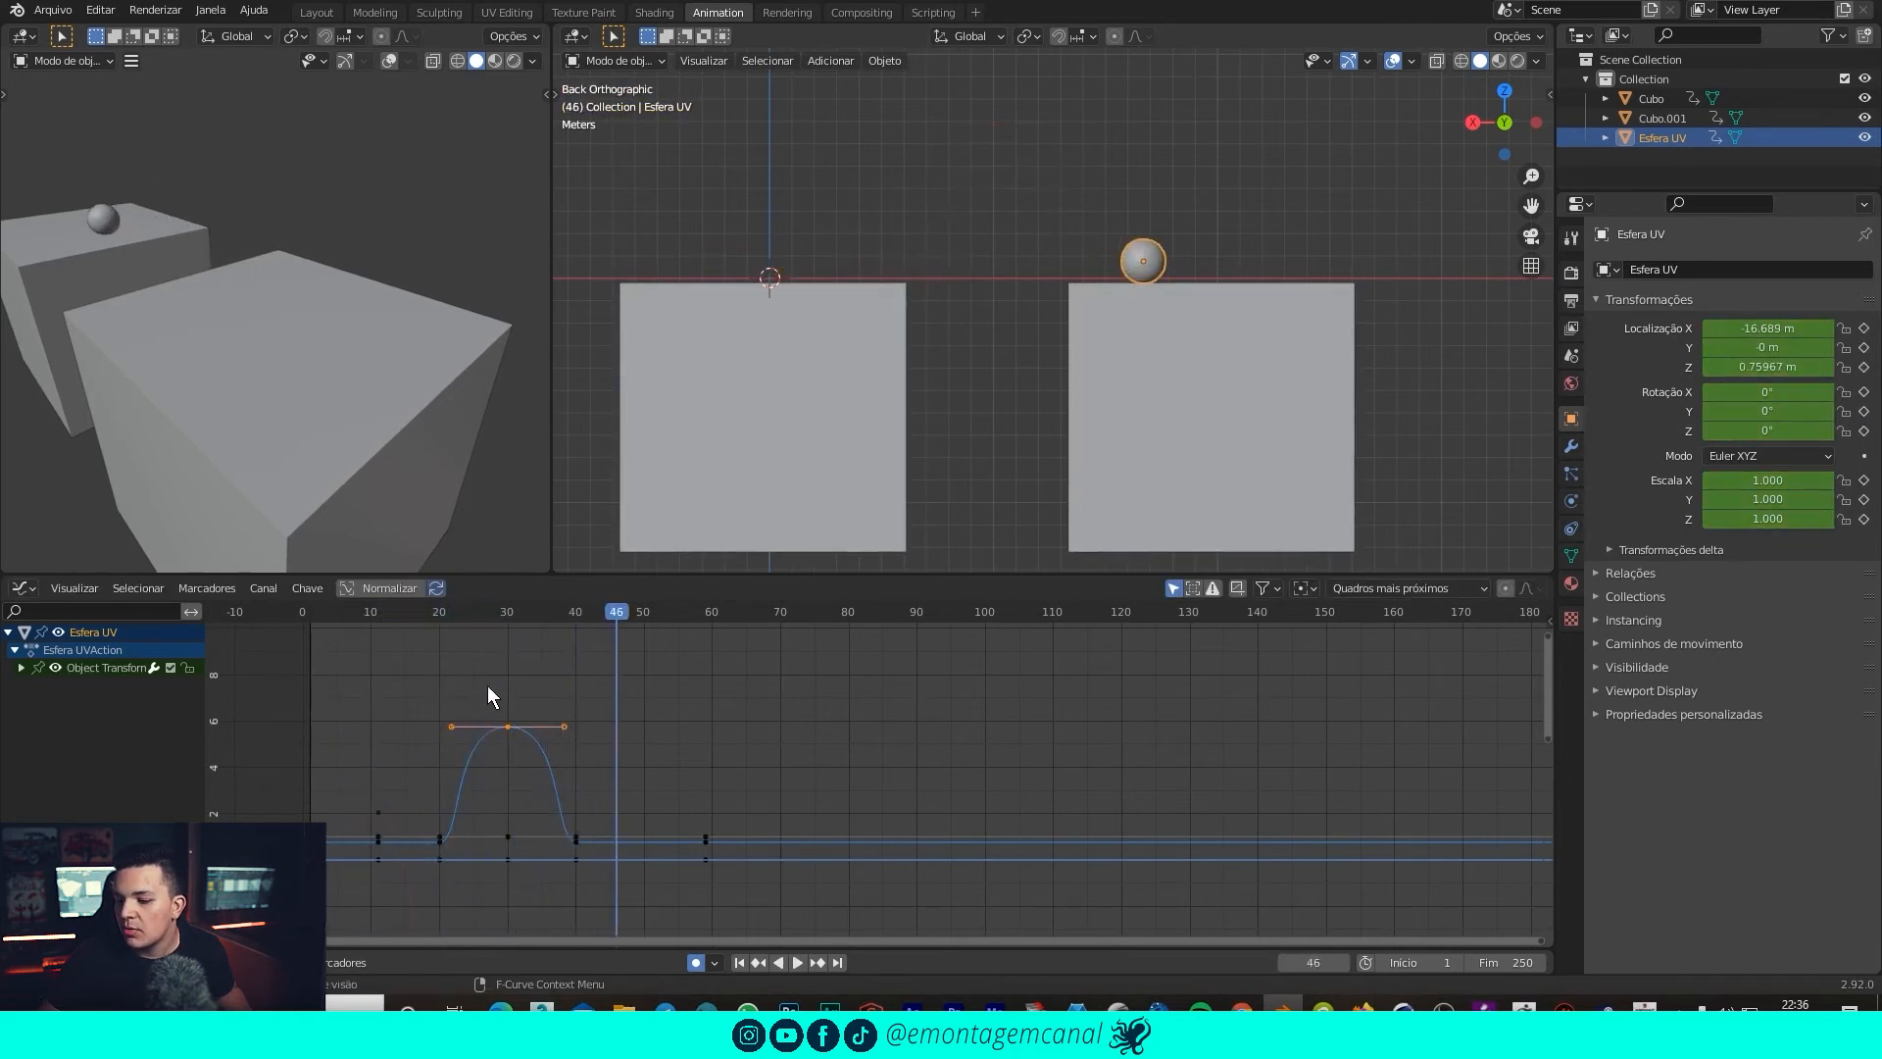
left_click(498, 622)
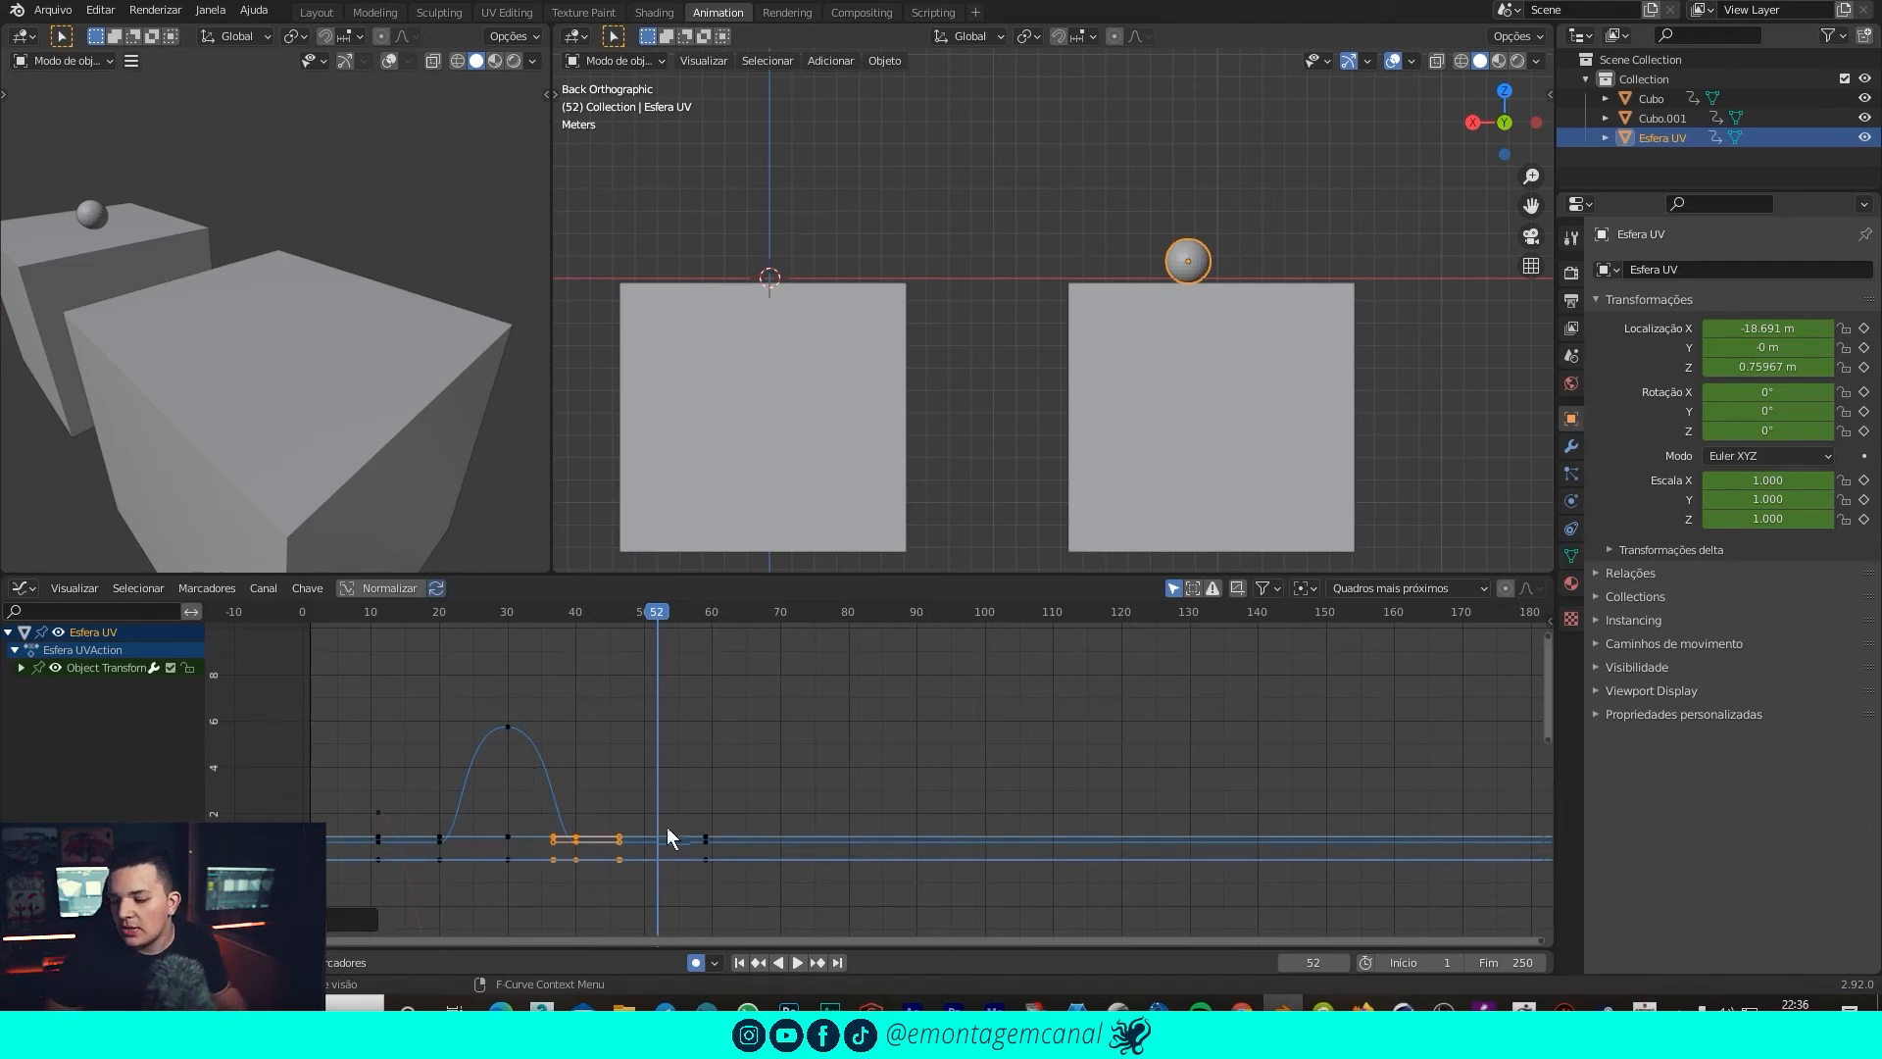
Shorten the handles of the frame 40 keyframes by scaling them along X in the Graph Editor.
key("s")
key("x")
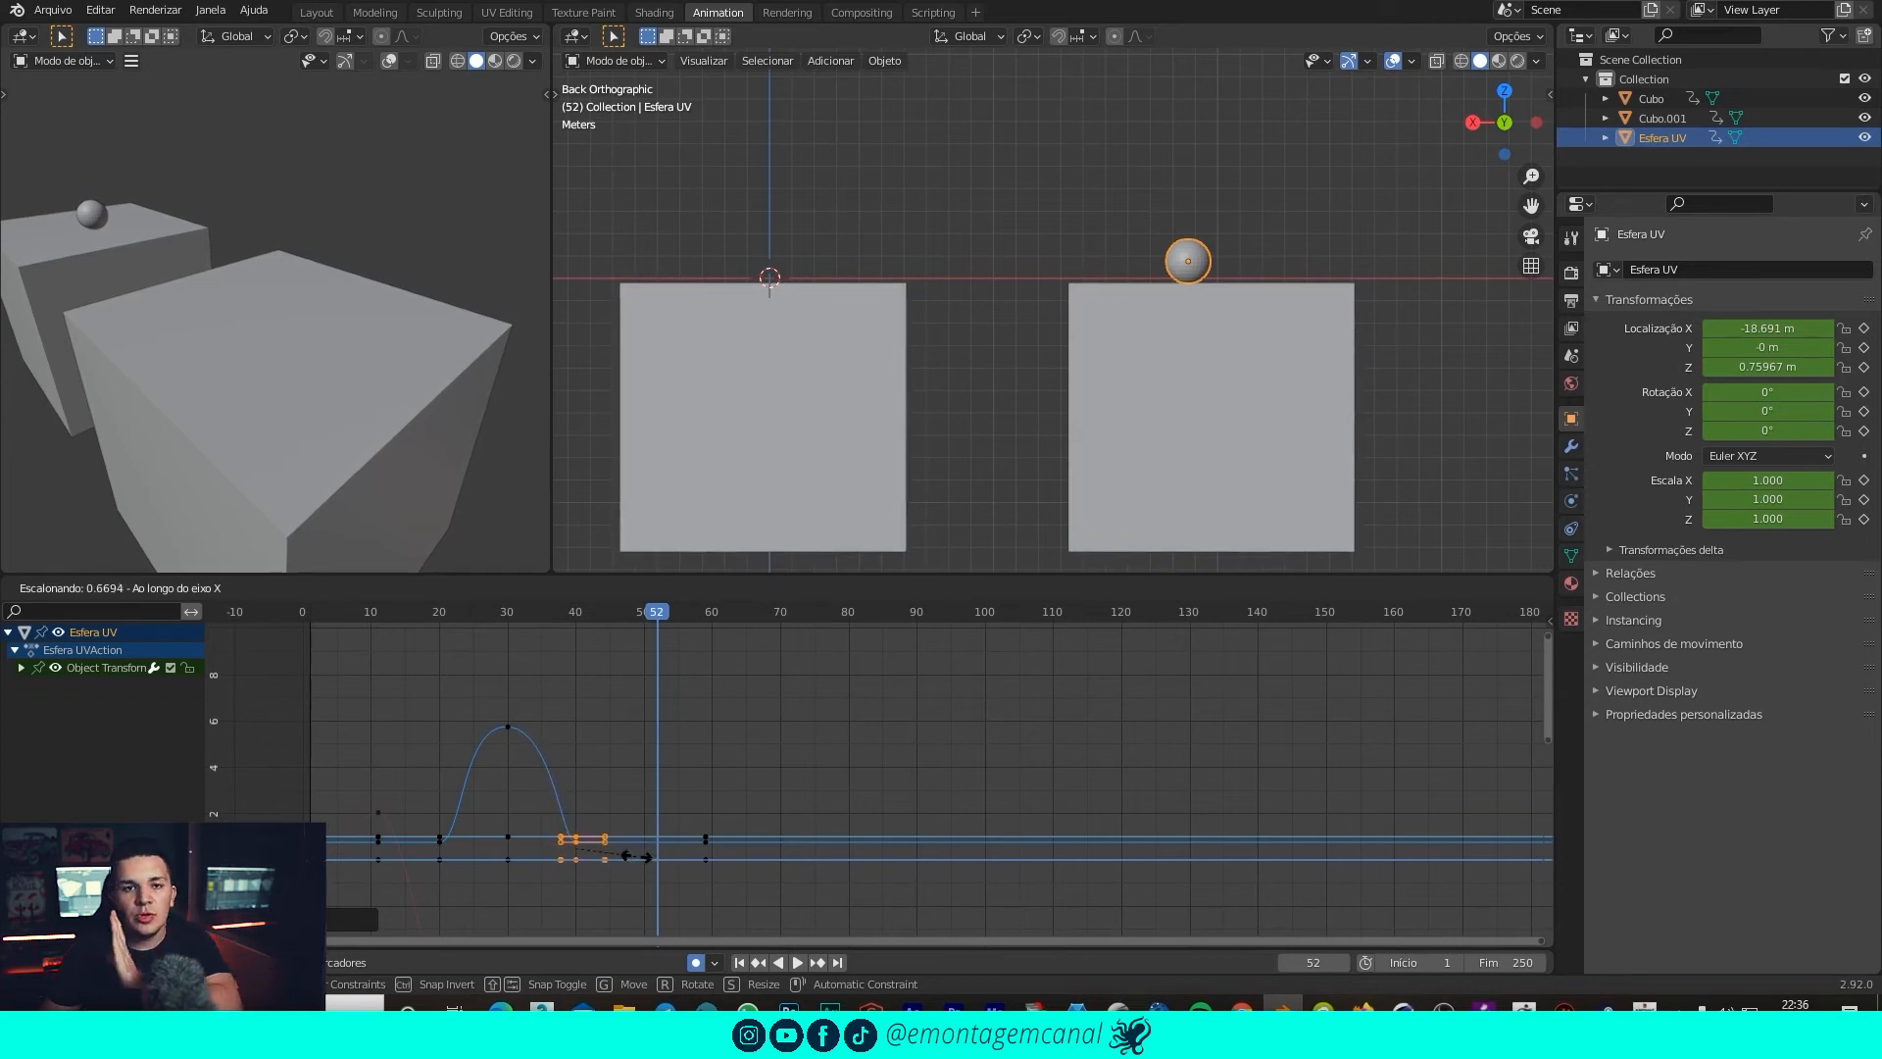
left_click(563, 863)
At frame 30, shift the airborne sphere along X to about -9.56 m.
key("g")
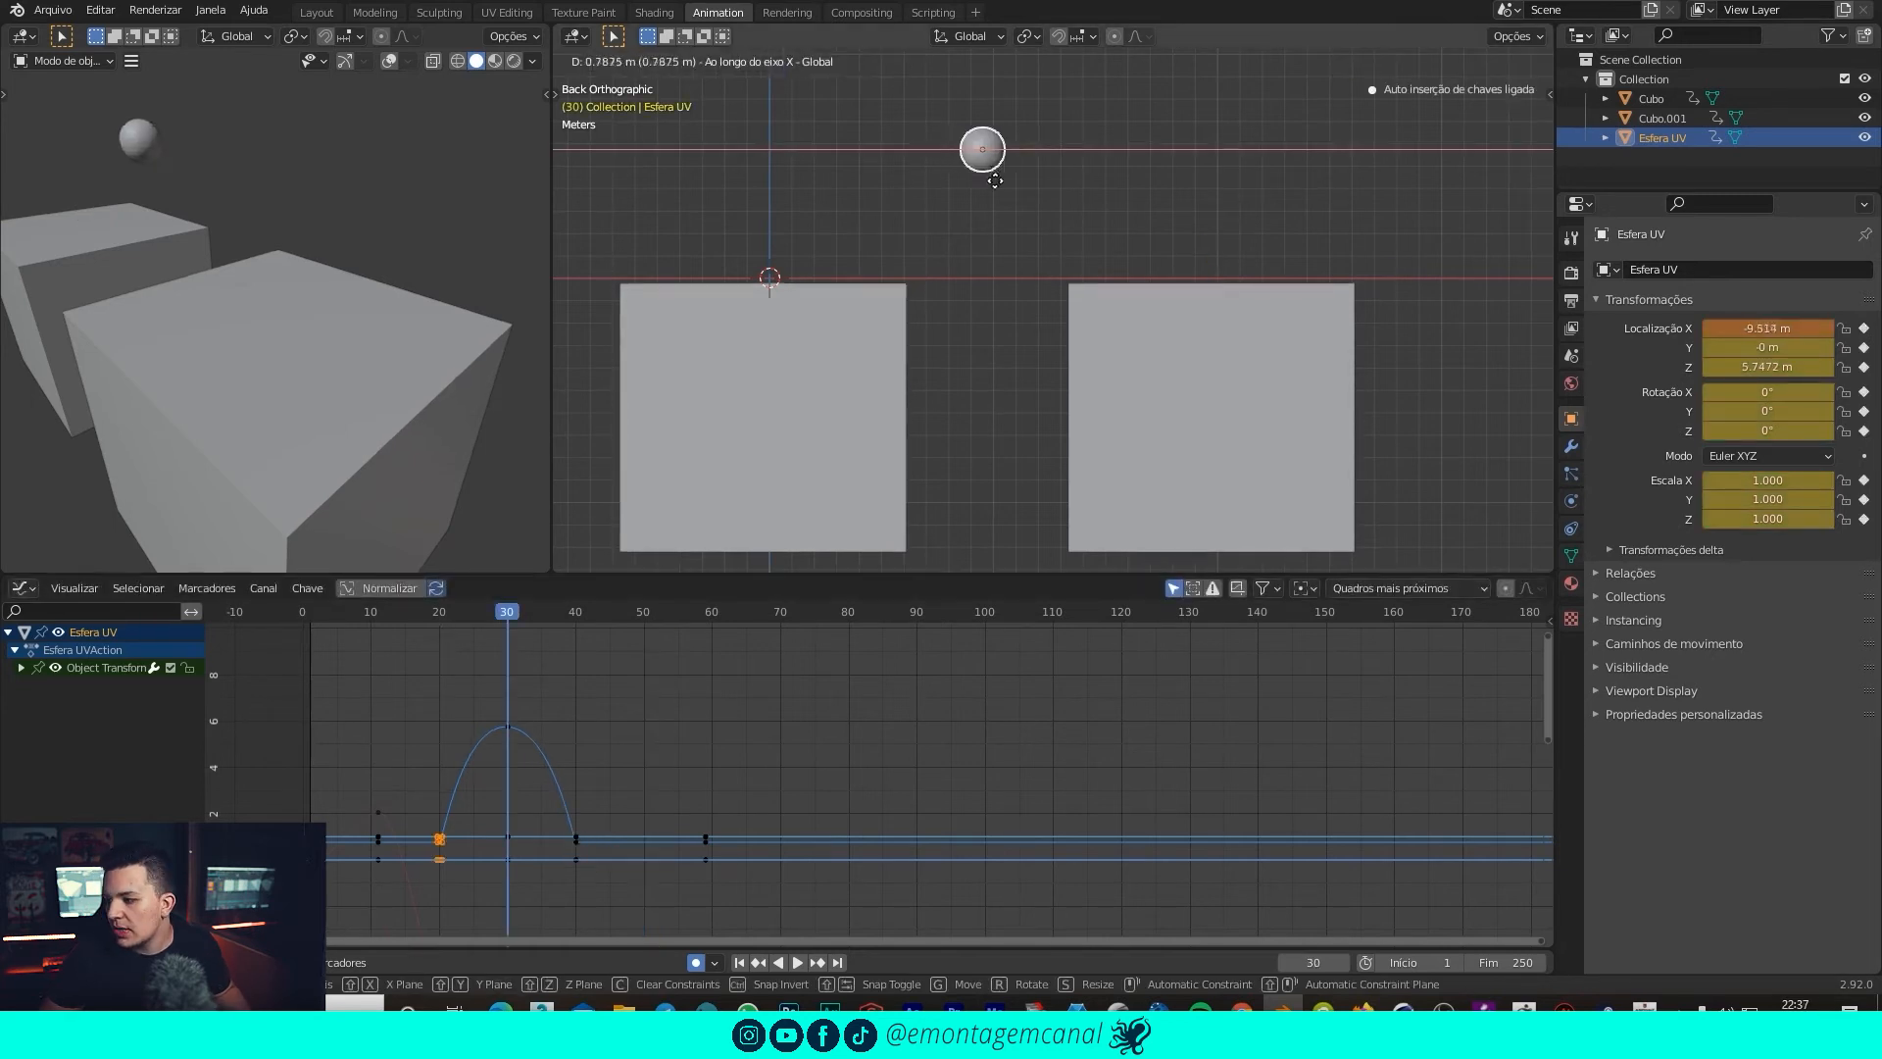
left_click(985, 180)
key("g")
key("x")
left_click(966, 271)
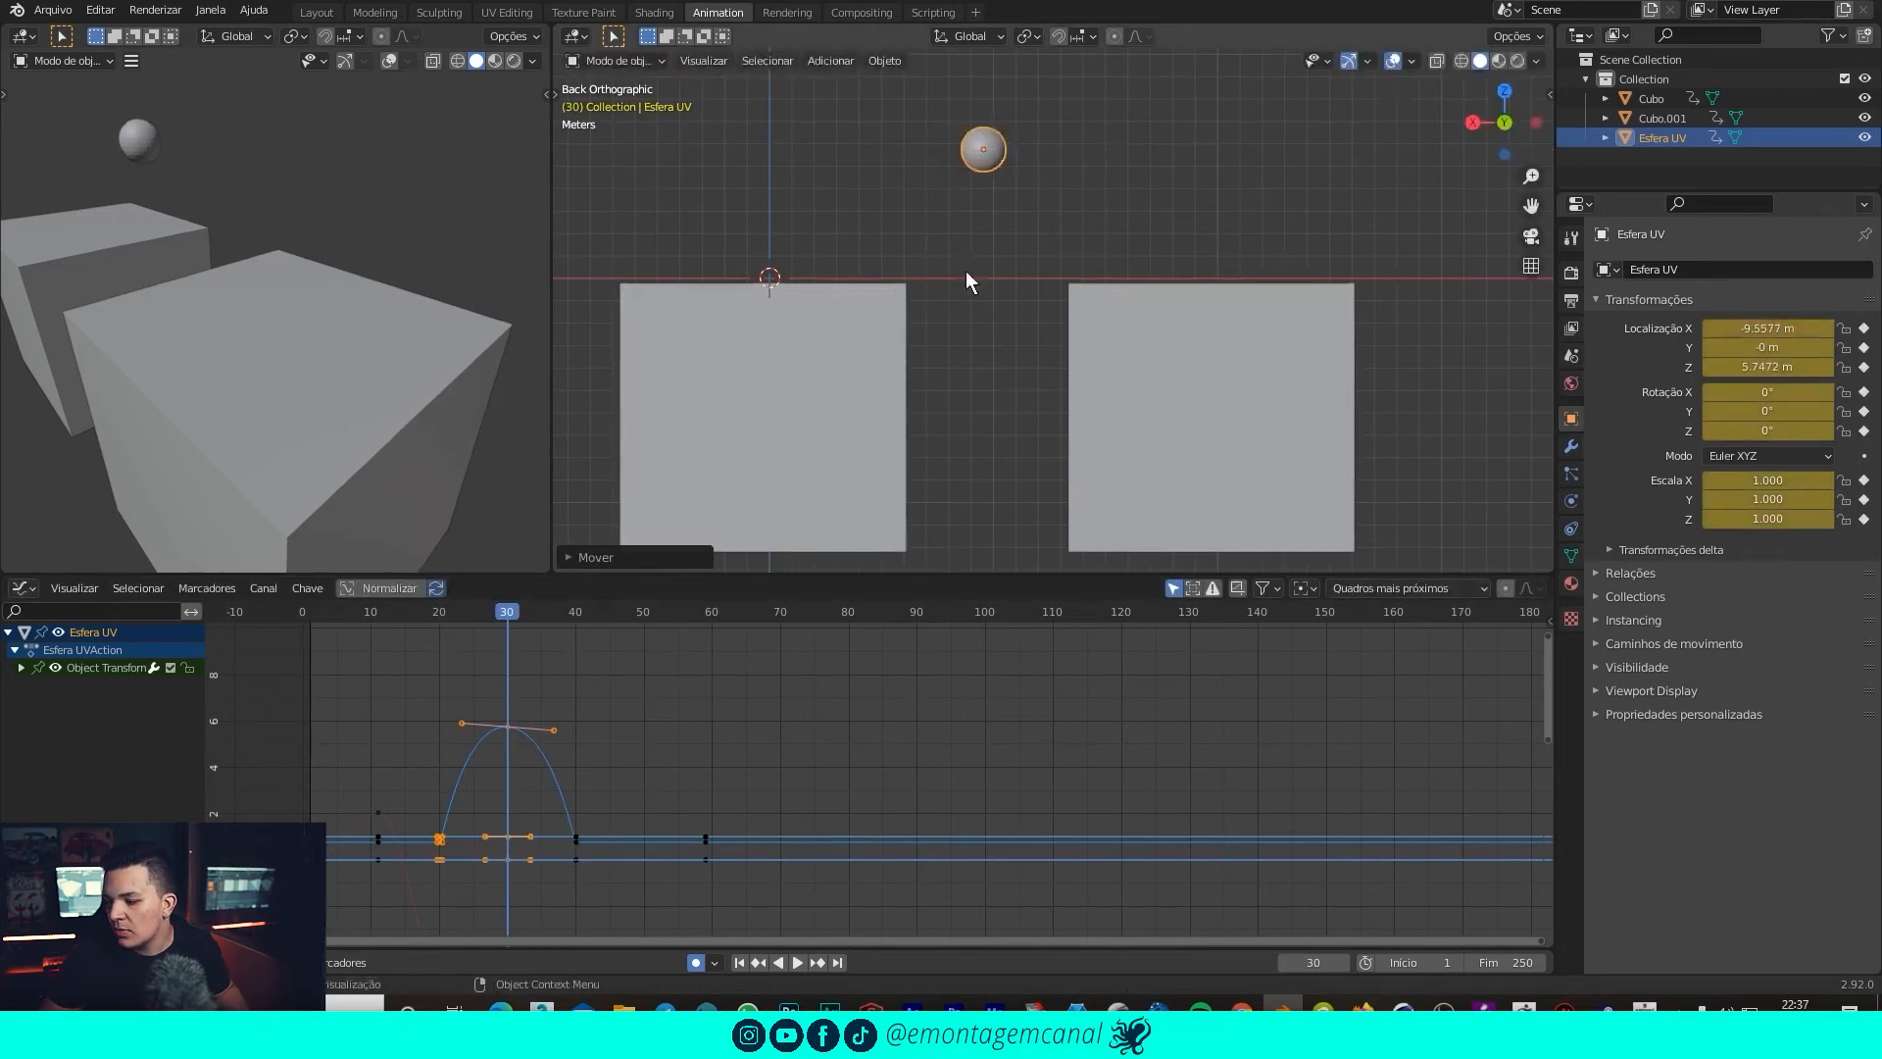
Rotate the handles of the frame 20 keyframe on the red X-location curve.
left_click_drag(431, 616, 622, 620)
middle_click_drag(532, 823, 633, 604)
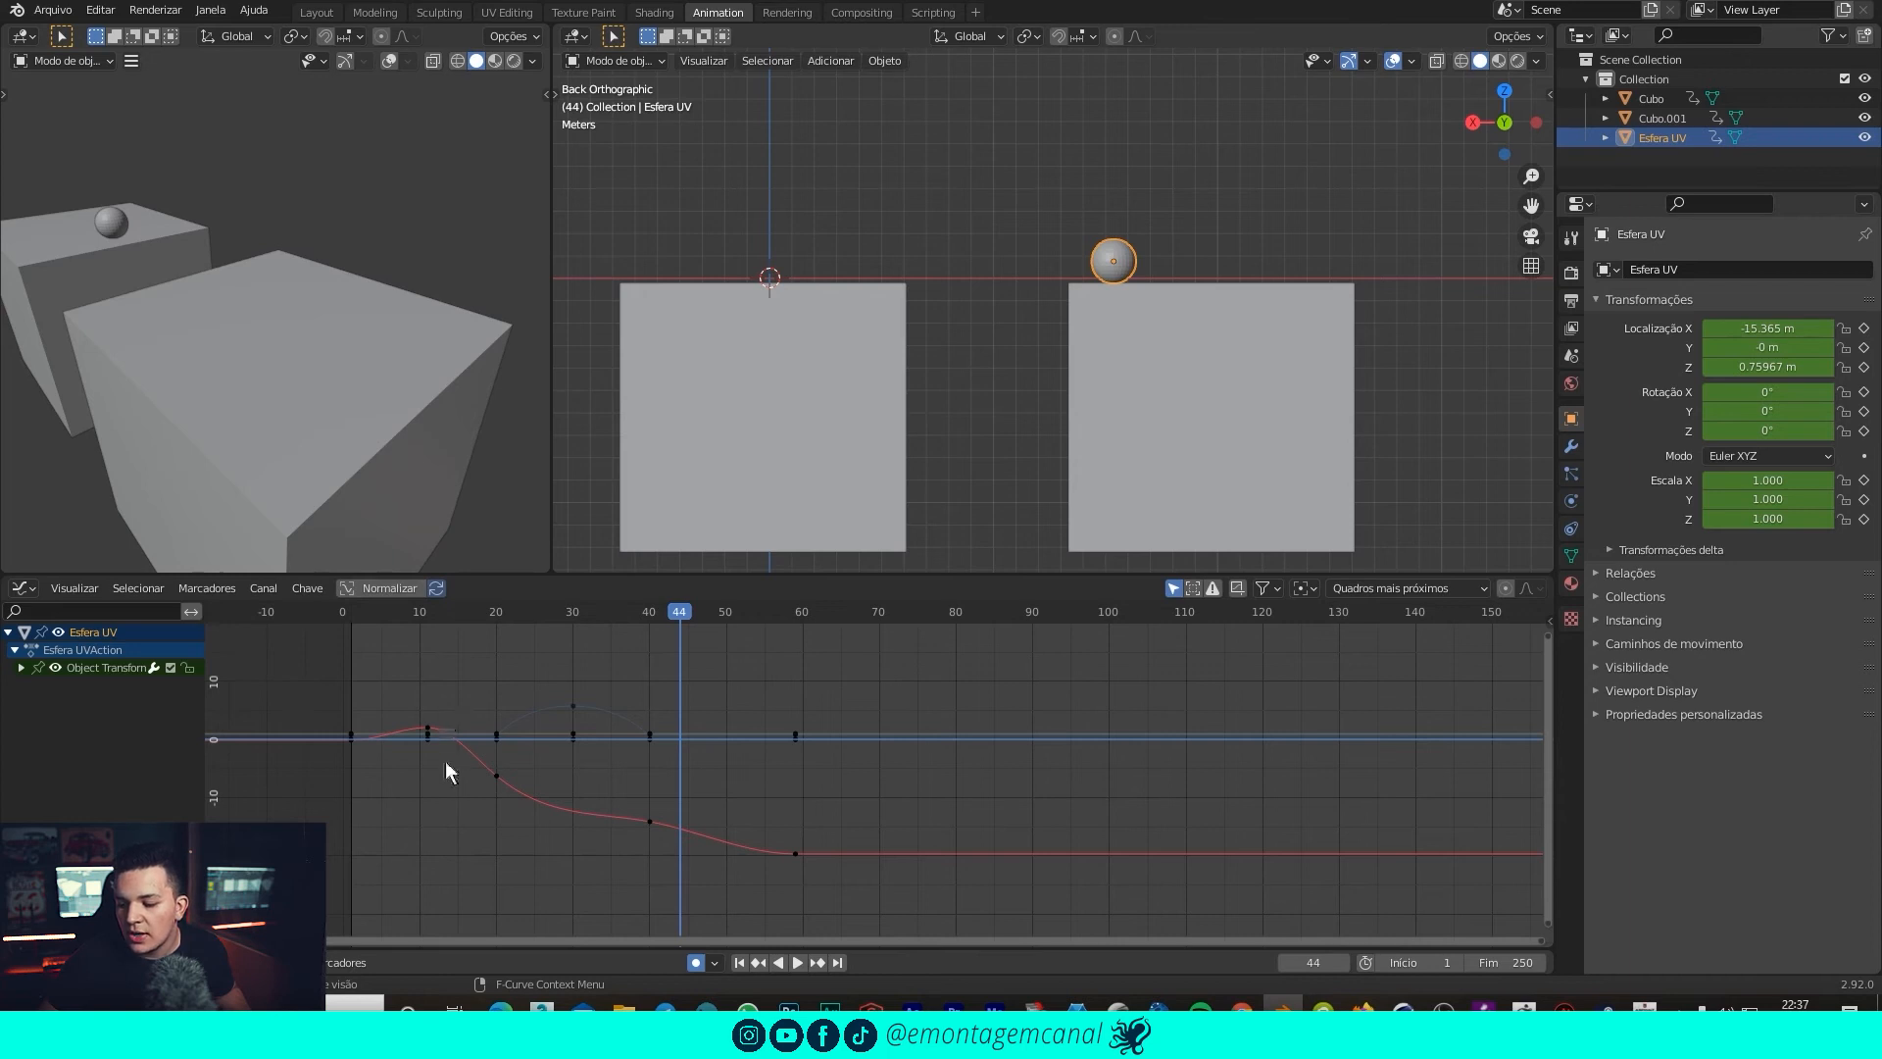
left_click_drag(461, 757, 521, 806)
left_click_drag(581, 612, 474, 623)
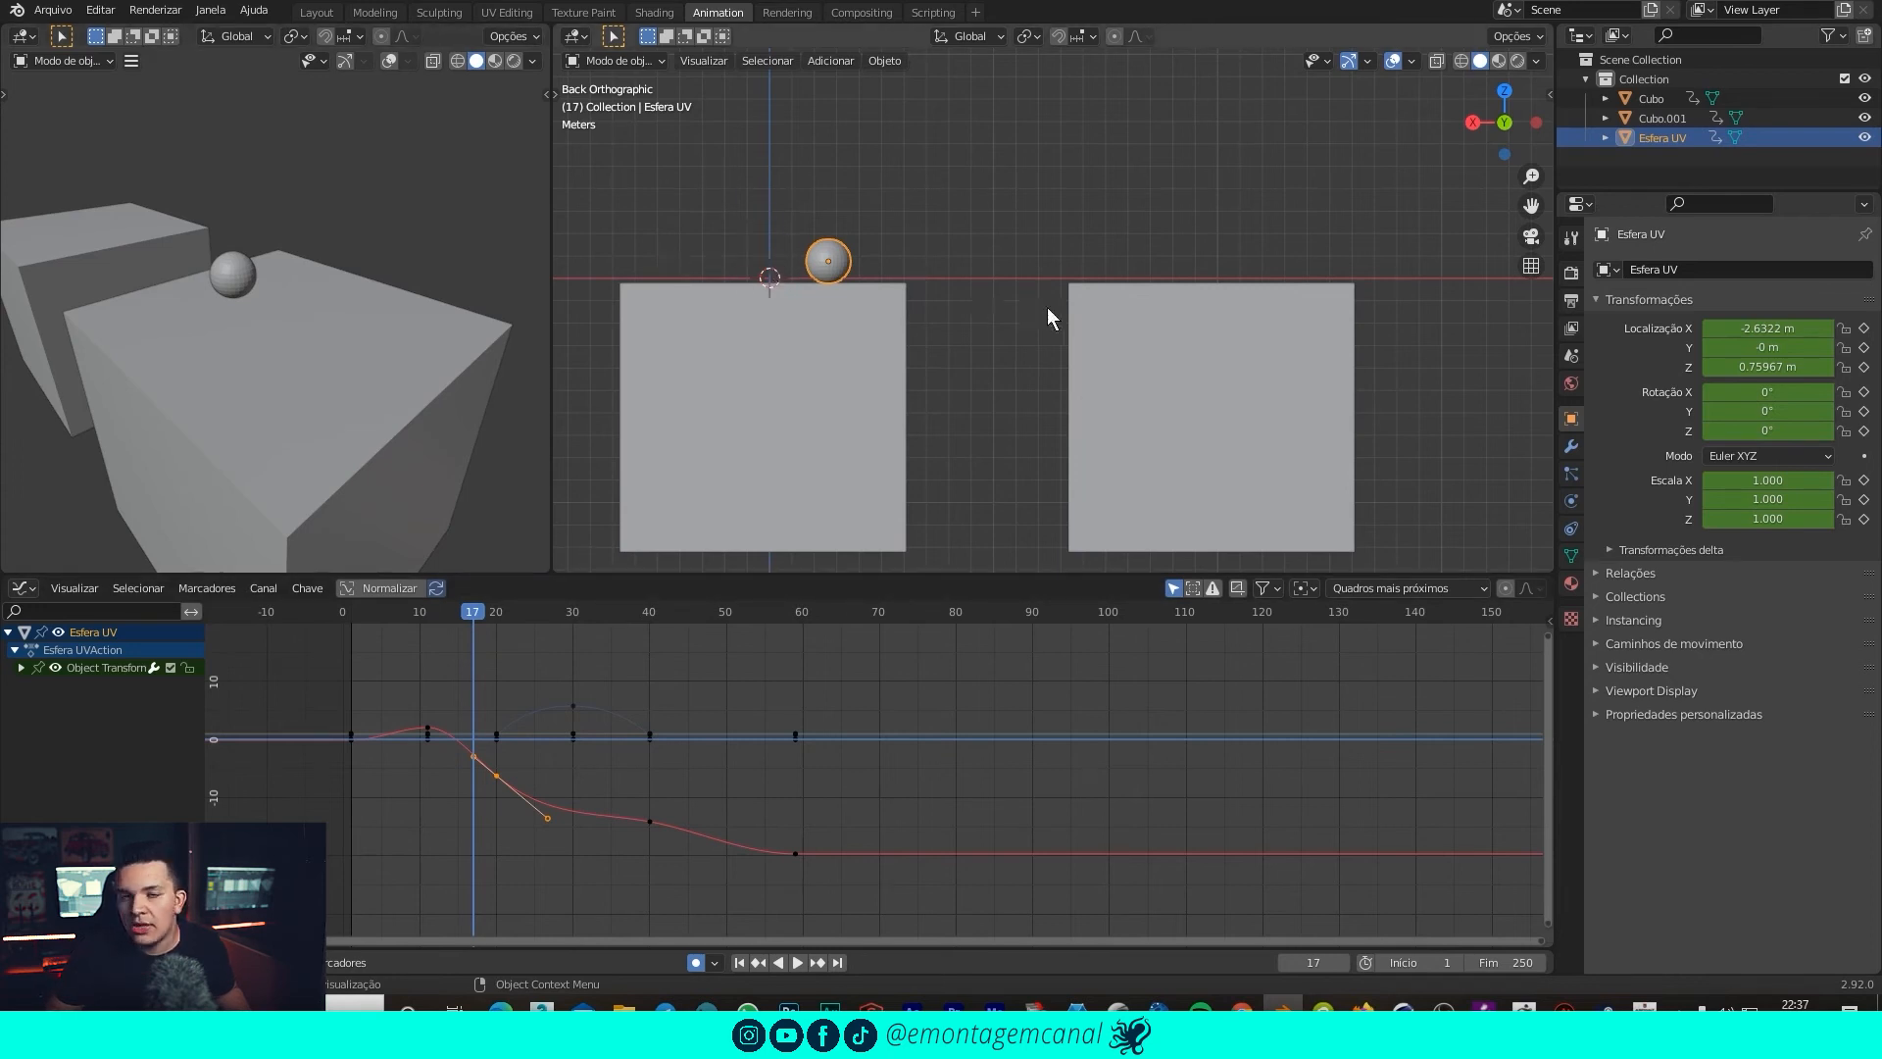
key("r")
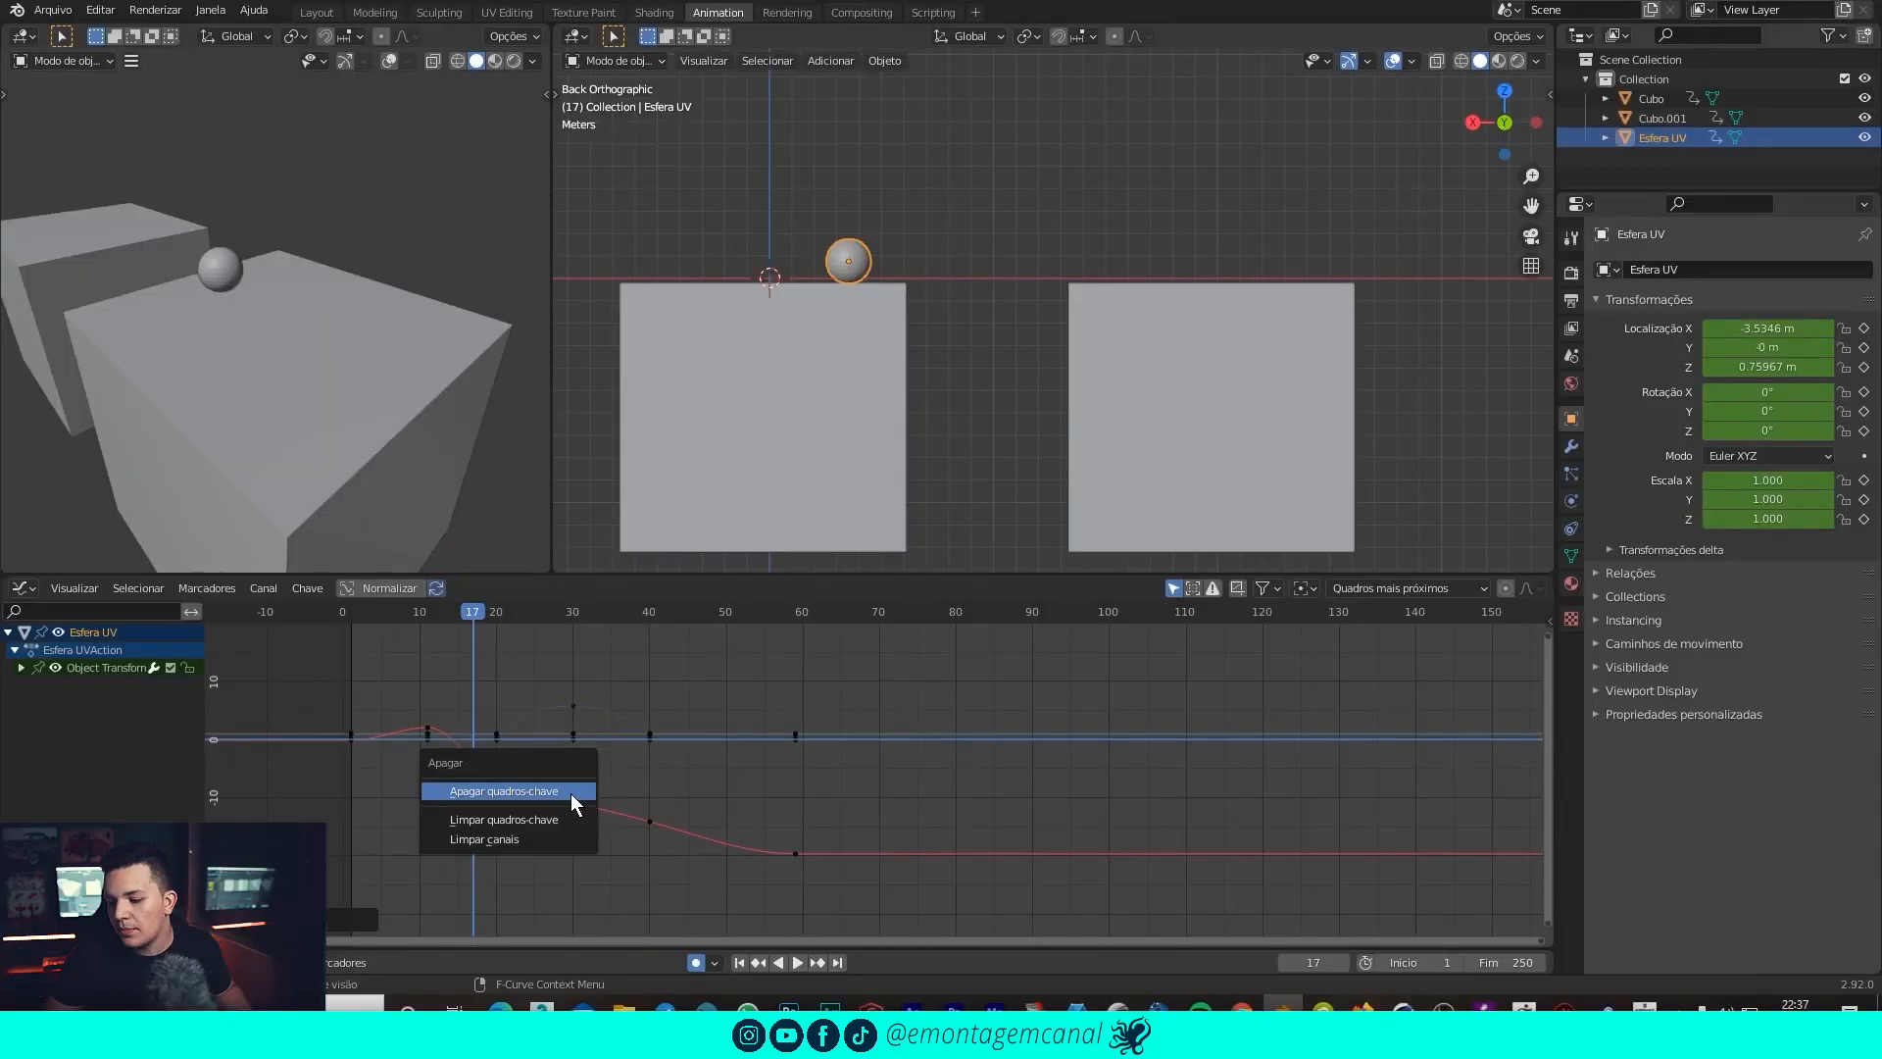
Delete the keyframes at frames 20 and 40 from the X-location curve.
left_click(570, 792)
key("x")
left_click(649, 832)
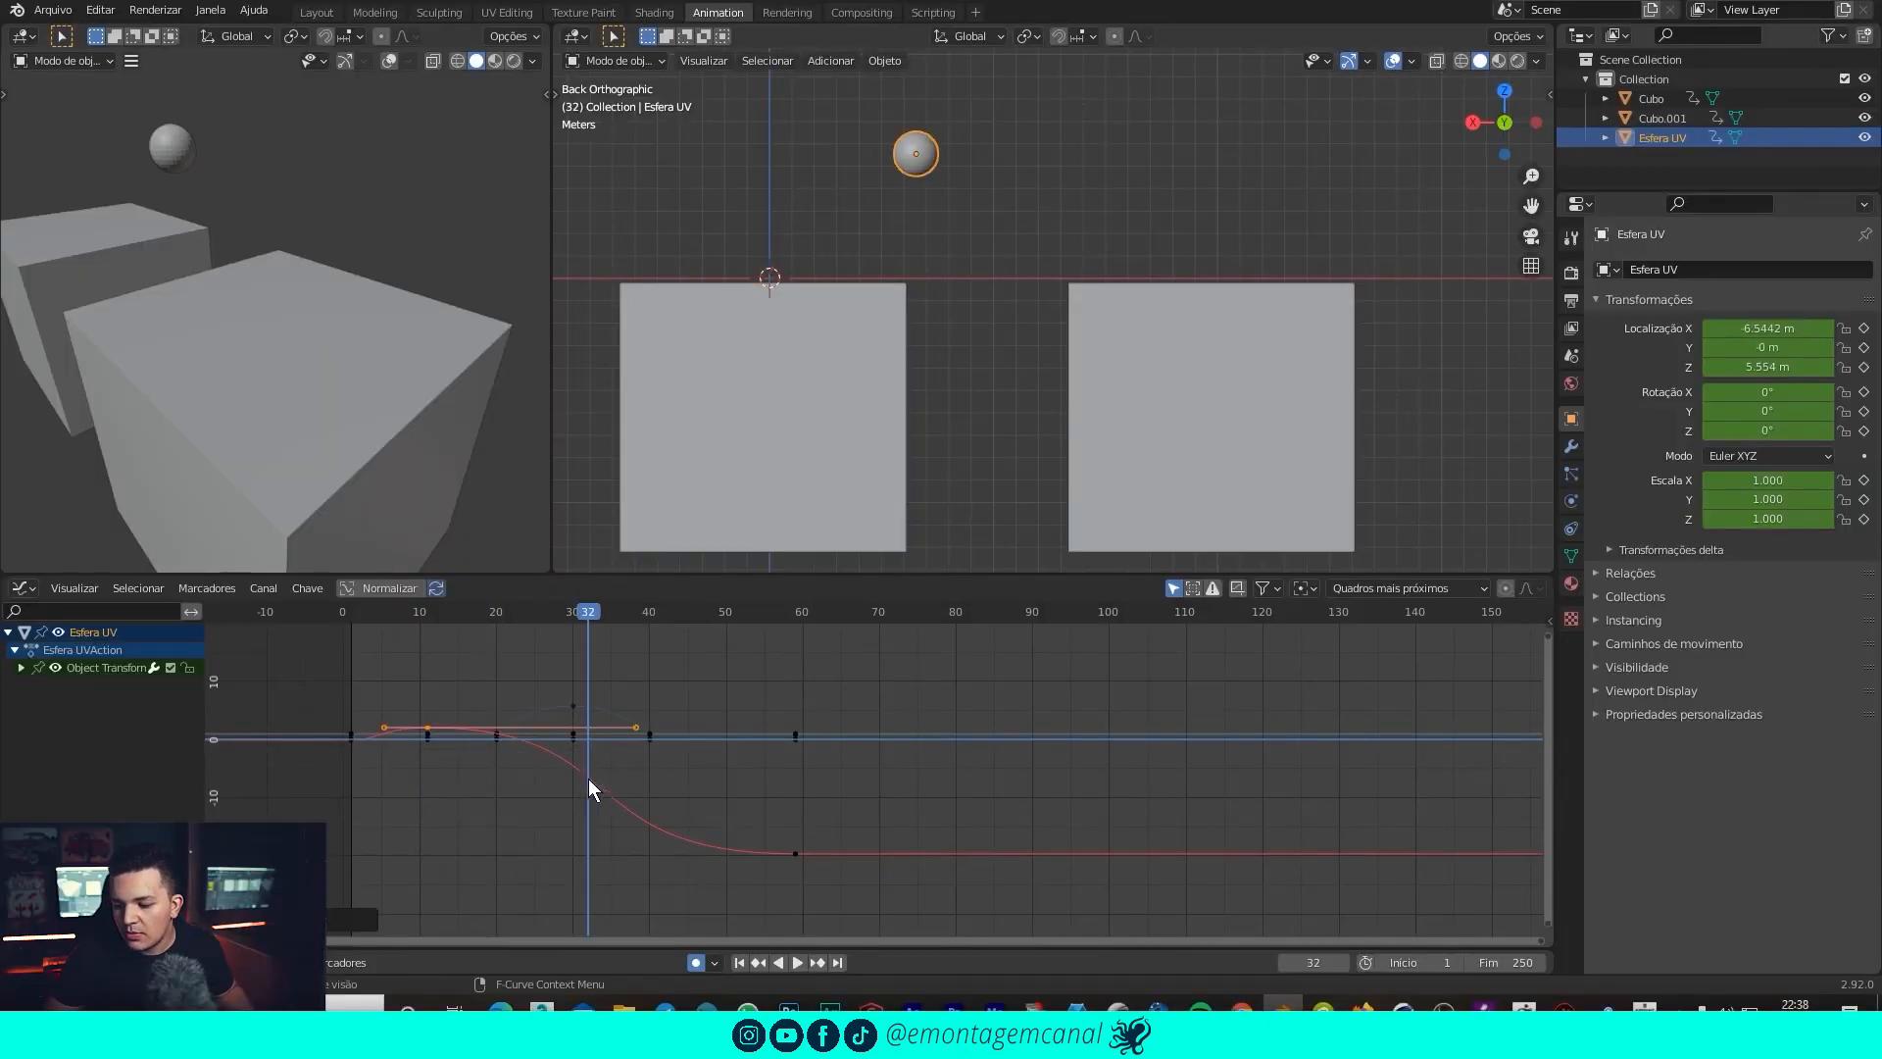
Move the X-location curve's early peak keyframe slightly lower and back to about frame 10.
key("g")
left_click(580, 782)
key("g")
left_click(610, 786)
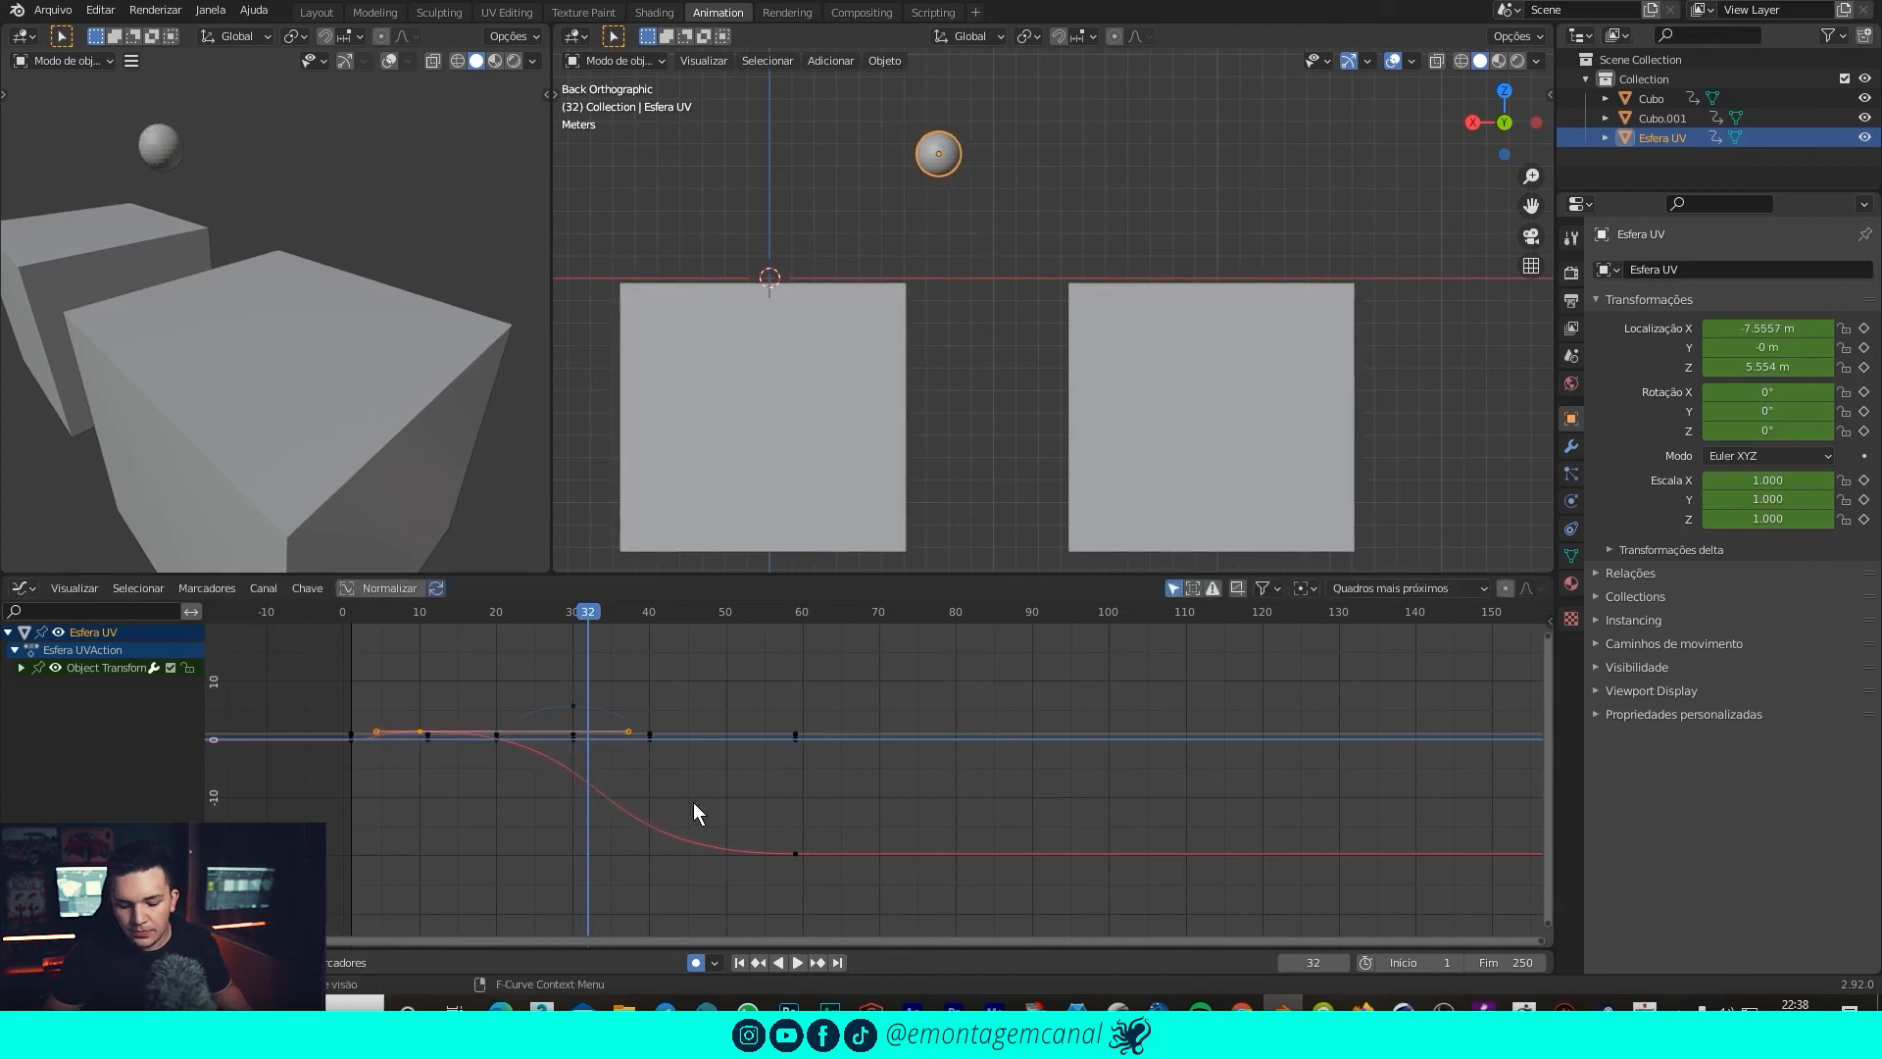
Insert new X-location keyframes at frames 19 and 39 on the selected channel and shrink the frame 19 handles.
key("i")
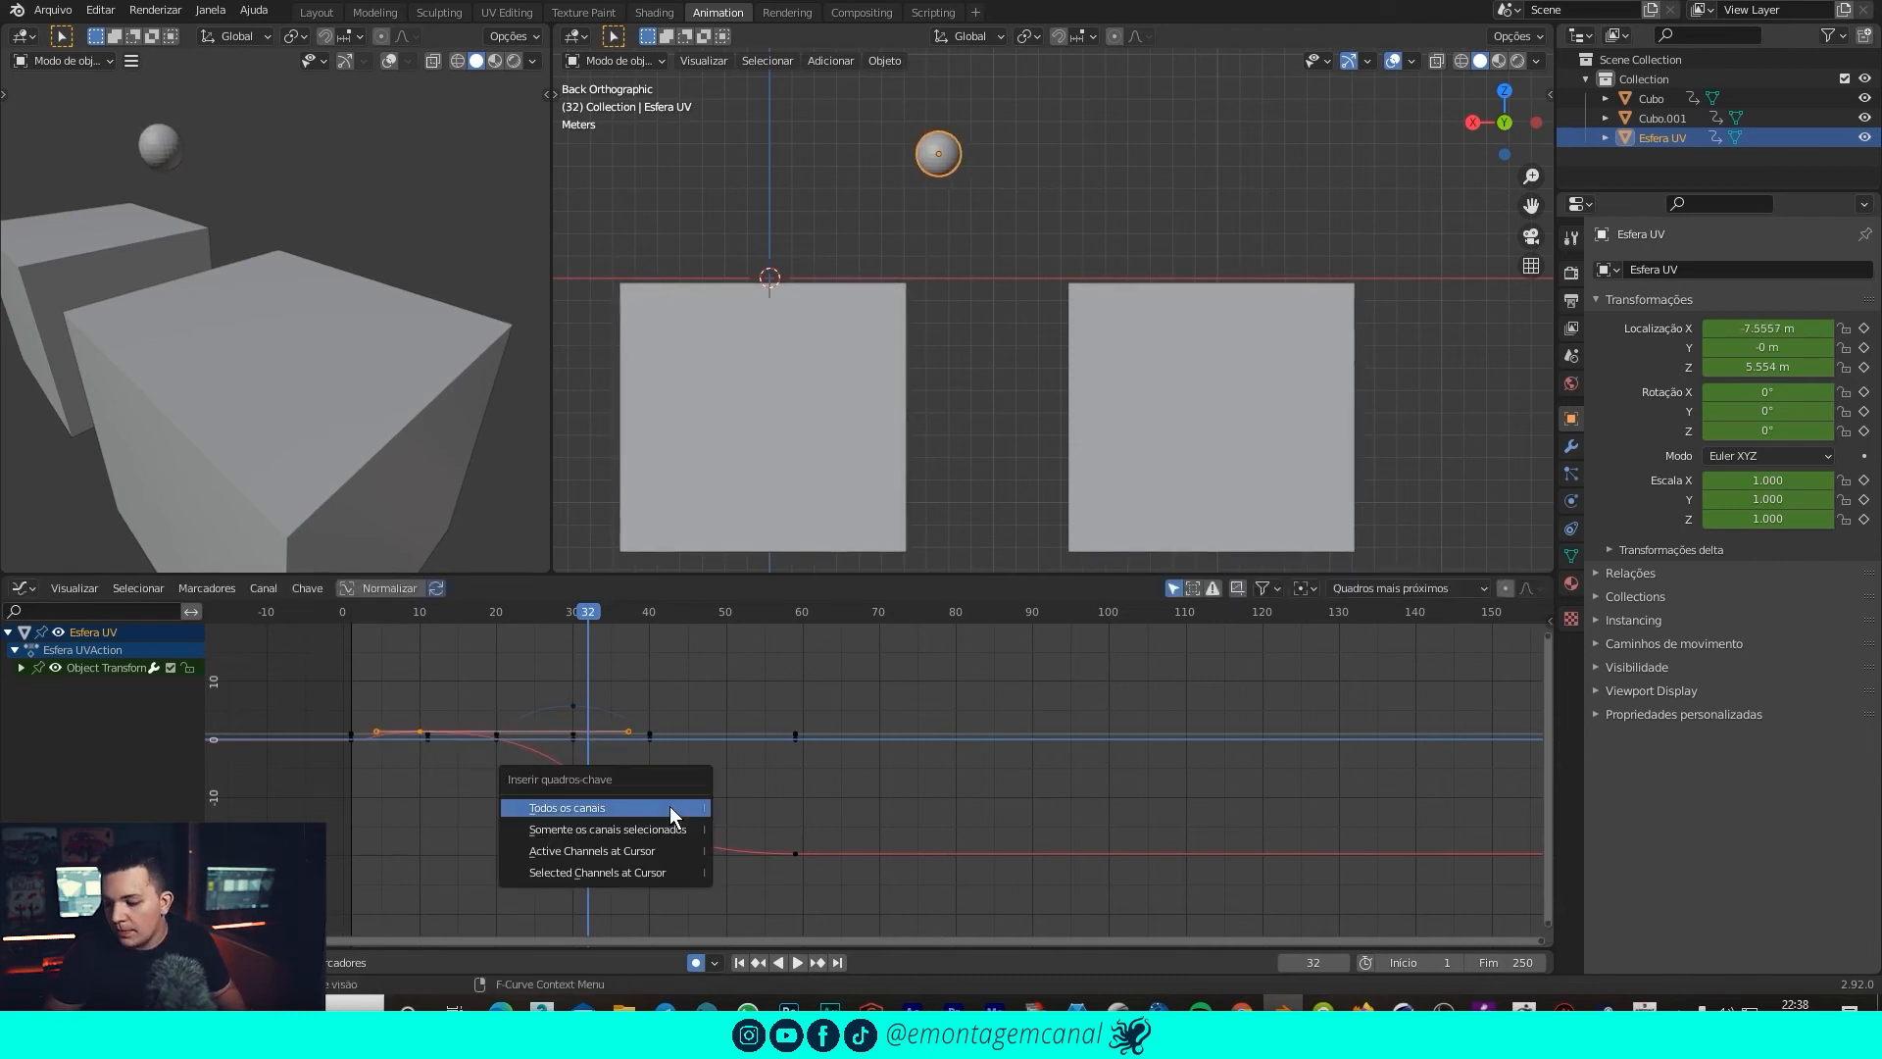
left_click(614, 827)
key("g")
key("x")
key("s")
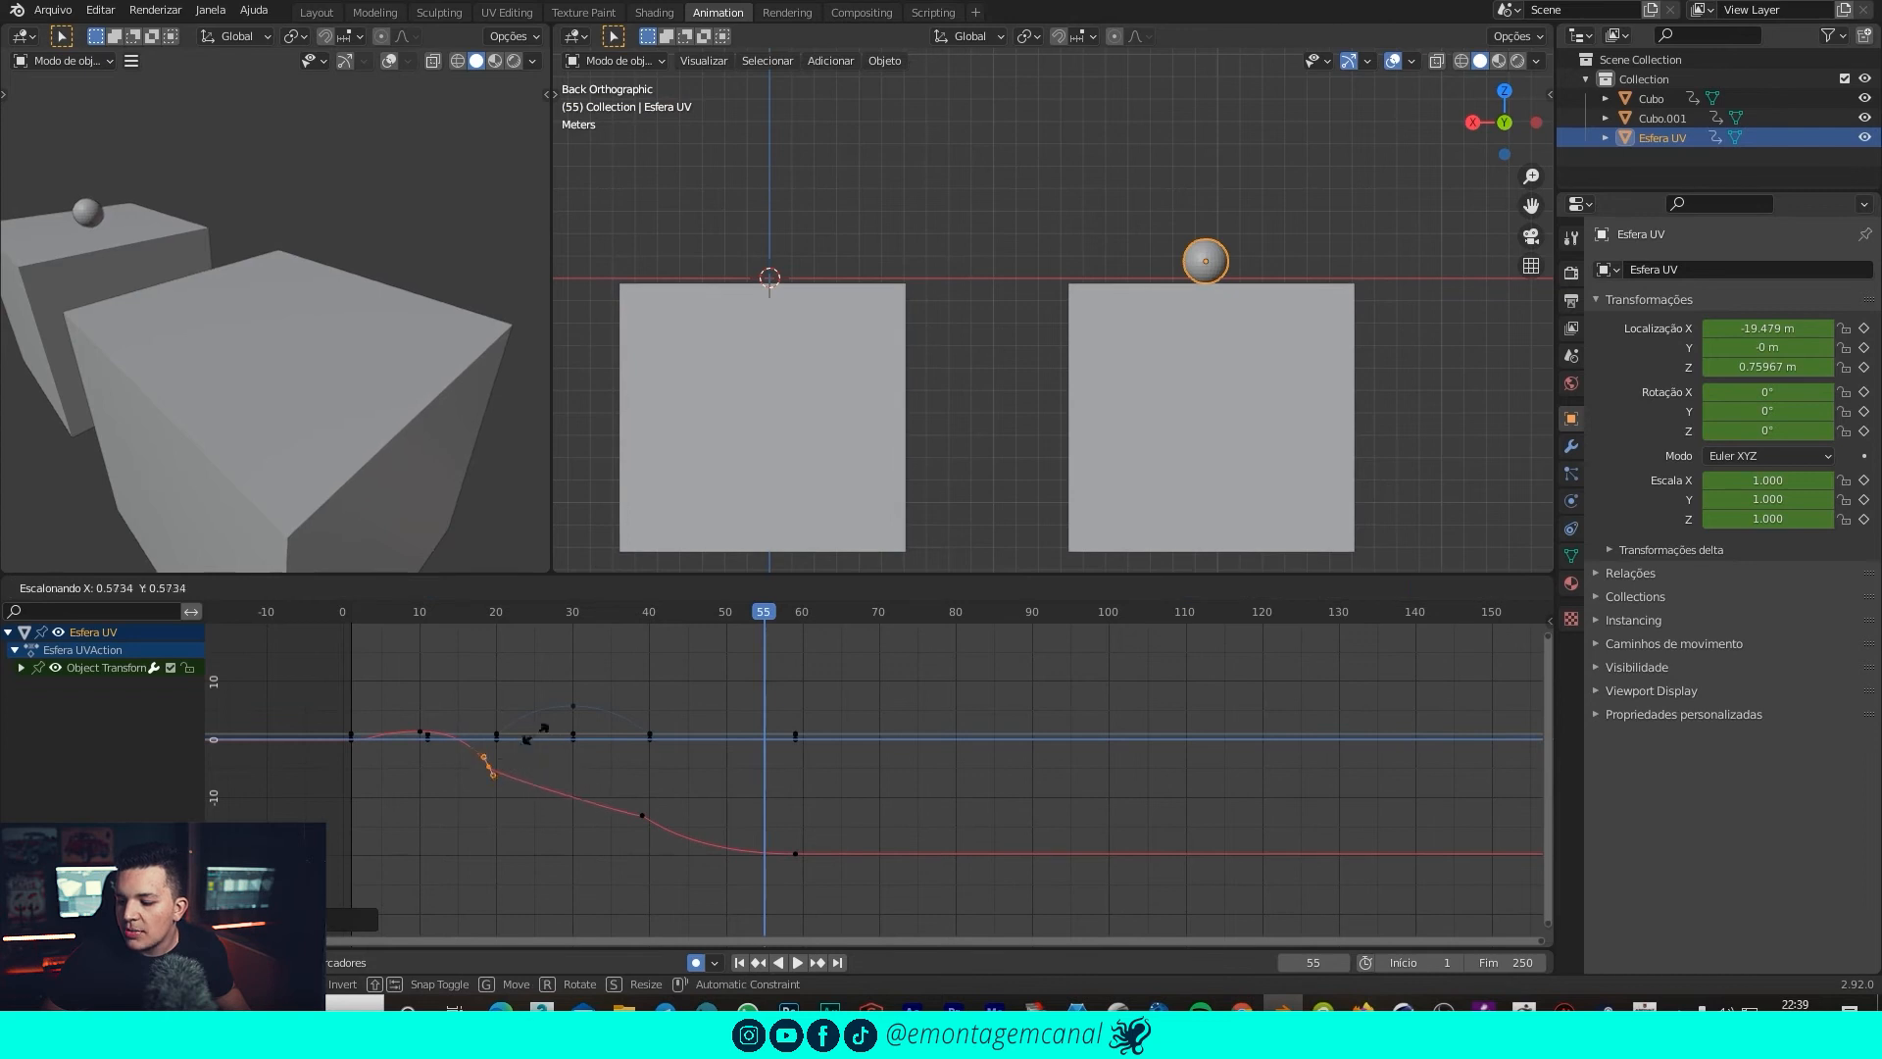
left_click(549, 763)
Play and scrub the adjusted jump to check its horizontal motion, stopping at frame 19.
left_click_drag(557, 613, 347, 720)
key("space")
key("space")
left_click_drag(610, 616, 578, 637)
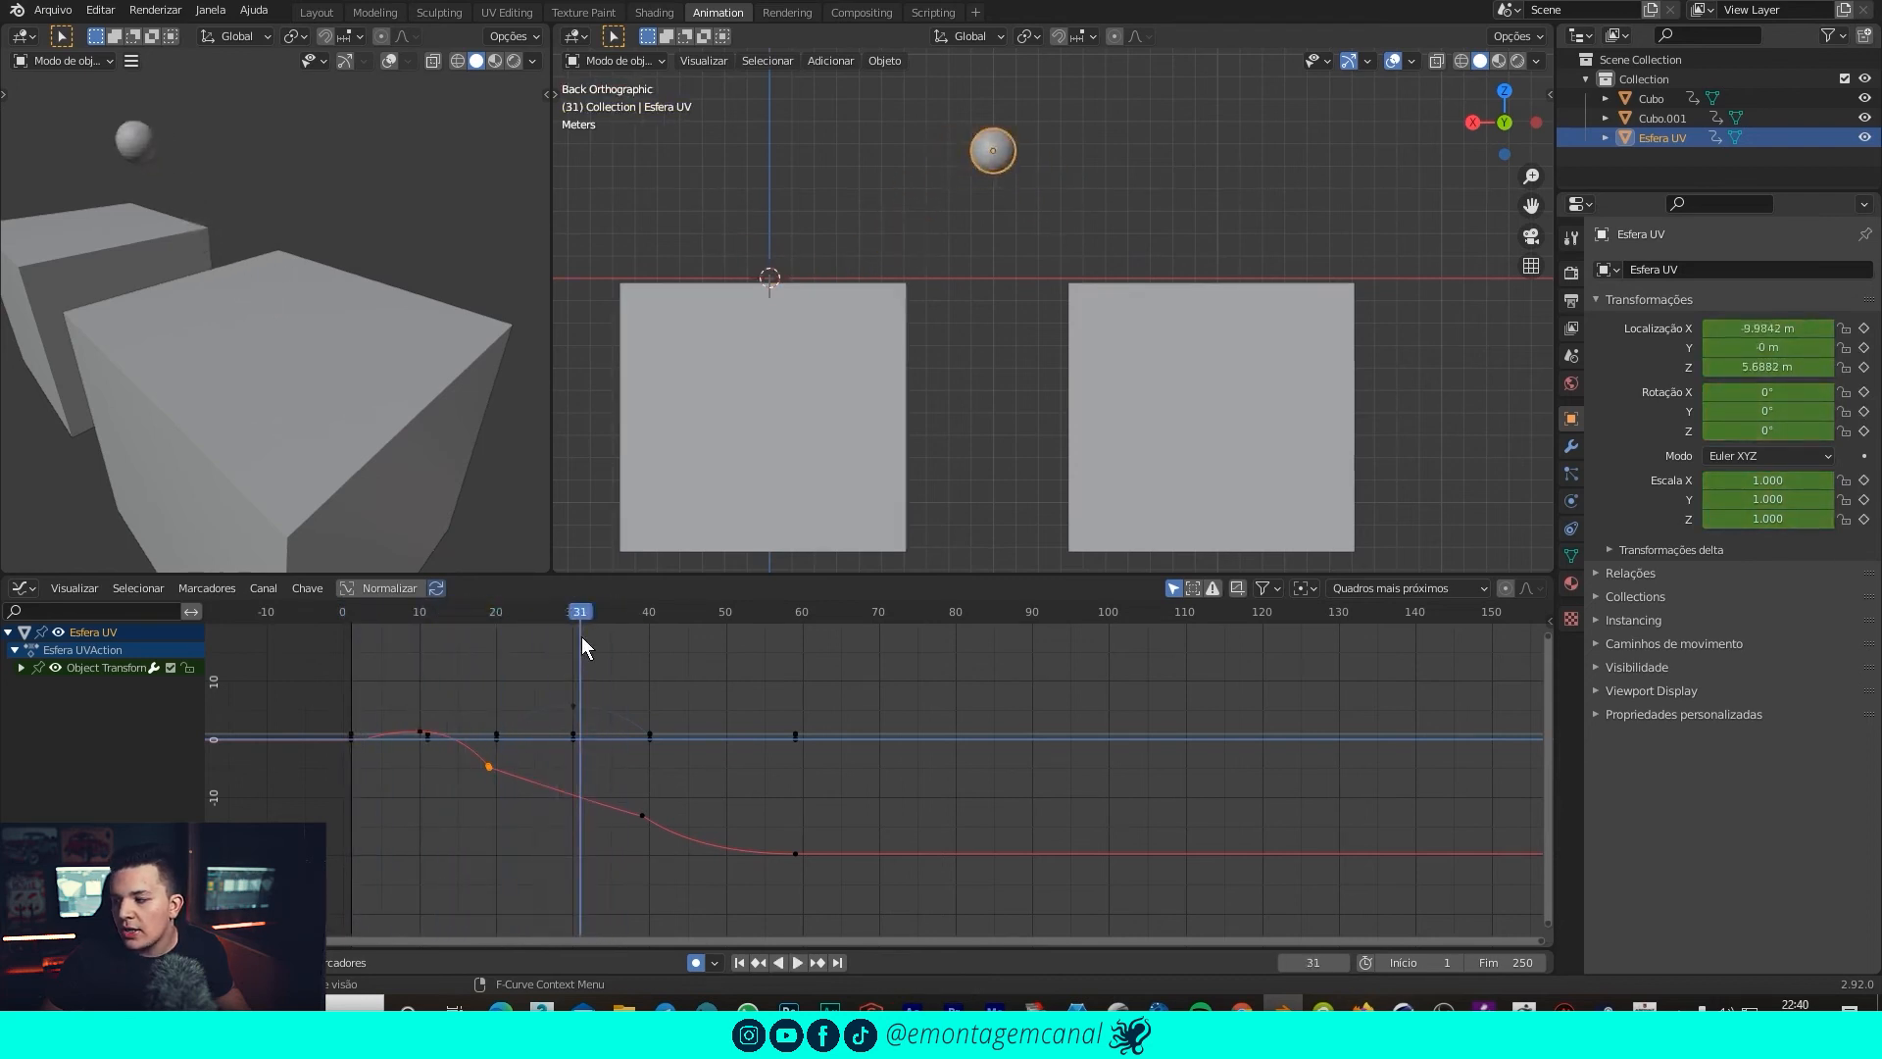
key("space")
key("space")
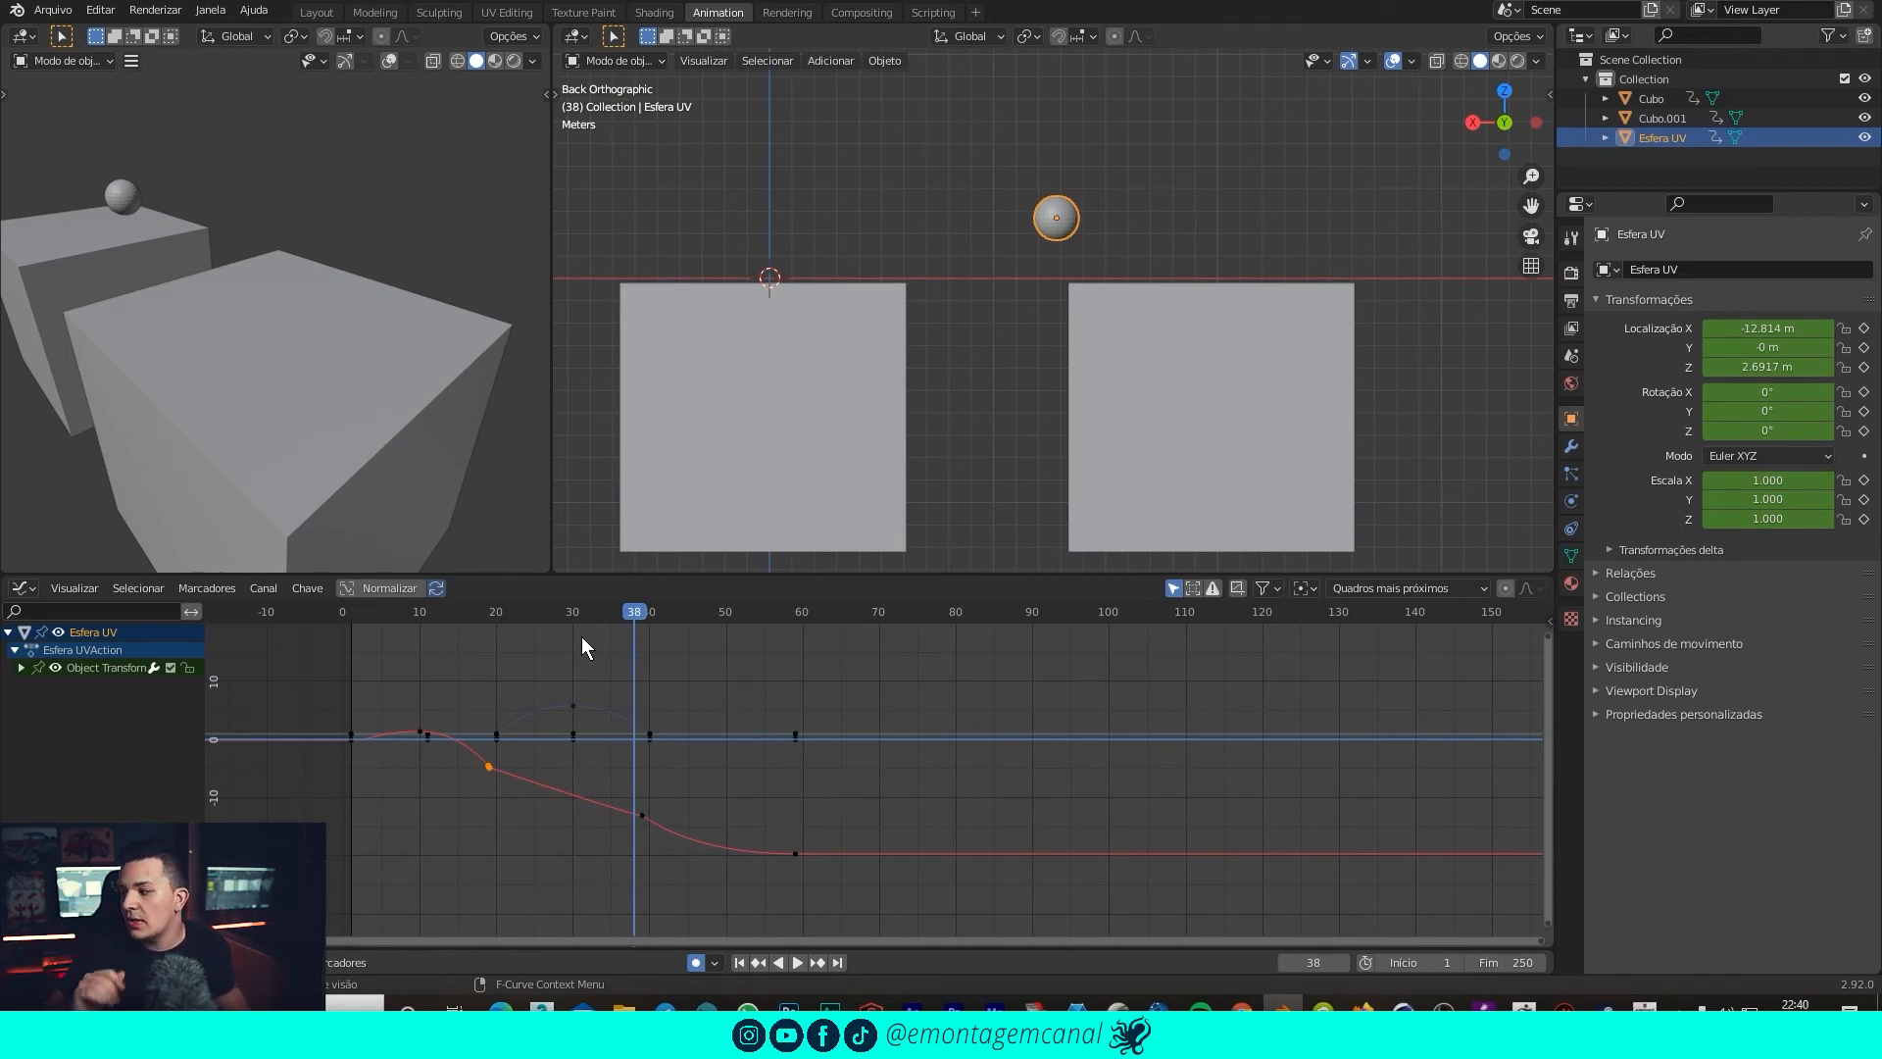
left_click_drag(496, 639, 488, 589)
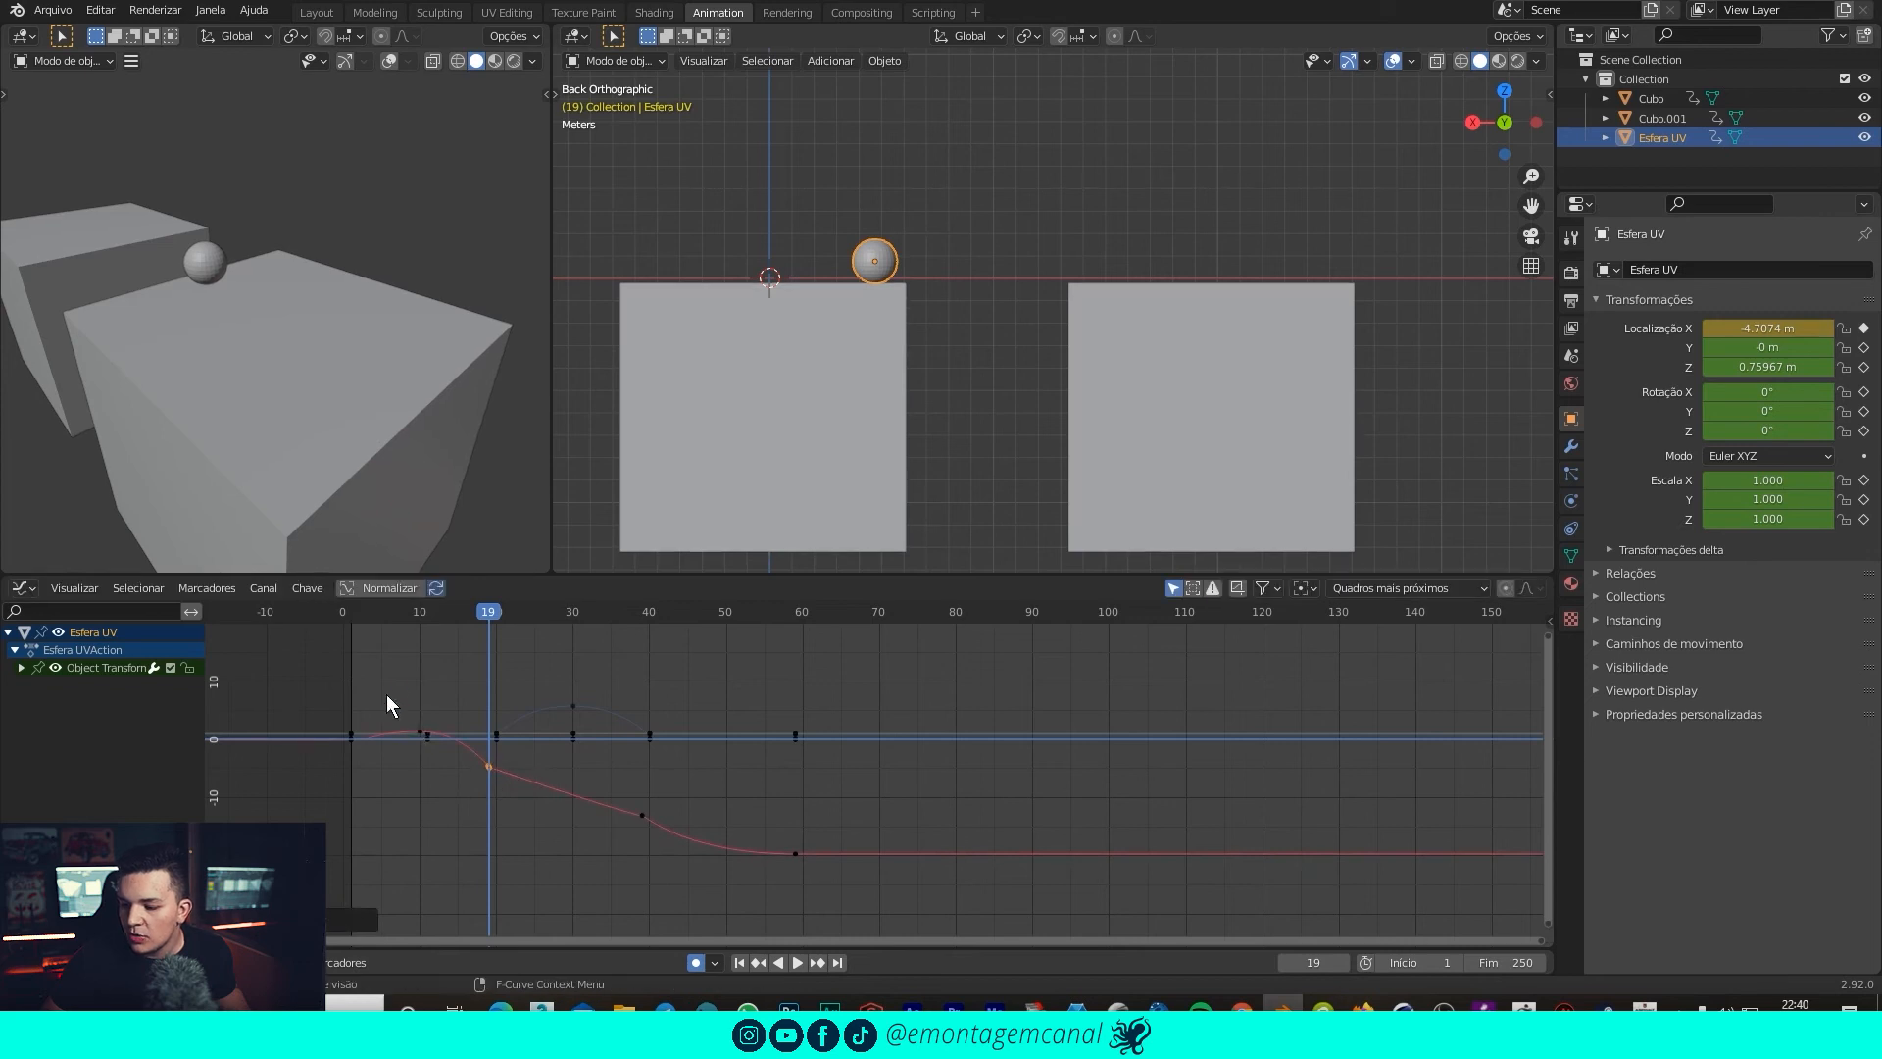
Turn on curve normalization in the Graph Editor, scrub the jump around frame 19, and select the X-location keyframe at frame 39.
left_click(392, 591)
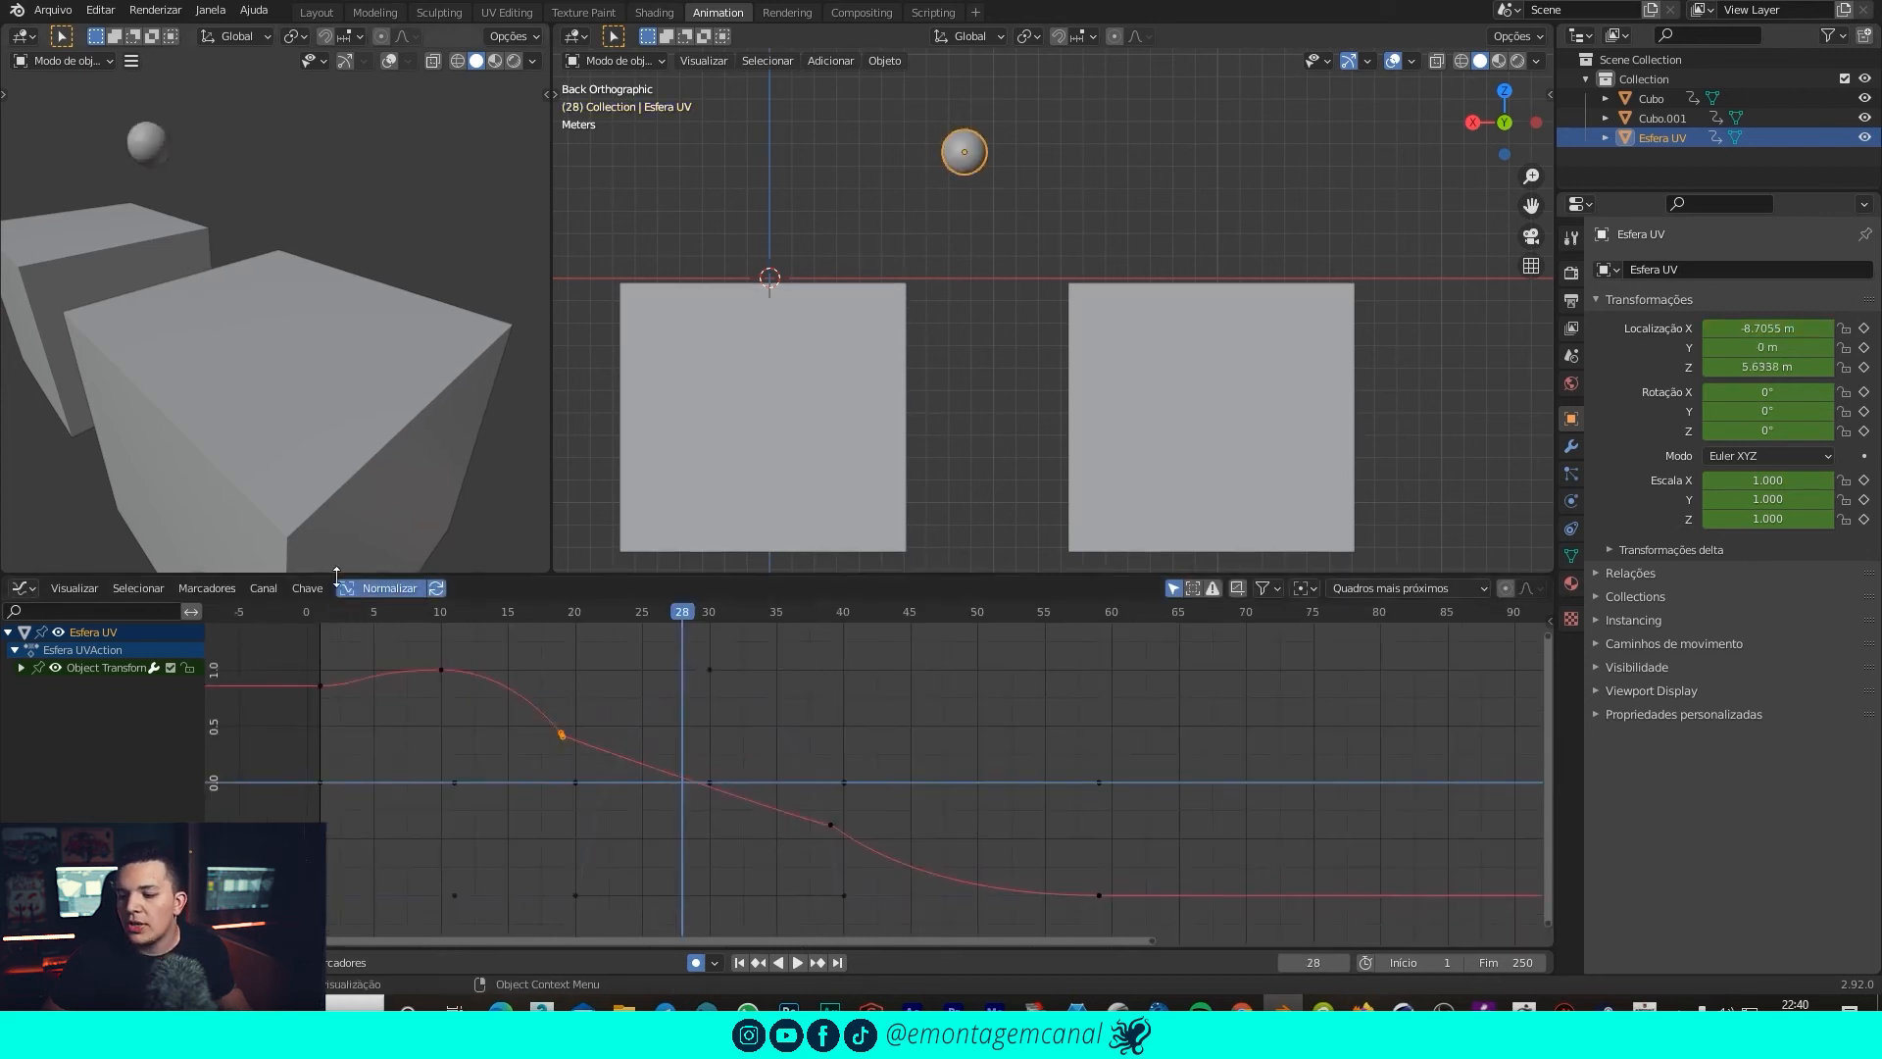
left_click_drag(375, 616, 560, 627)
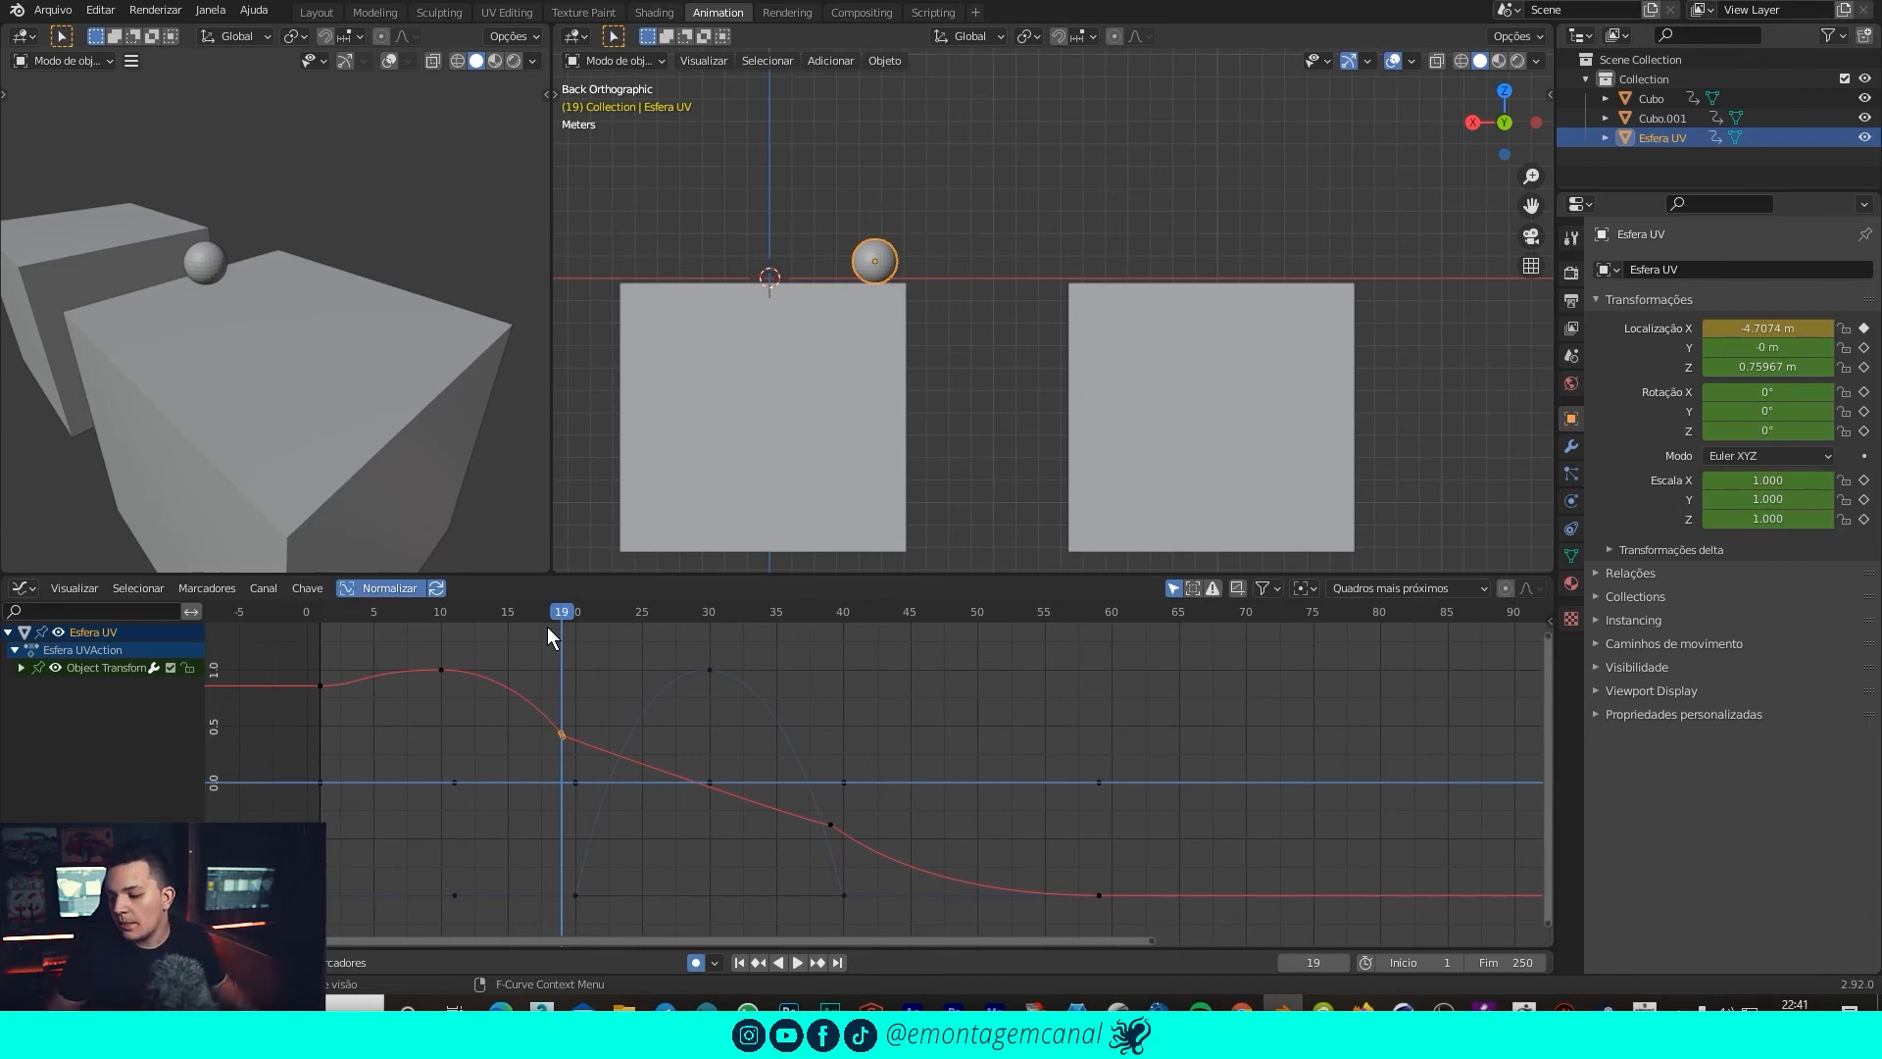
left_click(839, 824)
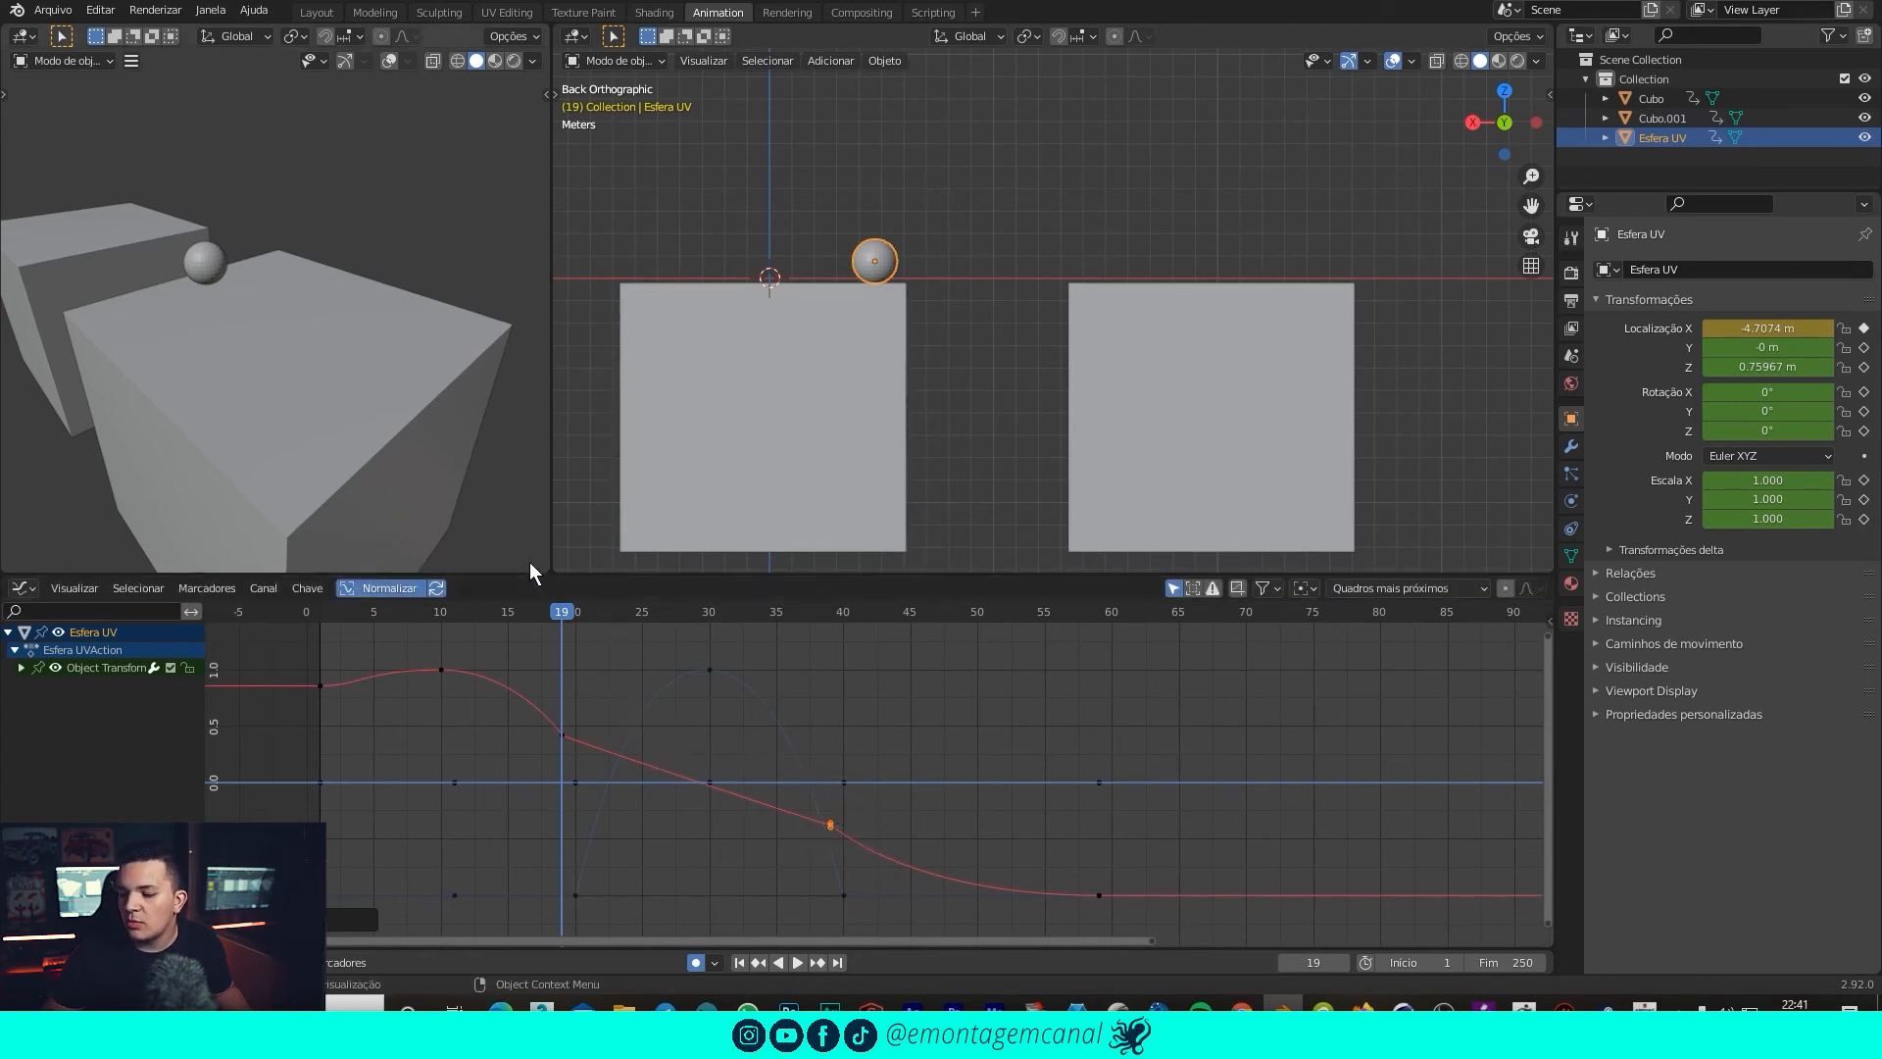
Scrub and play the jump from the beginning to check the sphere's takeoff and landing motion.
left_click_drag(559, 612, 427, 611)
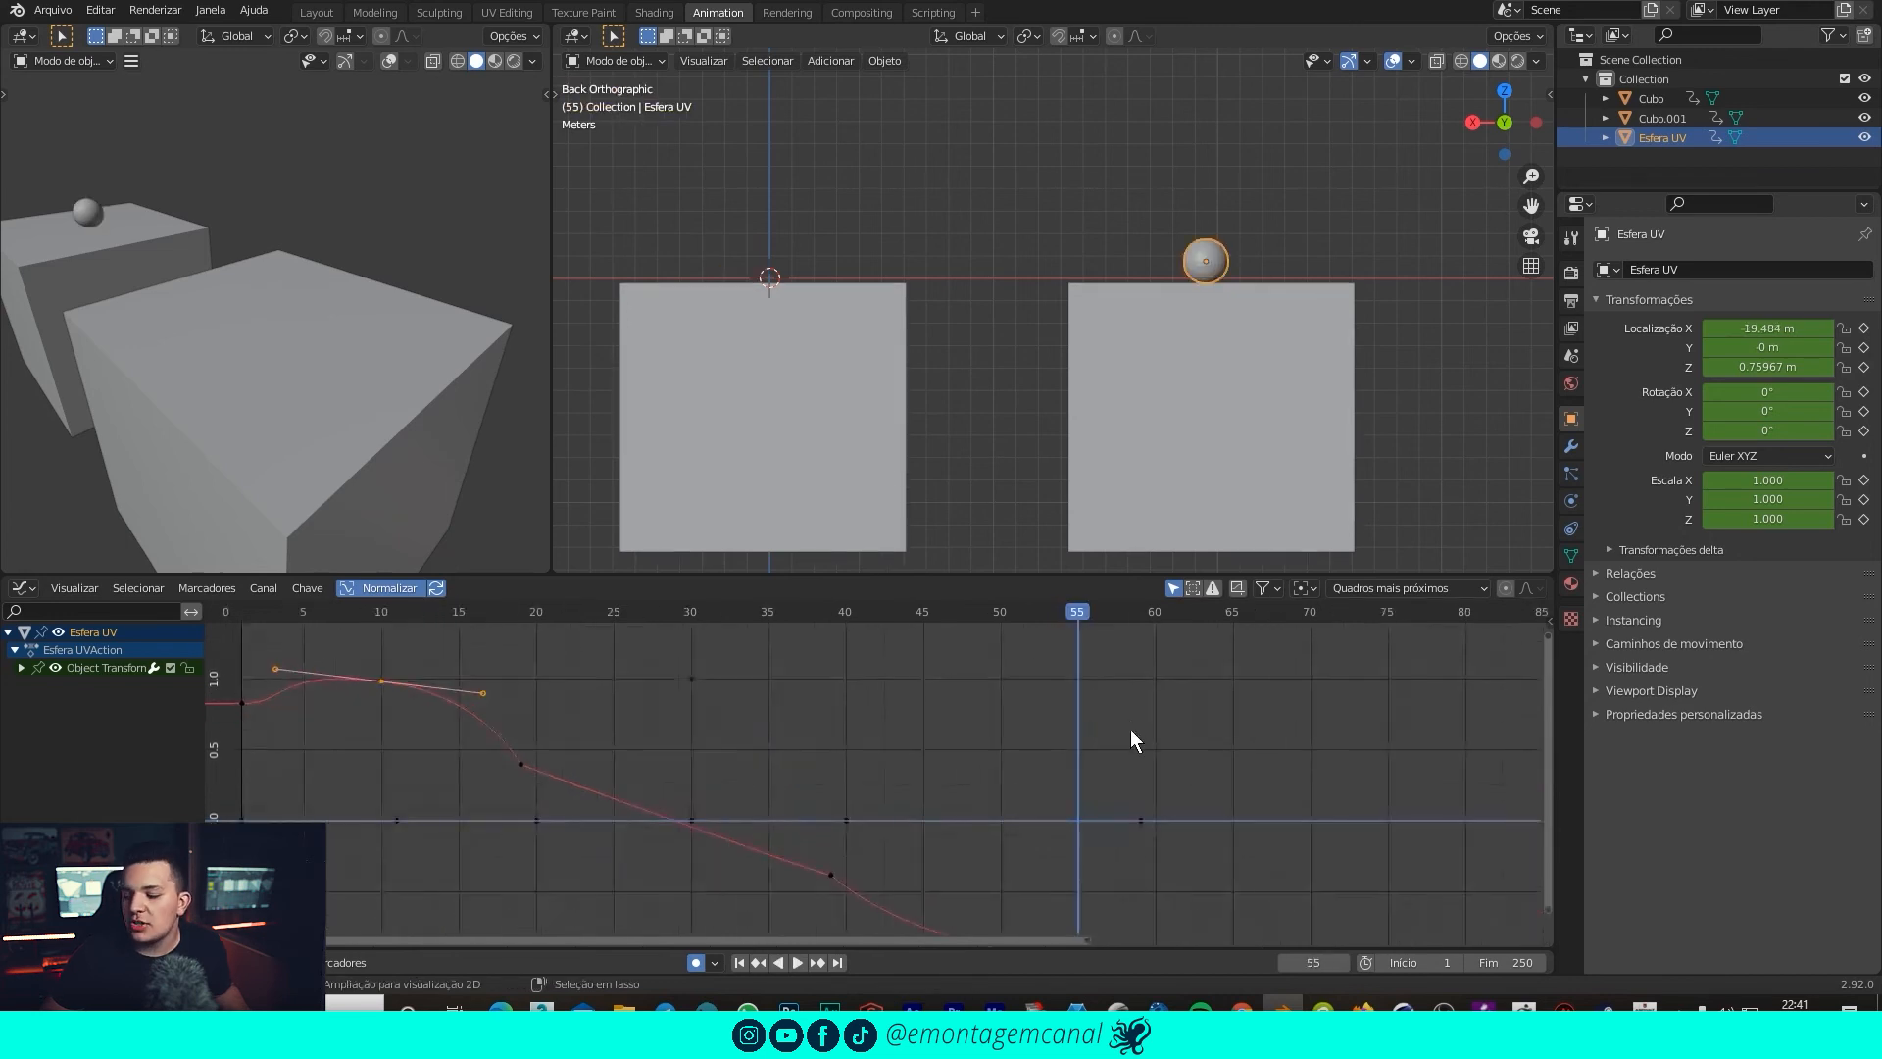
middle_click_drag(1131, 732, 1089, 760, "ctrl")
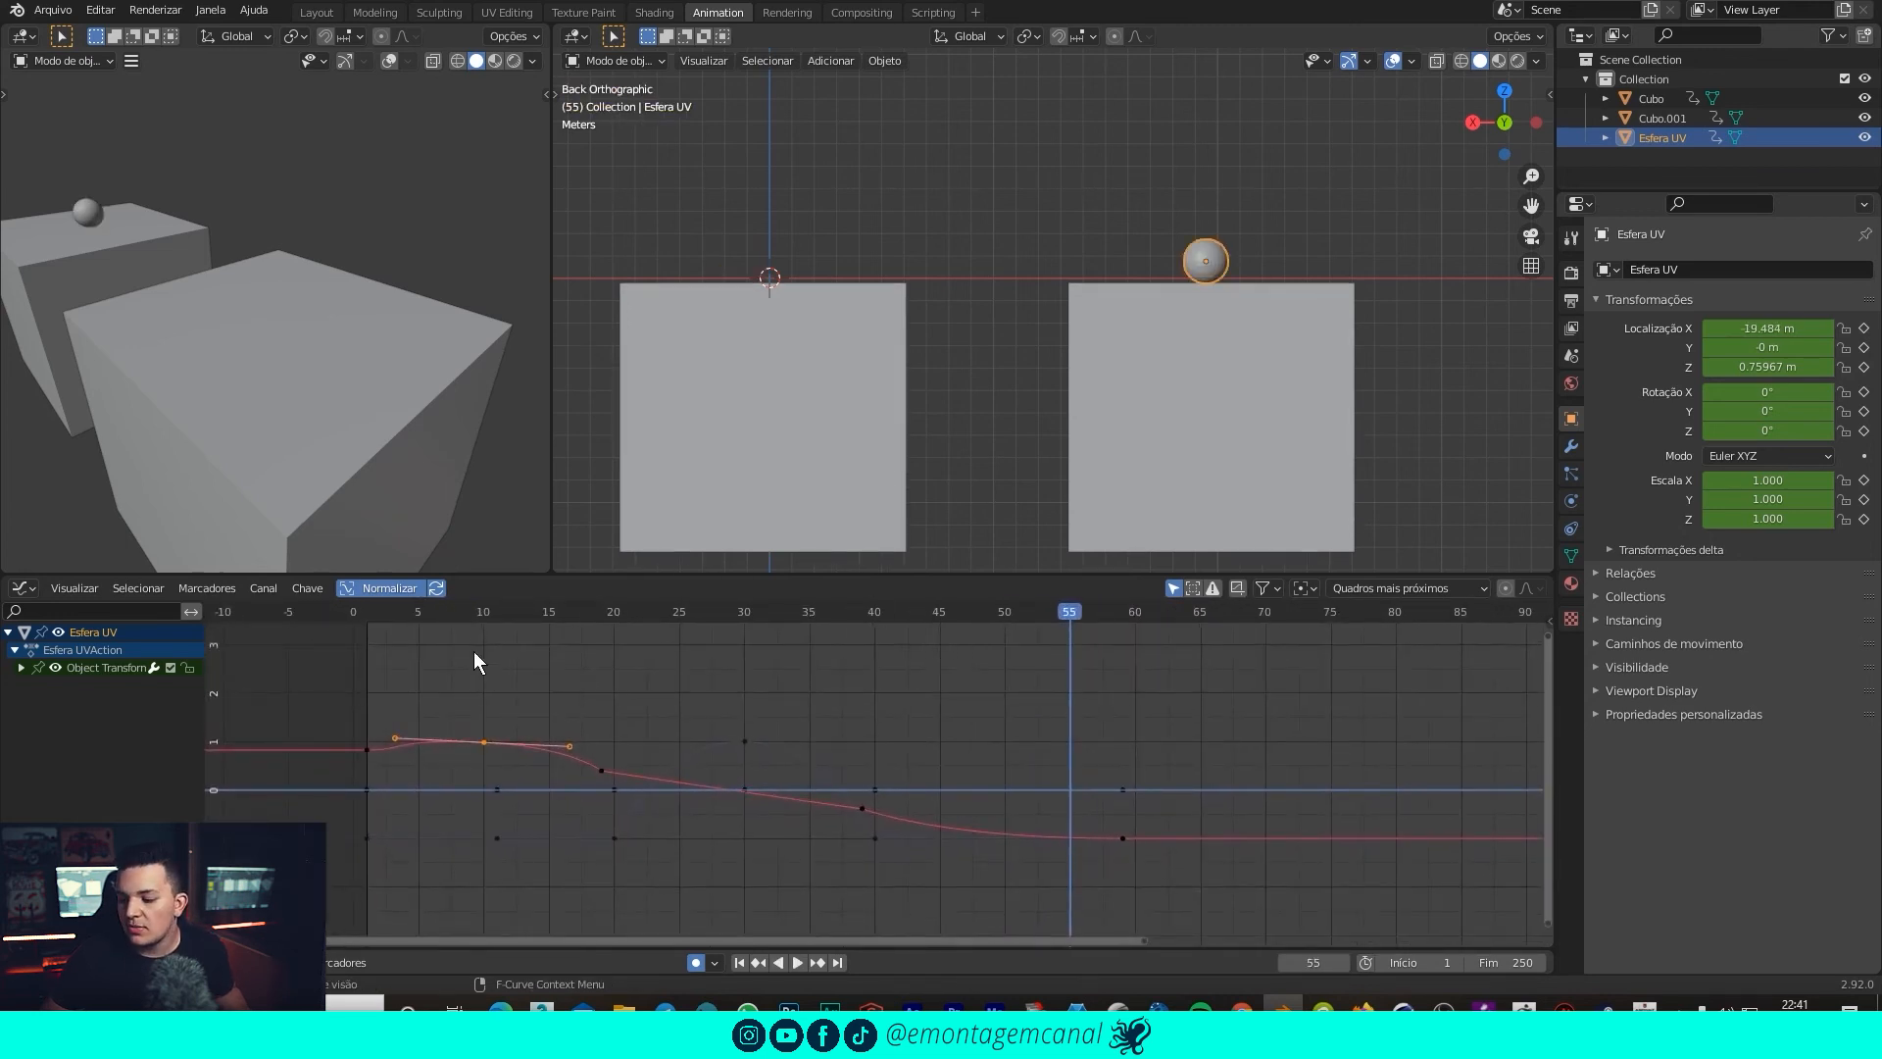
left_click_drag(514, 611, 351, 632)
key("space")
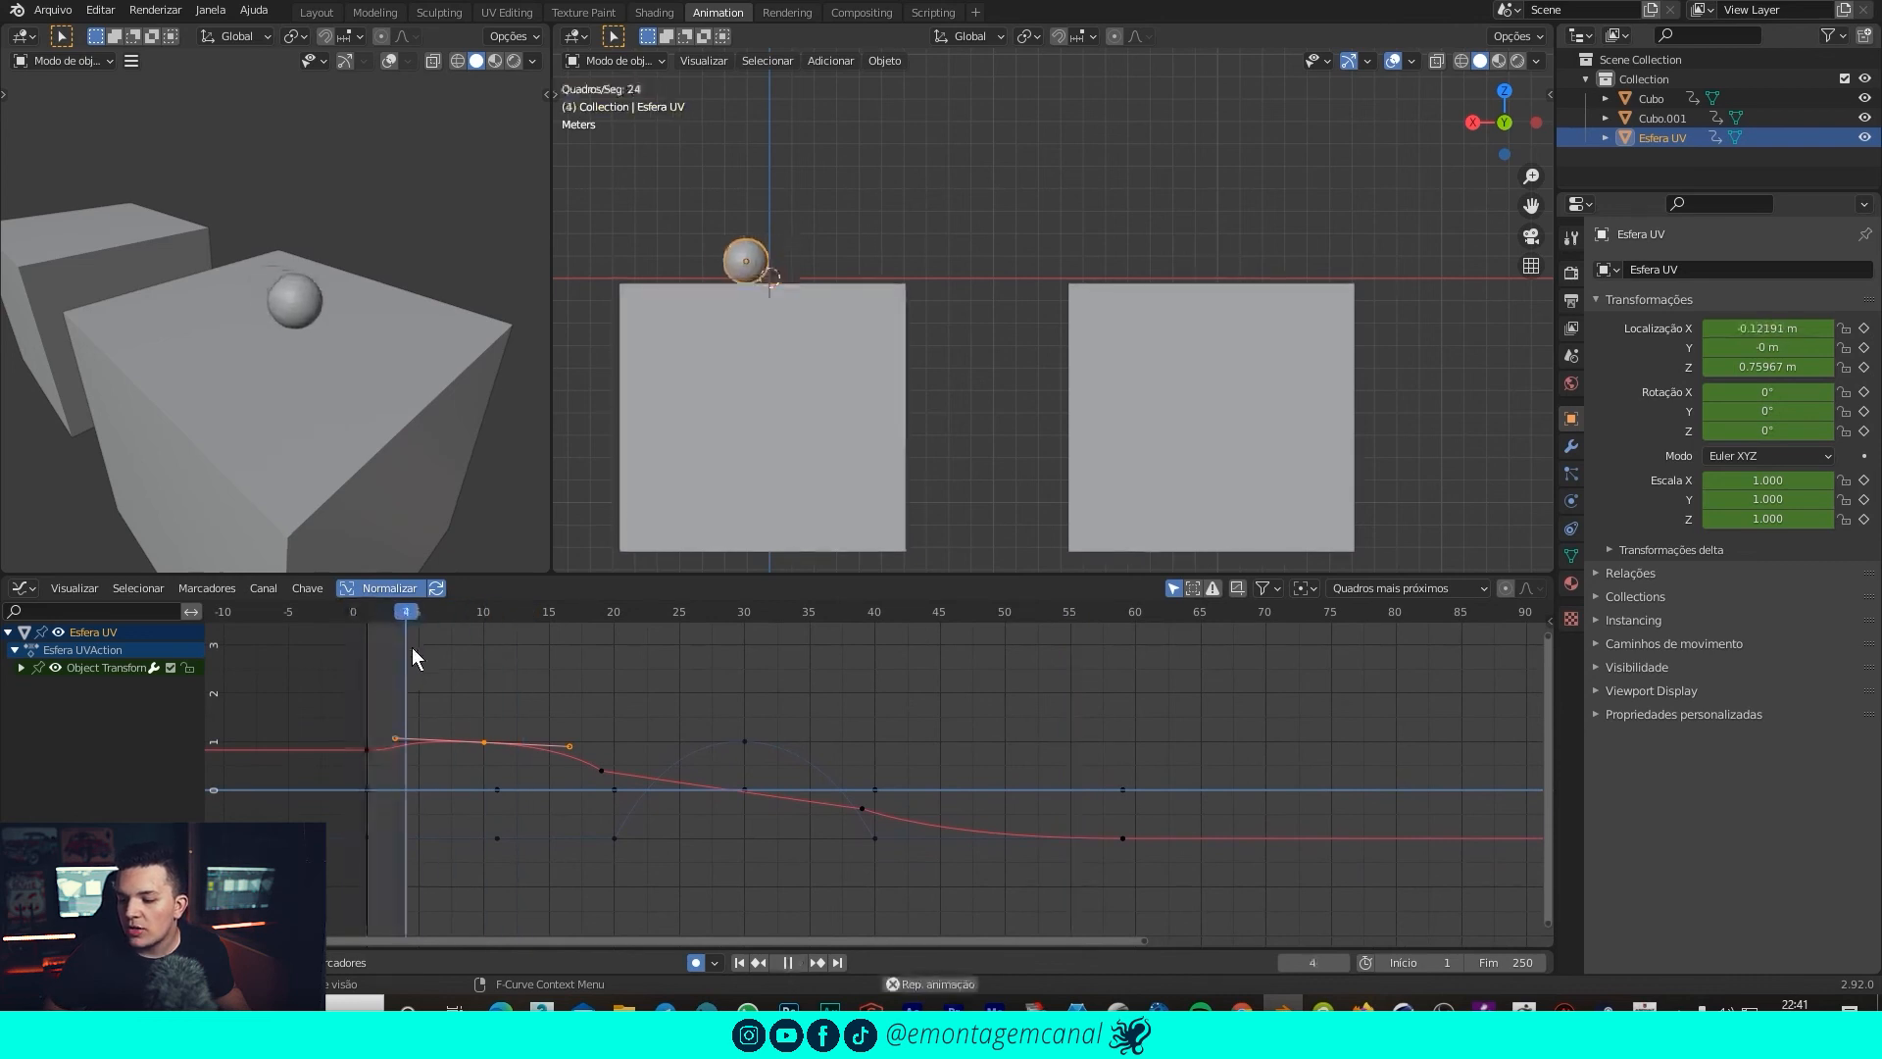
key("space")
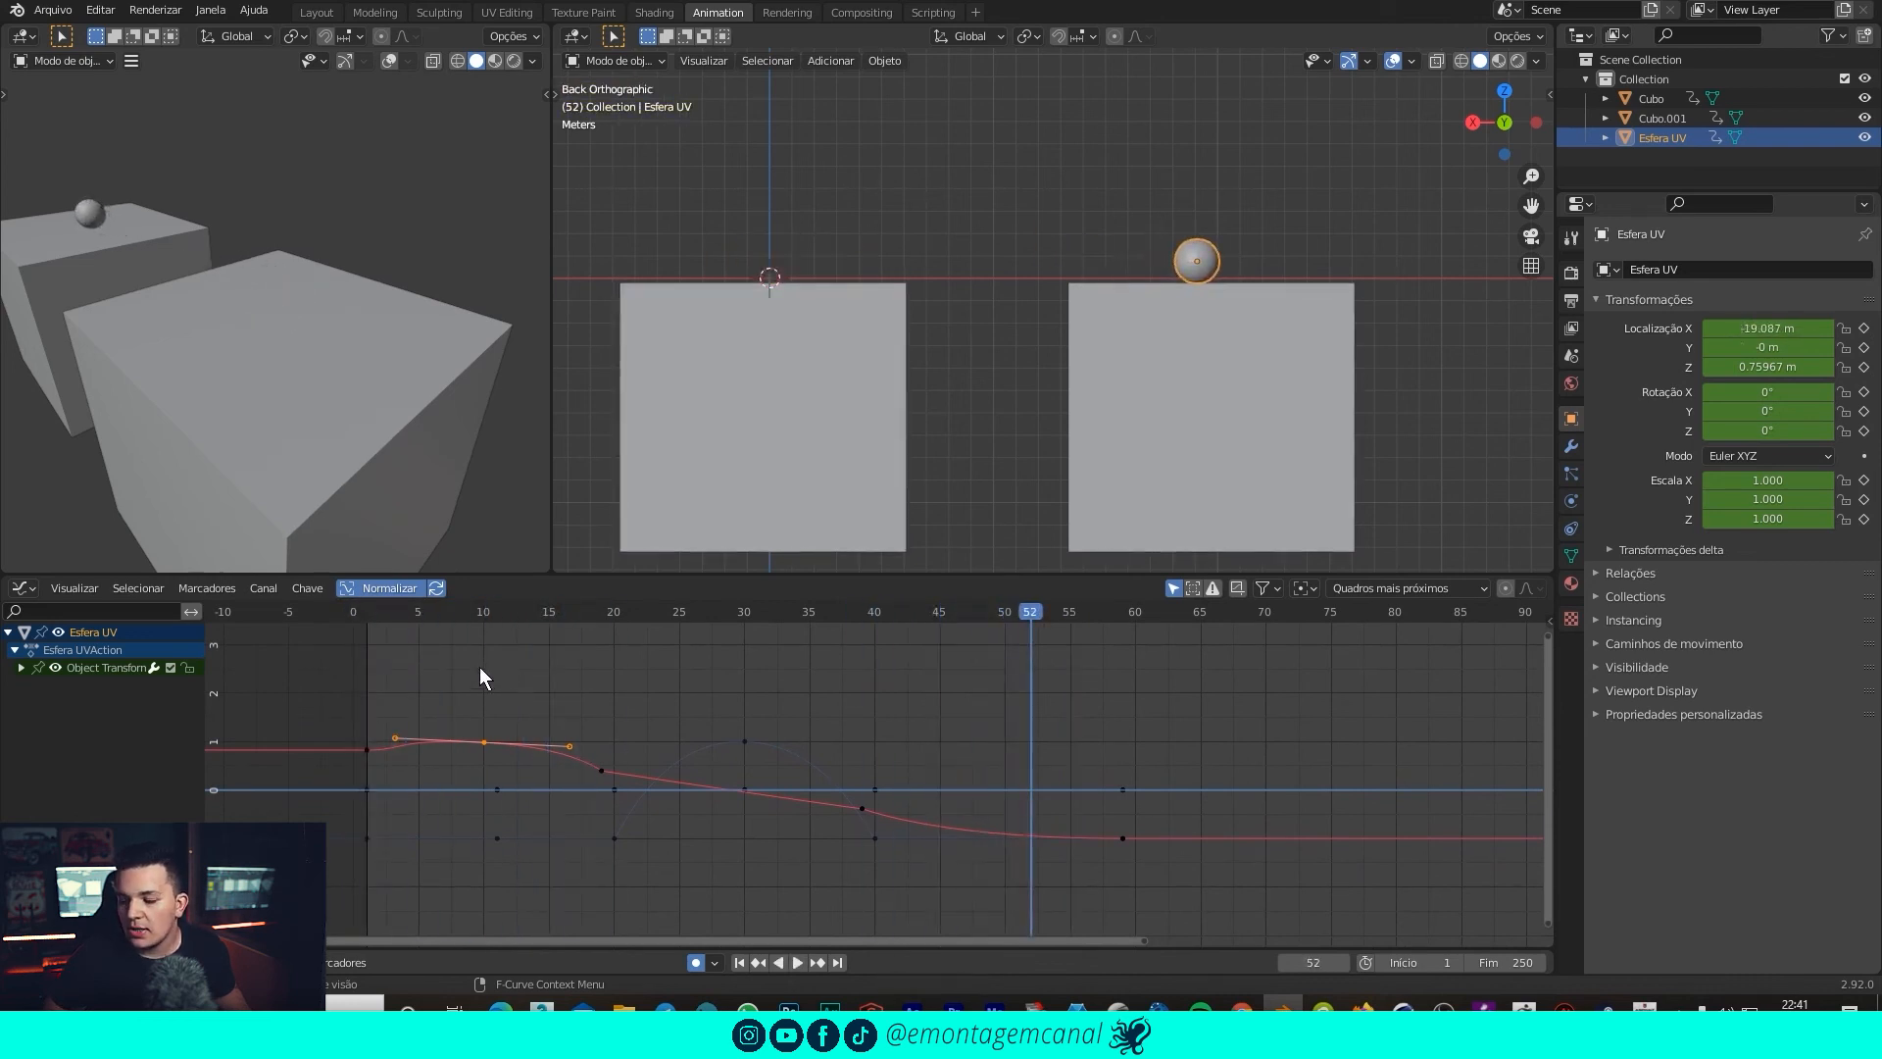
left_click_drag(696, 615, 302, 628)
key("space")
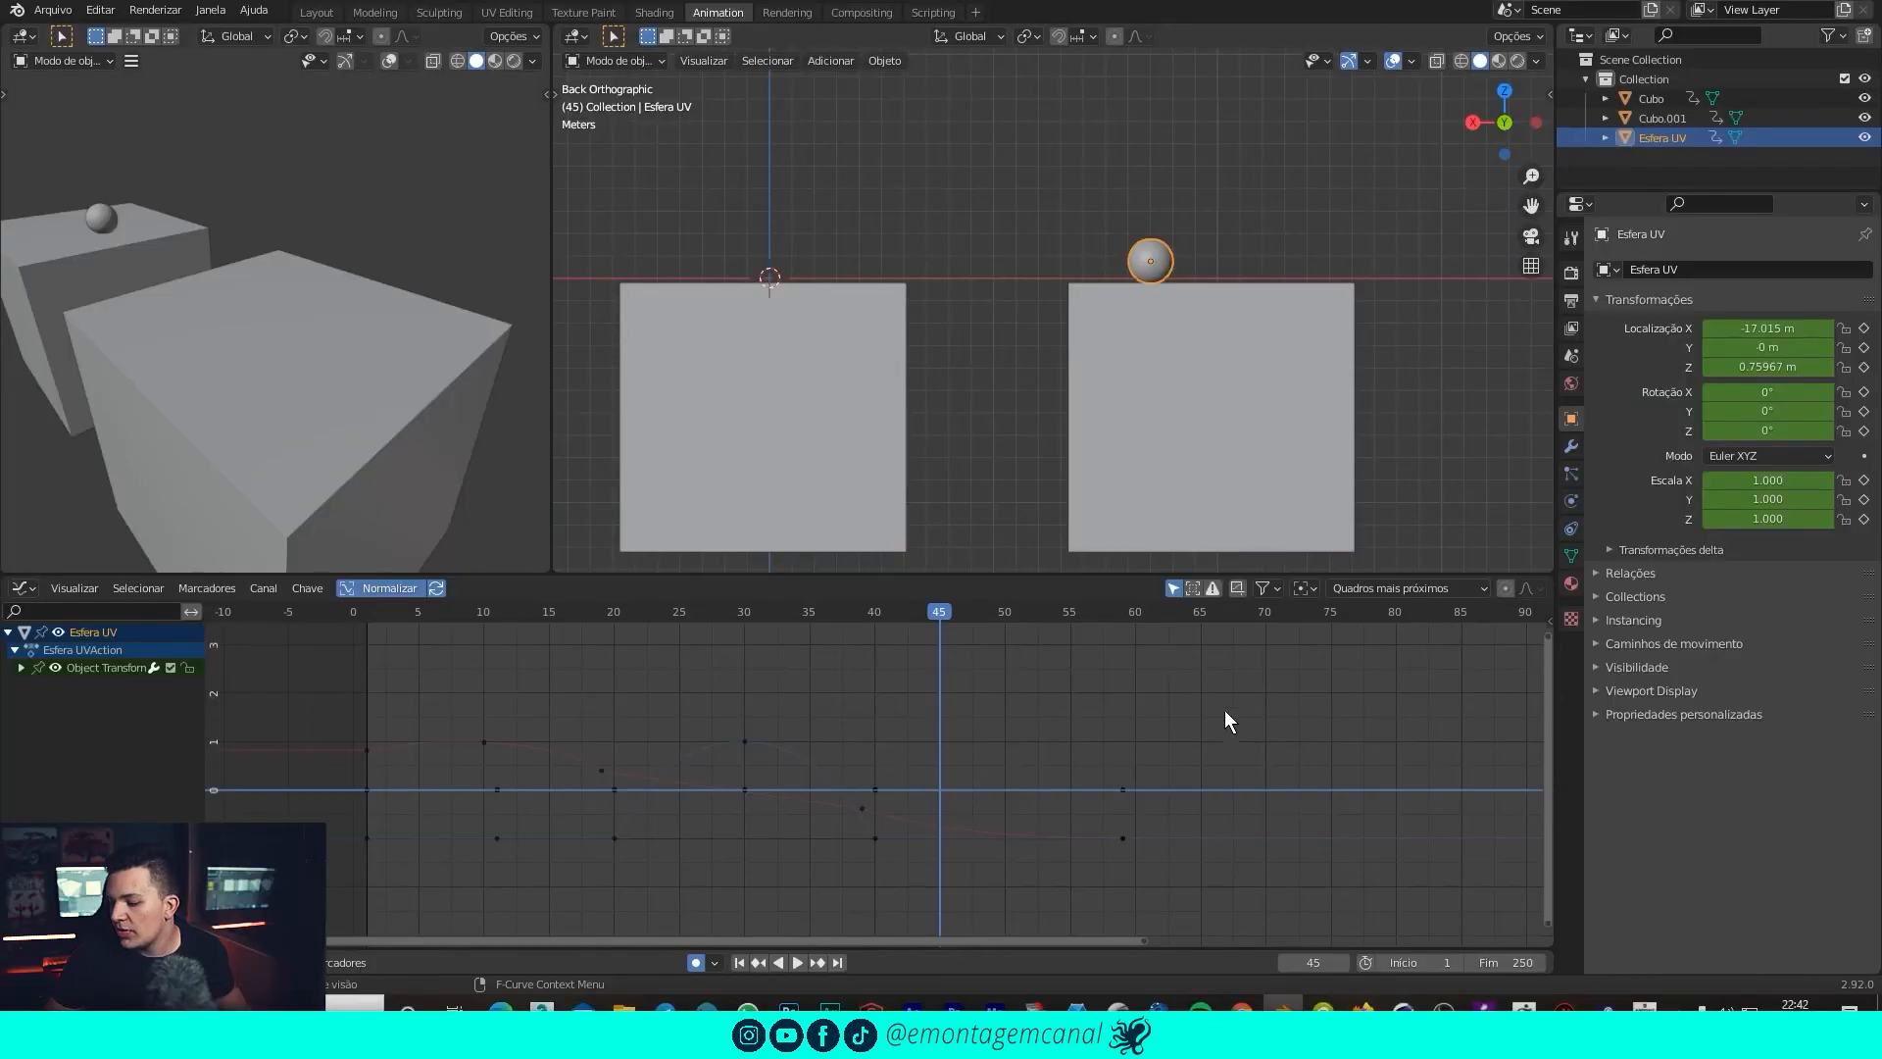
Move the landing and final keyframes 8 frames earlier, placing them at frames 31, 32 and 51.
left_click_drag(916, 679, 790, 856)
left_click_drag(1239, 722, 825, 871)
key("g")
key("x")
left_click(829, 843)
Move the jump's peak keyframes earlier to frame 26, midway between takeoff and landing.
left_click_drag(754, 708, 708, 815)
key("g")
key("x")
left_click(1007, 777)
Play the shortened jump from the first frames to check its faster timing.
left_click_drag(657, 608, 354, 625)
key("Right")
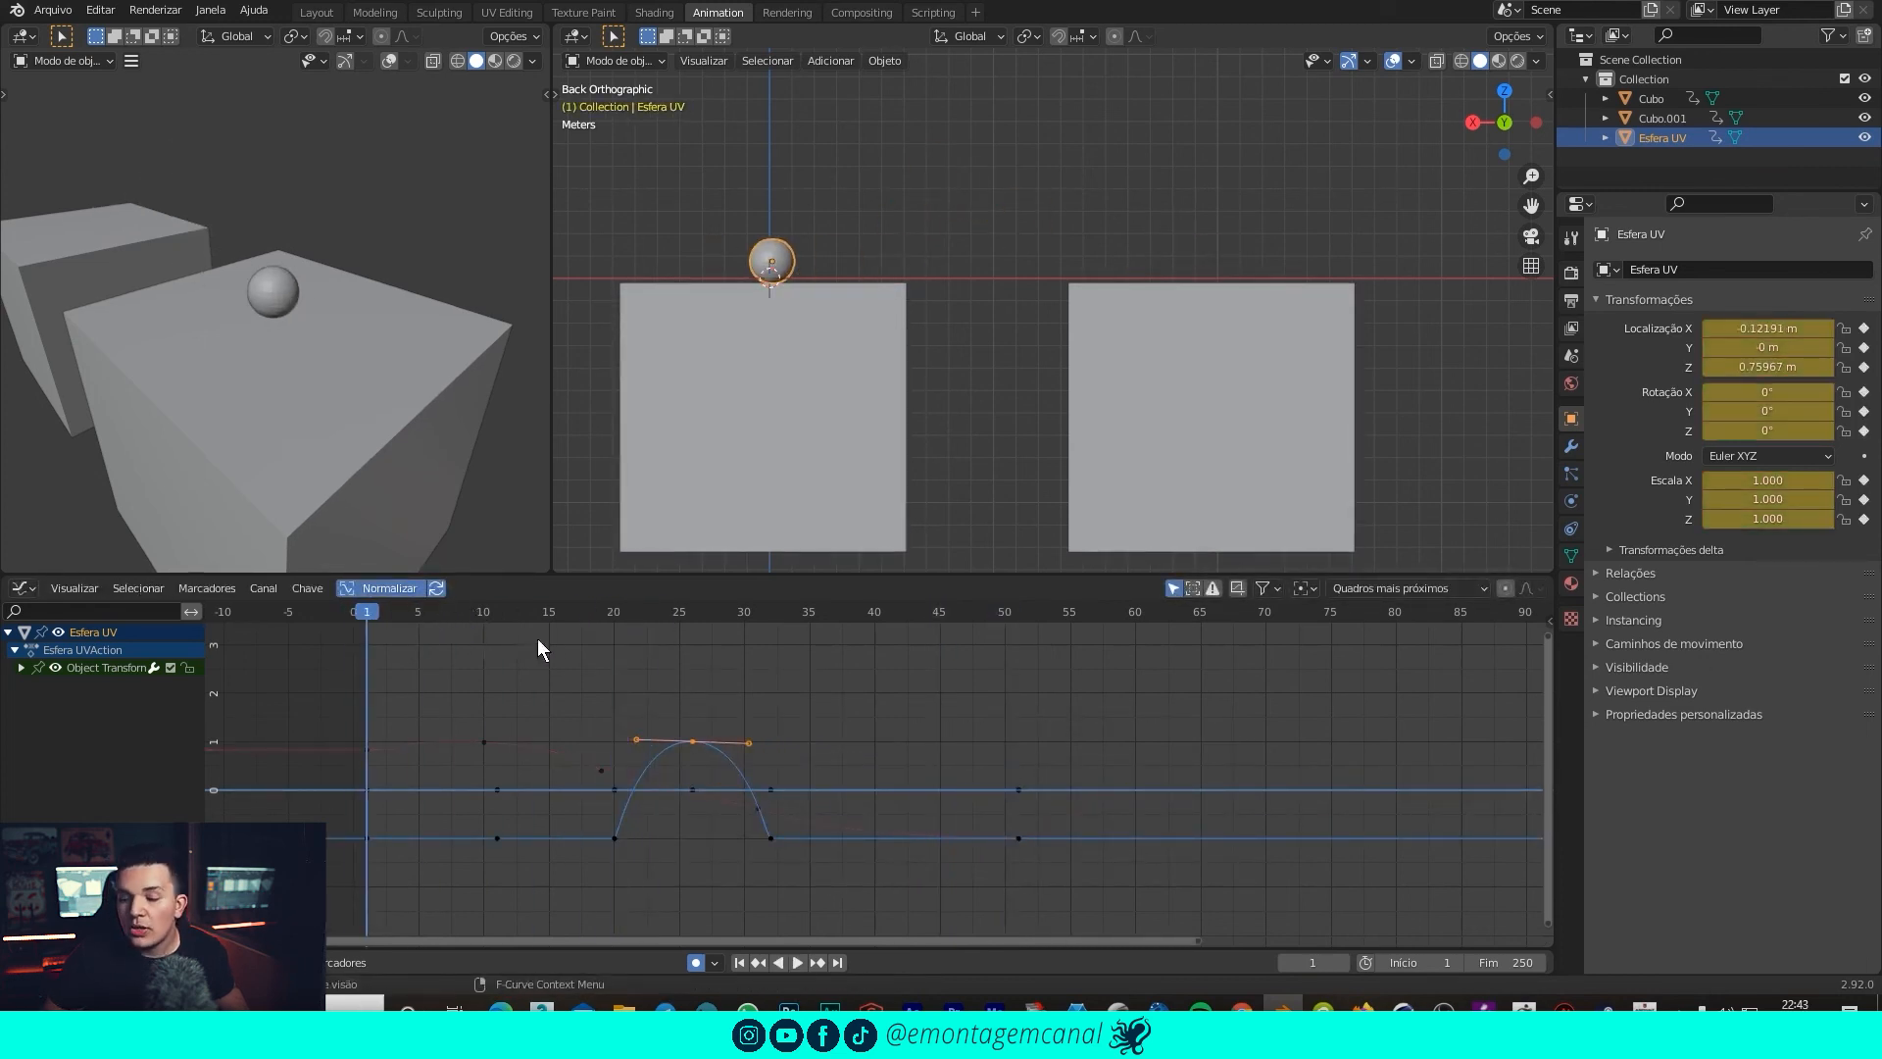
key("space")
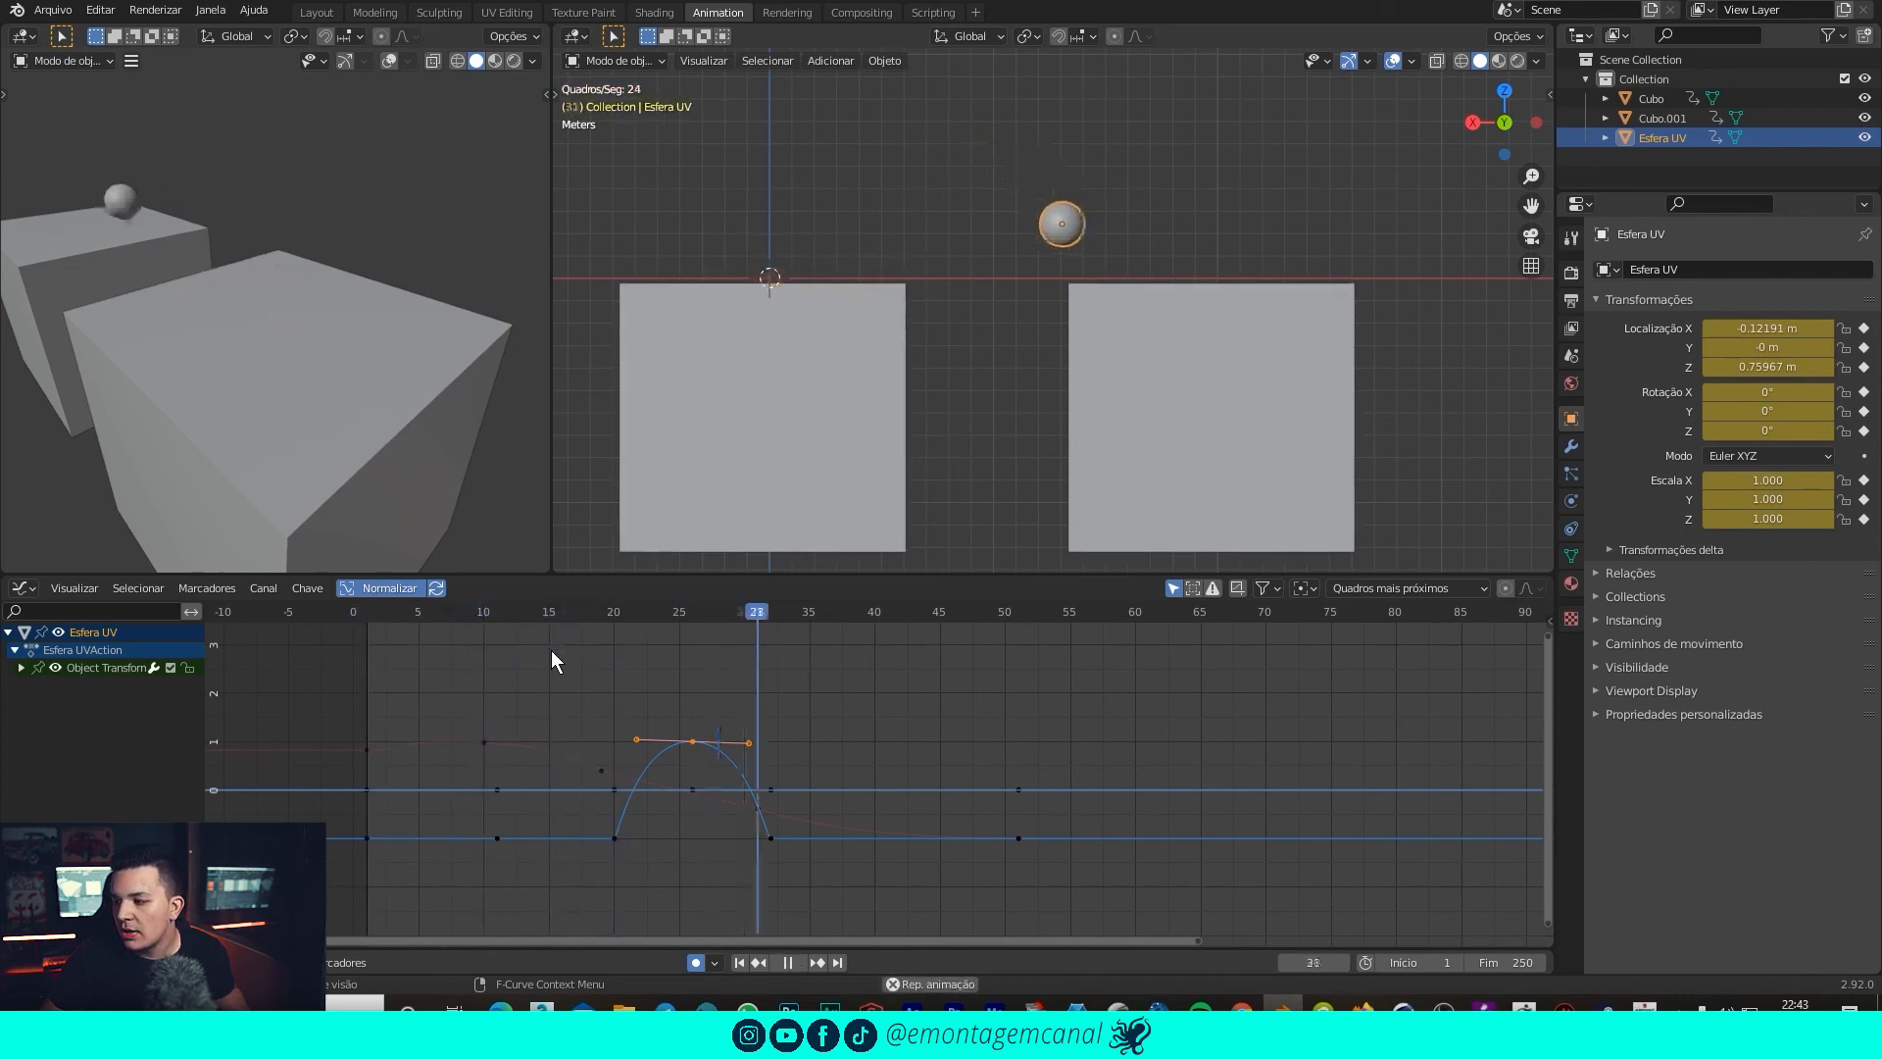
key("space")
left_click(355, 625)
key("space")
left_click_drag(387, 611, 379, 610)
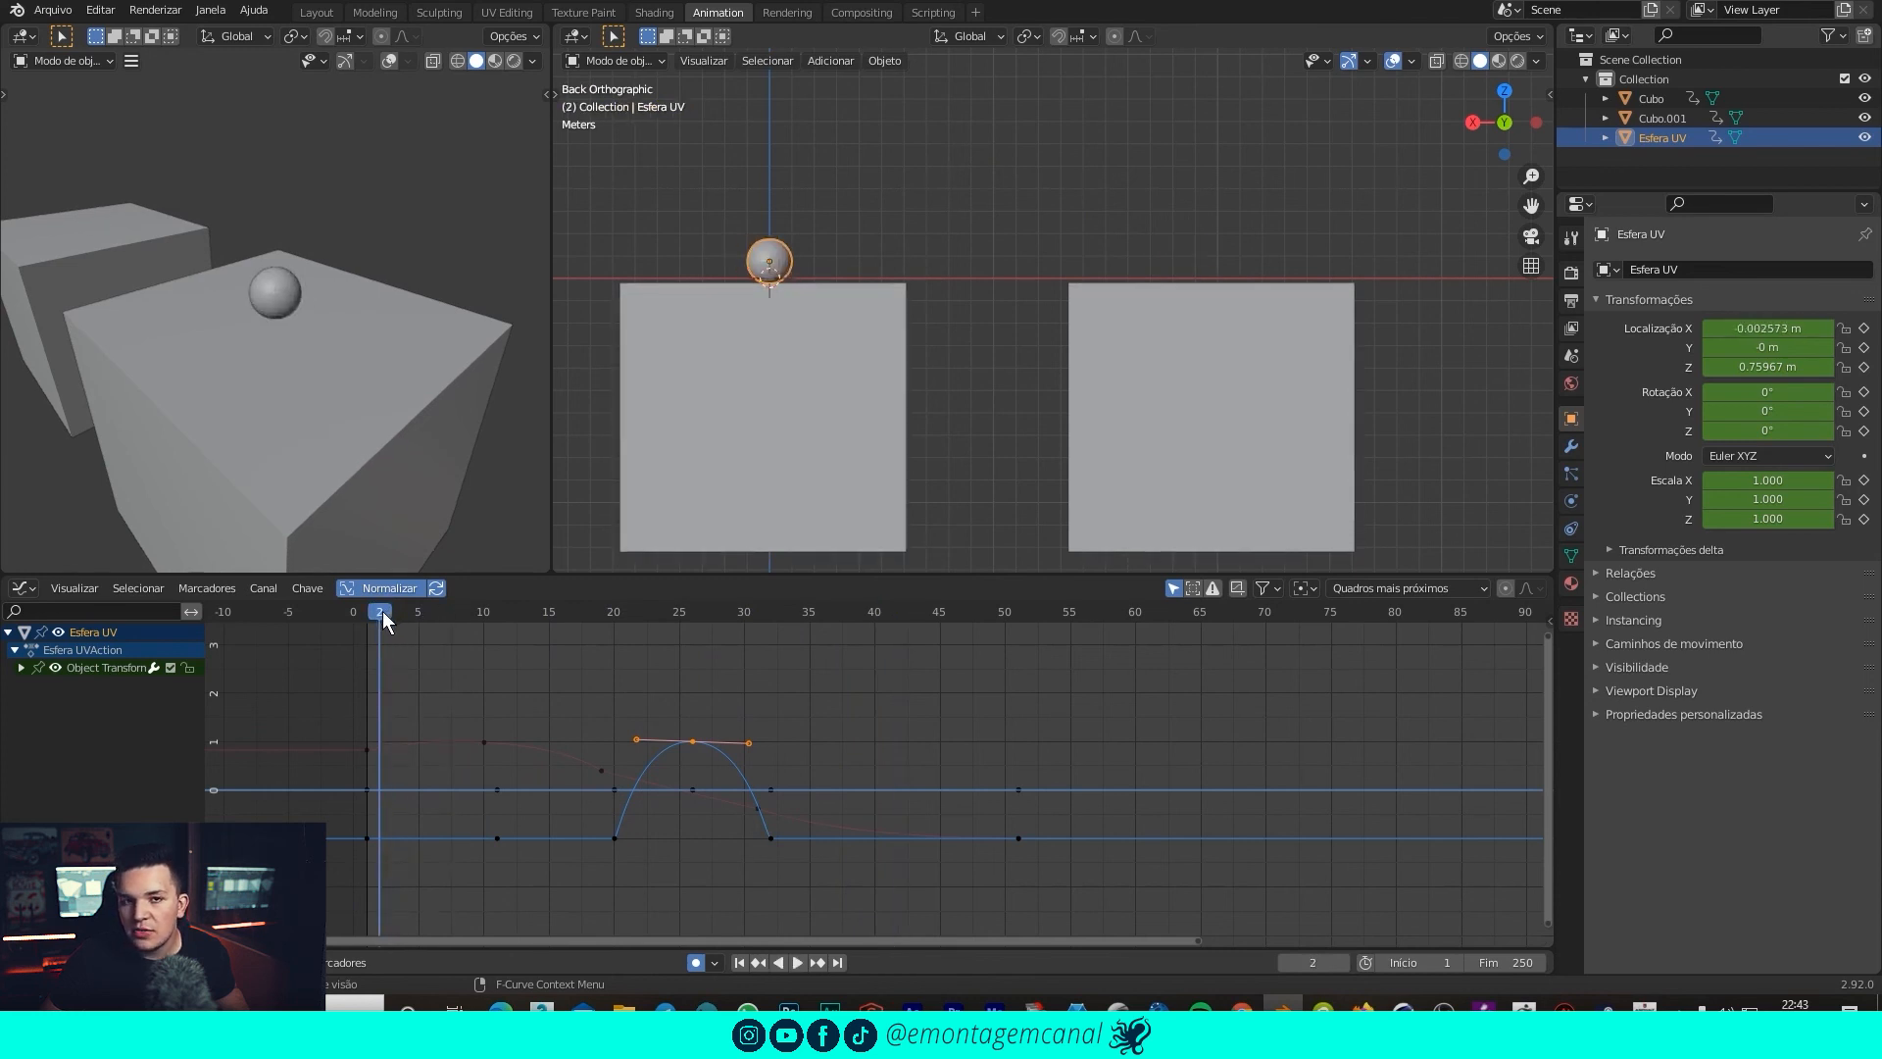
key("space")
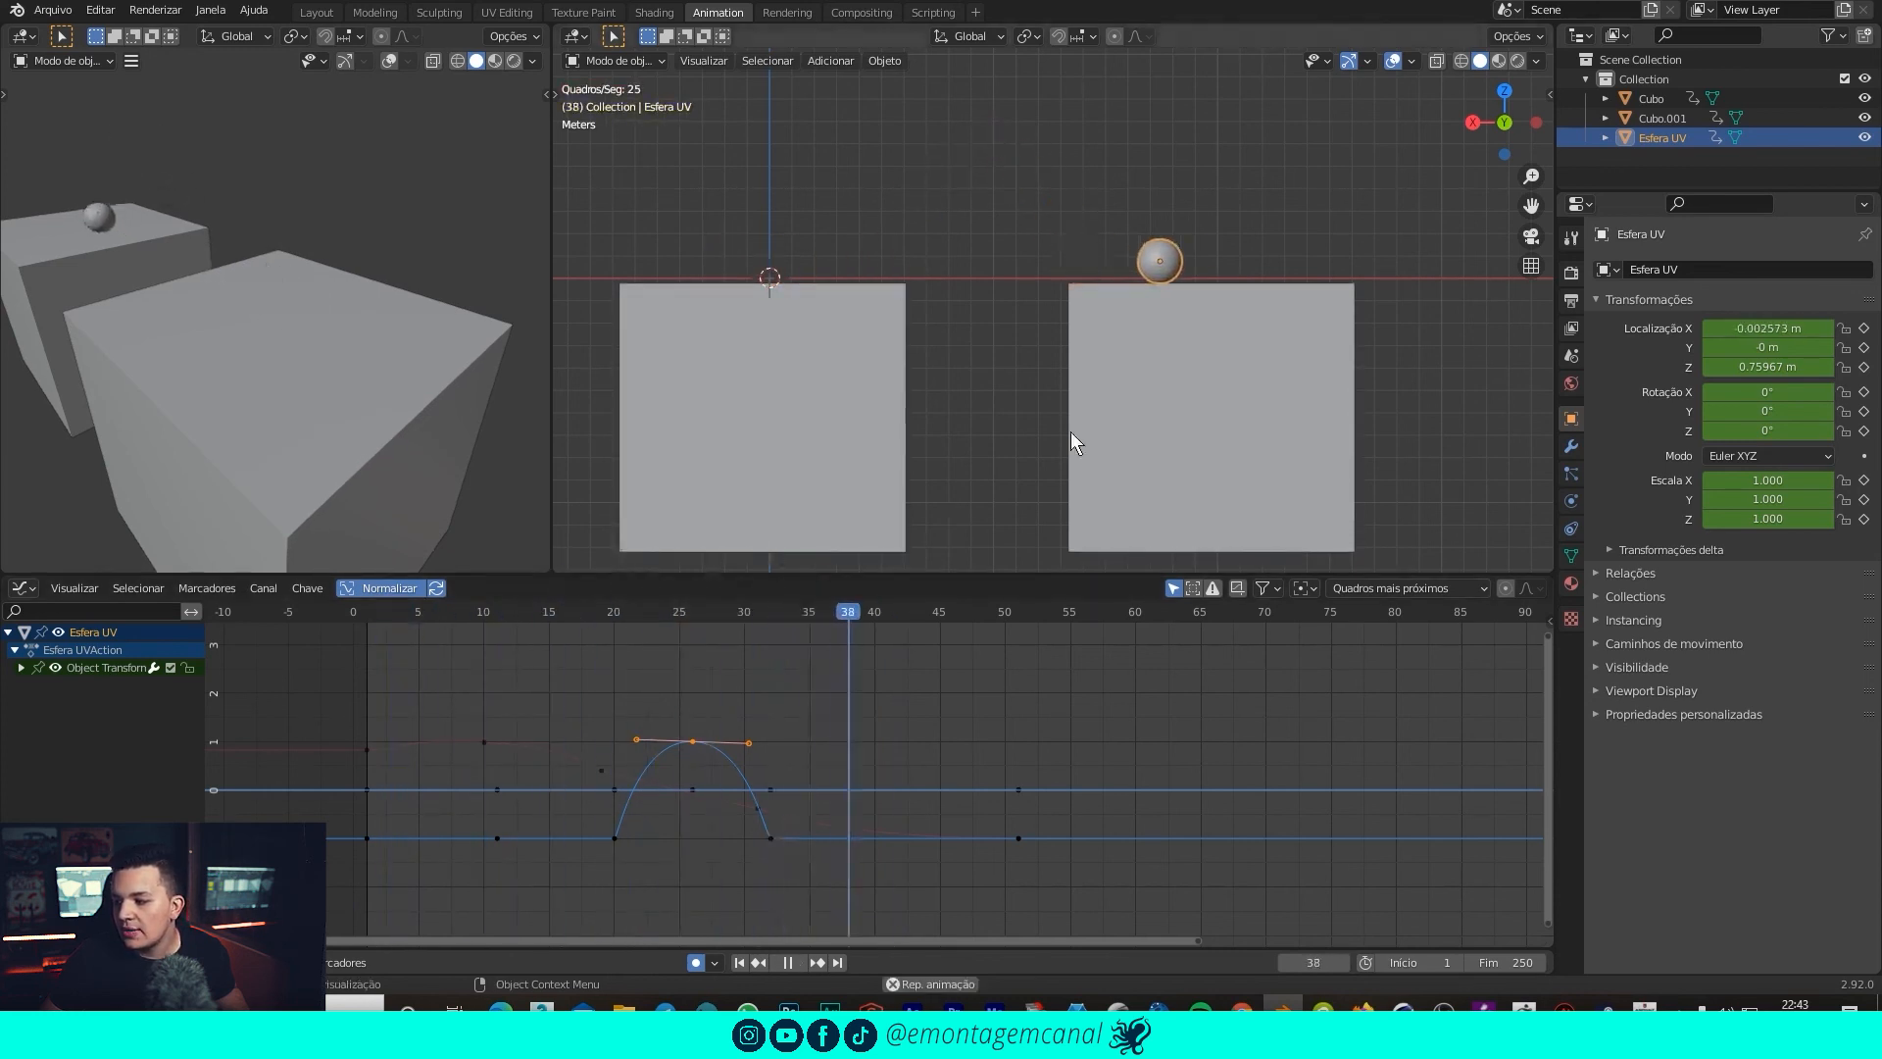
Replay the whole jump from frame 1 several times to review the landing, and return the playhead to frame 2.
left_click_drag(660, 626, 334, 647)
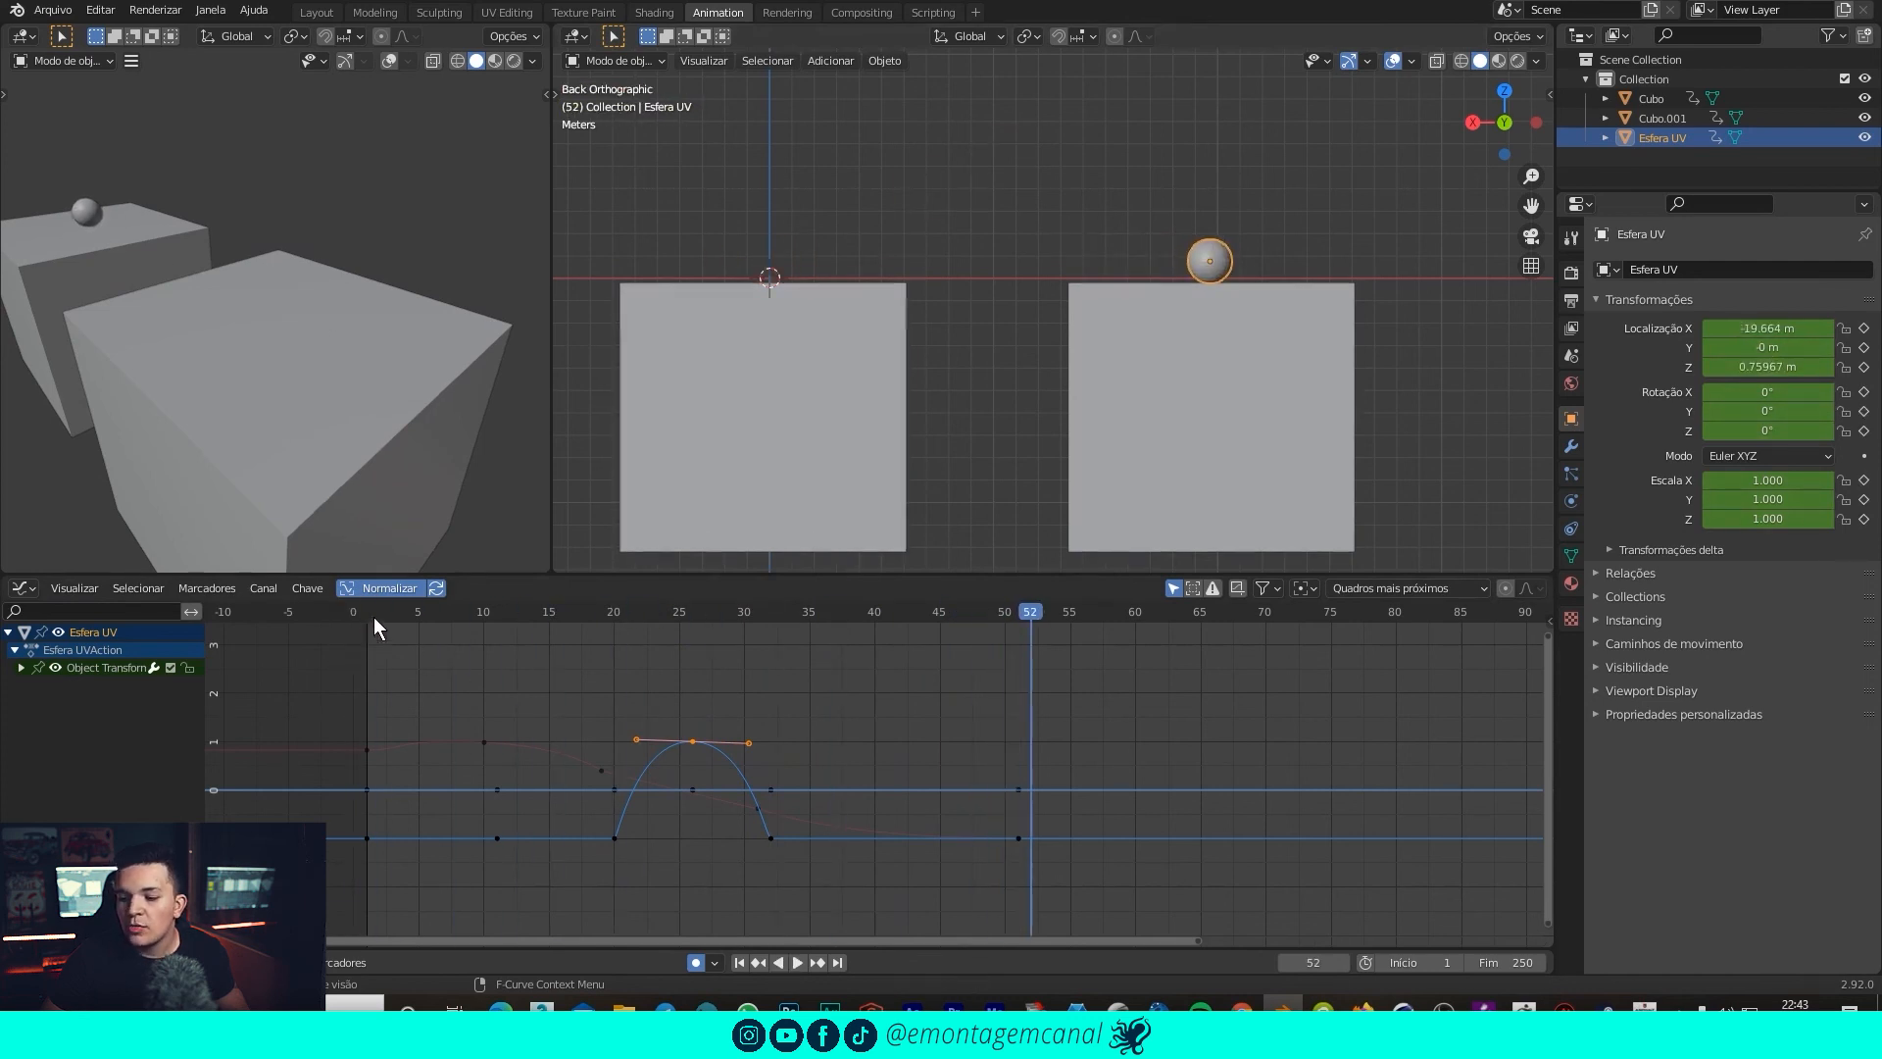
left_click_drag(379, 612, 361, 620)
key("space")
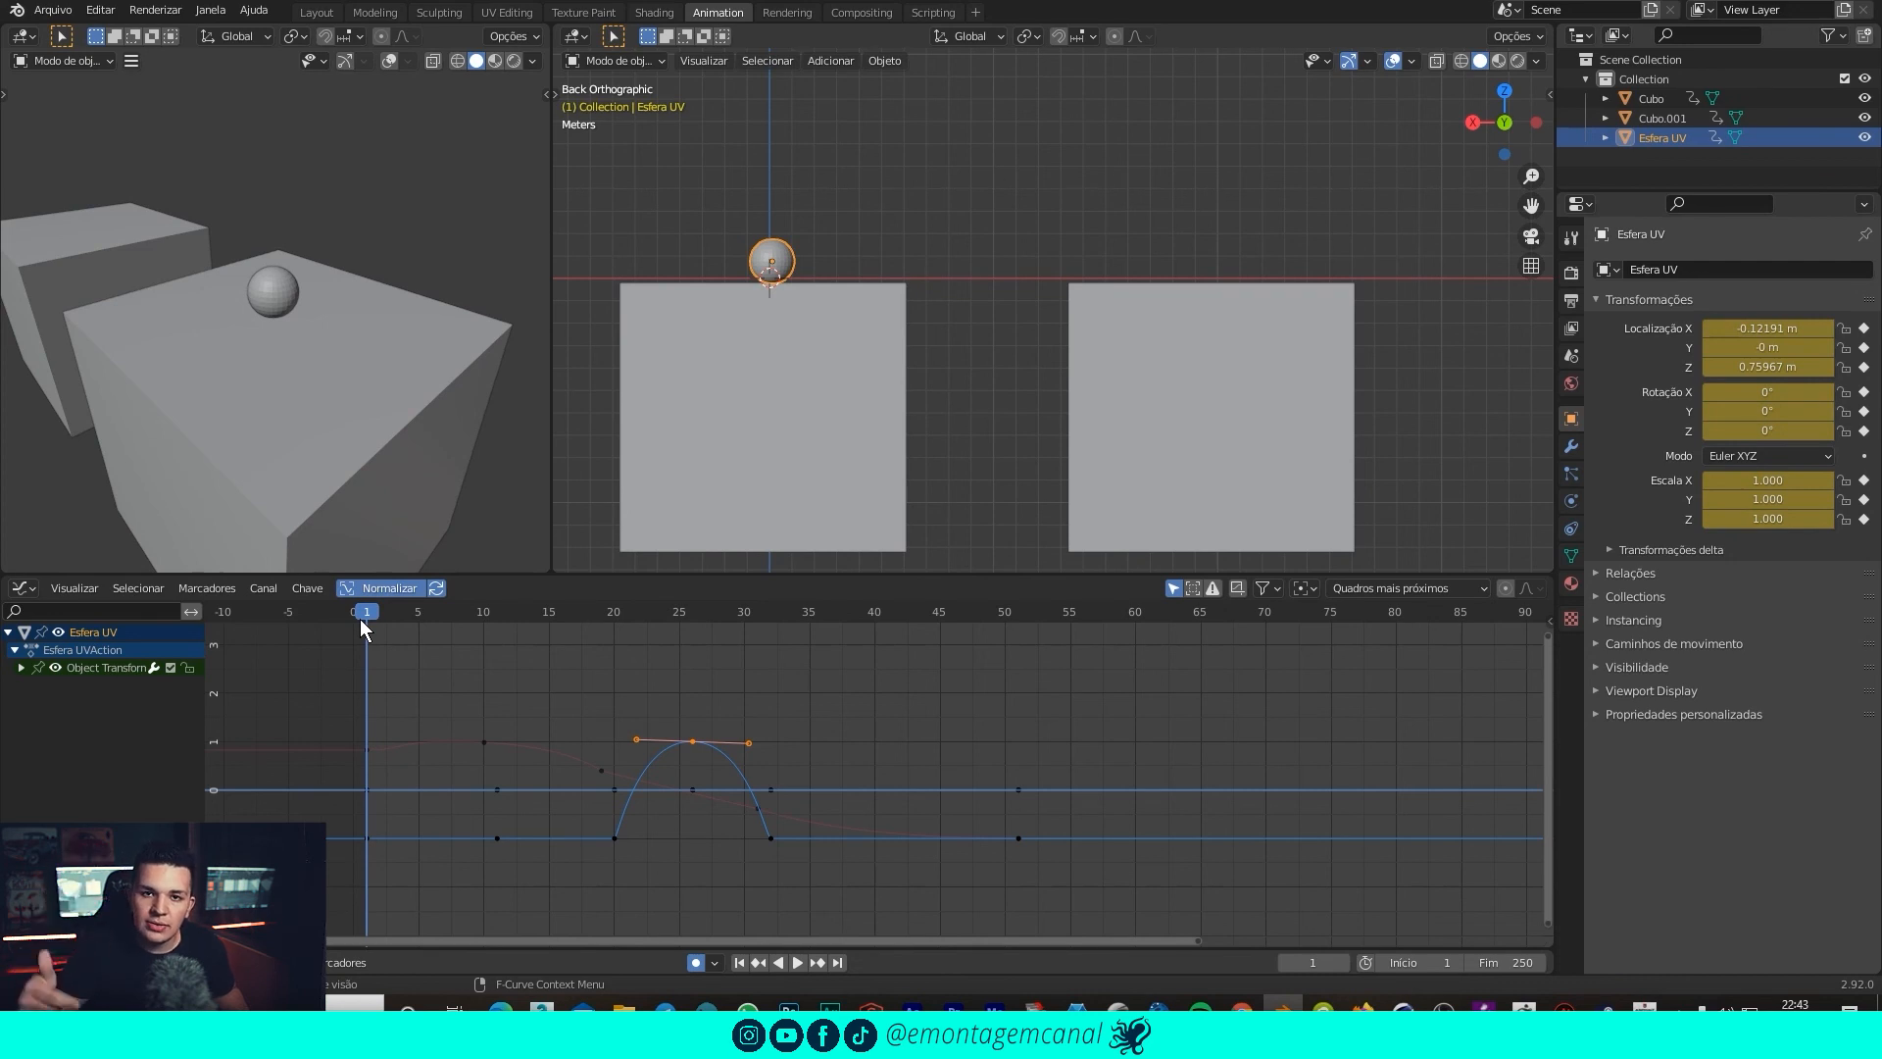
key("space")
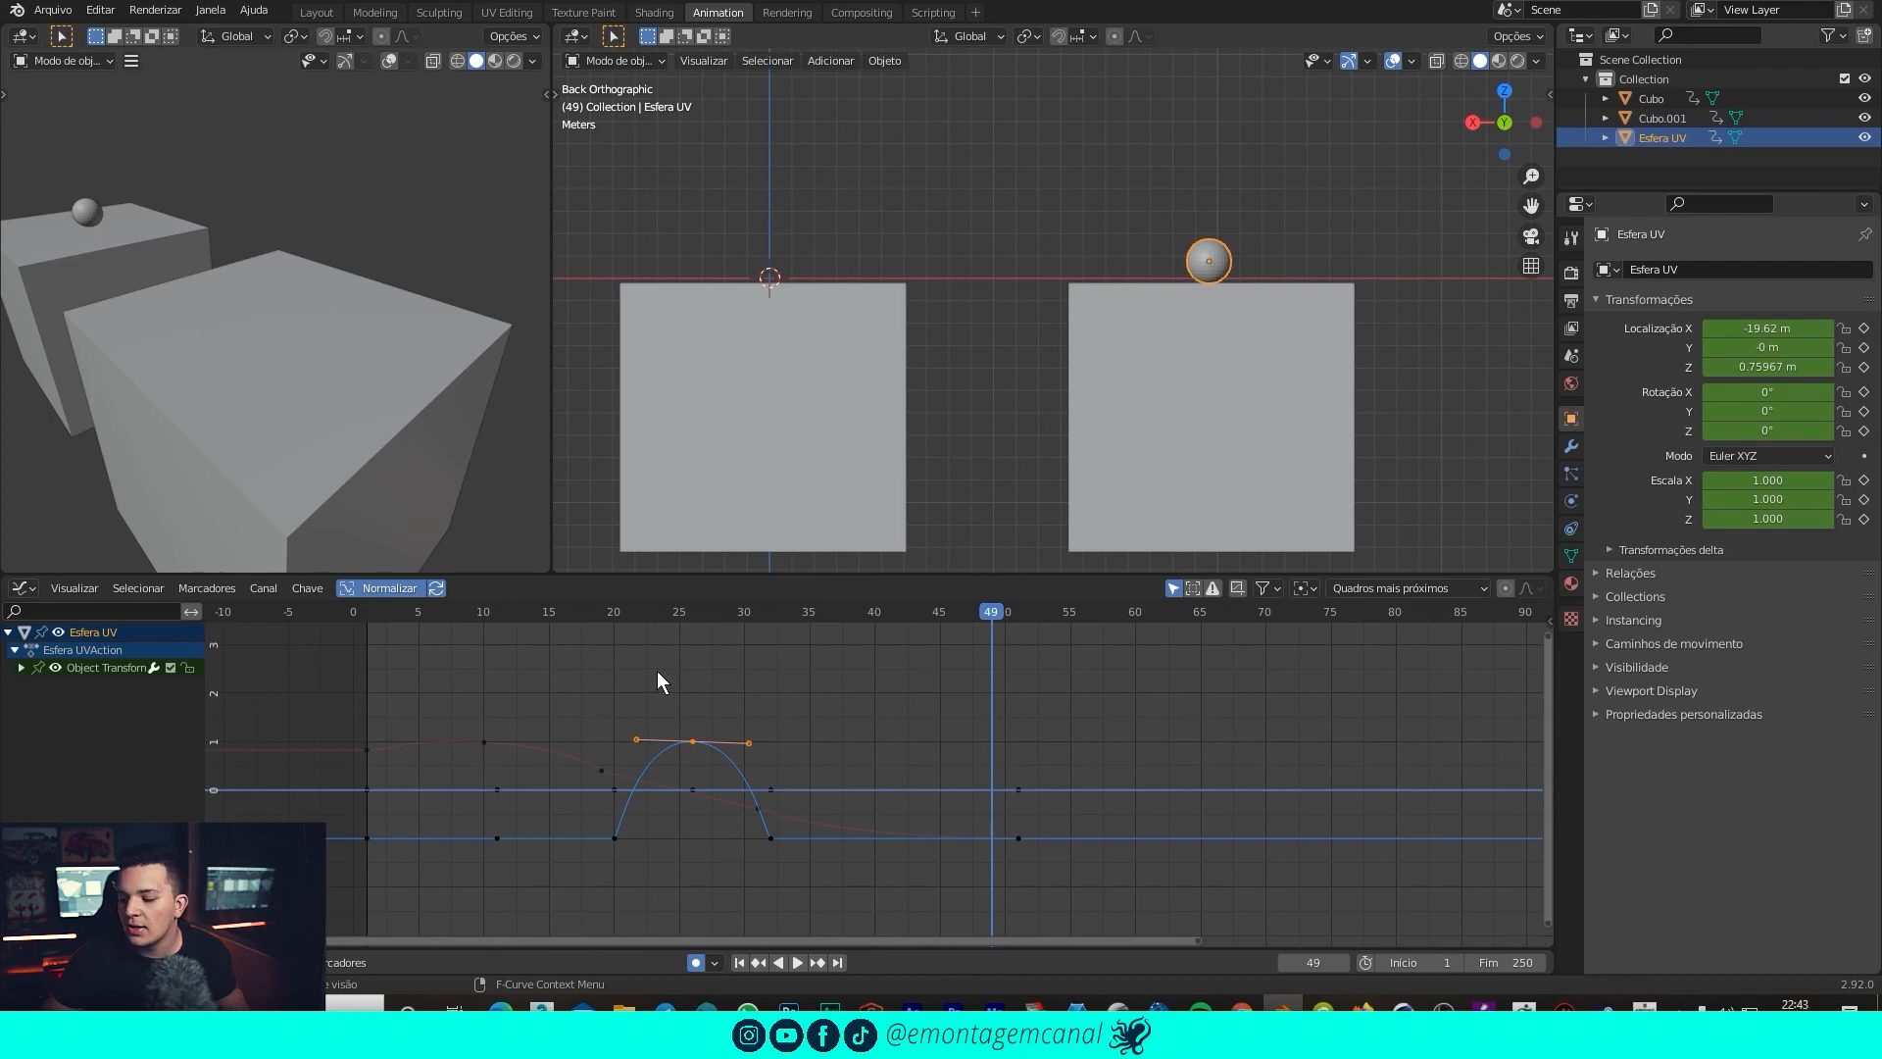
key("shift+Left")
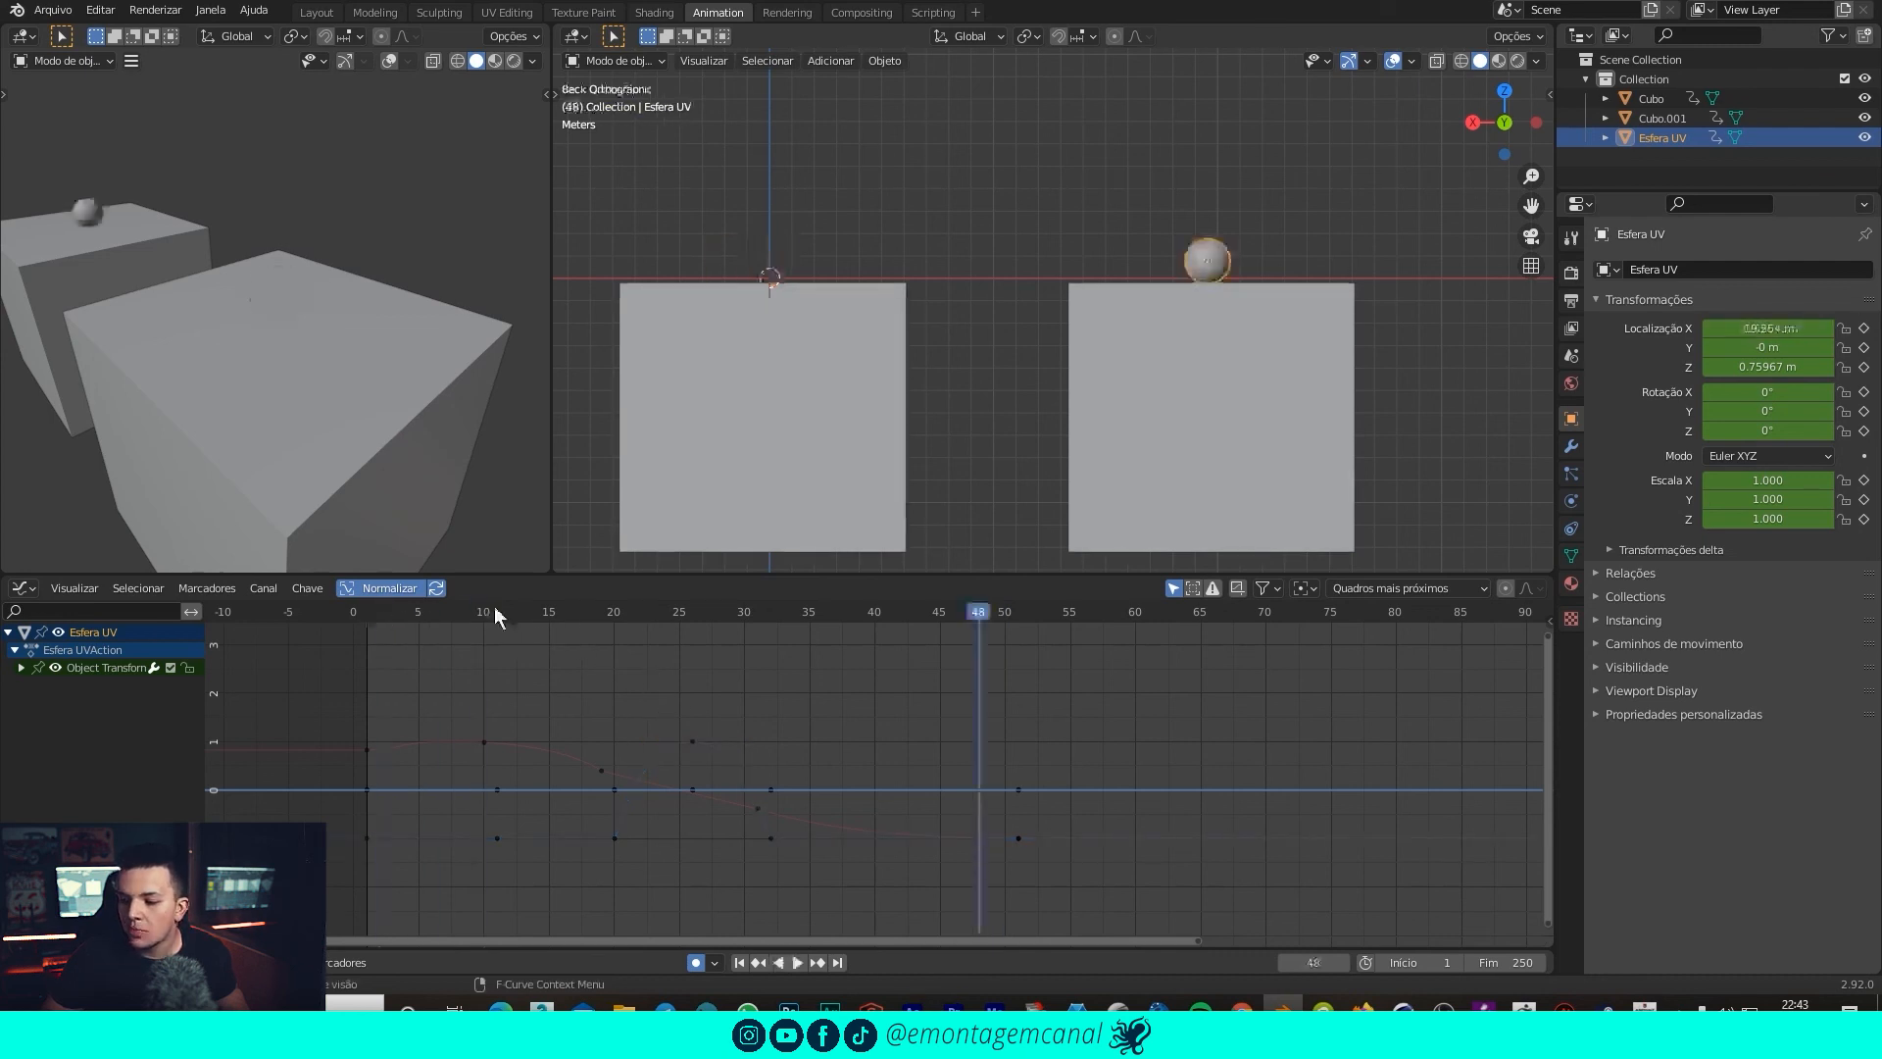
key("space")
left_click_drag(357, 618, 371, 620)
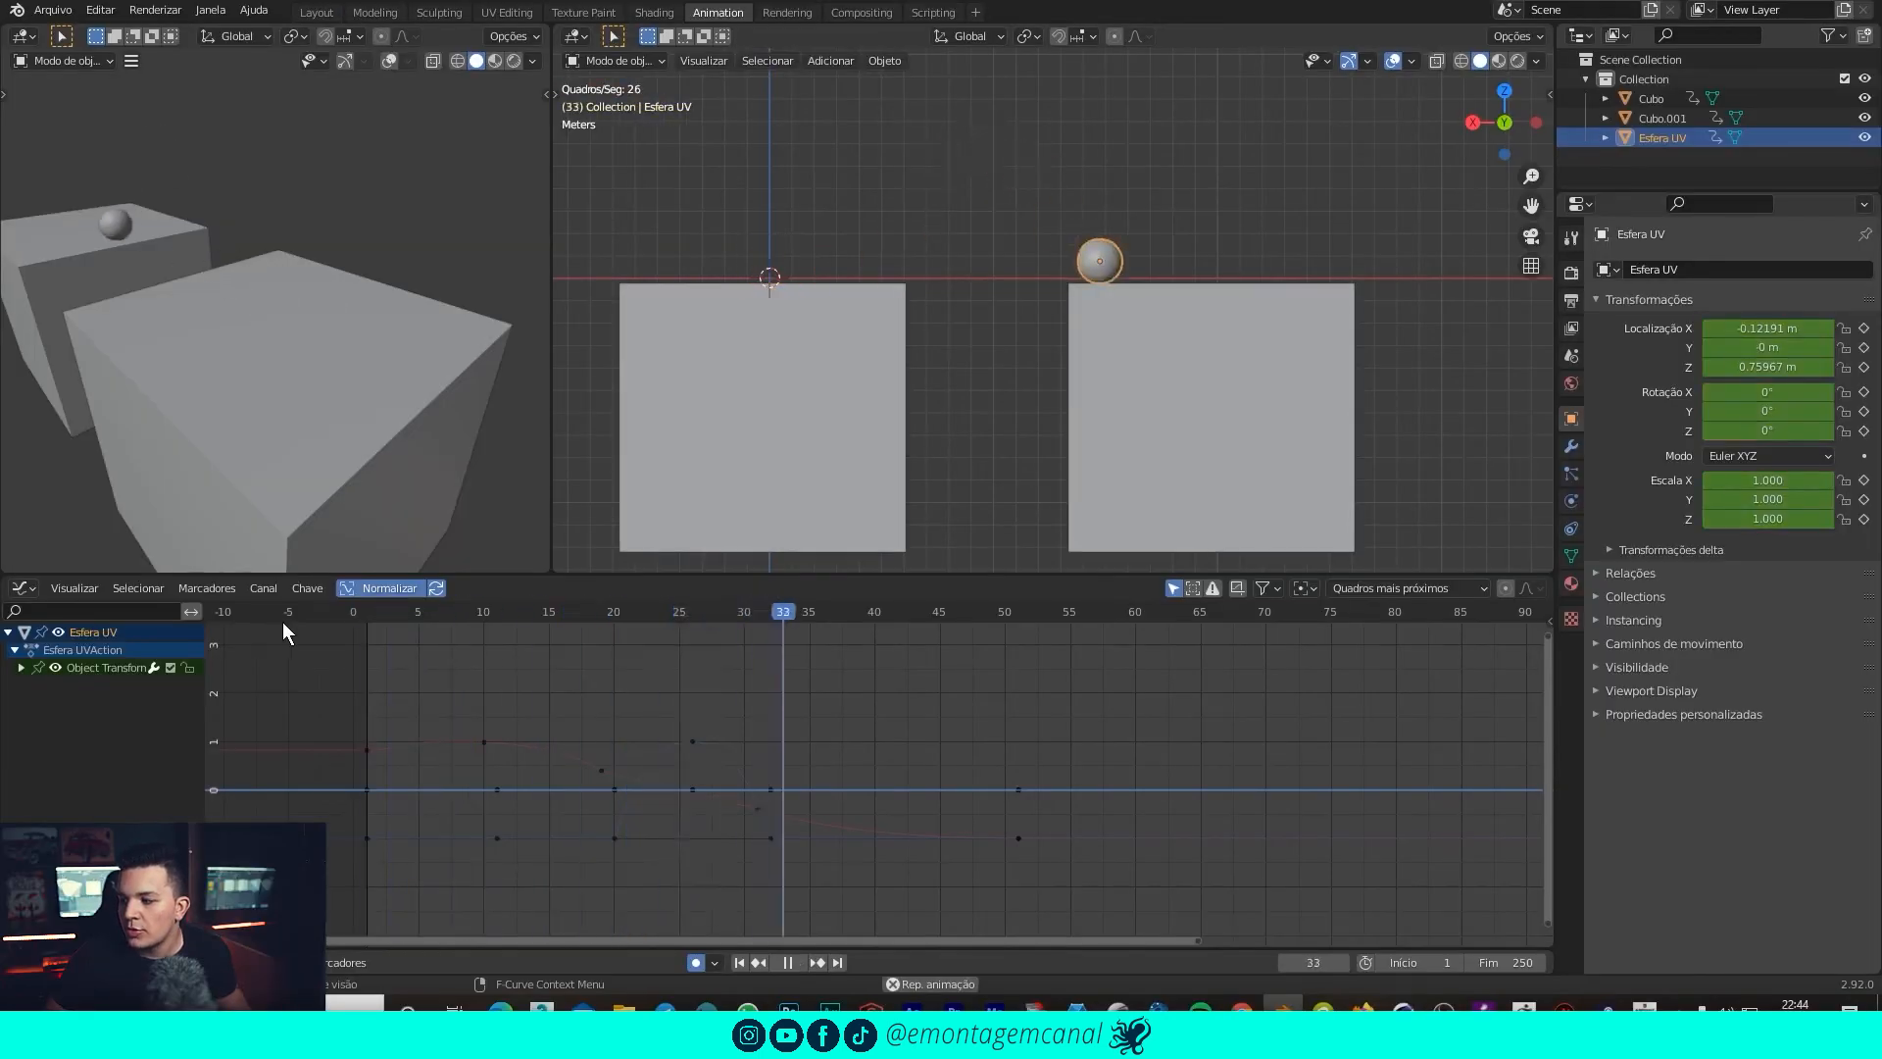
key("space")
left_click_drag(371, 615, 353, 614)
left_click(379, 613)
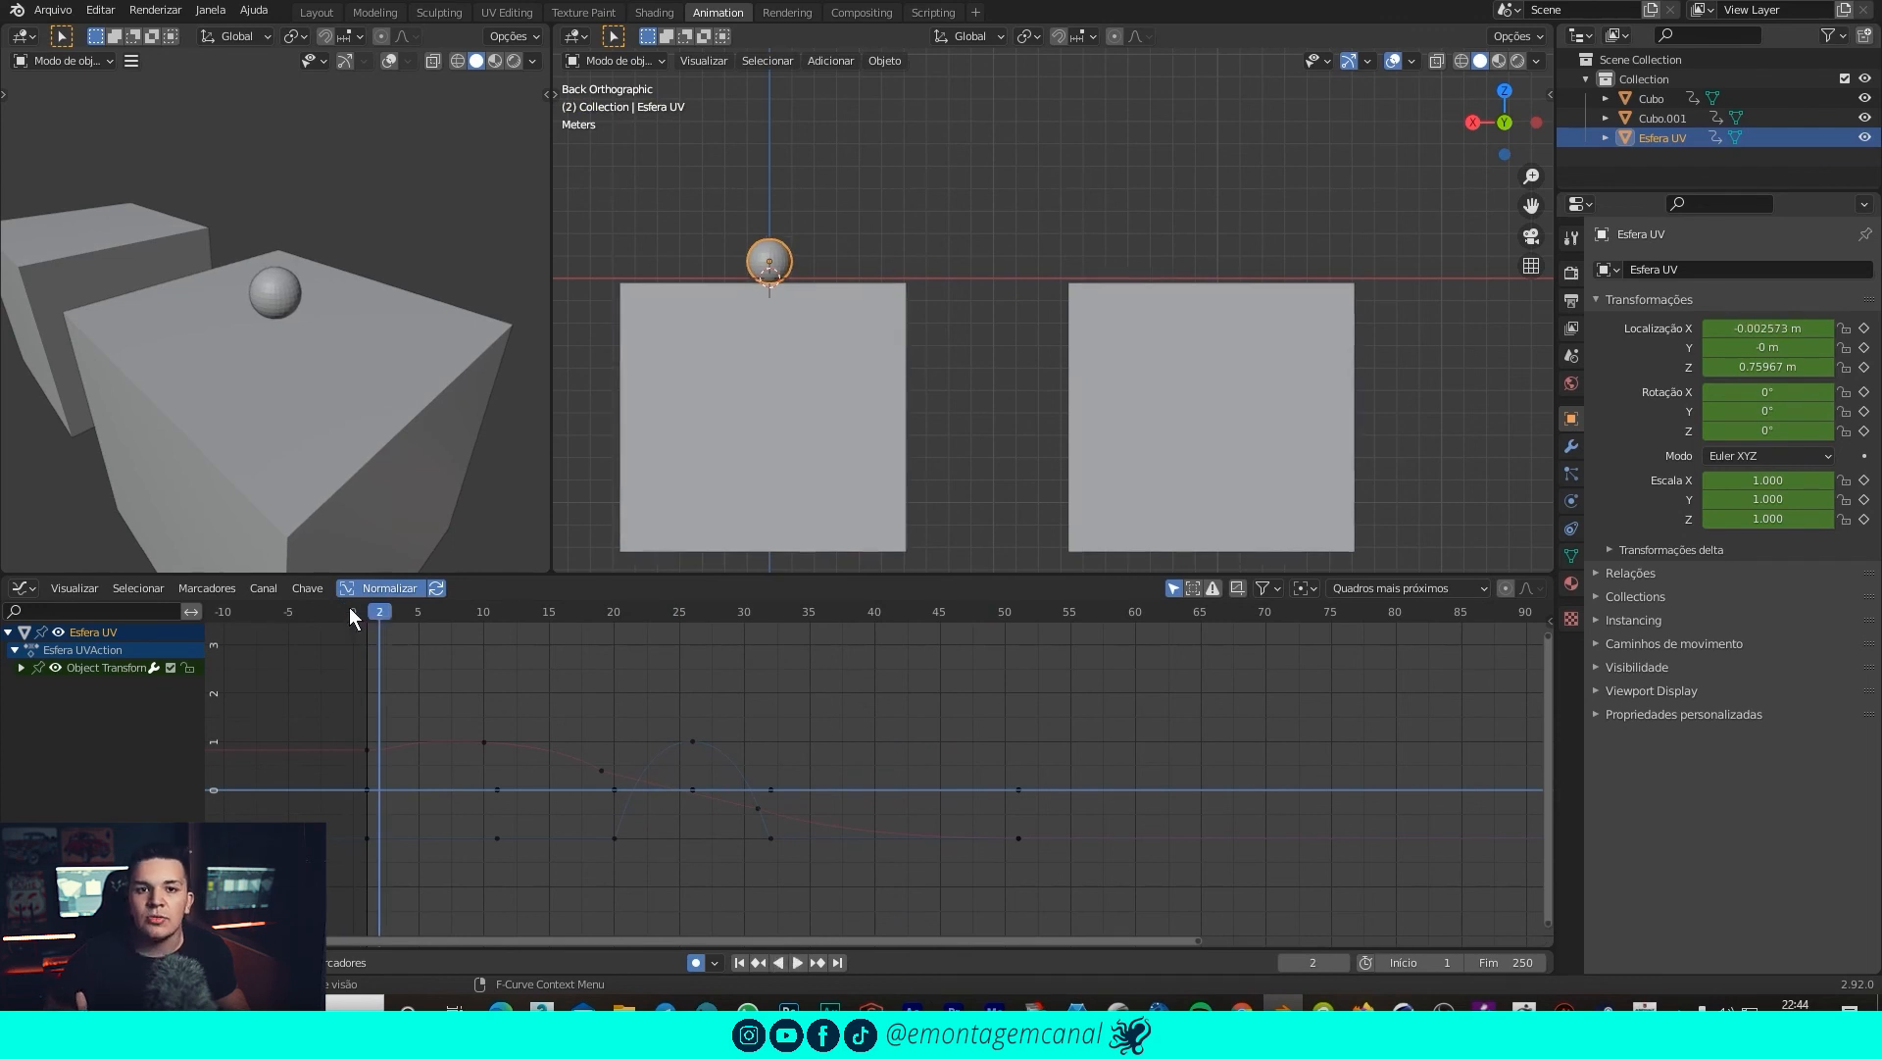